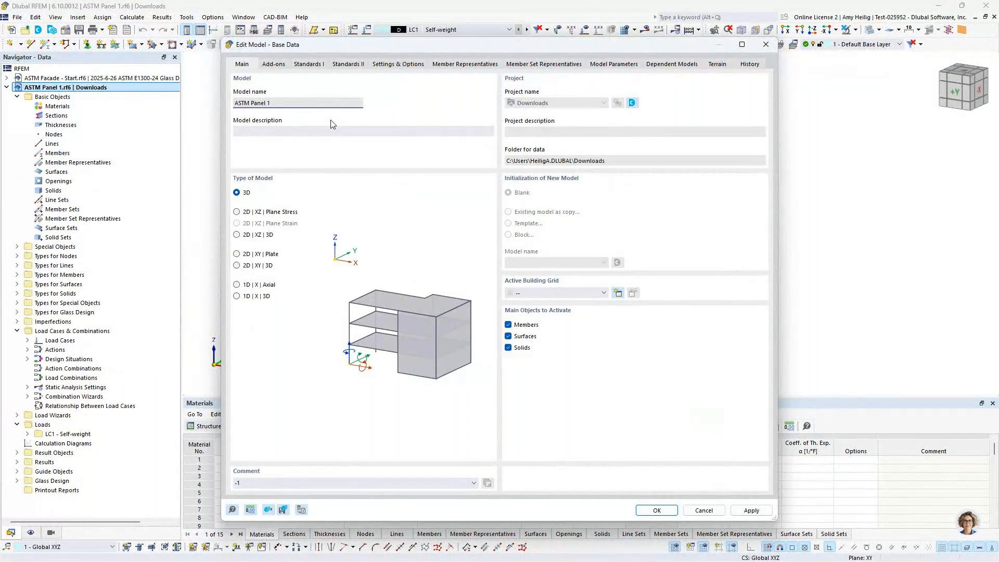
- Review the add-ons and confirm the base data with ASCE 7 | Glass 2022 combinations and ASTM E1300 2024 glass design
key(ctrl+Tab)
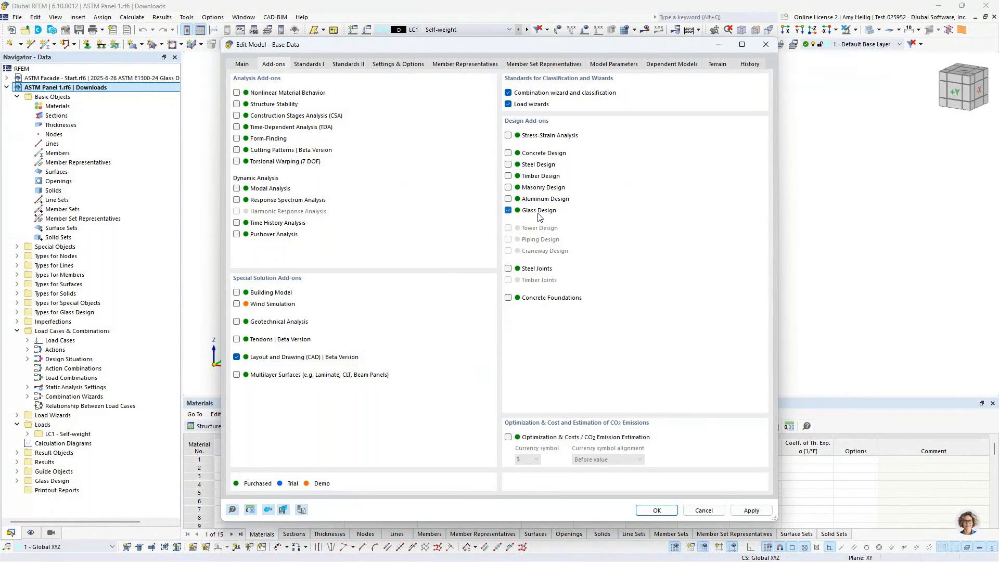
key(ctrl+Tab)
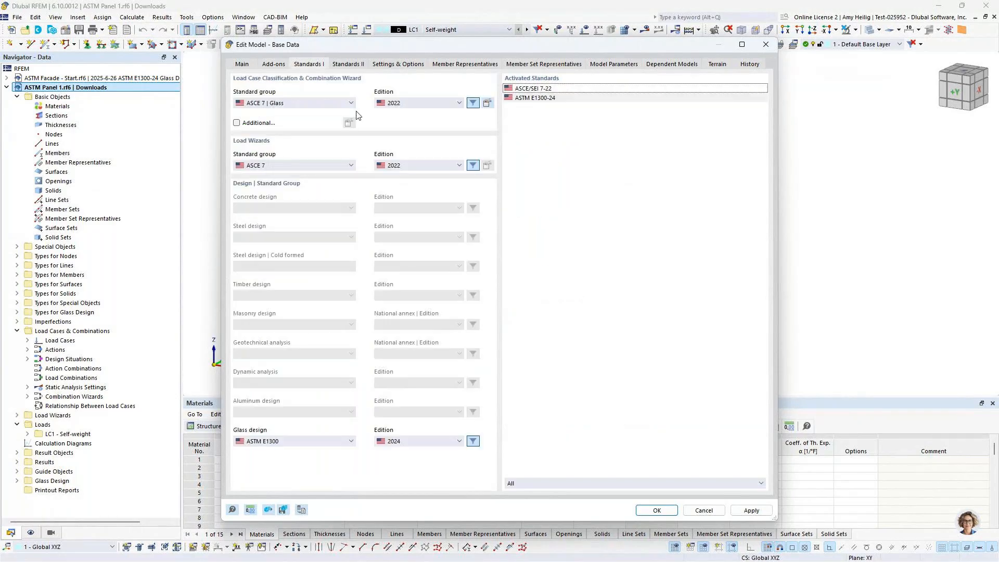
click(321, 109)
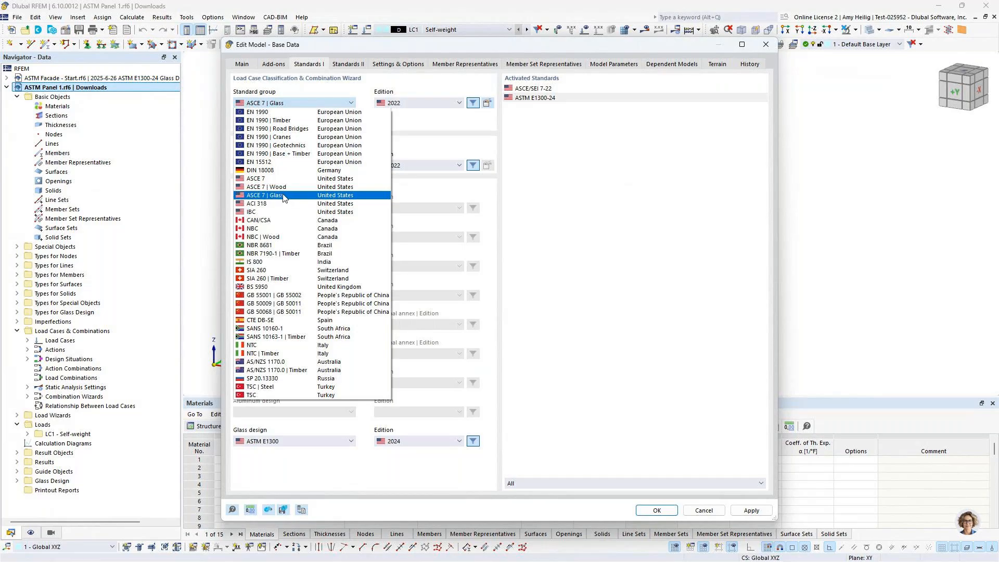
click(563, 237)
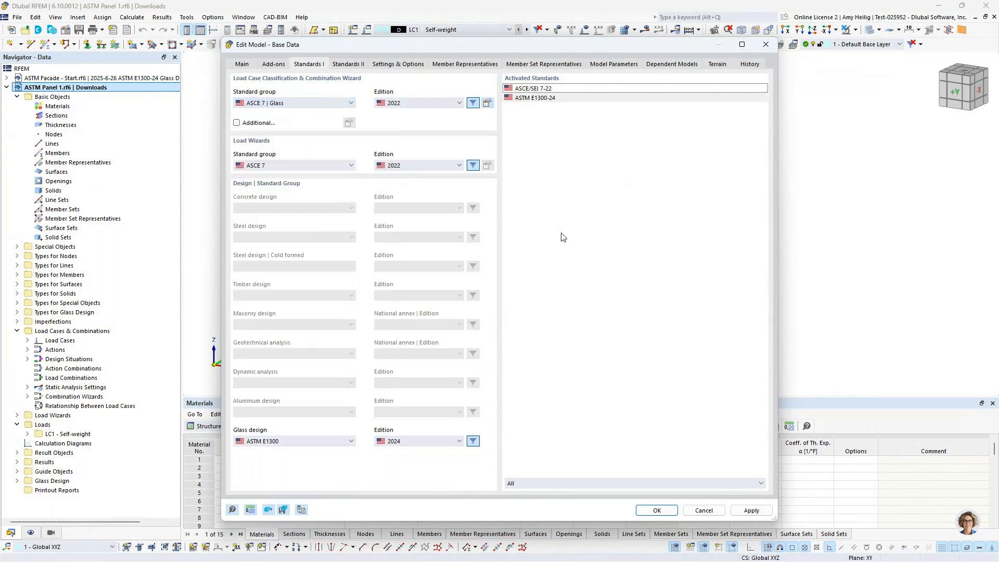
click(290, 442)
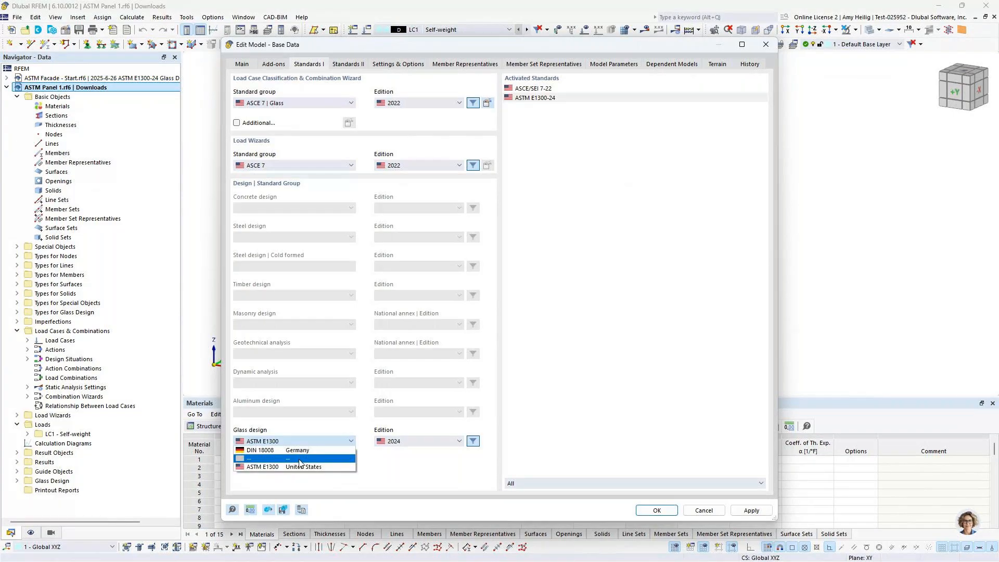
click(414, 481)
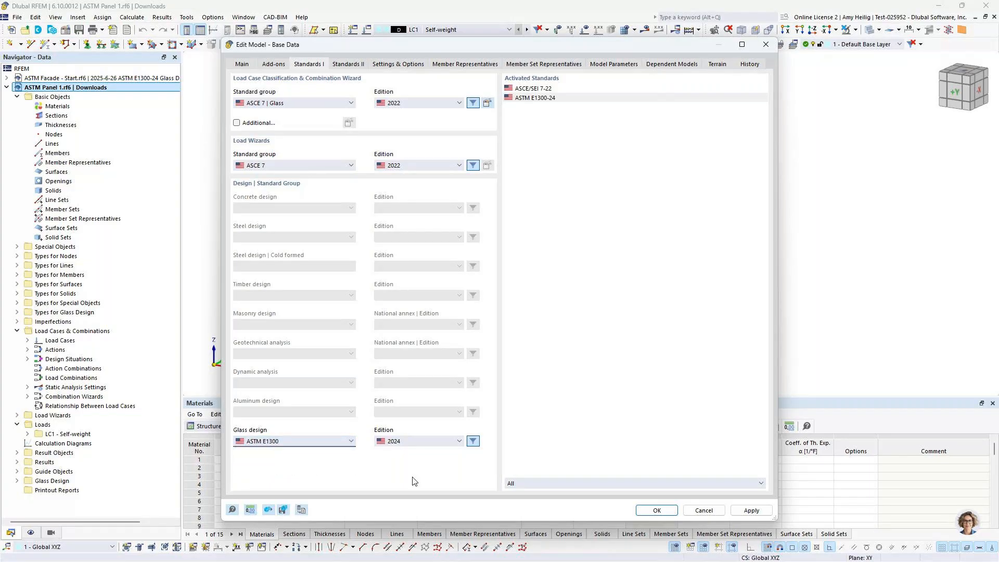
click(657, 510)
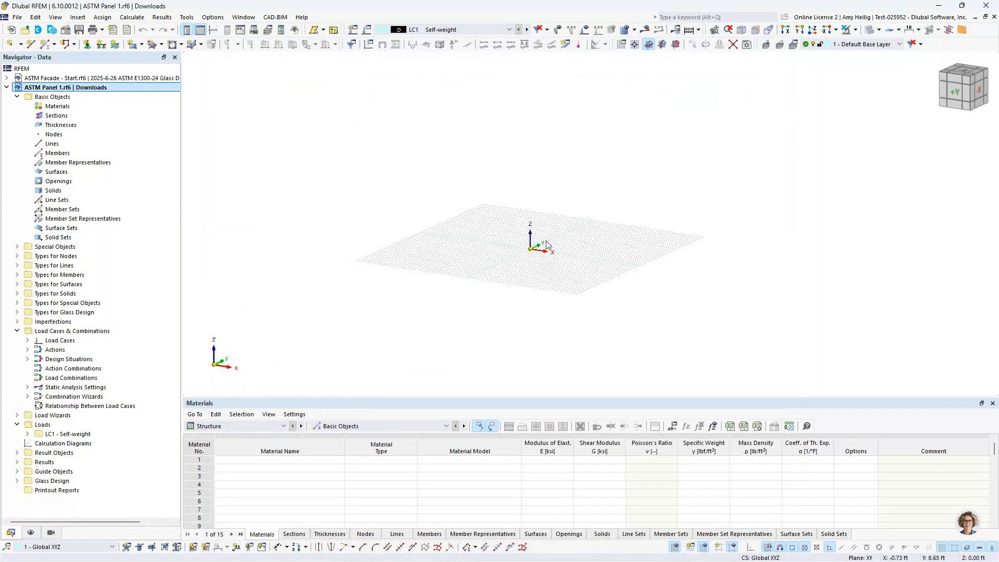
- Start an arc via edge nodes and radius from the origin to the node at X 0, Y 5, Z 0 ft
scroll(546, 244, up, 1)
scroll(546, 246, up, 2)
scroll(545, 246, up, 1)
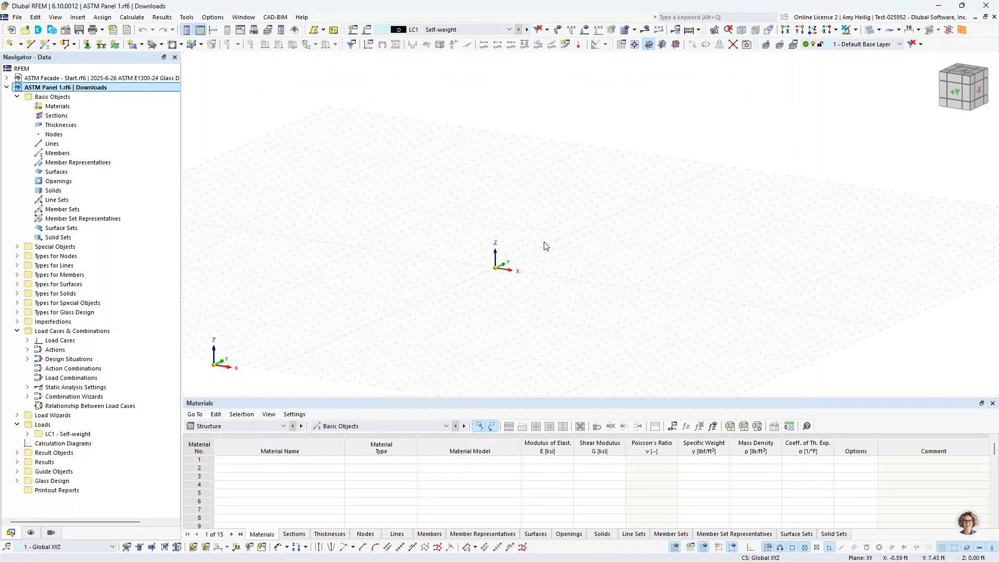
scroll(545, 246, up, 1)
ctrl+middle_drag(489, 298, 456, 307)
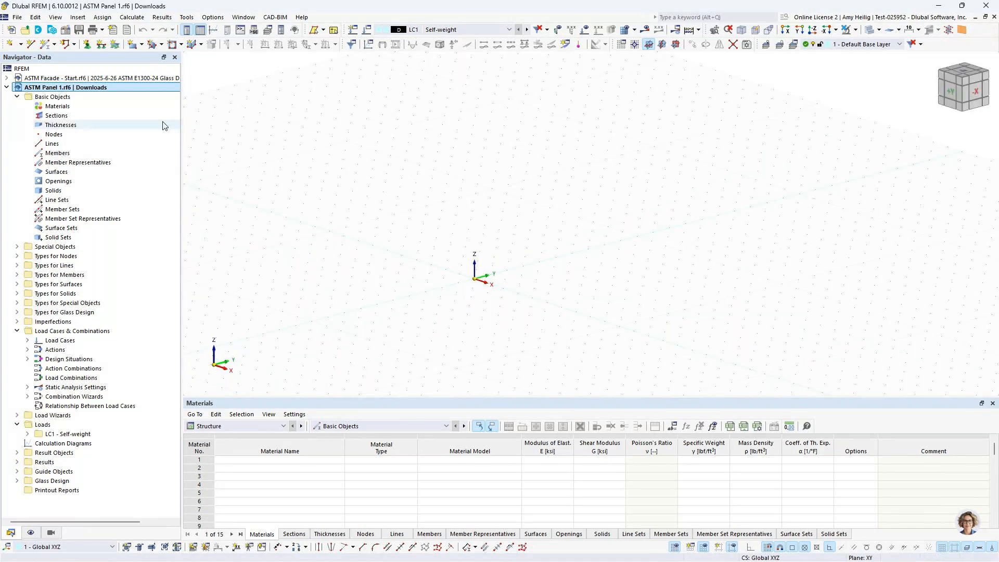
click(29, 46)
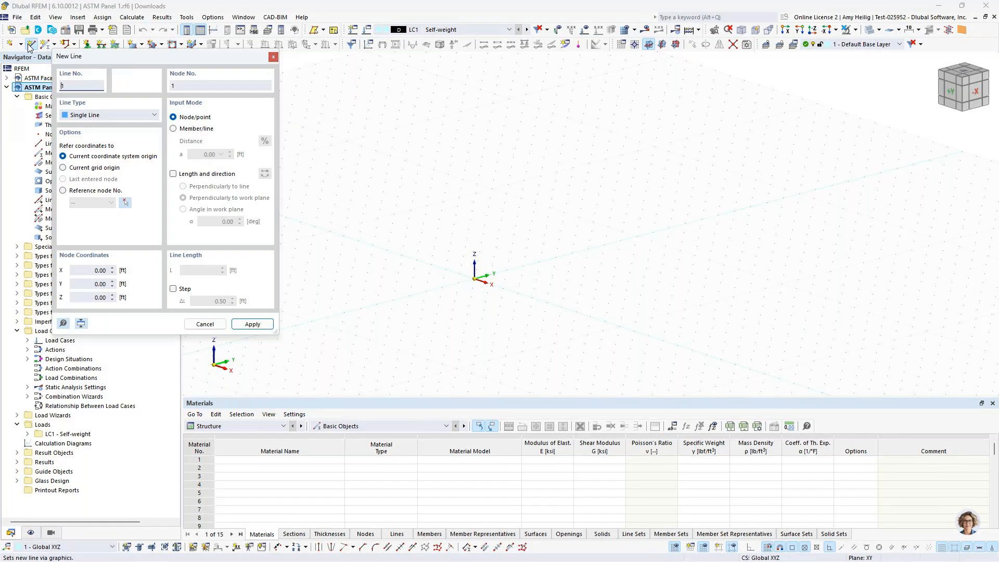
click(98, 118)
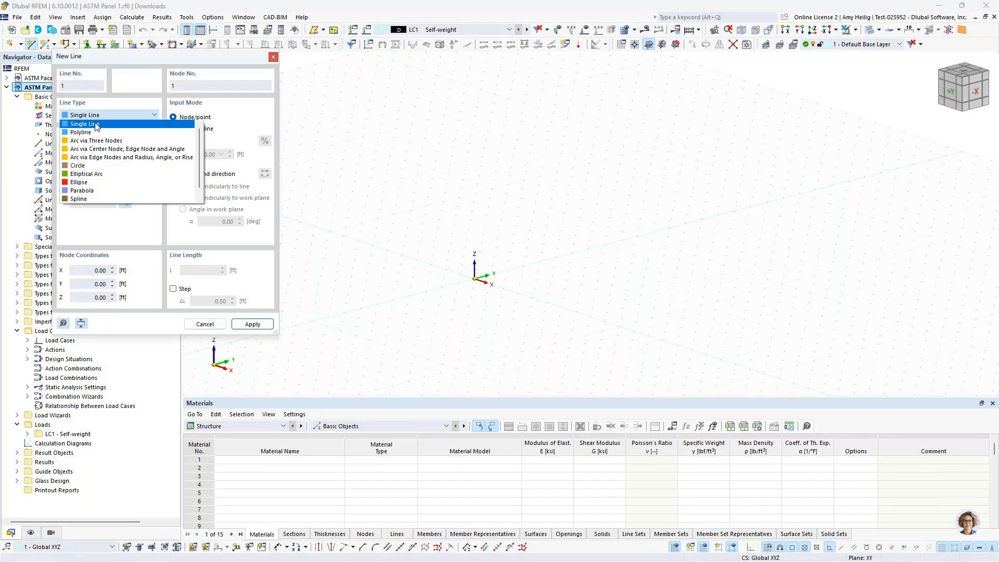
click(83, 158)
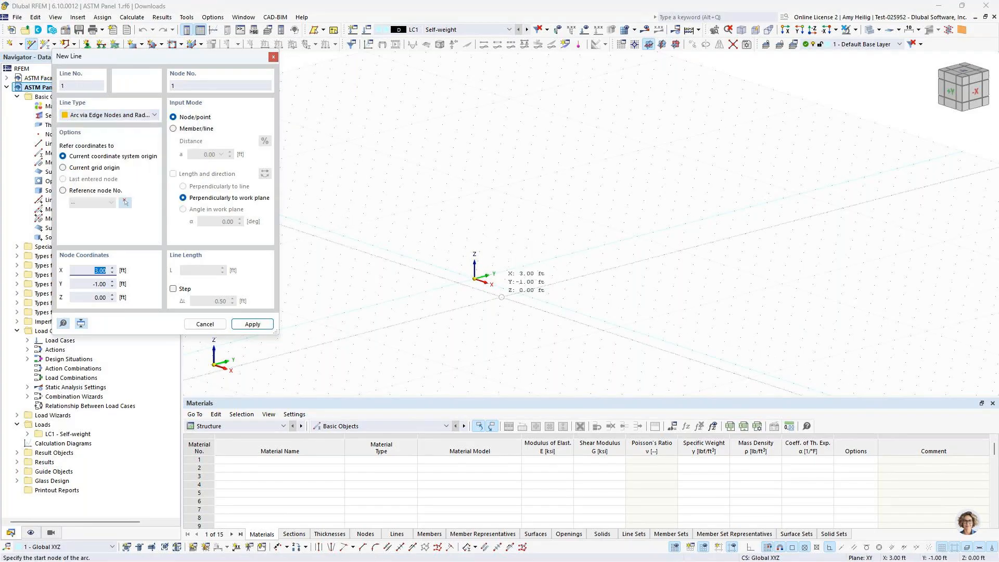
click(477, 281)
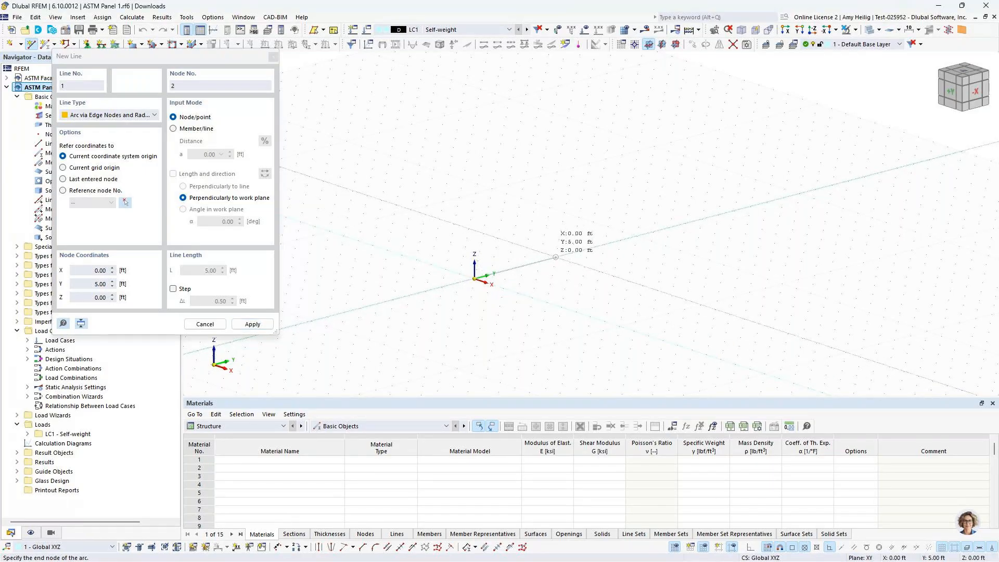
click(555, 257)
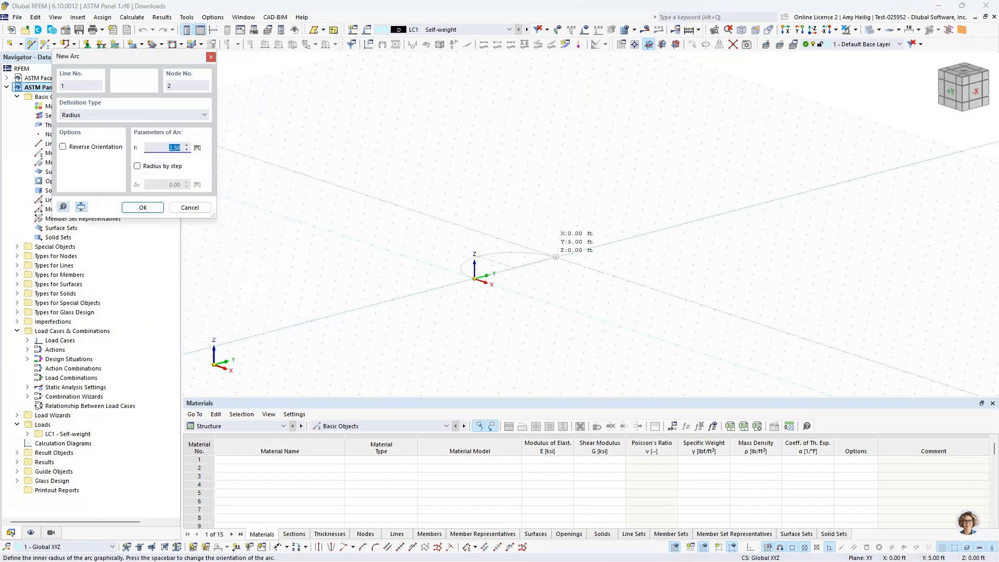
- Reverse the arc's orientation, set its radius to 6 ft and finish the line command
scroll(516, 282, up, 4)
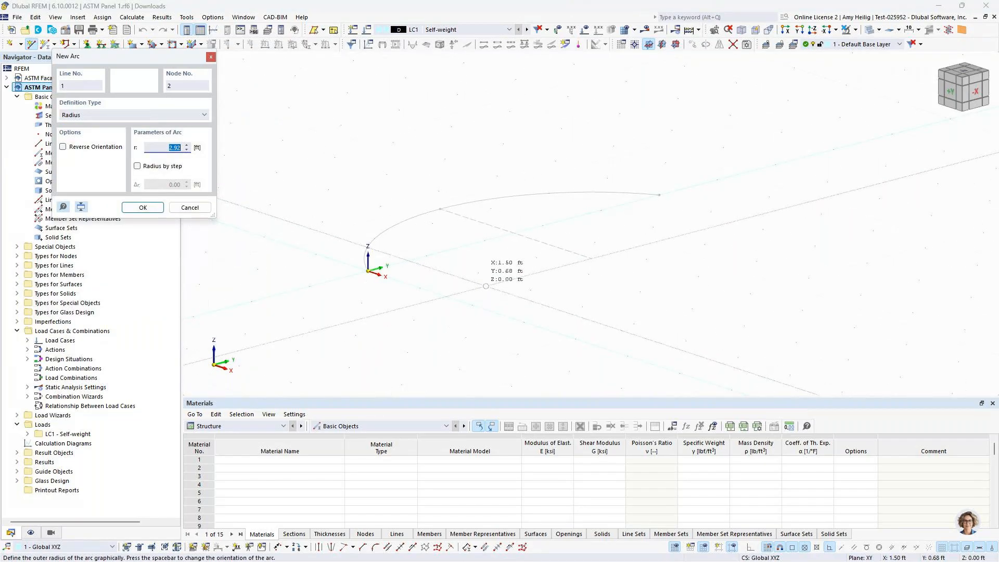
click(63, 147)
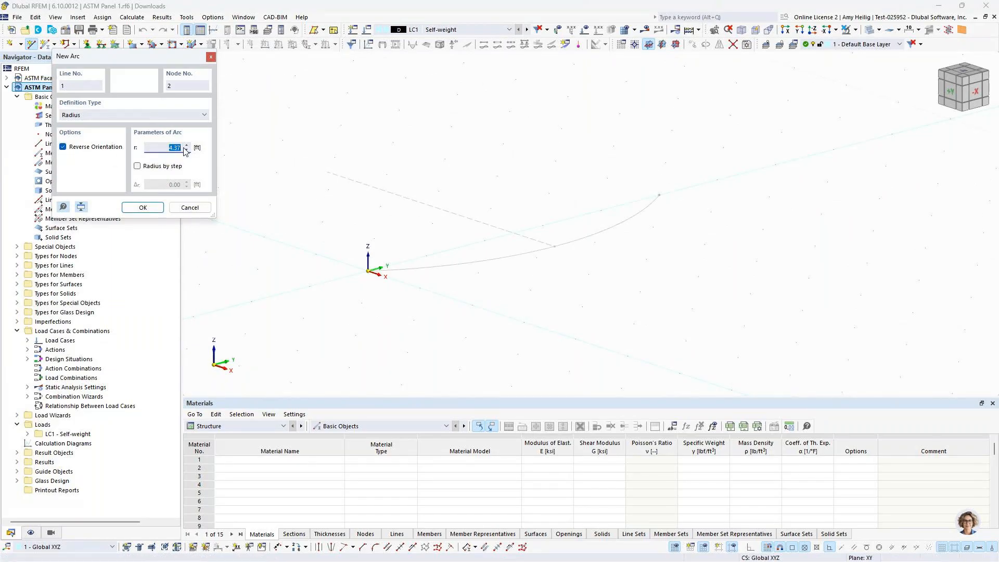
text(6.0)
key(Return)
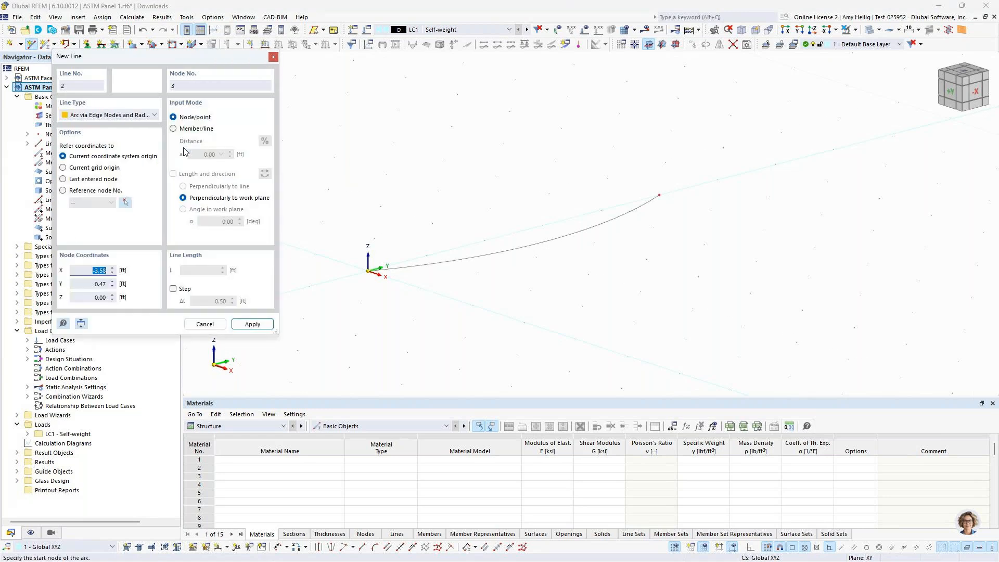
key(Escape)
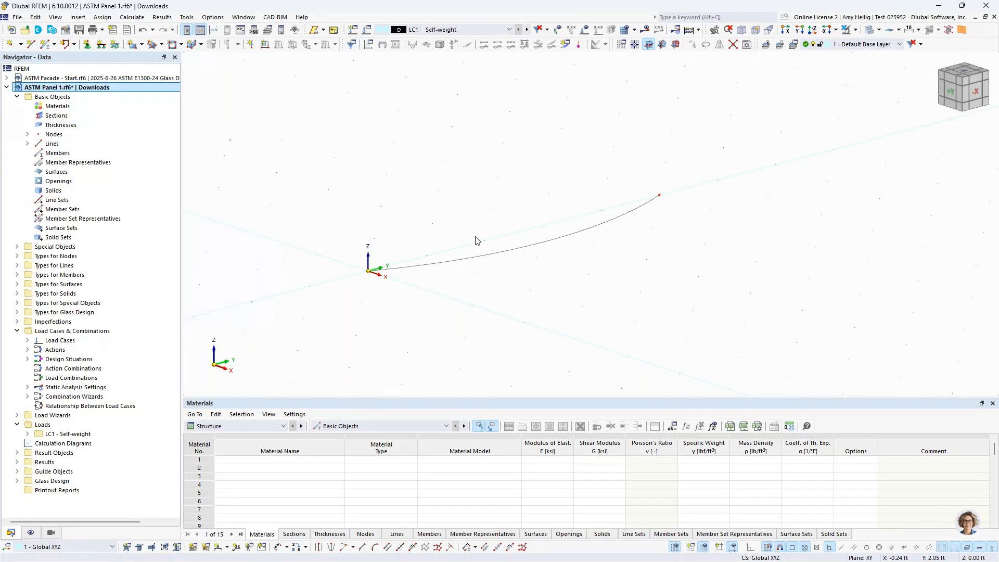
- Extrude the arc into a standard surface with a depth of 8 ft in global +Z and hide the work plane grid
middle_drag(476, 237, 472, 237)
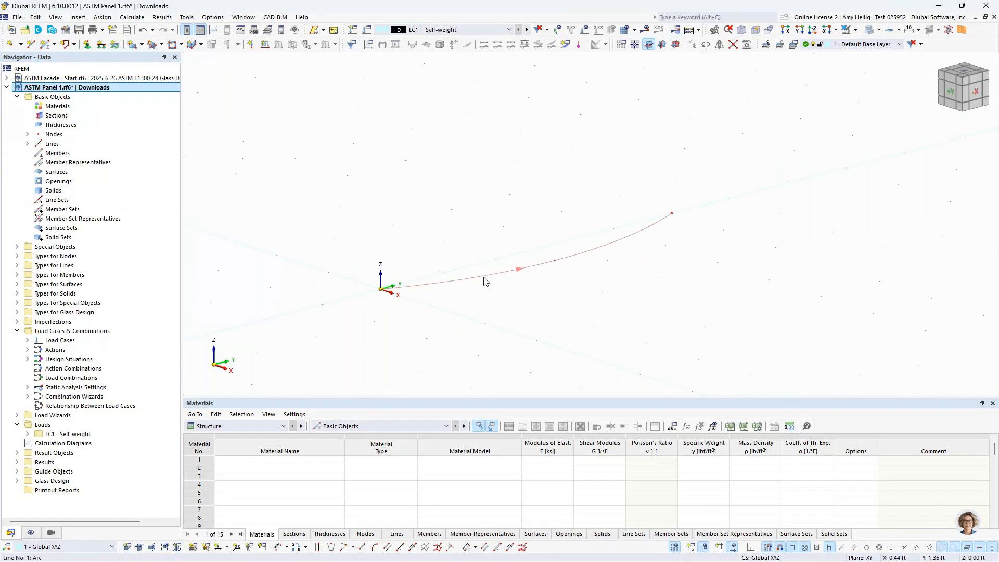
right_click(525, 273)
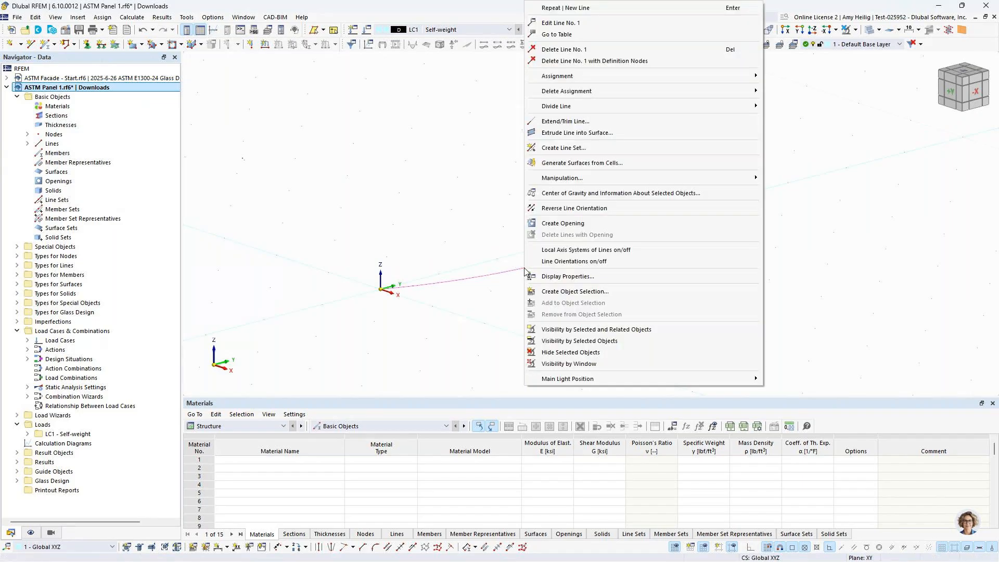
click(568, 134)
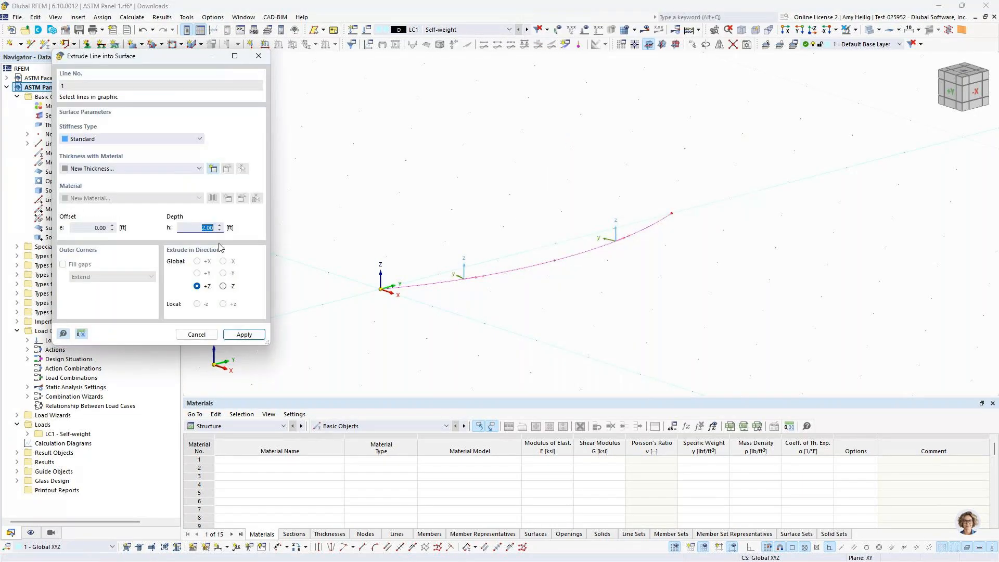
text(8)
click(246, 336)
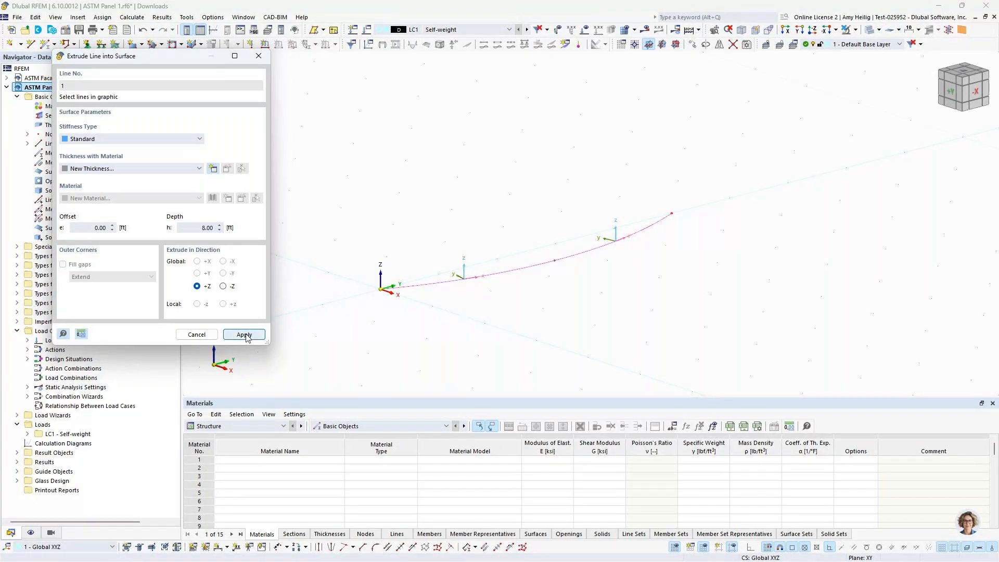
scroll(533, 307, down, 4)
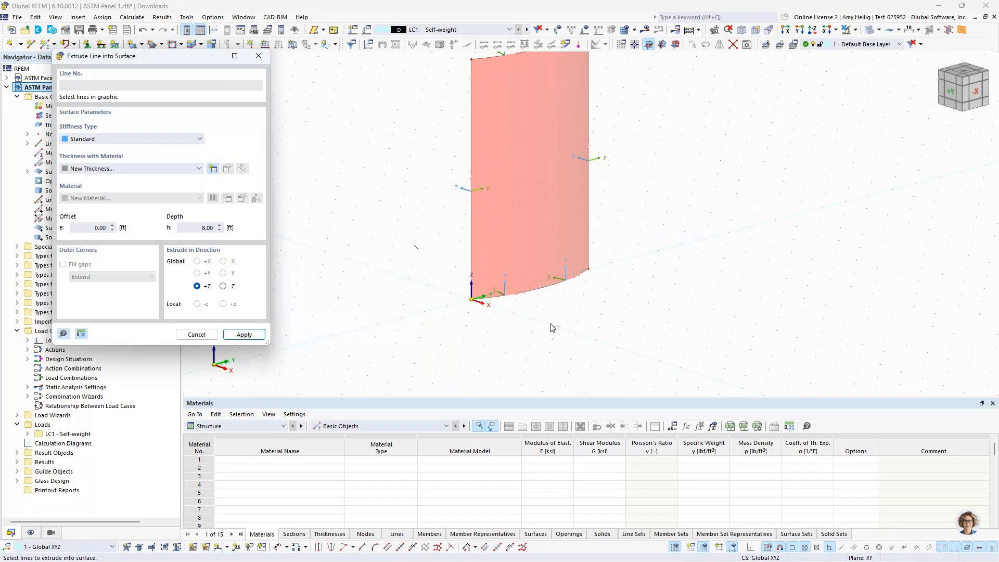
key(Escape)
ctrl+middle_drag(407, 266, 504, 224)
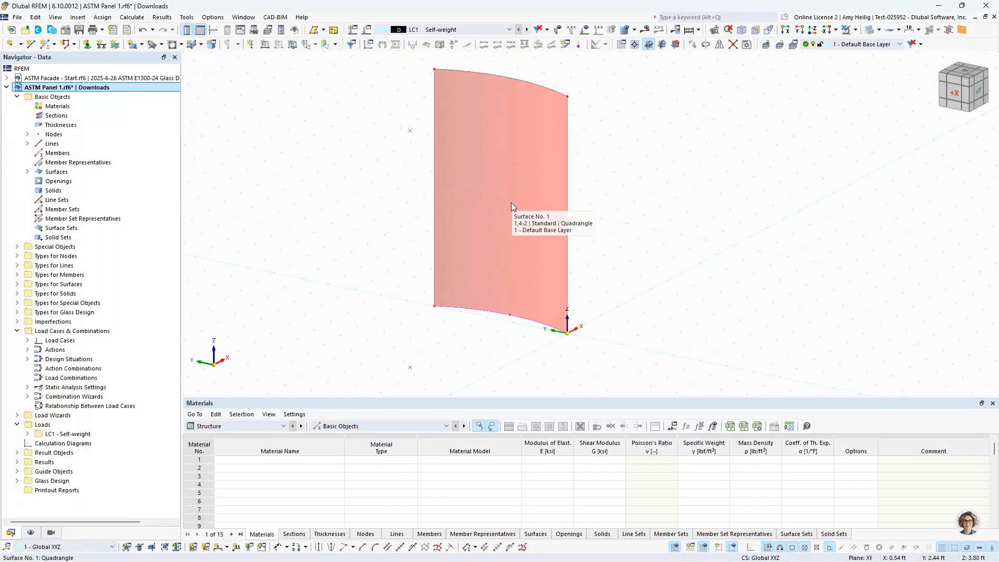
click(675, 548)
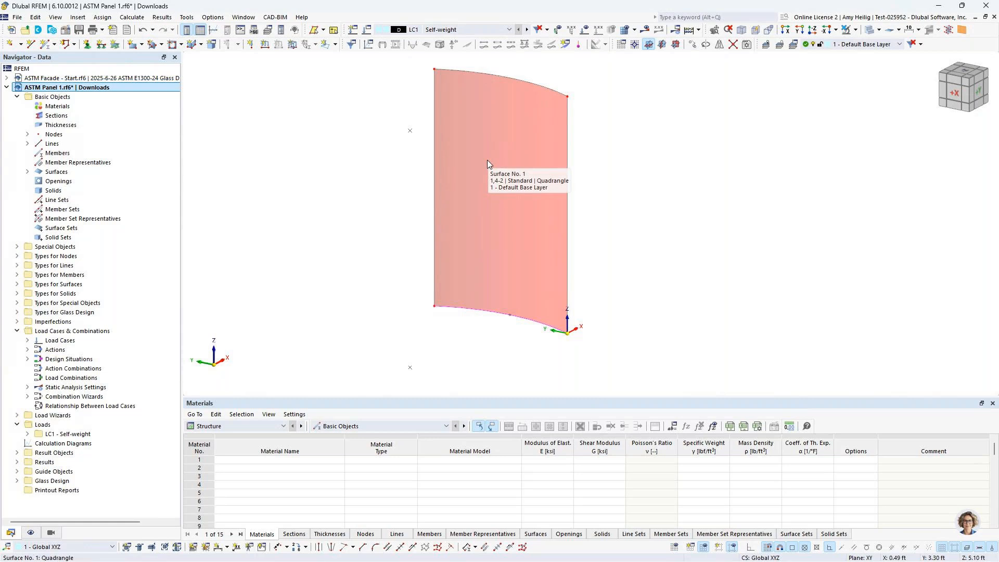
- Create a new thickness for the curved surface with the type Glass Composition
double_click(502, 157)
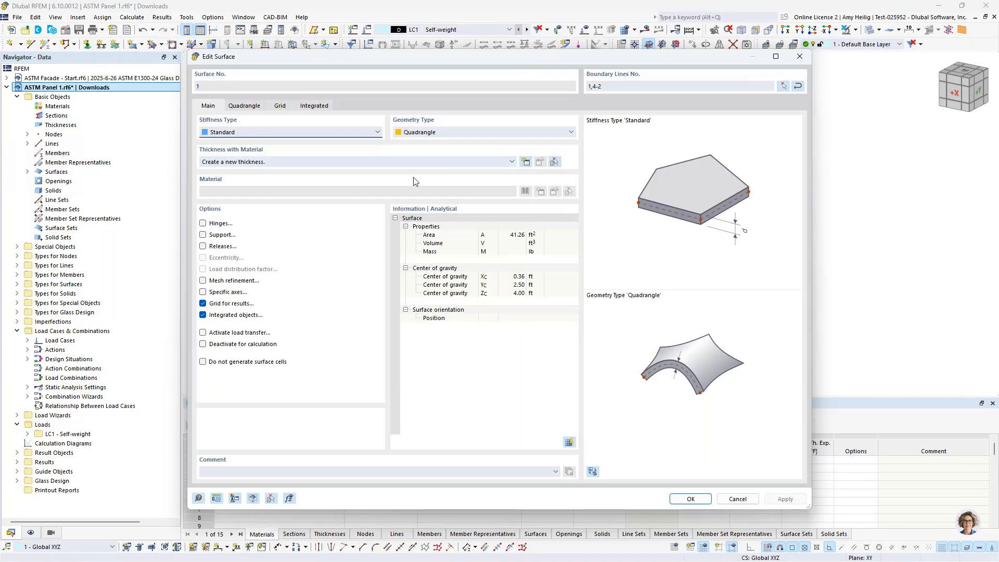
click(526, 163)
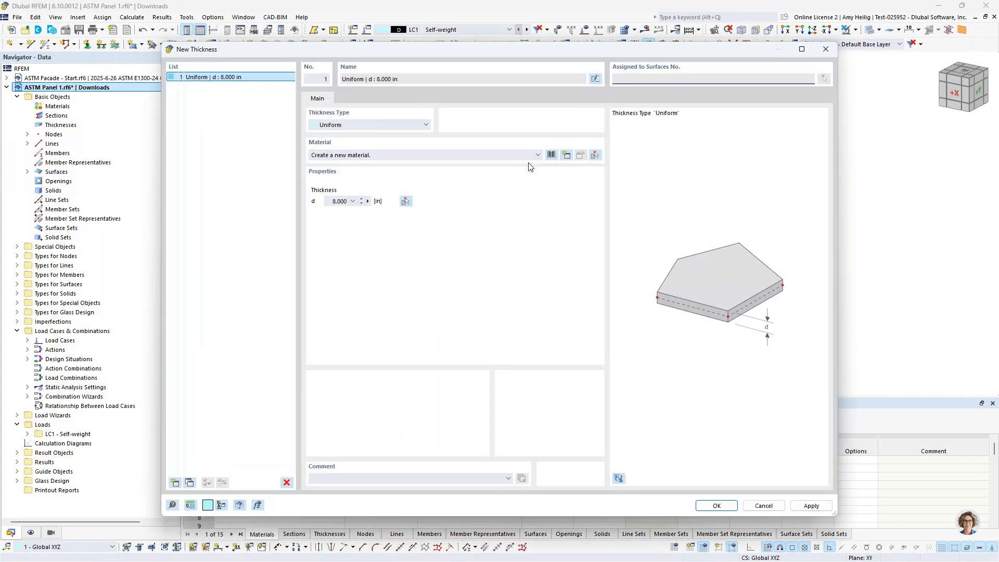
click(383, 126)
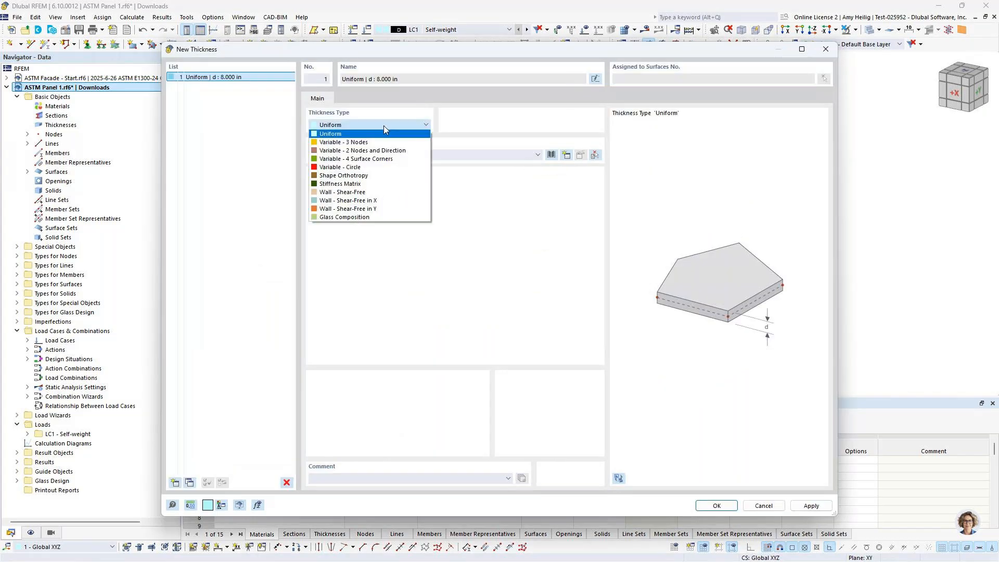
click(364, 218)
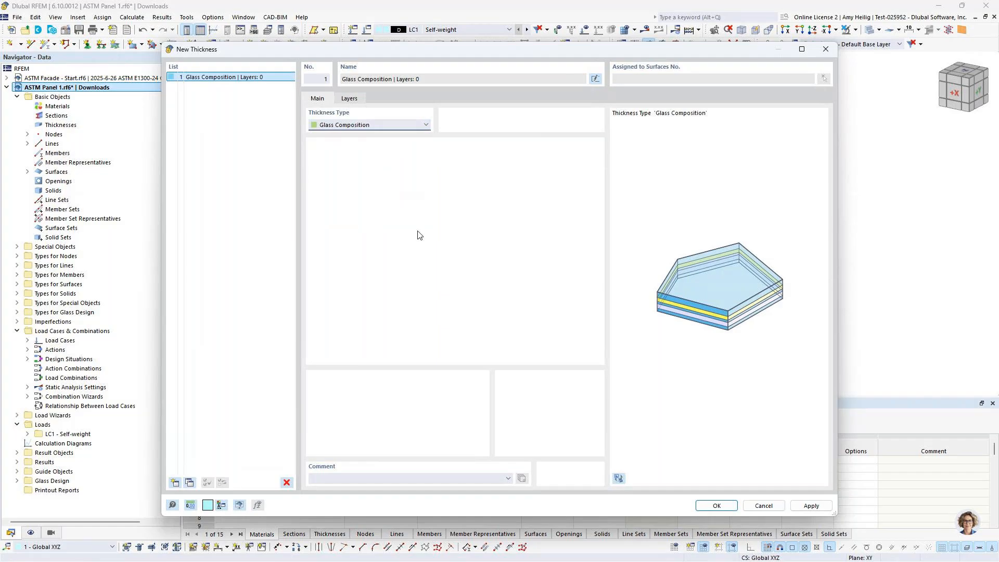
- Create a new material for layer 1 from the library's ASTM E1300-24 glass materials, selecting Fully tempered glass
click(359, 100)
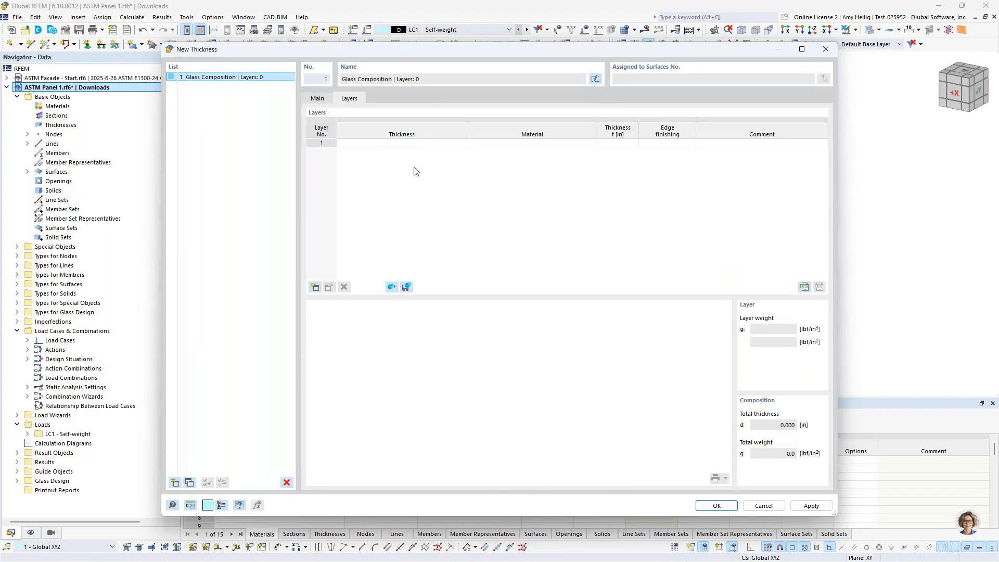
click(514, 146)
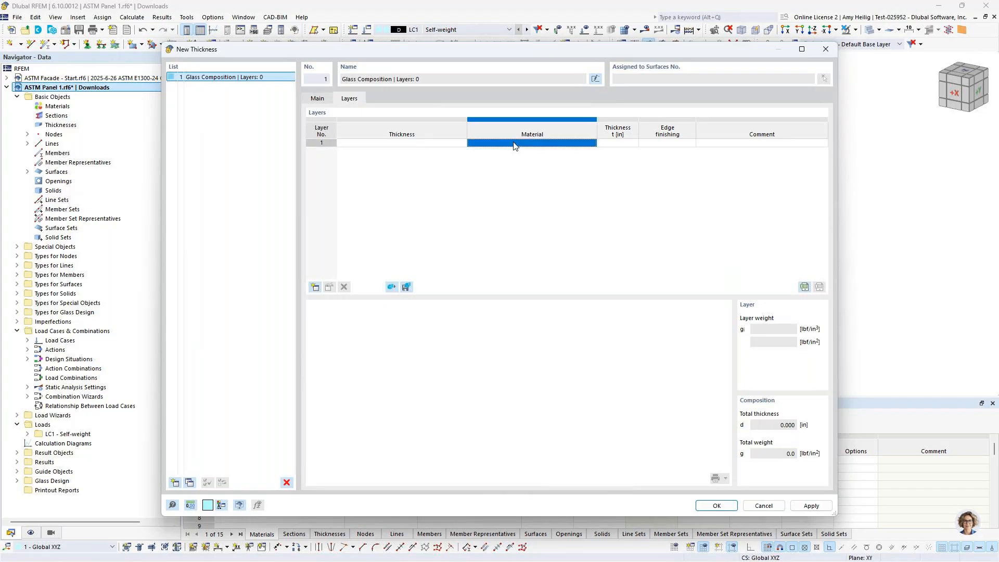
click(572, 151)
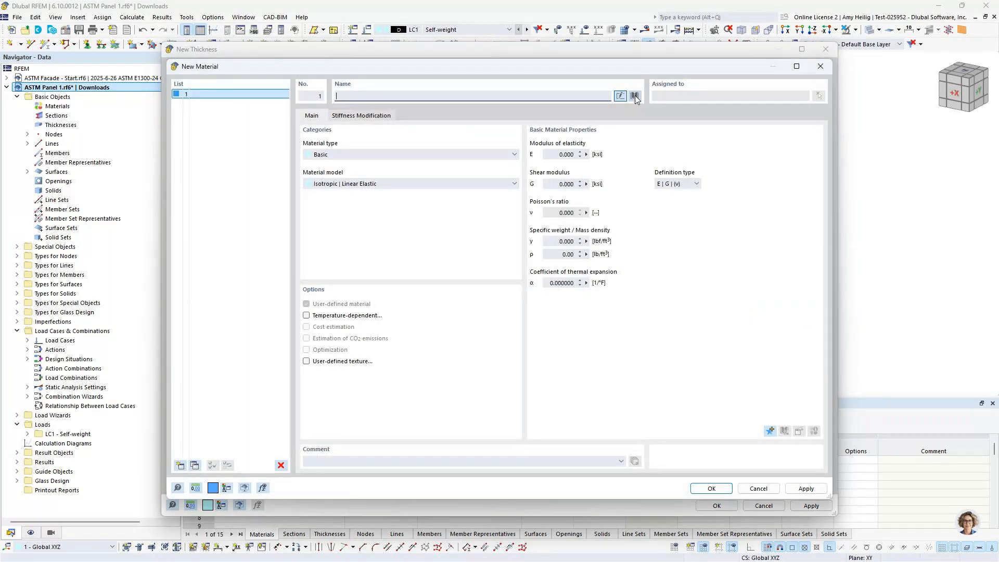
click(634, 95)
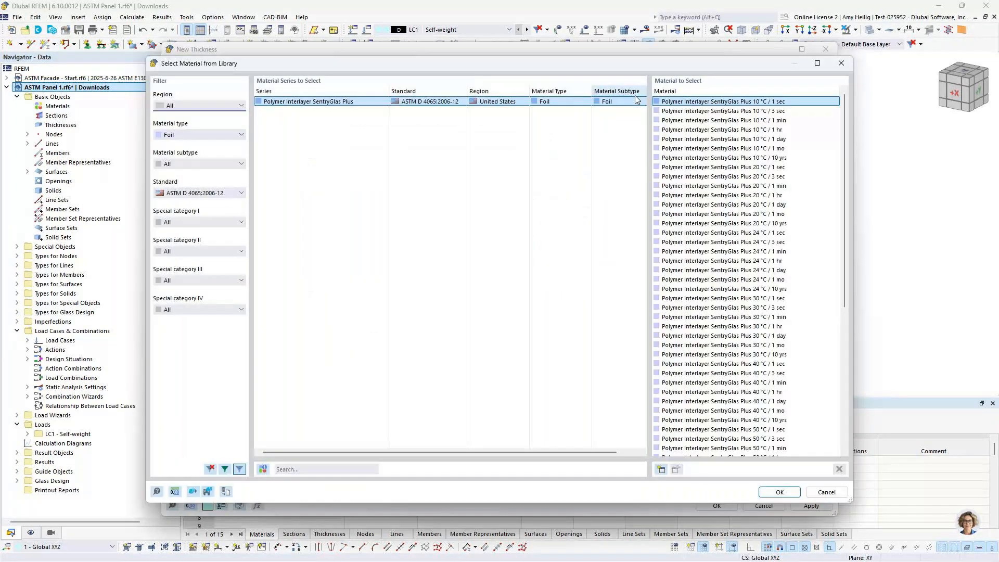
click(199, 134)
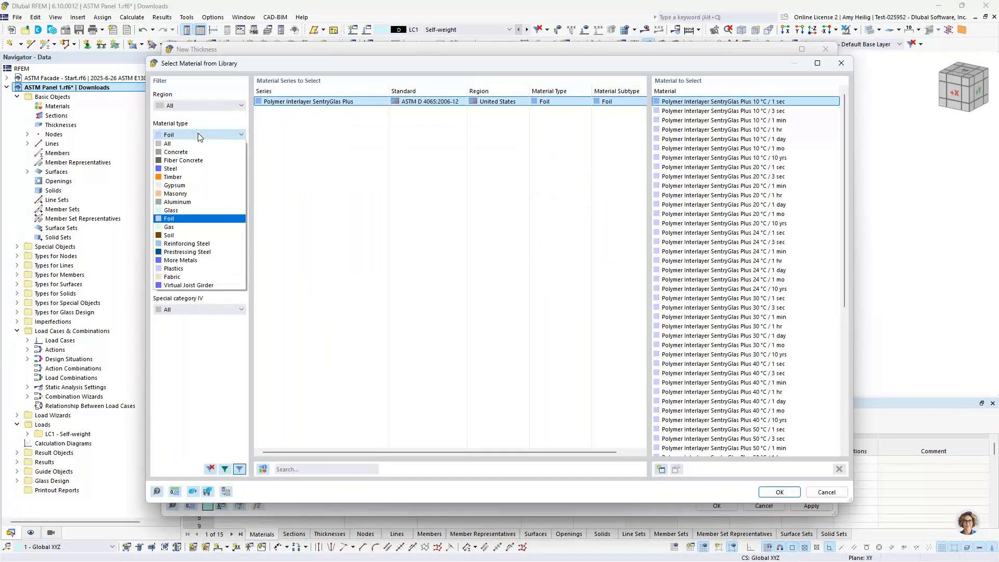
click(185, 211)
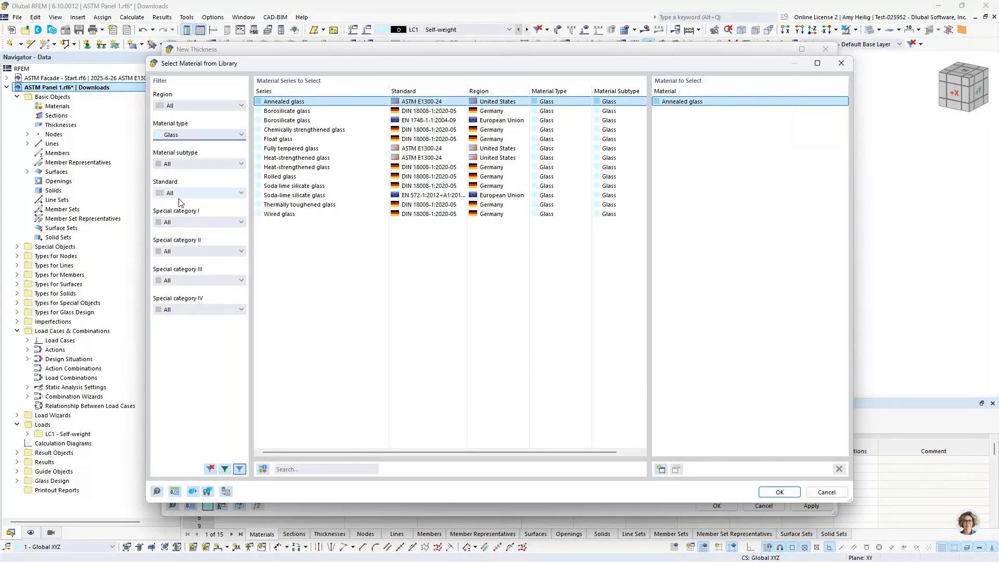
click(198, 193)
click(182, 212)
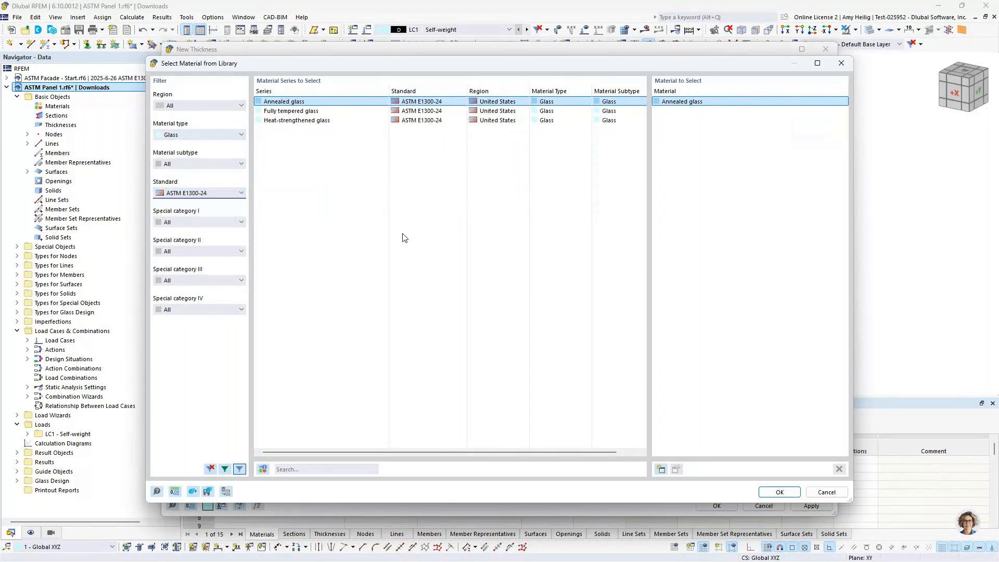
click(291, 111)
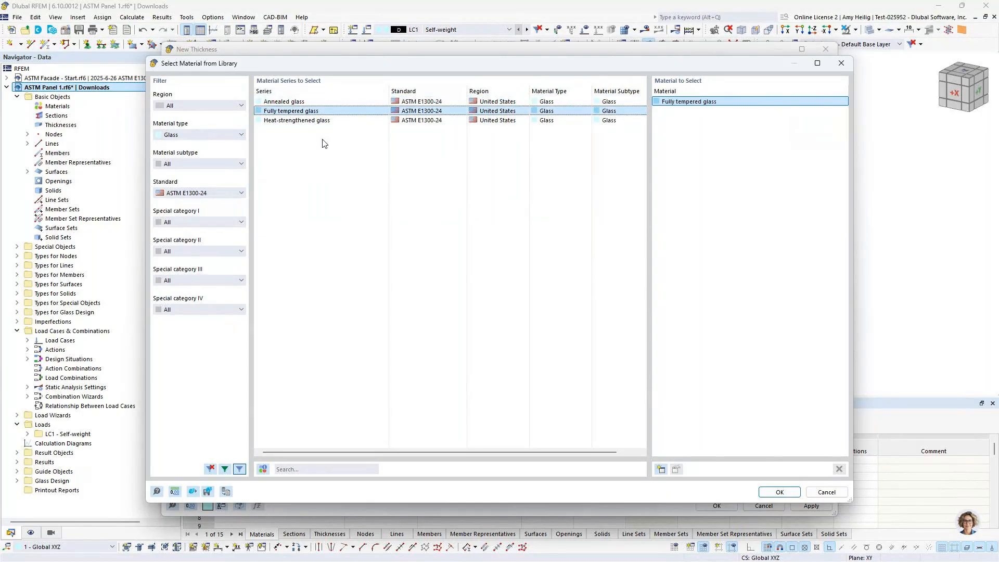
click(773, 493)
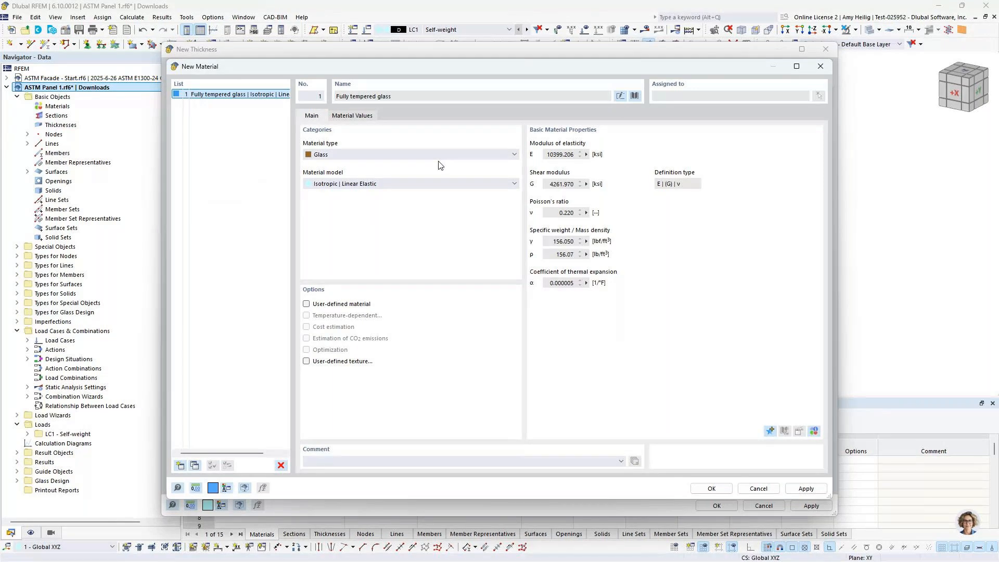
- Try the user-defined option on the fully tempered glass and inspect its material values
click(306, 304)
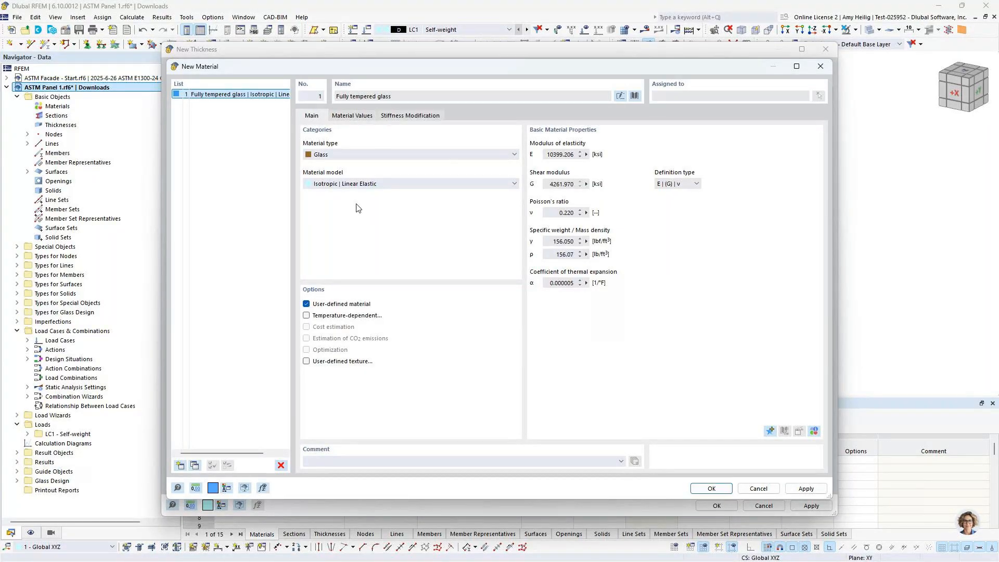
click(354, 115)
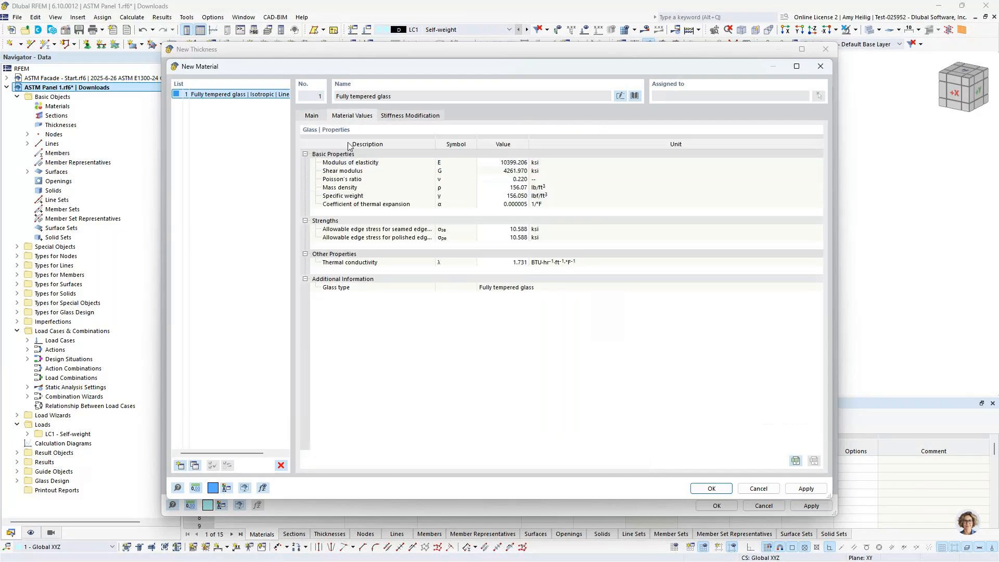
click(319, 117)
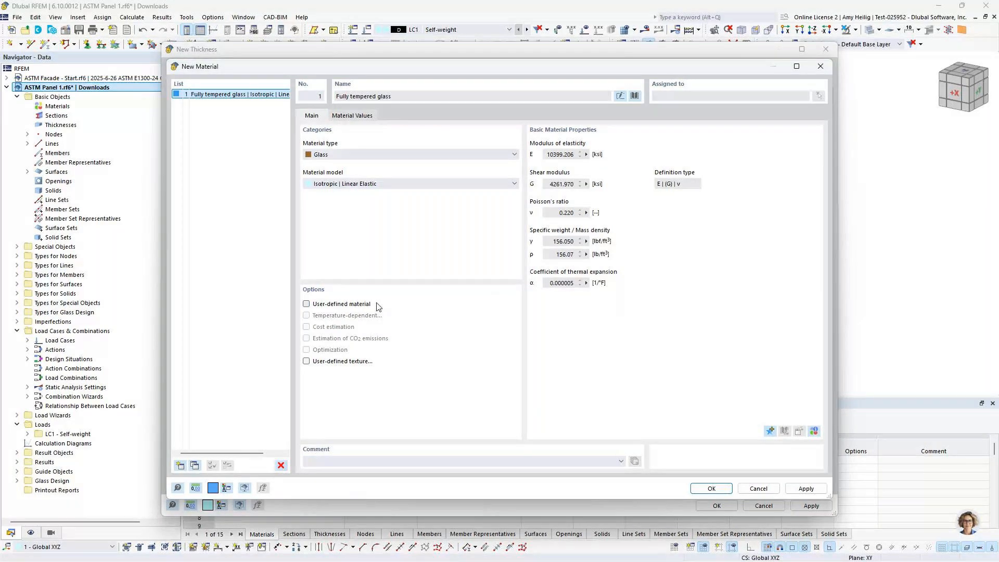
- Accept the tempered glass material and give layer 1 a thickness of 0.25 in with polished edges
key(Return)
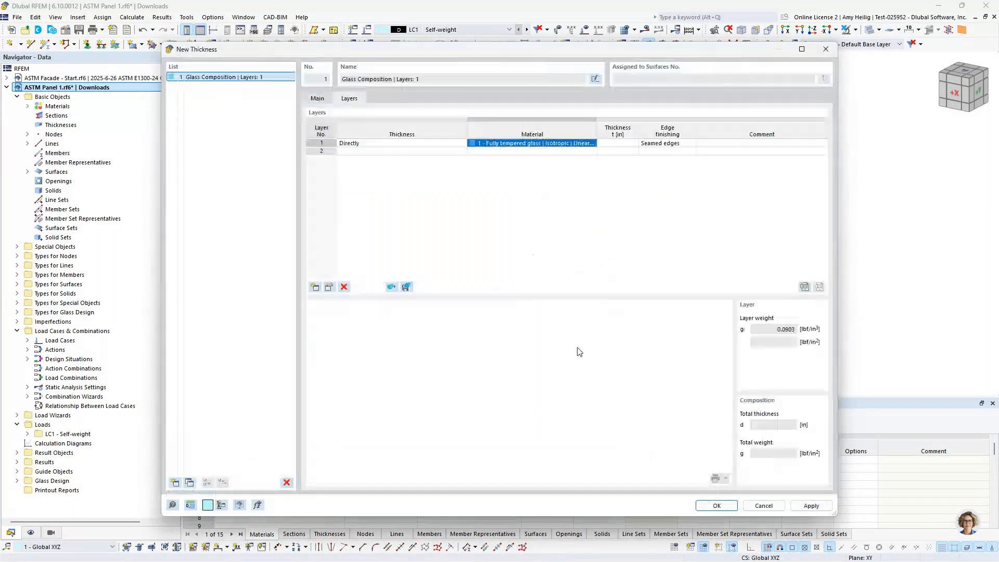
click(619, 144)
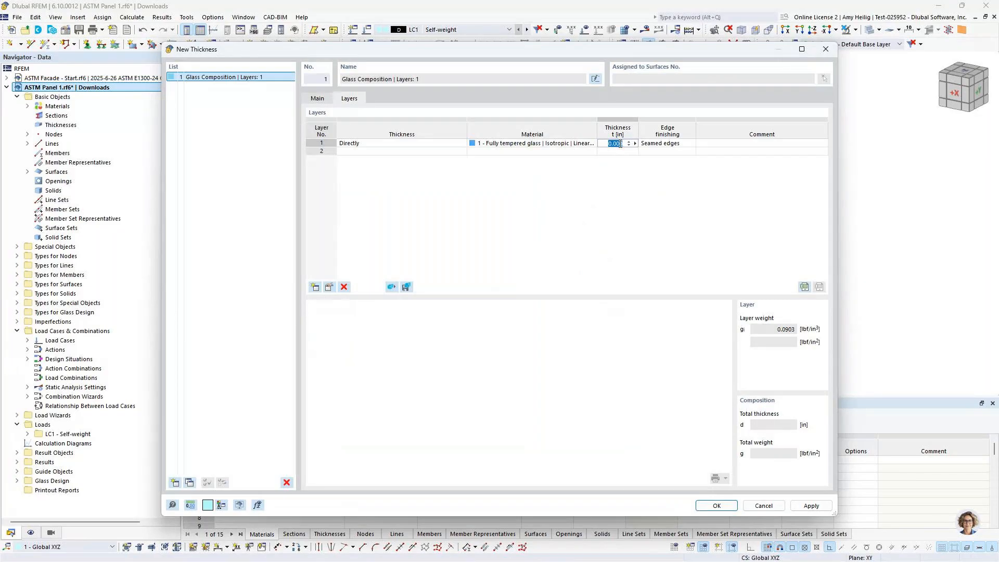
text(0.25)
click(660, 146)
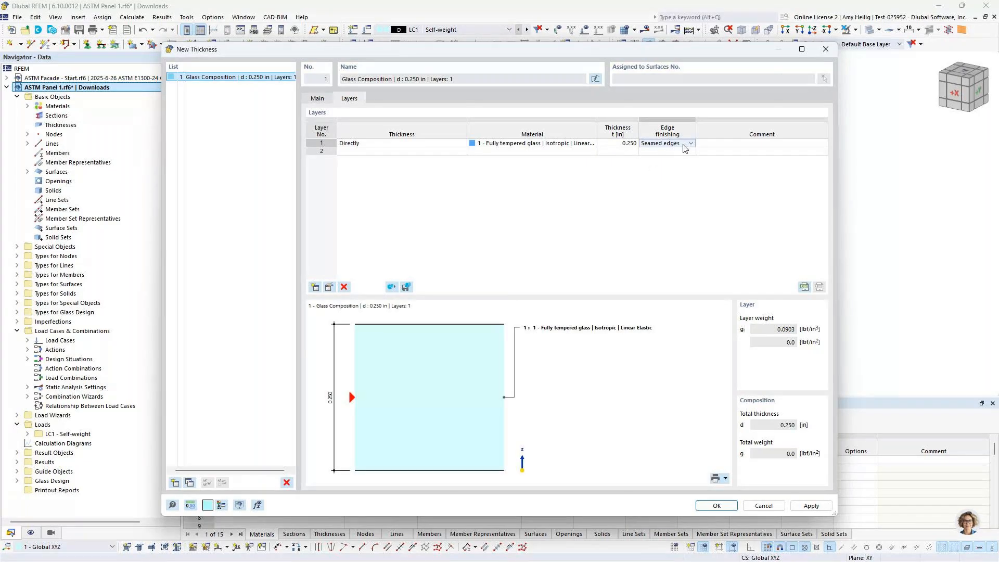
click(685, 145)
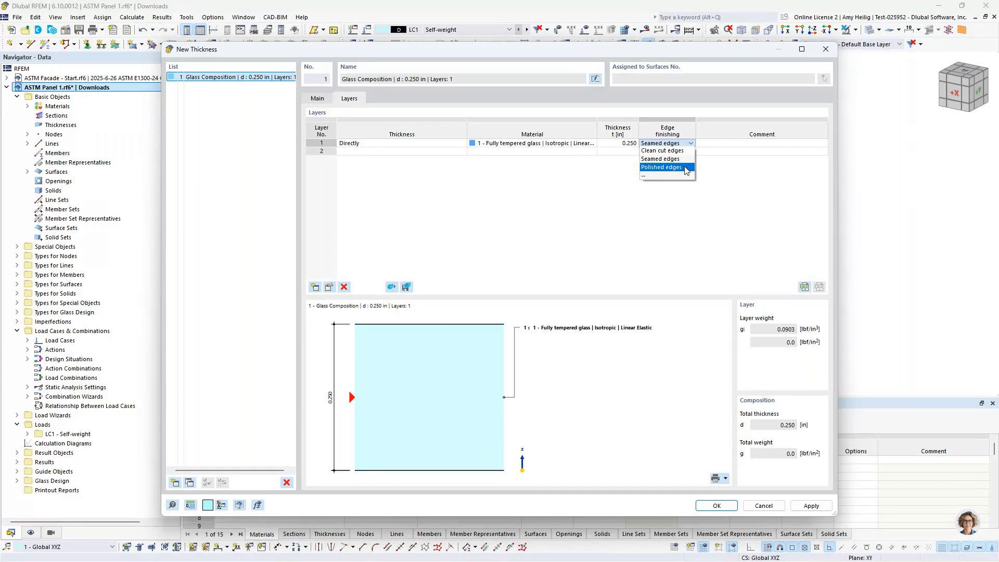
click(662, 167)
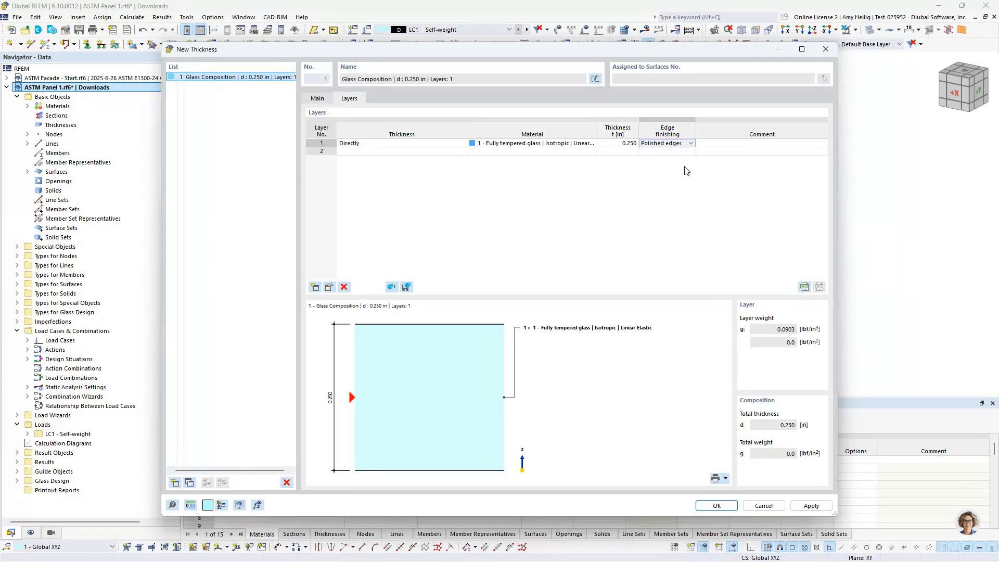
- Give layer 2 the new ASTM D 4065:2006-12 foil material Polymer Interlayer SentryGlas Plus 60 °C / 1 mo and a thickness of 0.03 in
click(538, 151)
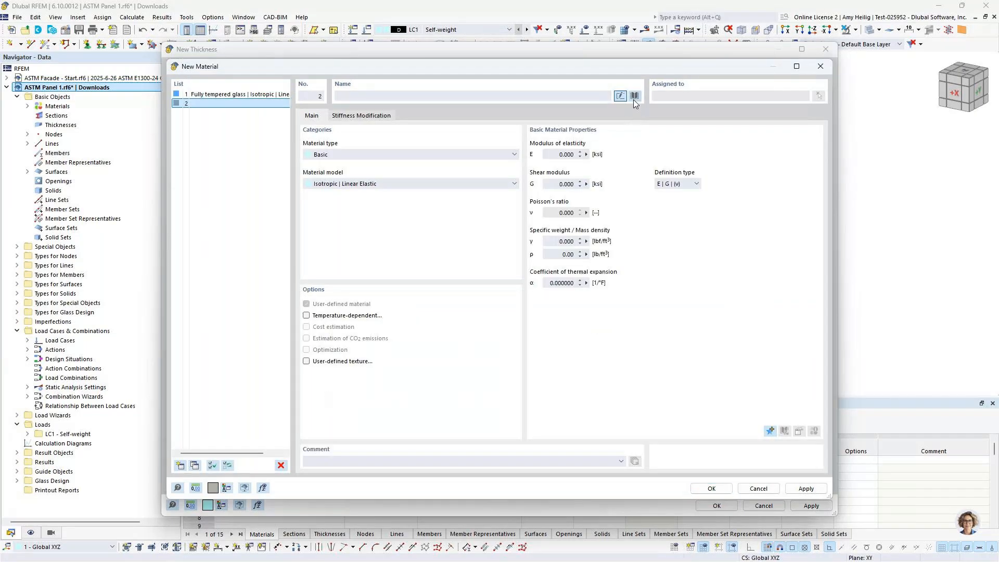
click(633, 96)
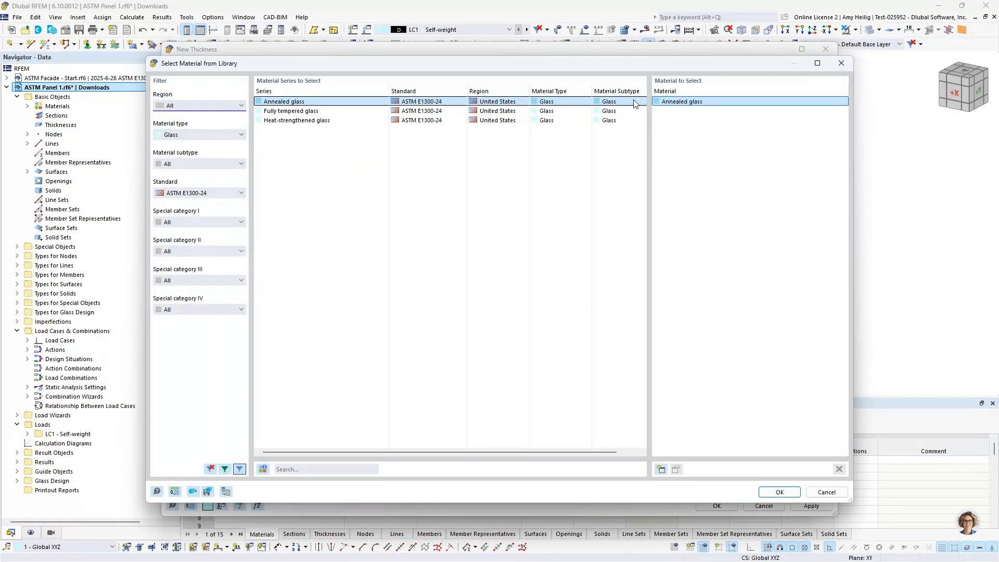
click(204, 135)
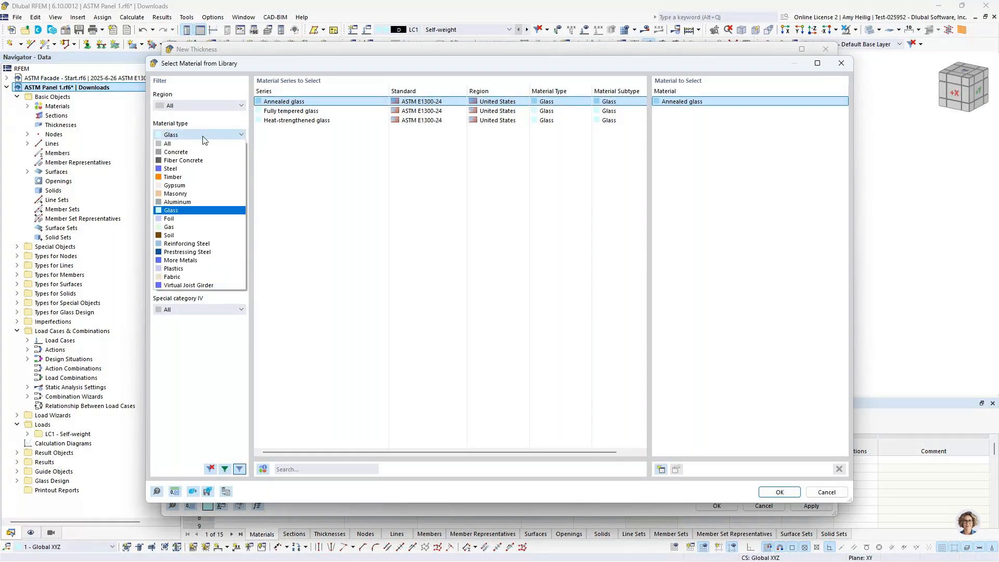
click(188, 219)
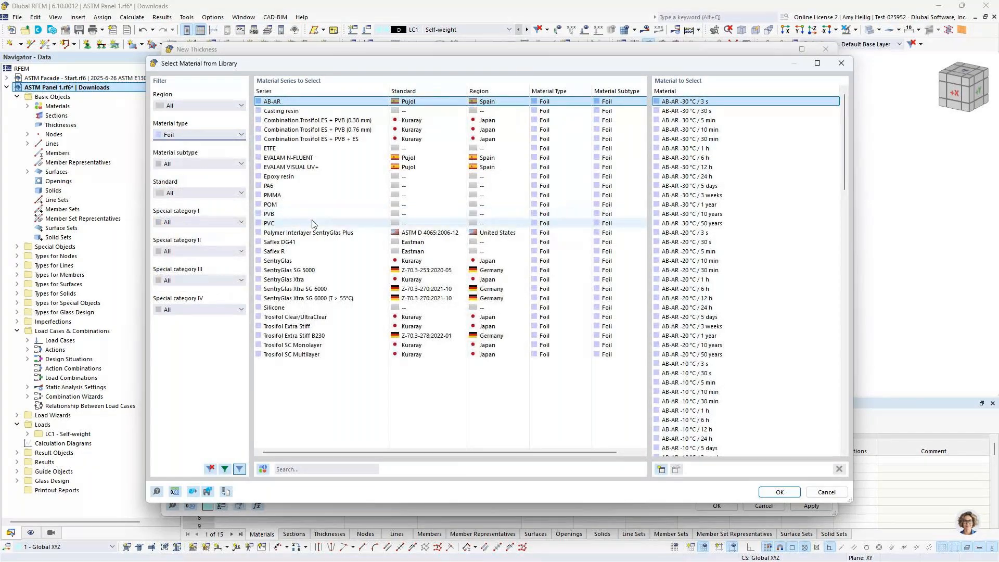
click(188, 193)
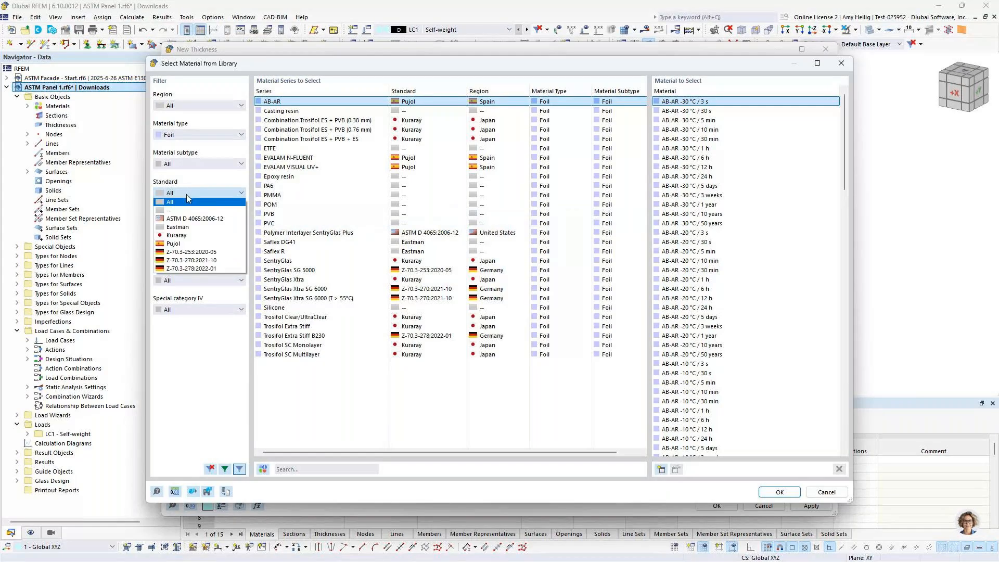
click(195, 219)
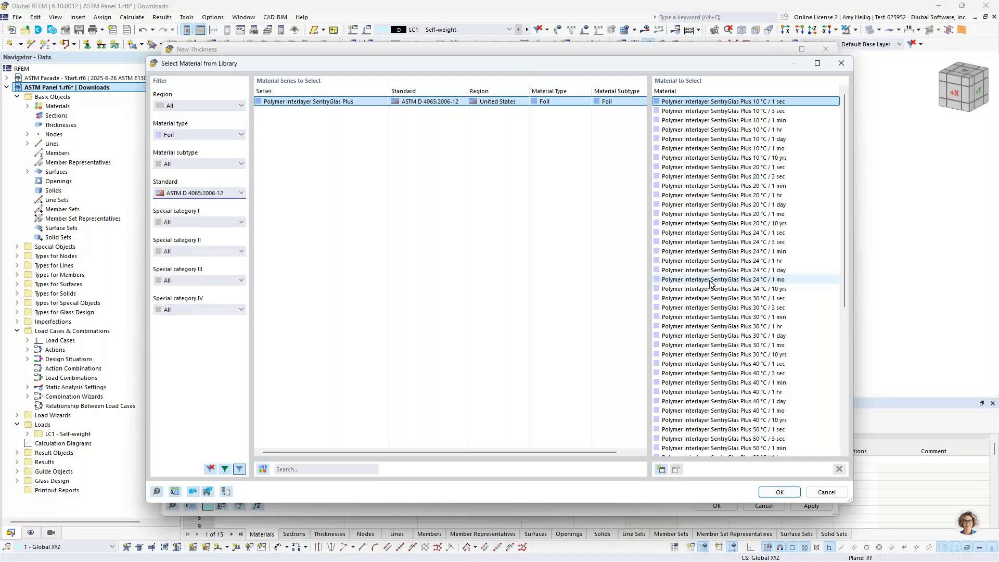
scroll(749, 346, down, 5)
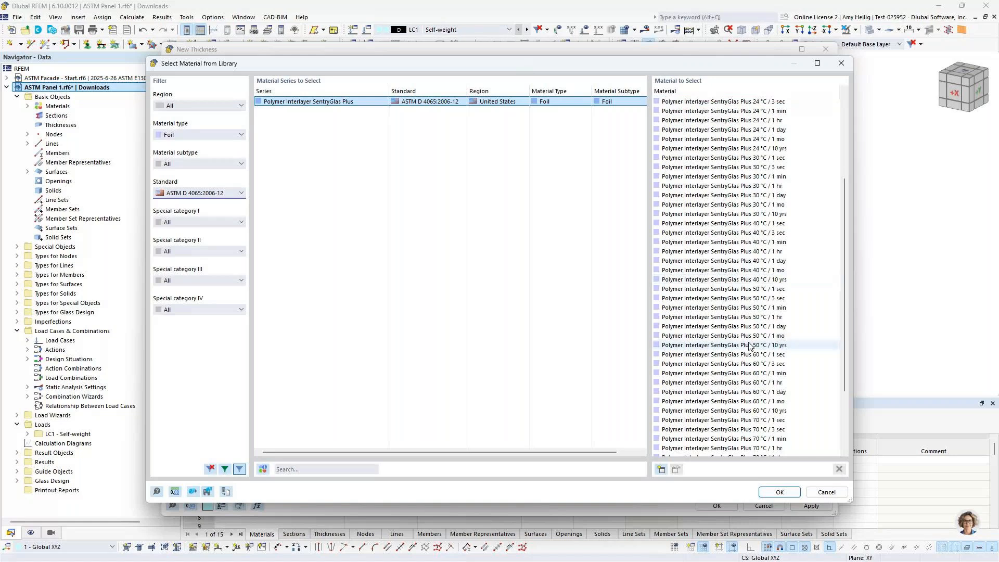
click(758, 401)
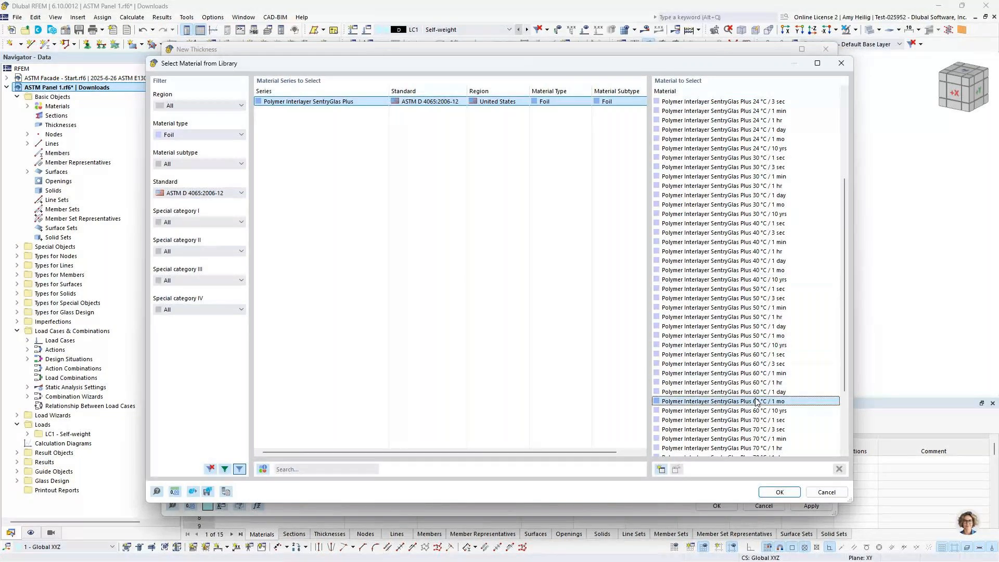
double_click(757, 401)
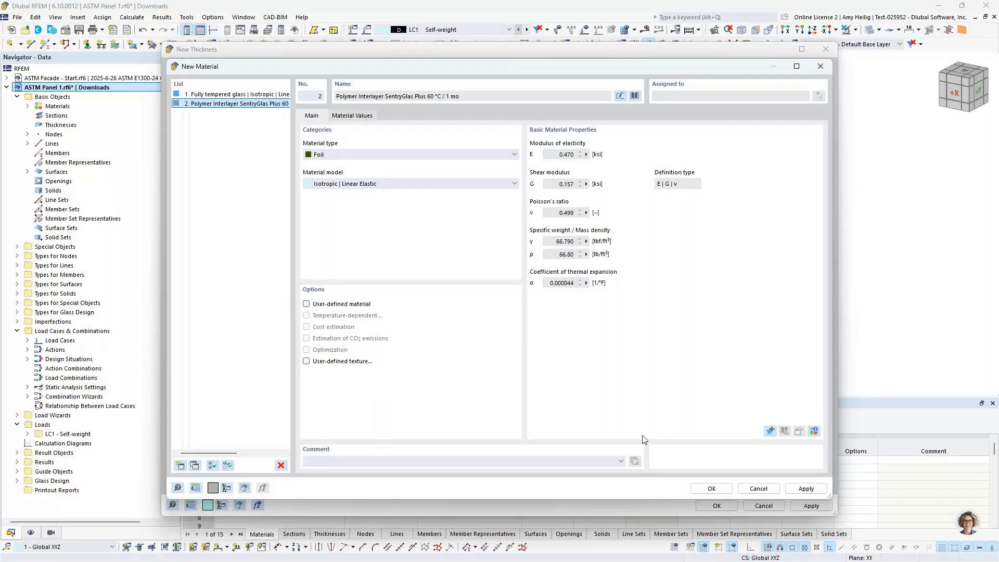
click(710, 488)
key(Tab)
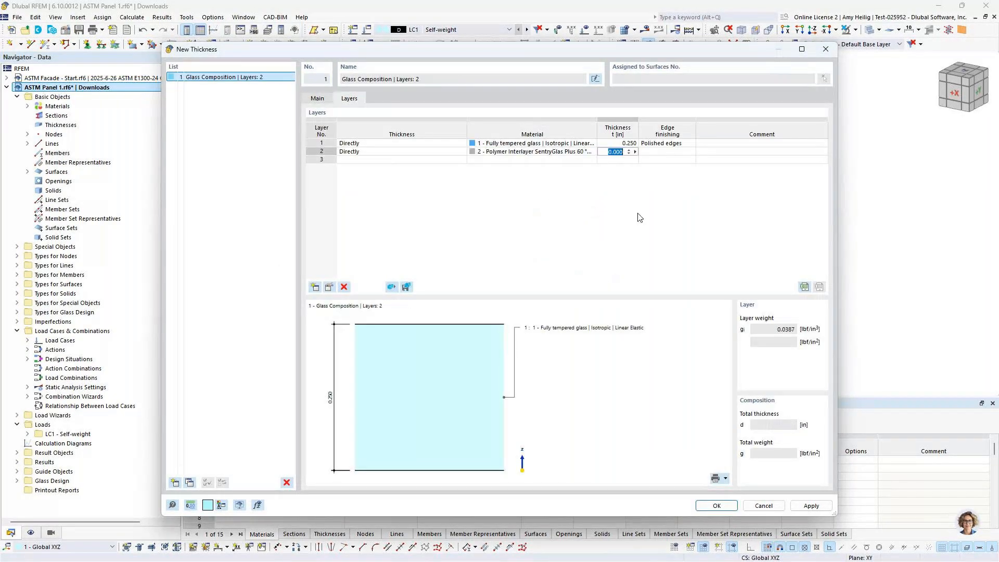
text(0.03)
- Add layer 3 to the glass composition using the existing fully tempered glass material with a thickness of 0.25 in
click(559, 161)
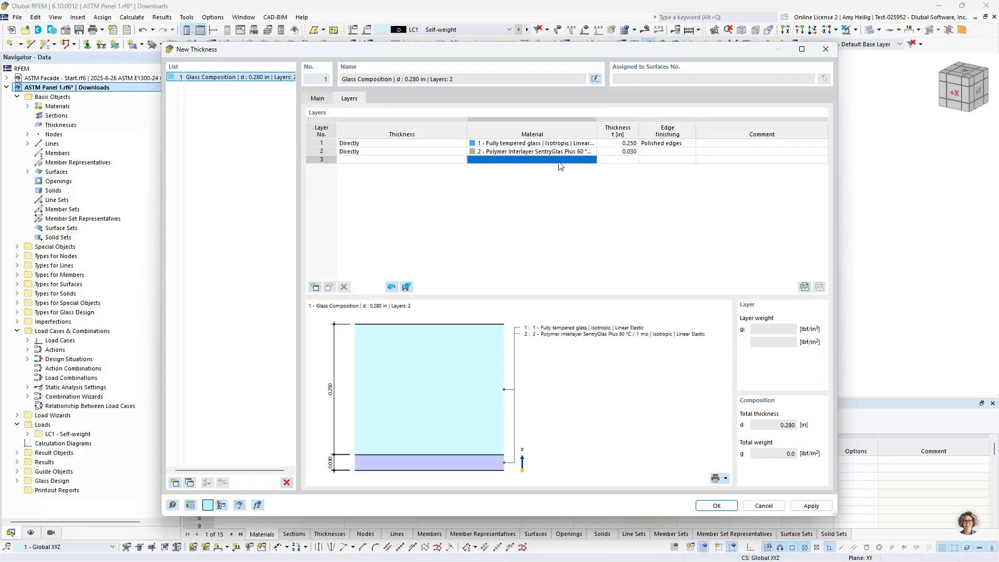
click(560, 165)
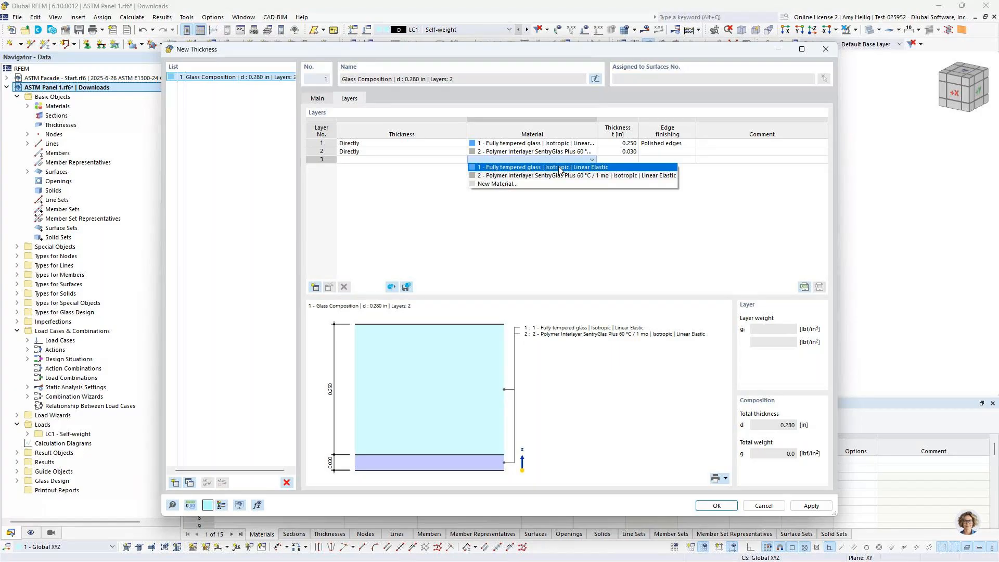
click(560, 167)
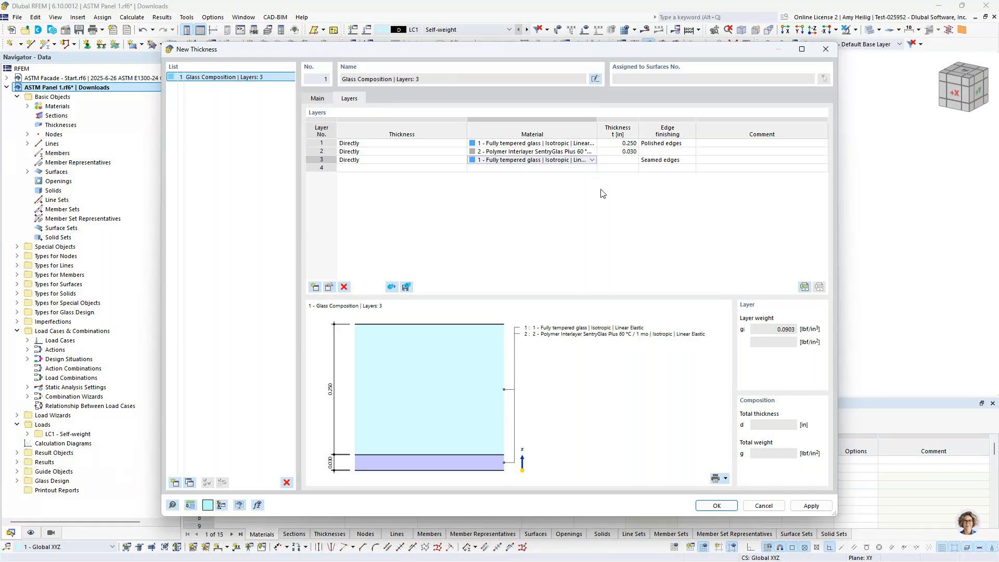
click(616, 160)
text(0.25)
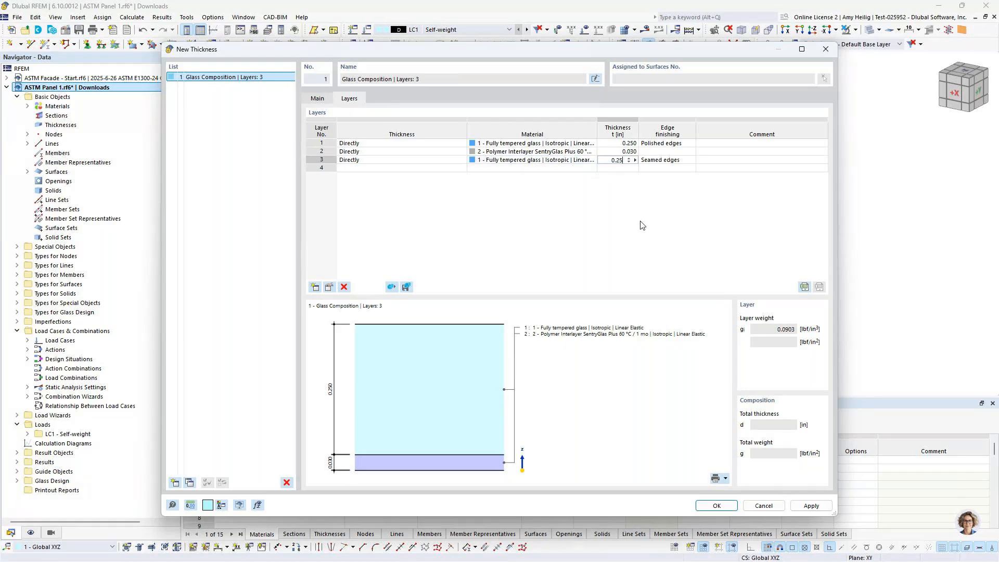
key(Return)
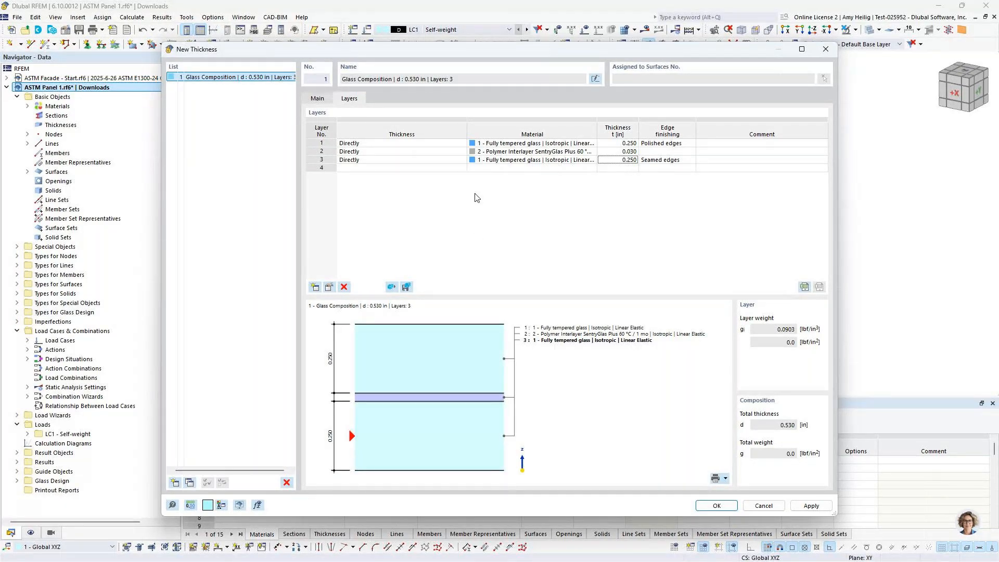
- Confirm the three-layer glass composition without saving it as a template and apply it to the curved surface
click(406, 286)
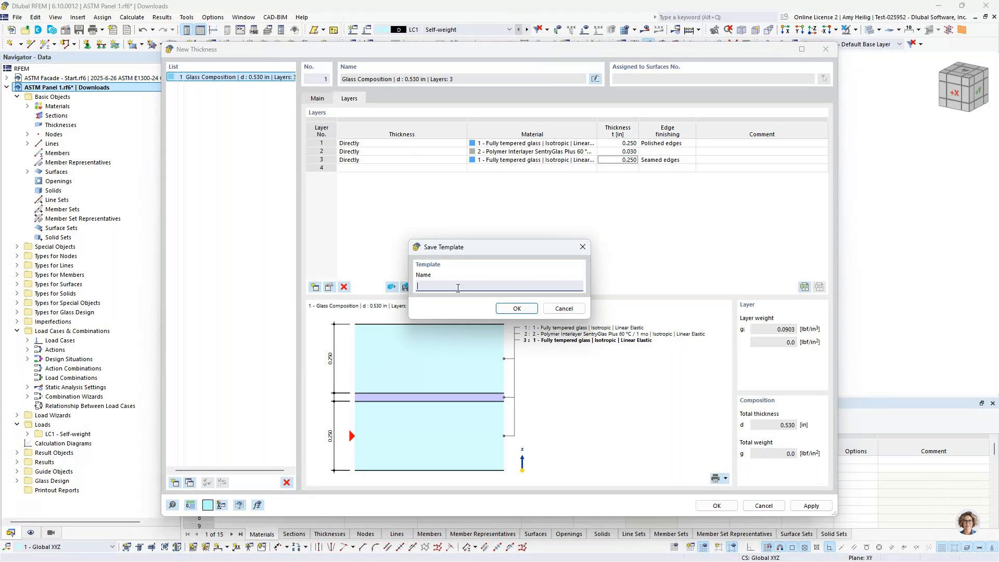
click(562, 309)
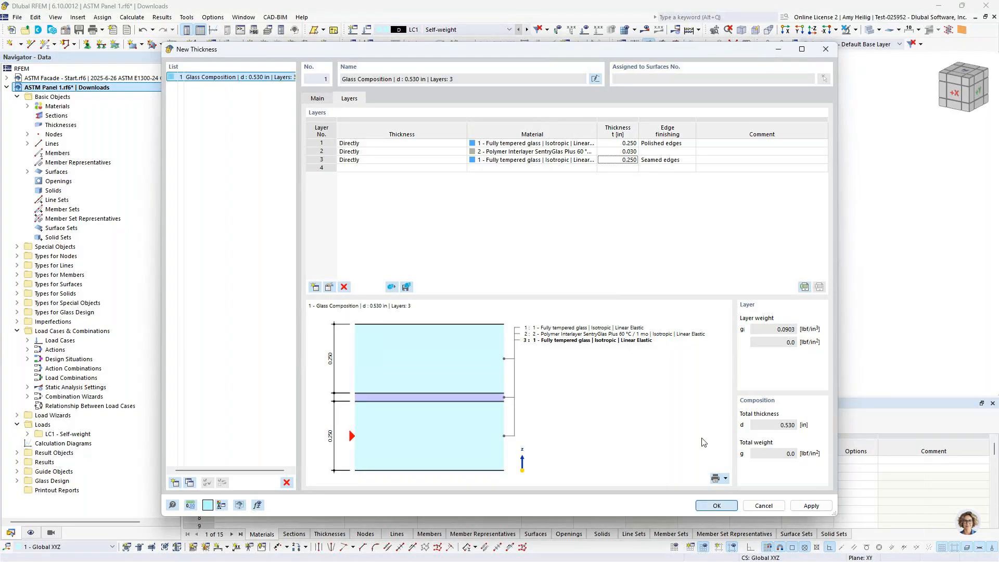
click(717, 506)
click(693, 501)
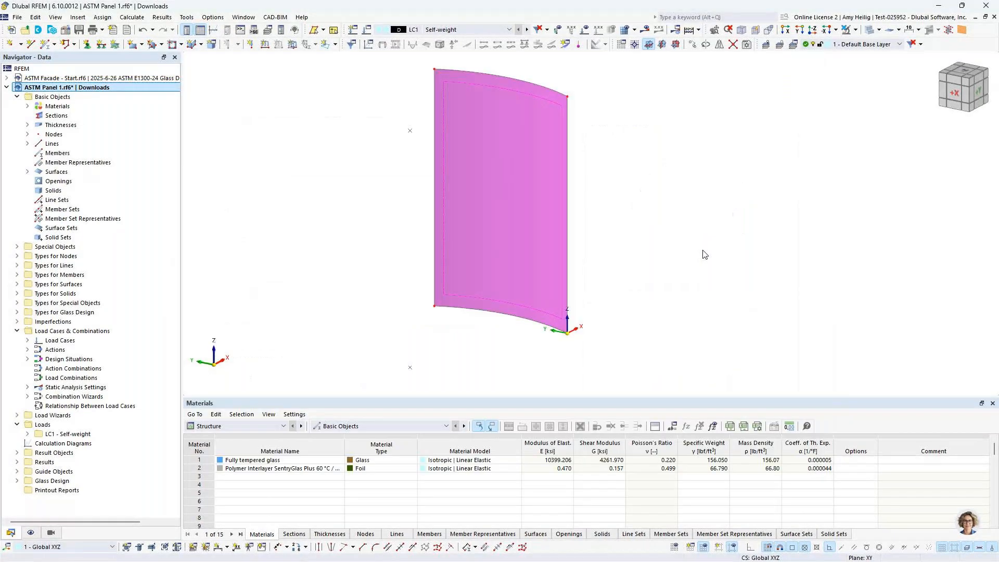
- Open the surface's 1-phase glass composition model and set the shear coupling between layers to Uncoupled
click(640, 209)
middle_drag(485, 157, 502, 194)
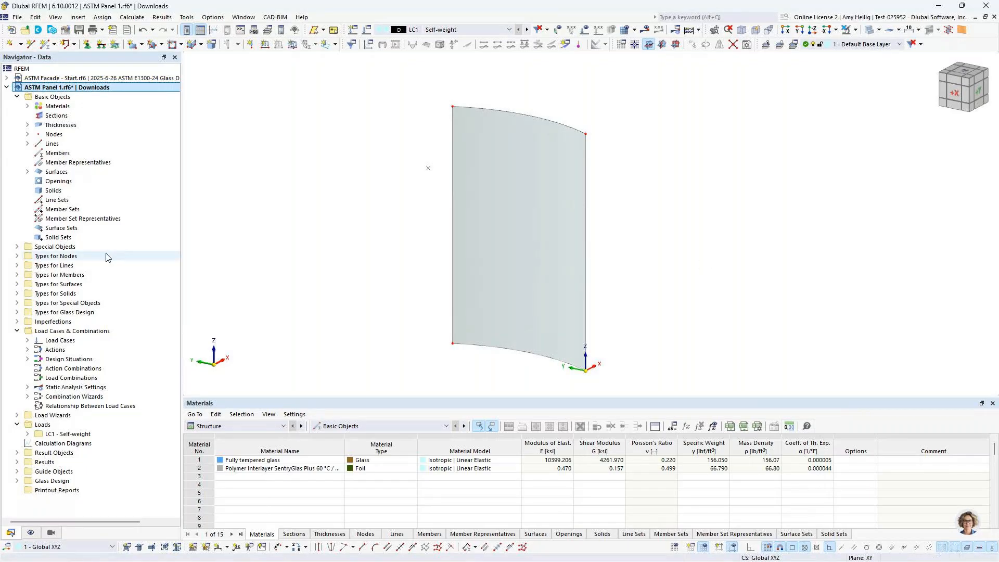
click(17, 98)
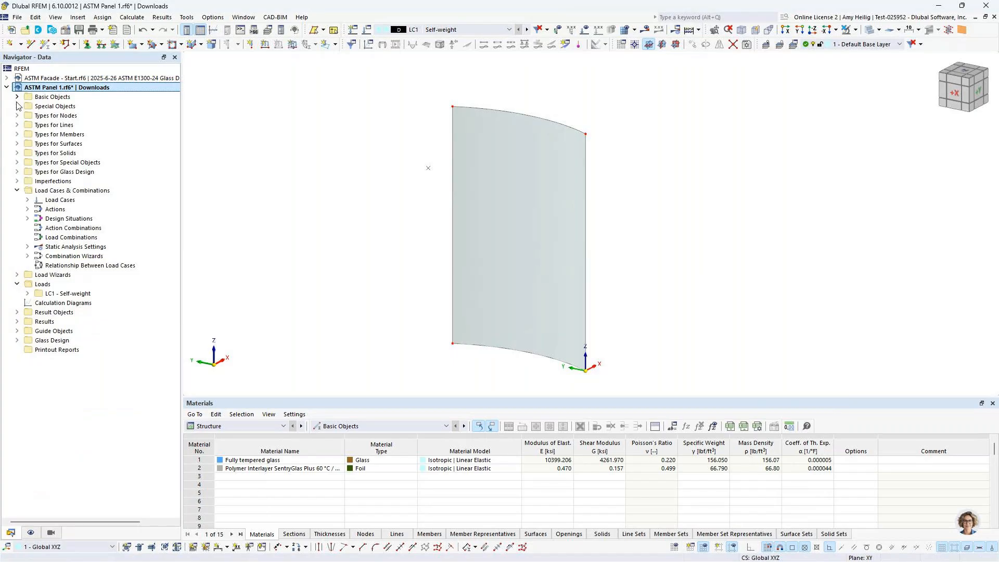
click(17, 190)
click(16, 209)
click(17, 172)
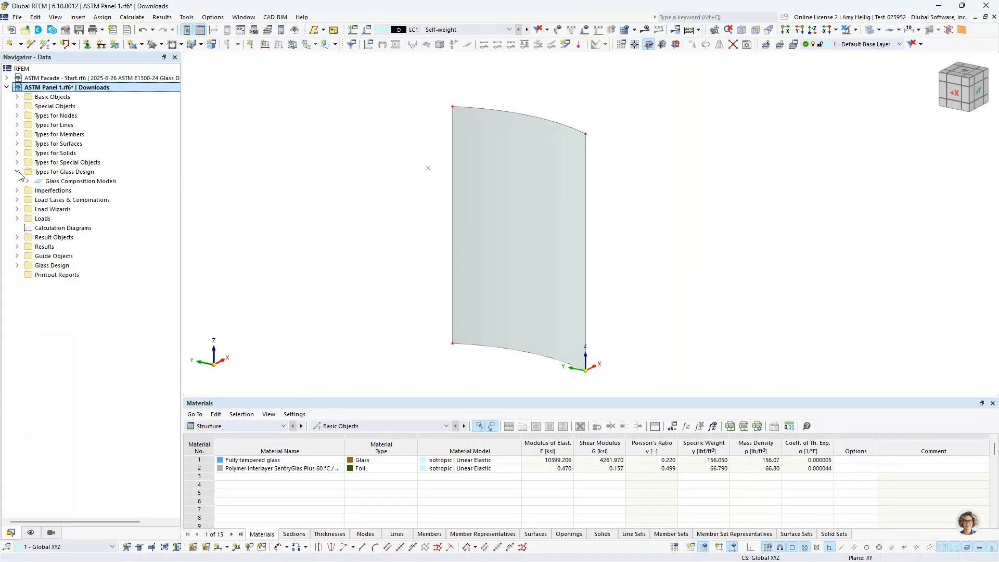
double_click(65, 182)
double_click(79, 193)
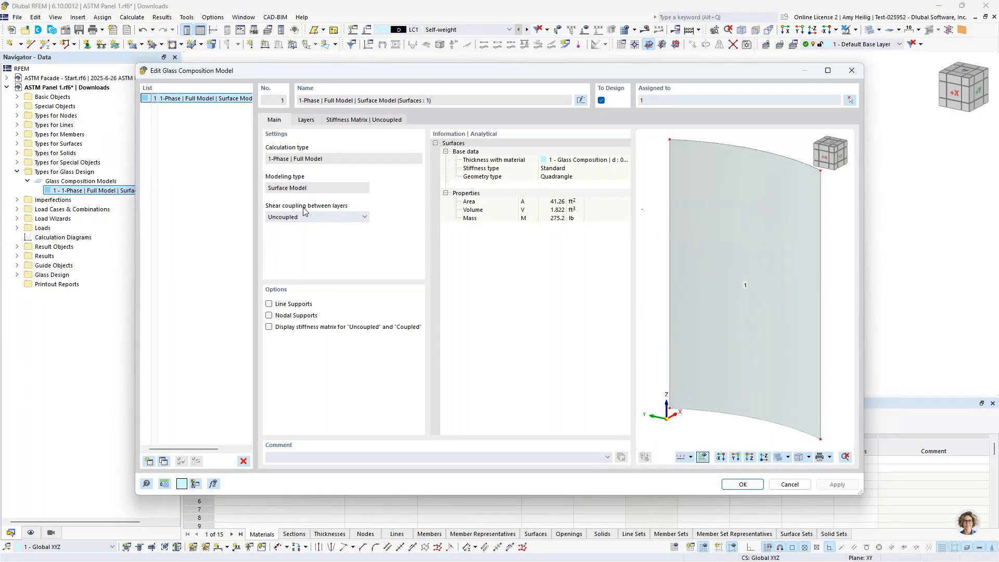
click(333, 217)
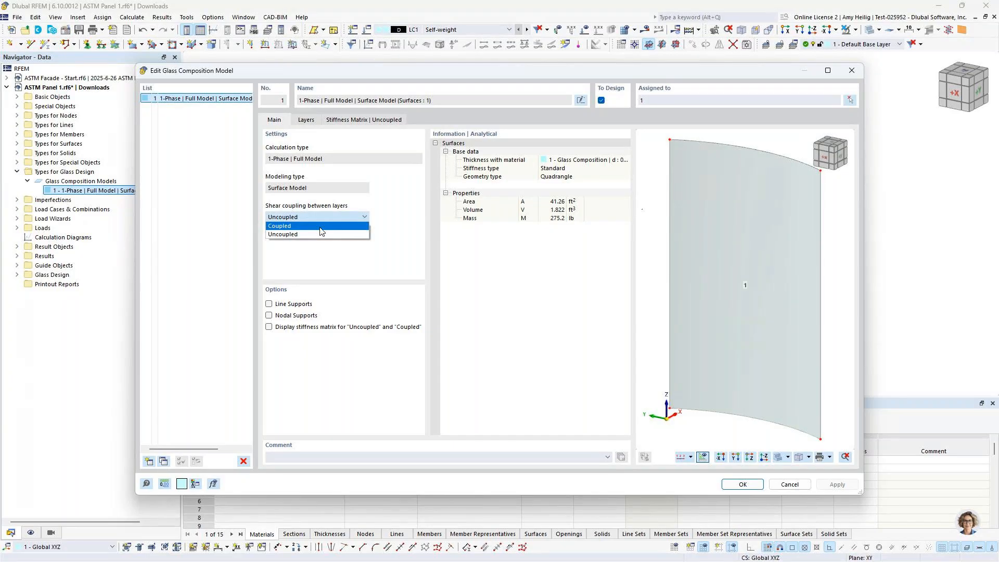
click(321, 235)
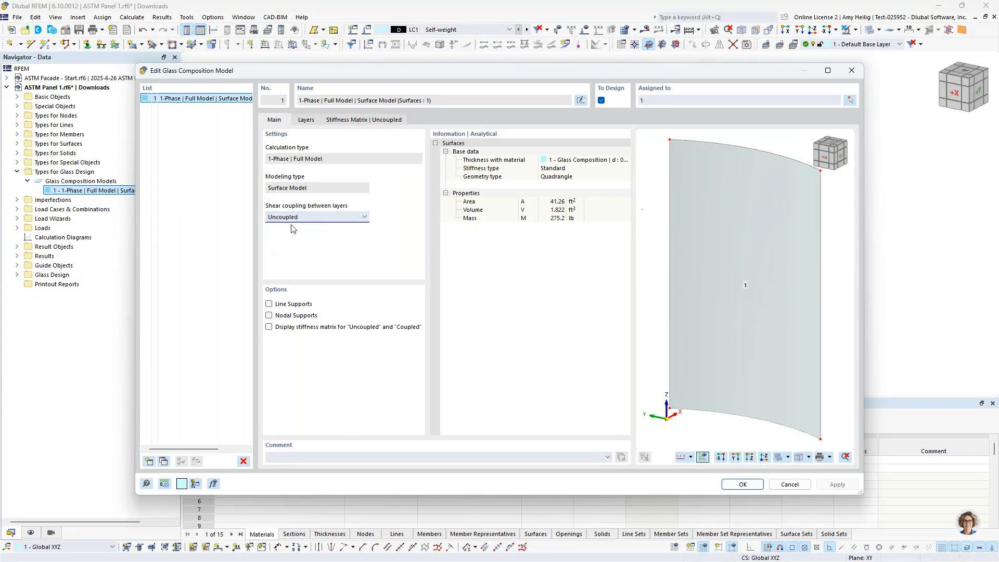
- Review the glass composition model's uncoupled stiffness matrix and accept the model settings
click(362, 121)
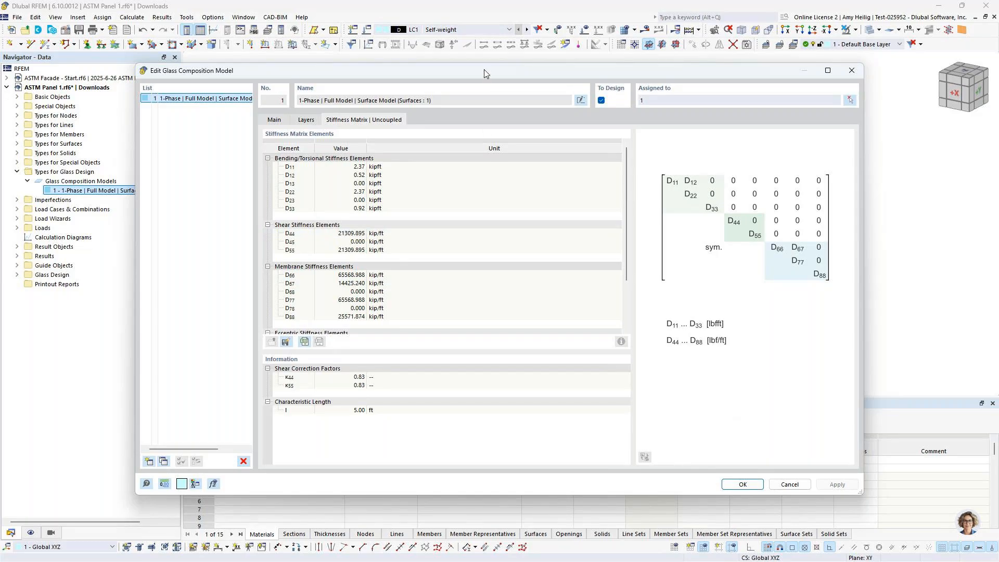
drag(460, 71, 451, 231)
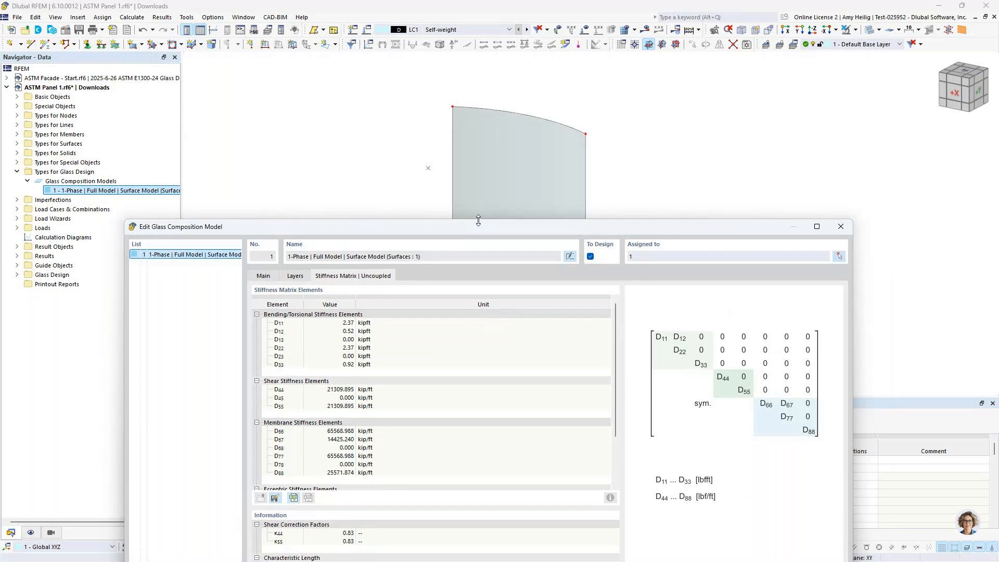
drag(480, 229, 491, 71)
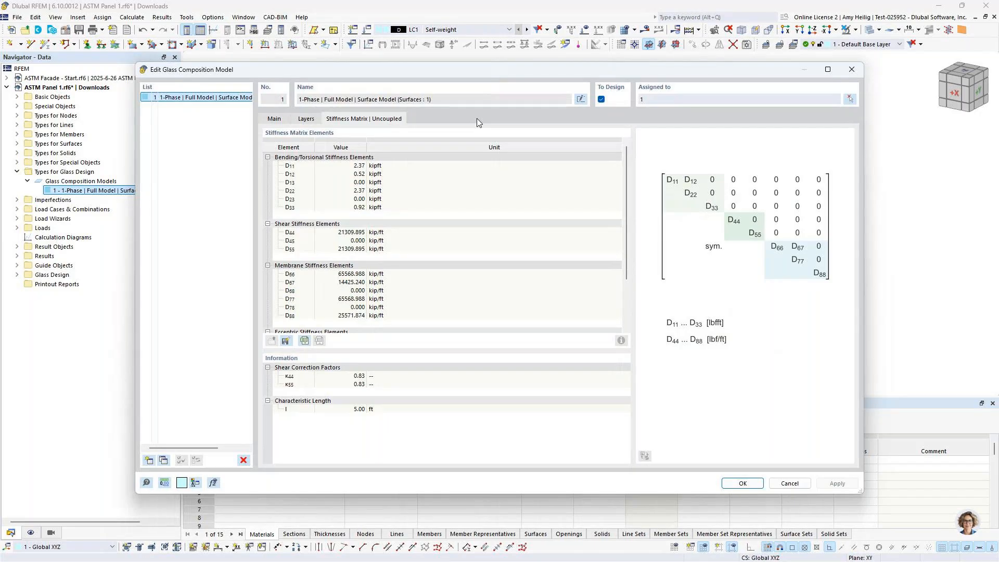
click(743, 484)
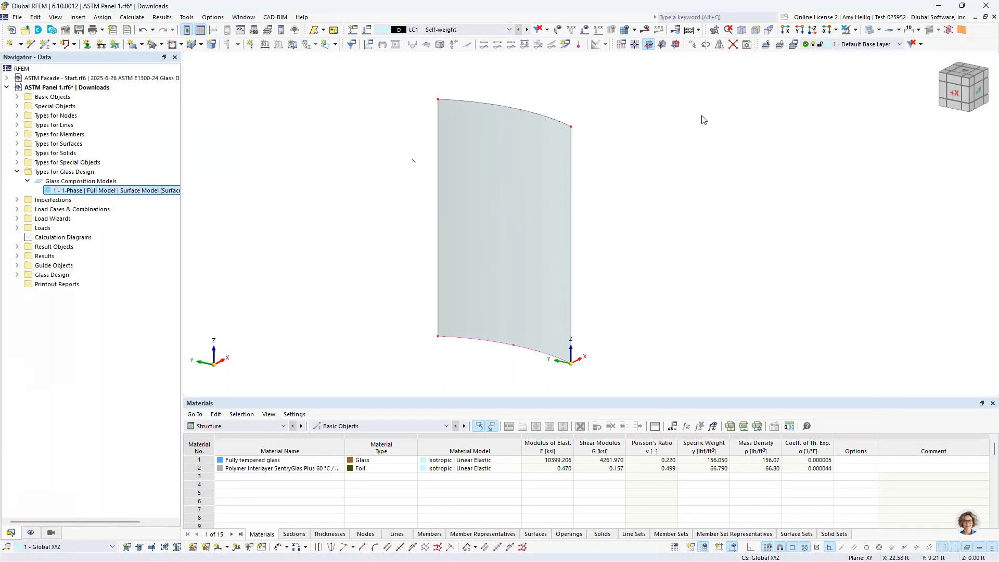
- Copy the panel's bottom arc once with a displacement of 3 ft in Z
click(693, 45)
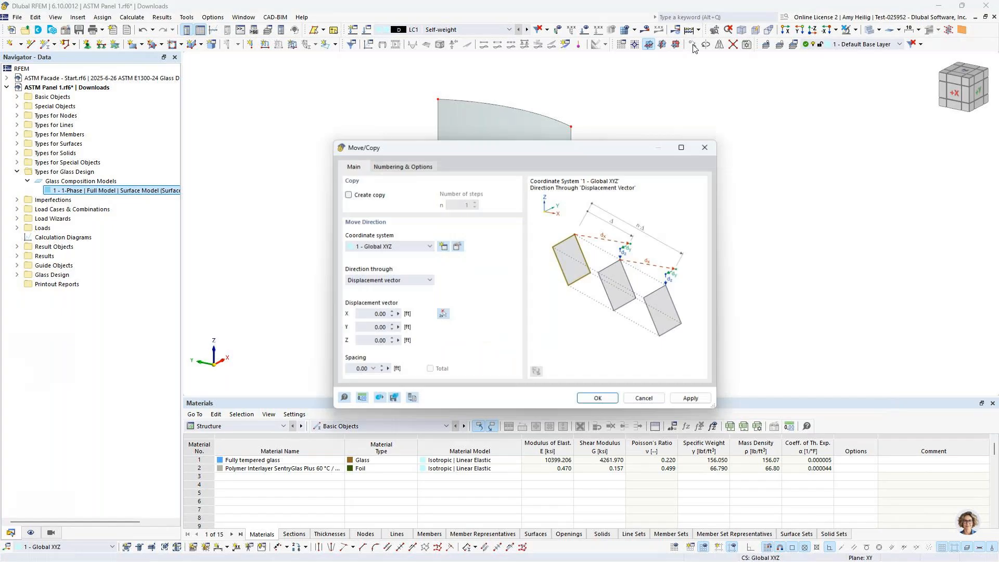
click(347, 195)
click(346, 194)
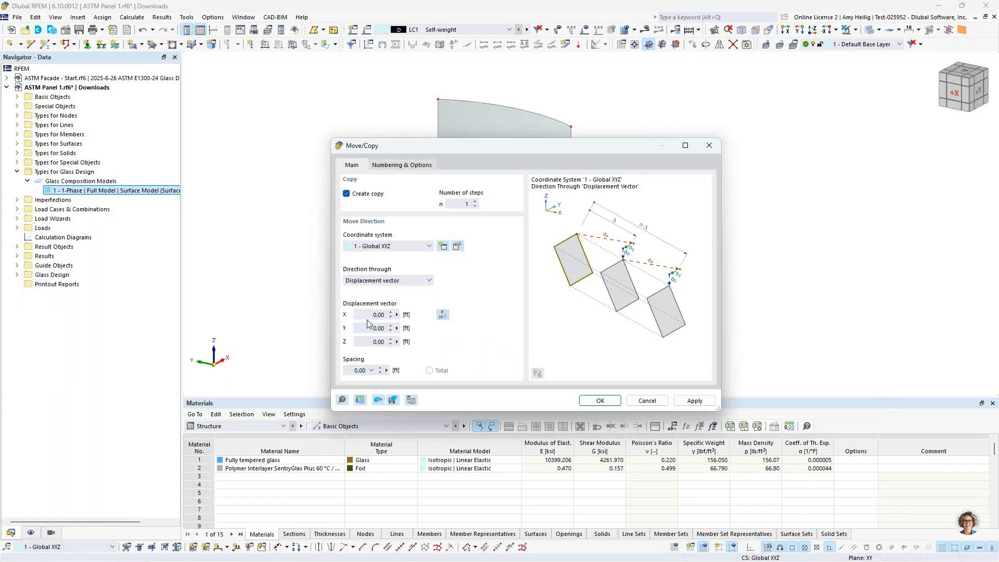
click(375, 341)
text(3)
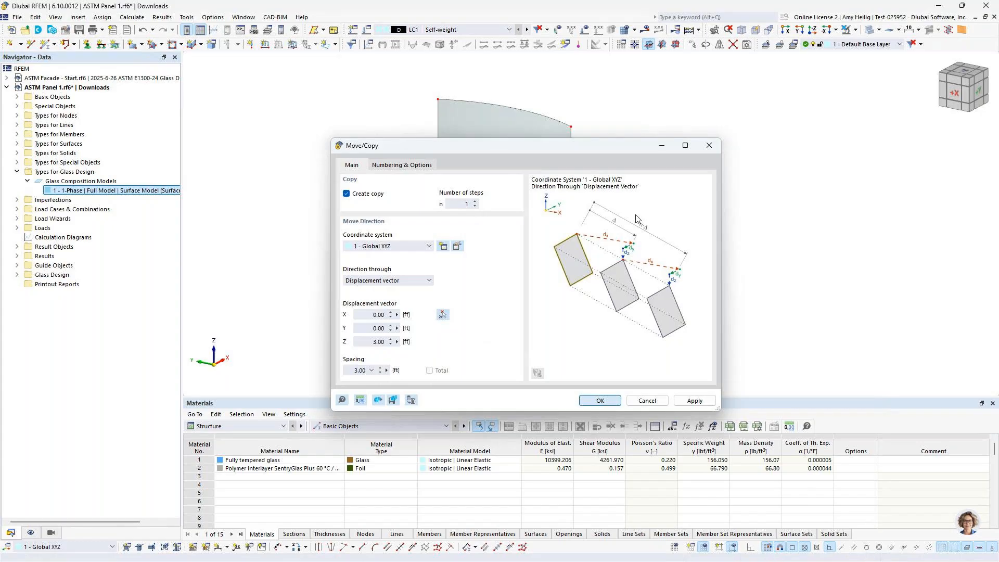
key(Return)
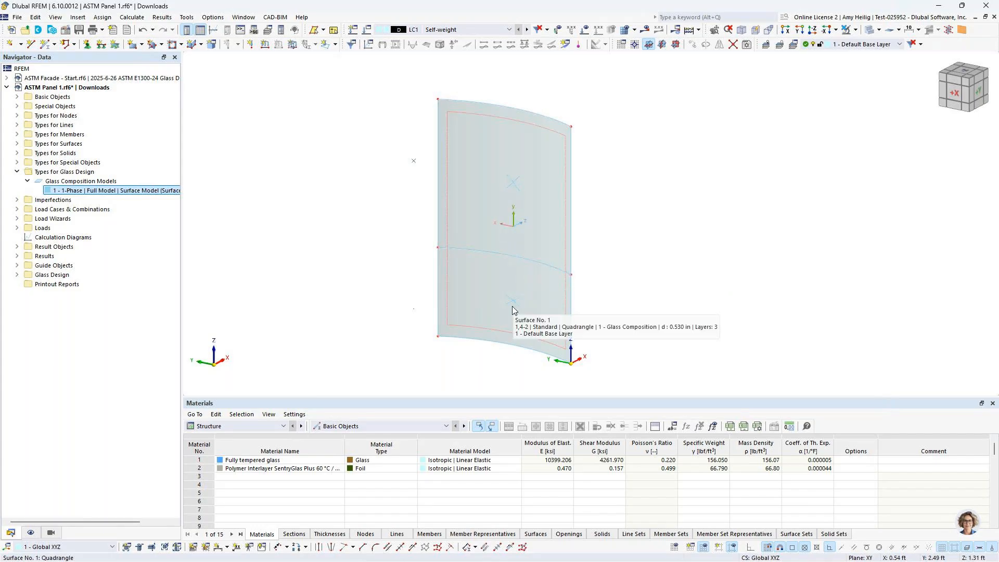
- Hide the surface cells in the model display and return to the model data tree
click(32, 533)
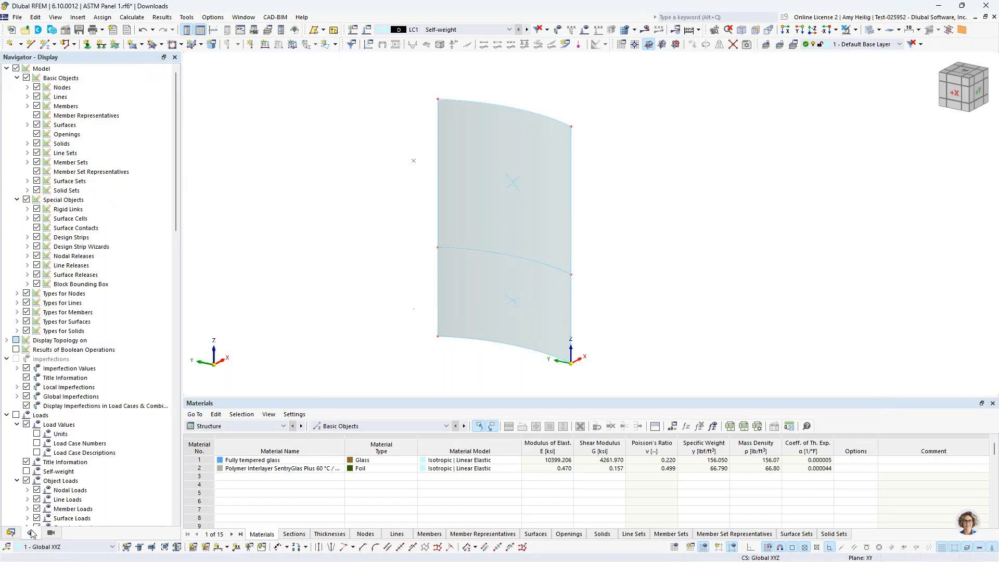
click(17, 200)
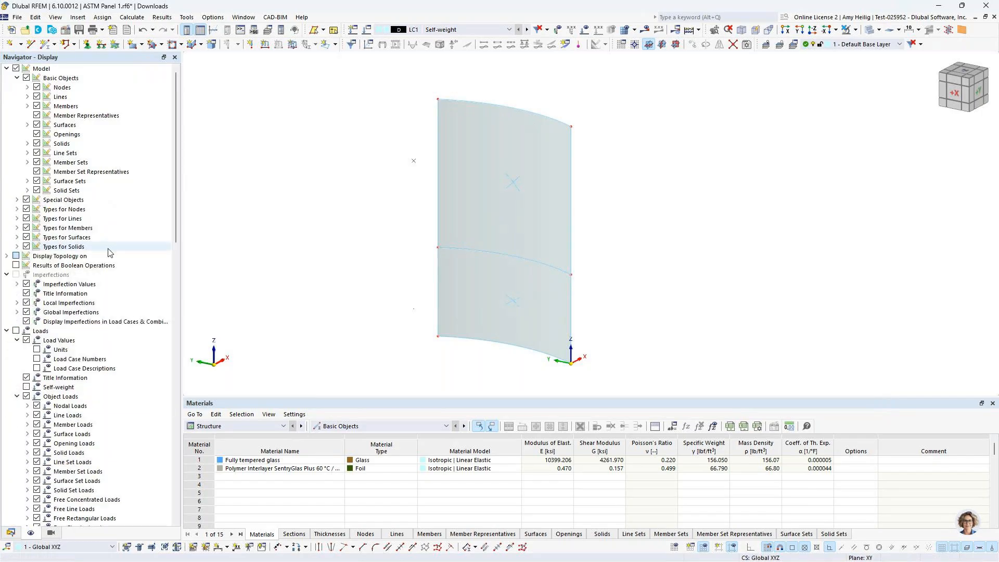
click(17, 199)
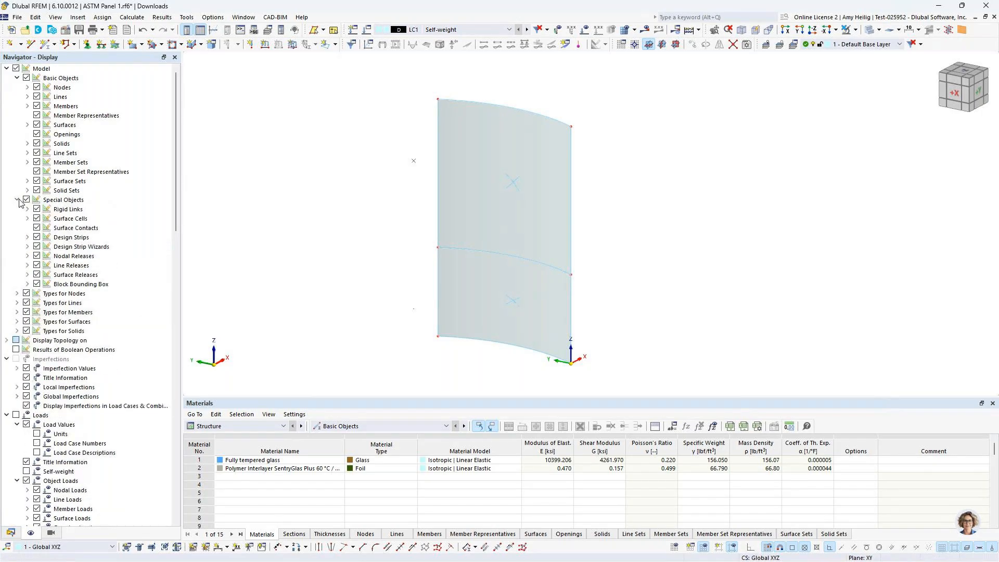
click(36, 219)
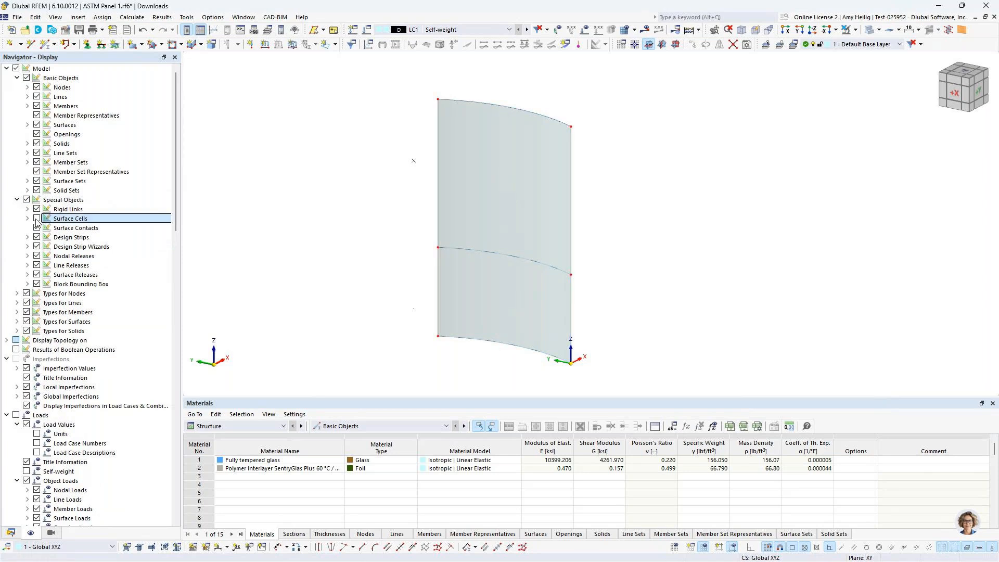
click(11, 533)
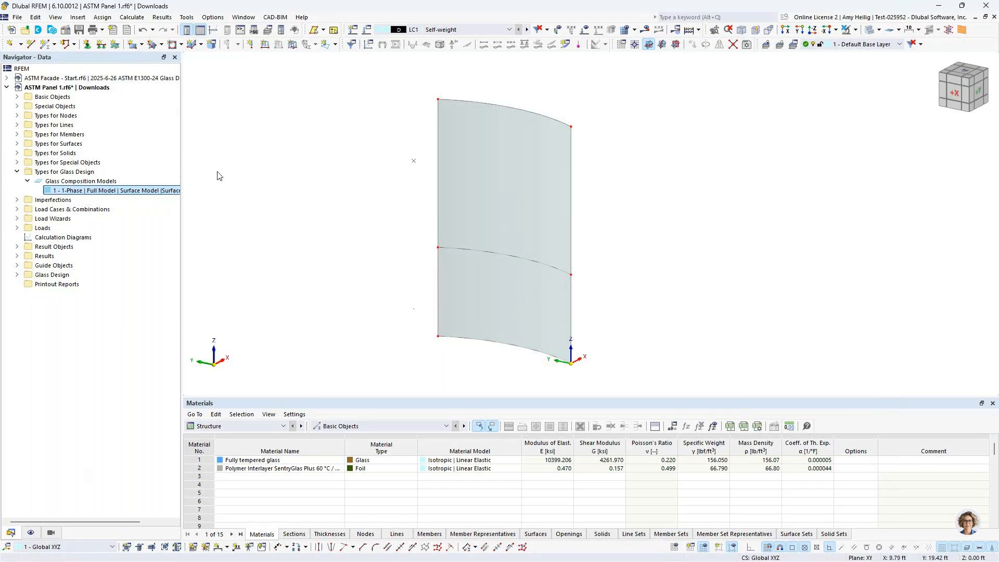
- Assign the hinged line support to the panel's bottom arc
click(102, 46)
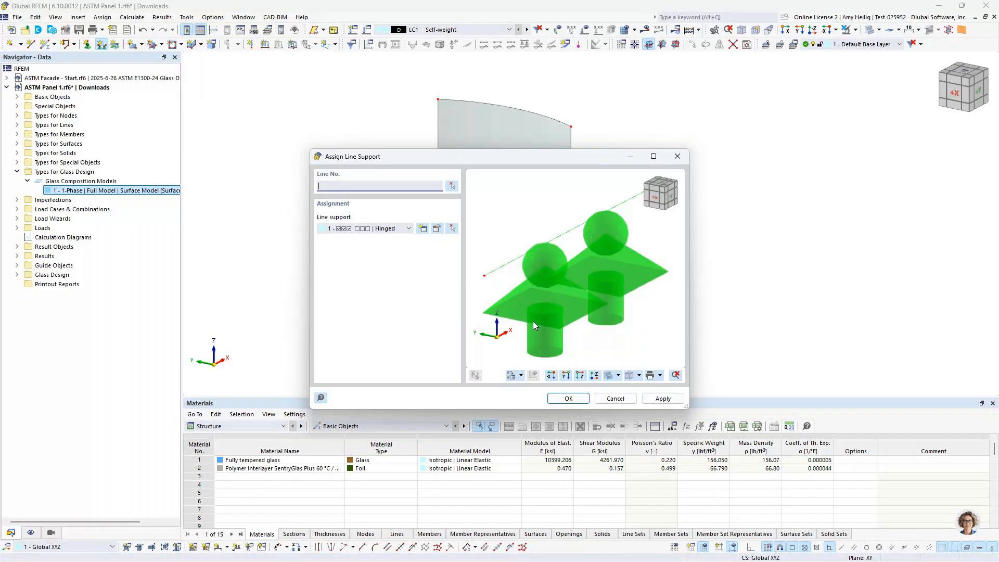
click(567, 399)
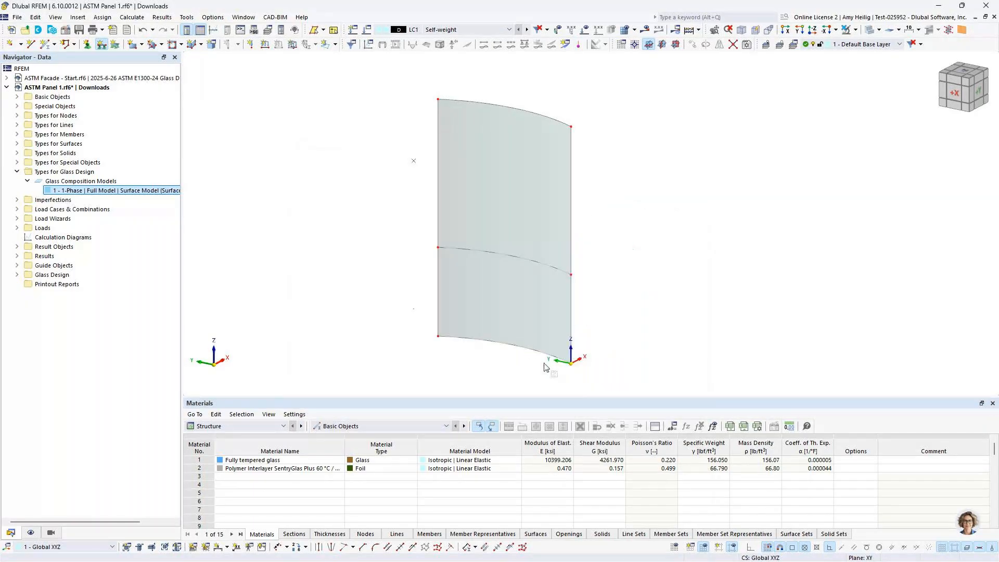
click(529, 350)
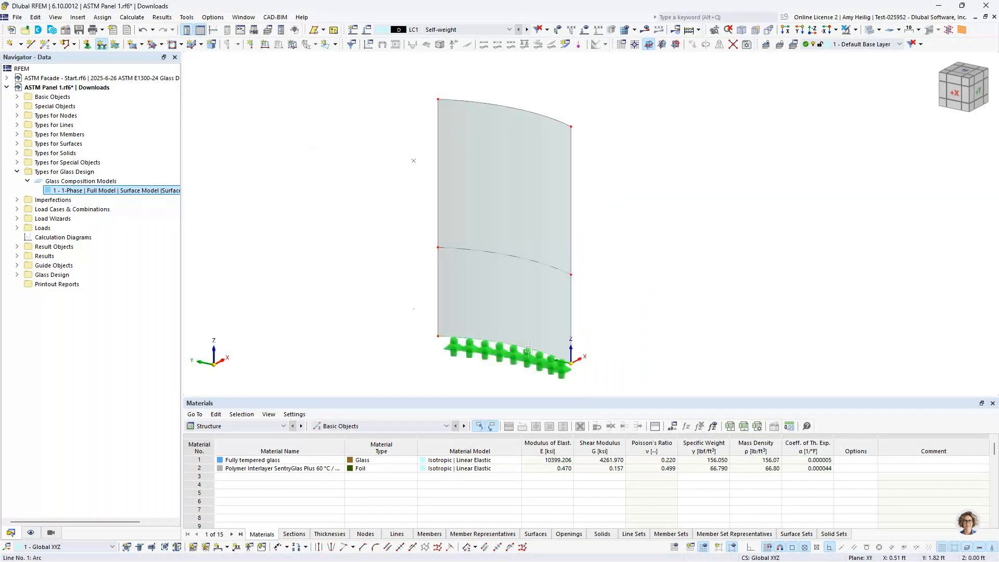
middle_drag(643, 275, 591, 284)
key(Escape)
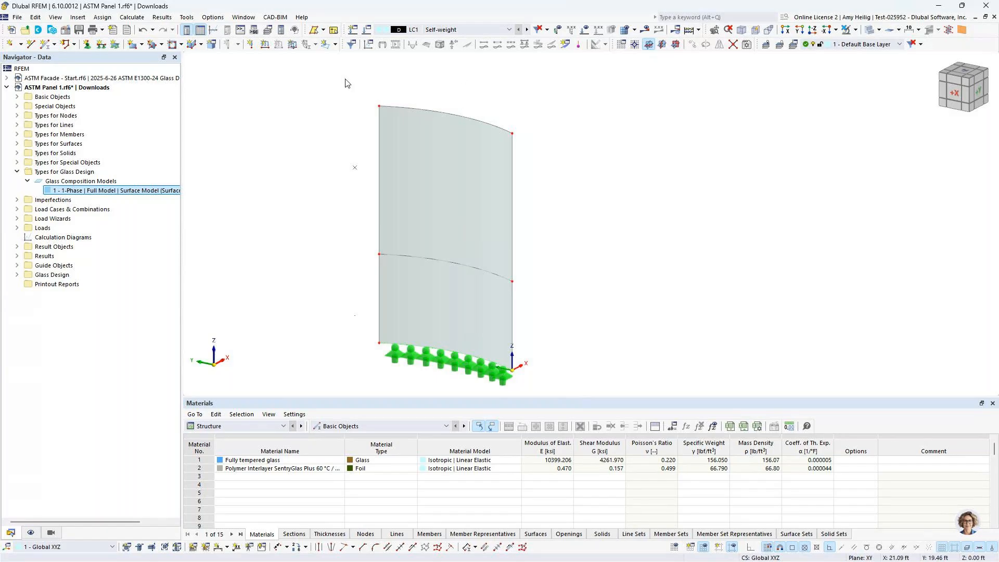
- Create a line support fixed in uX and uY with uZ and all rotations free, and assign it to the panel's top arc
click(101, 46)
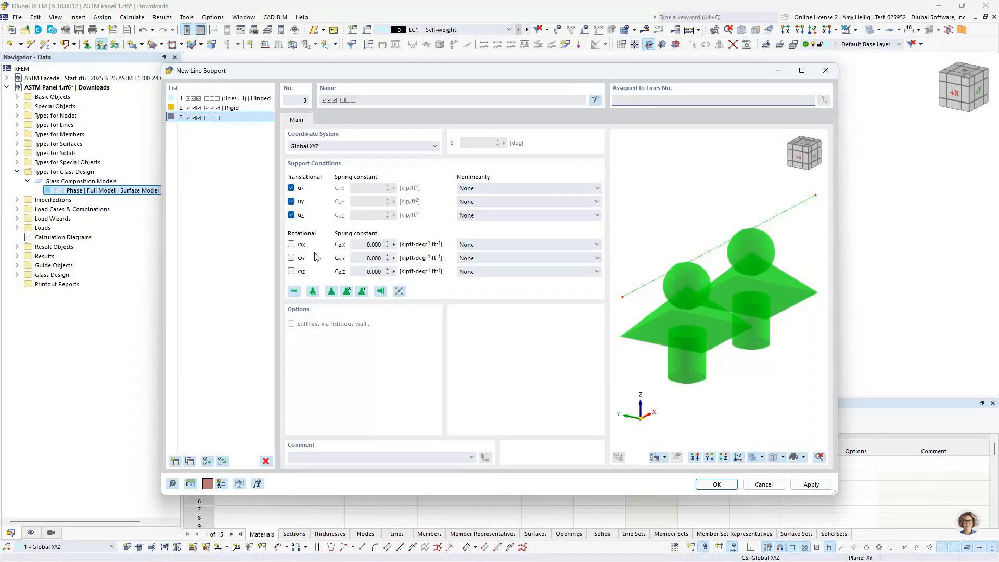
click(482, 244)
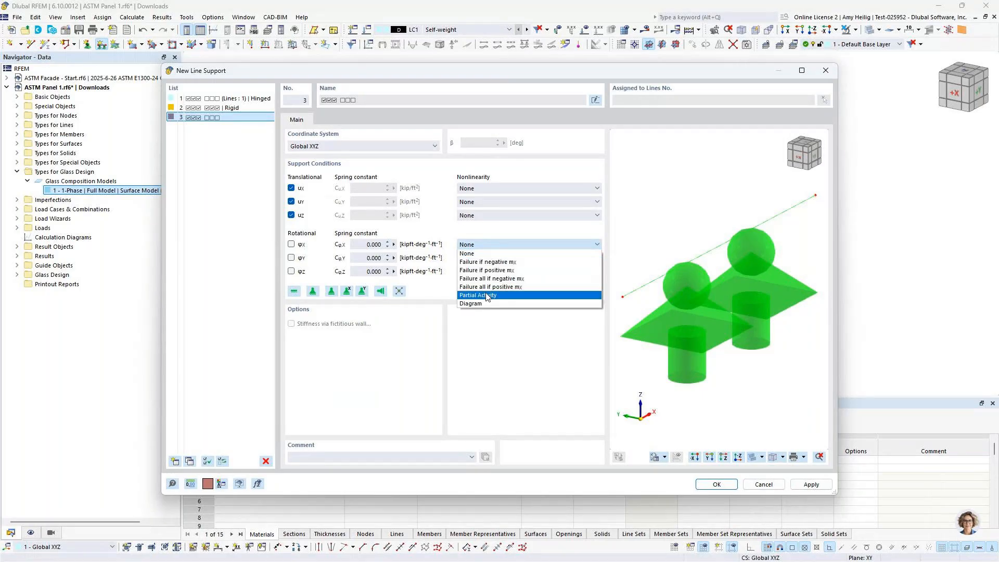
click(527, 353)
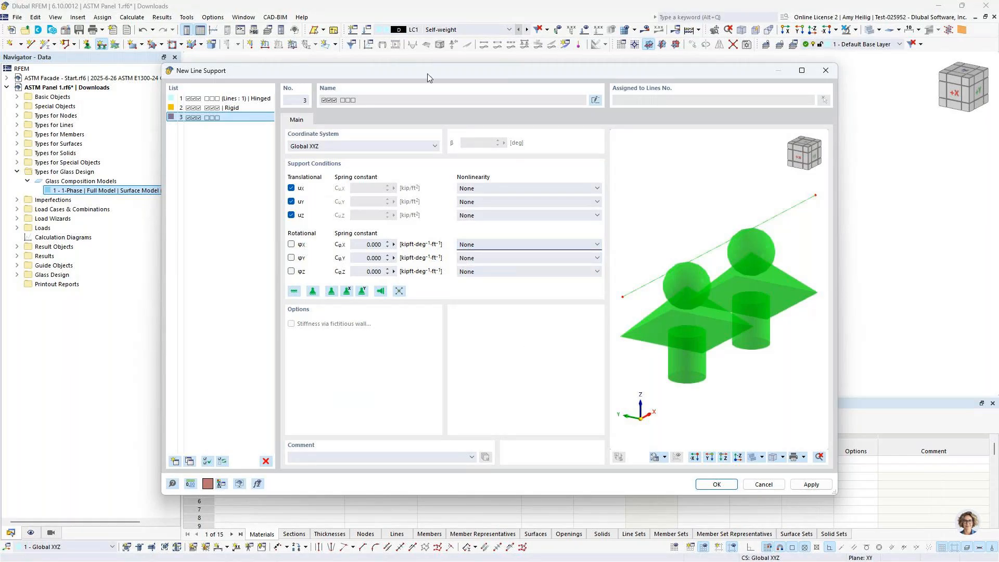
drag(427, 74, 505, 62)
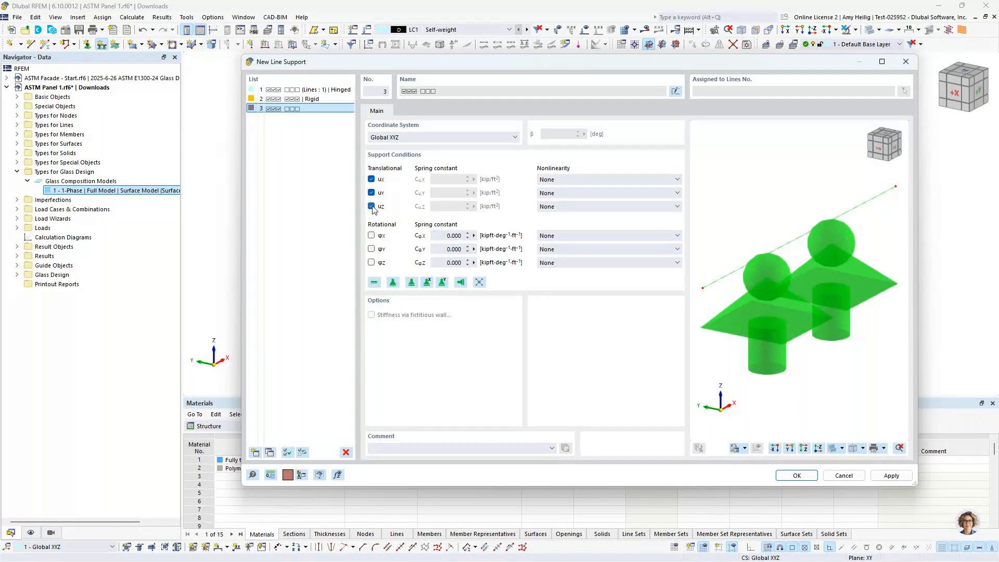
click(372, 207)
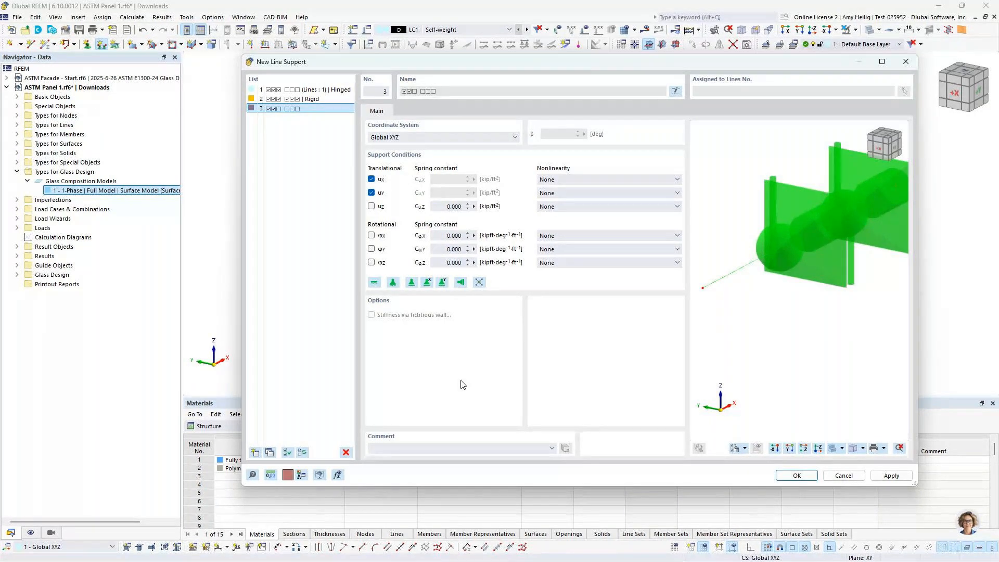
click(803, 477)
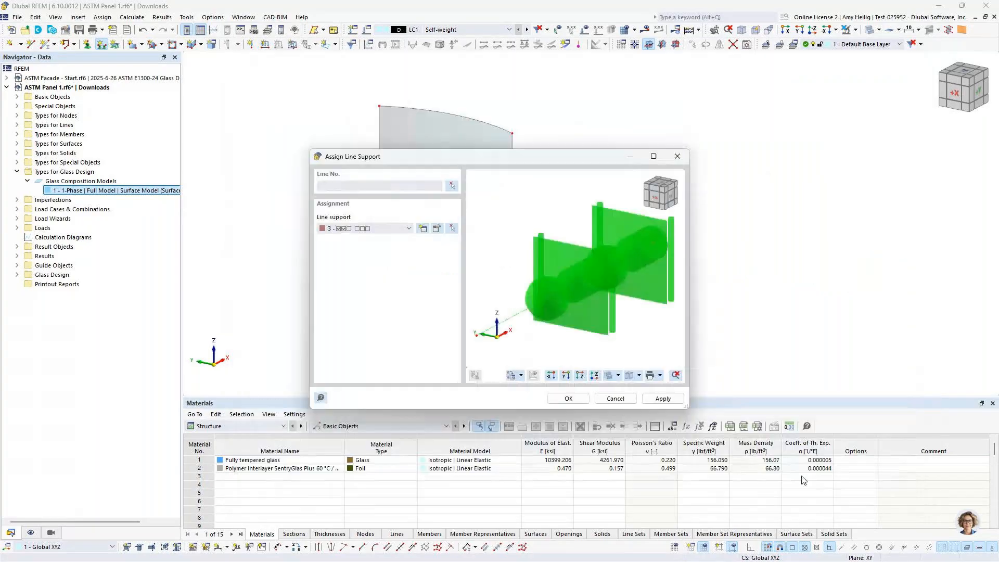
click(569, 399)
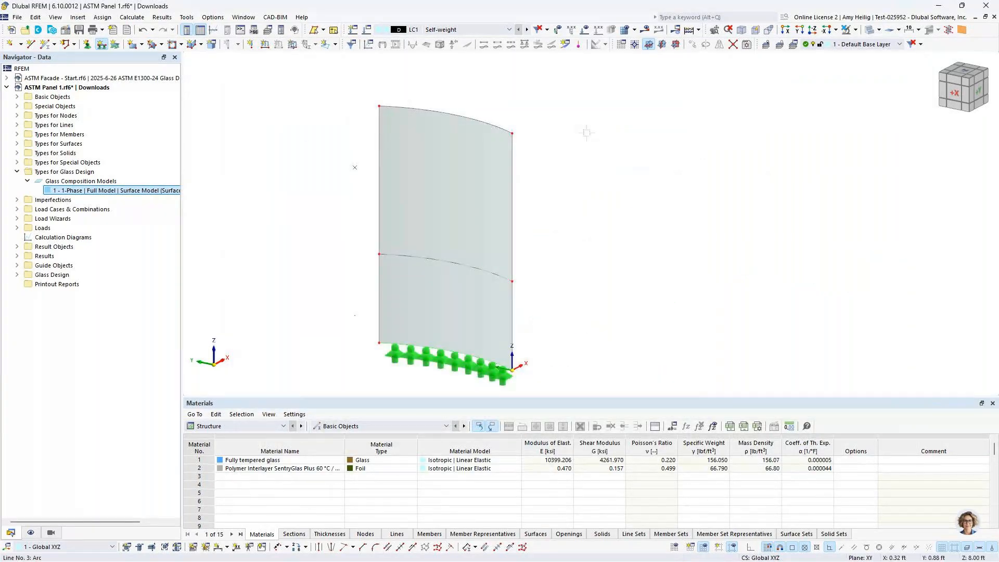
key(Escape)
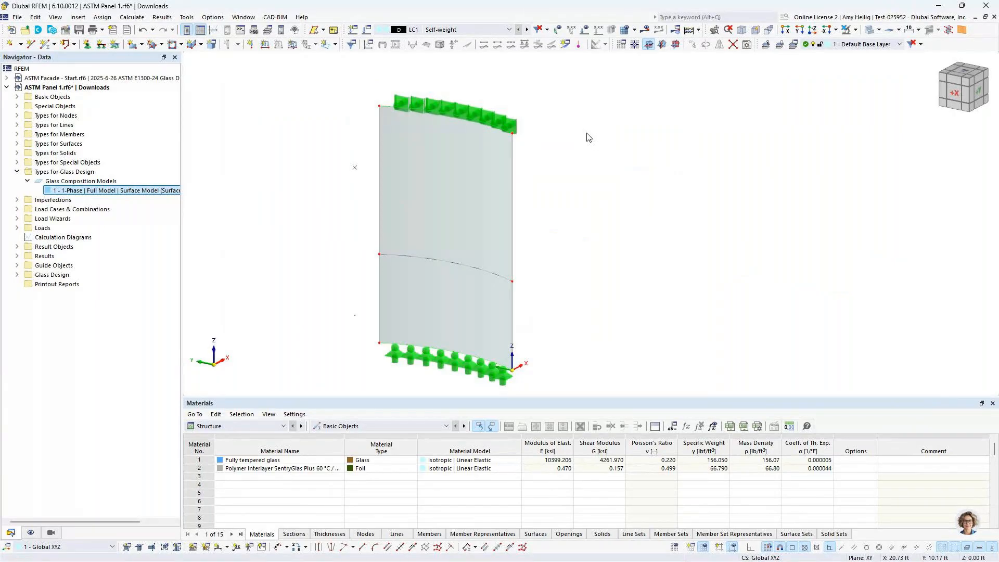
- Reduce the display size of the line support symbols on the panel
right_click(512, 126)
drag(633, 222, 570, 214)
click(795, 258)
click(795, 258)
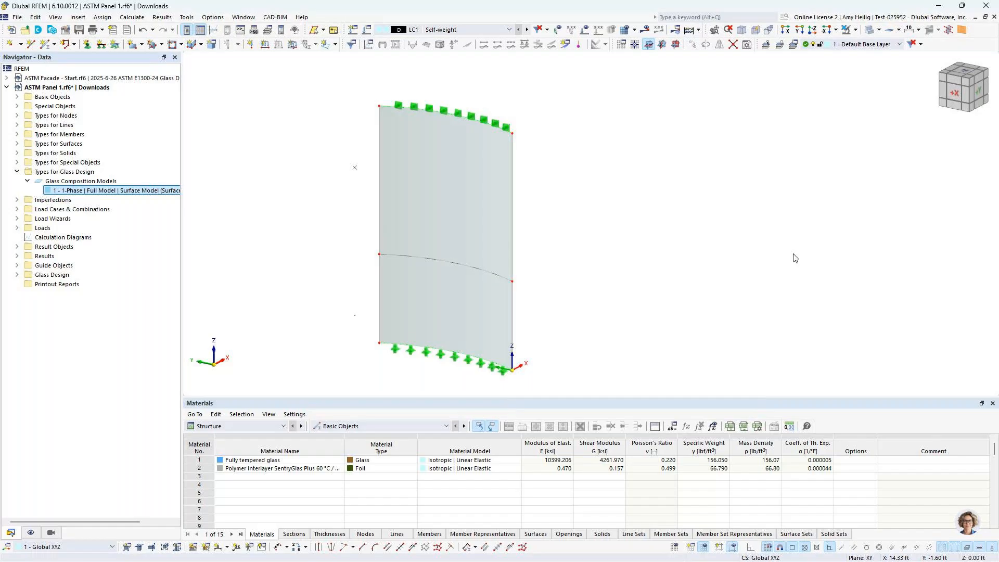
scroll(591, 211, up, 2)
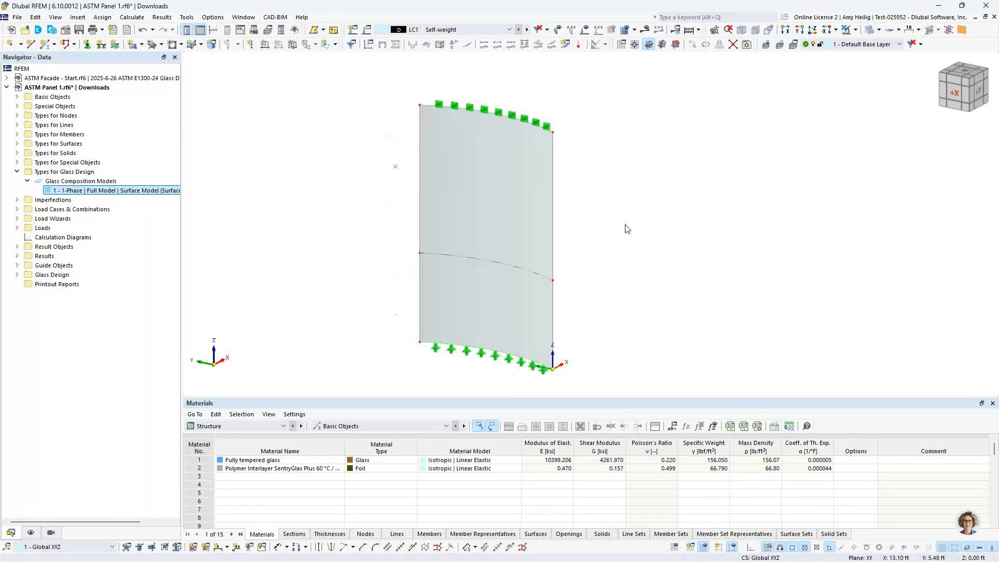
- Open the load cases and combinations settings and check the standard group and edition used for the combination wizard
click(366, 34)
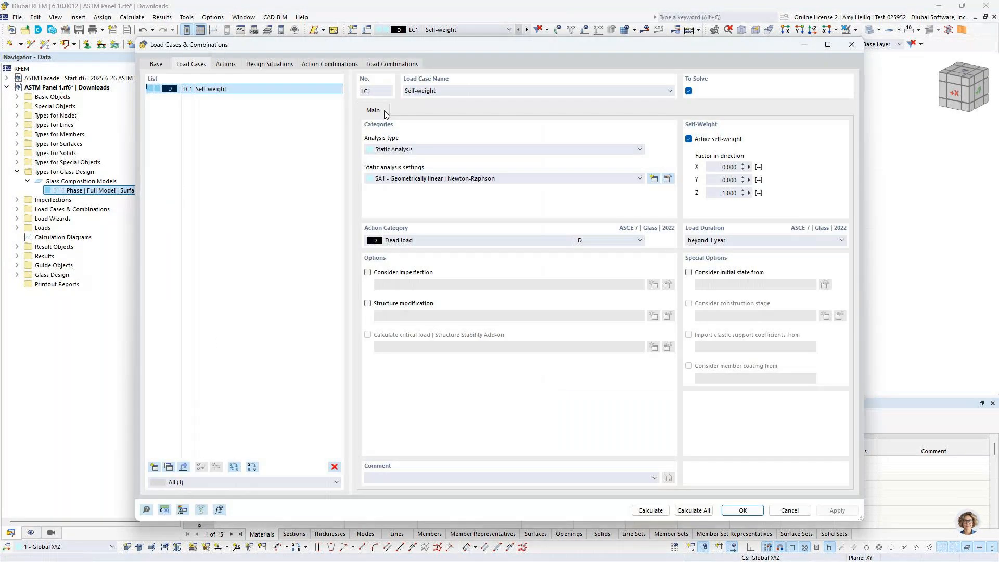
click(156, 64)
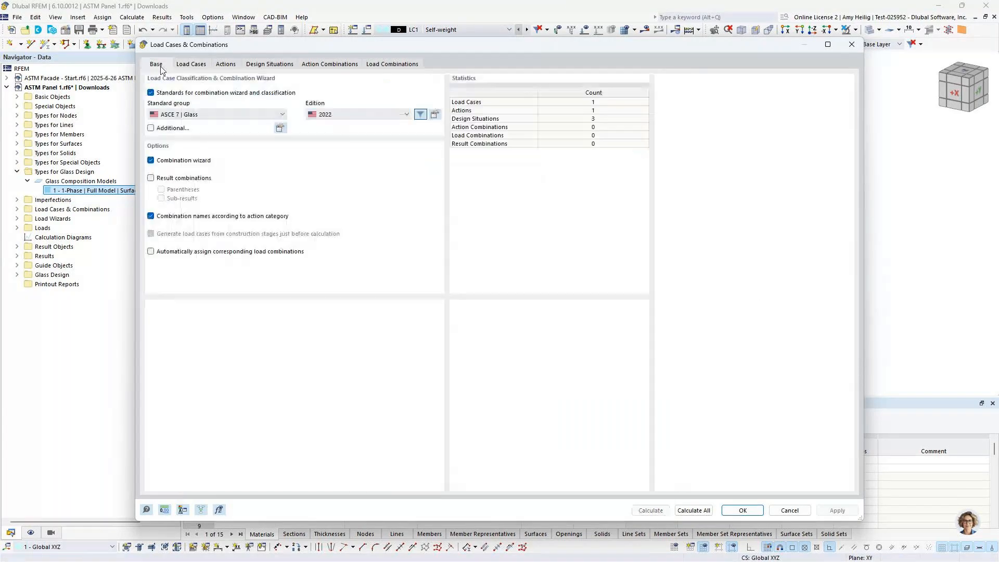
click(213, 115)
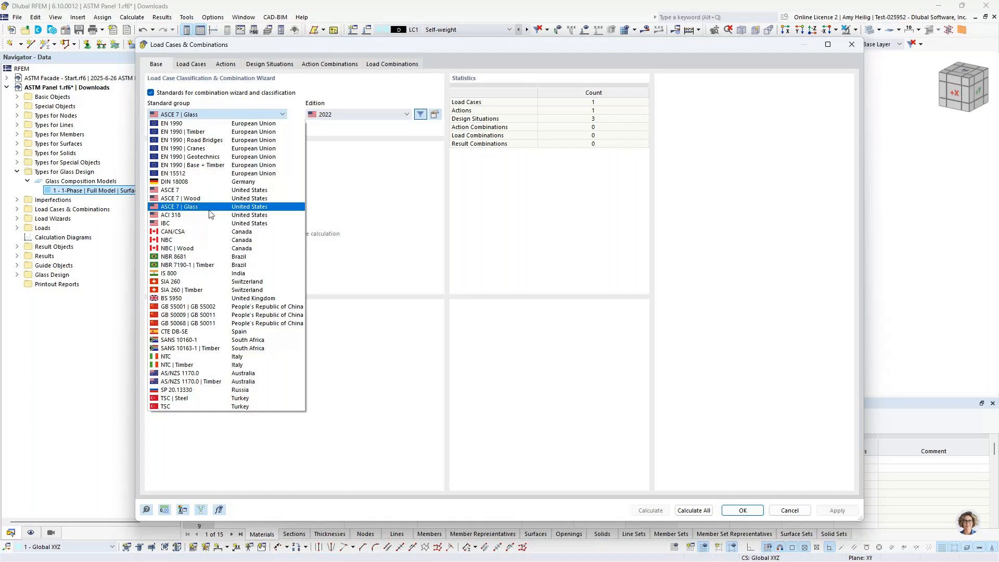
click(335, 199)
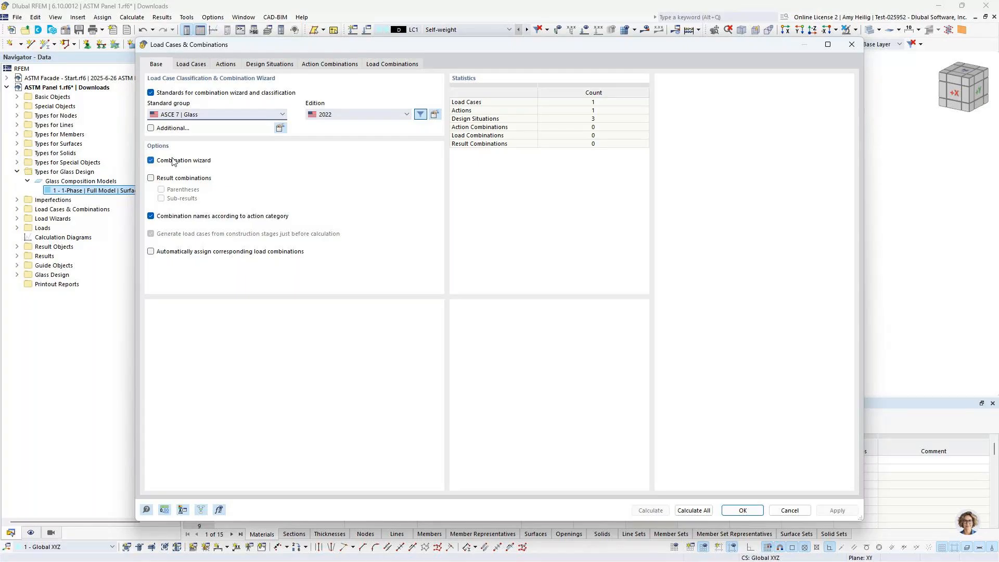
- Rename load case LC1 to Dead, keeping the Dead load action category and the beyond 1 year load duration
click(200, 67)
click(442, 91)
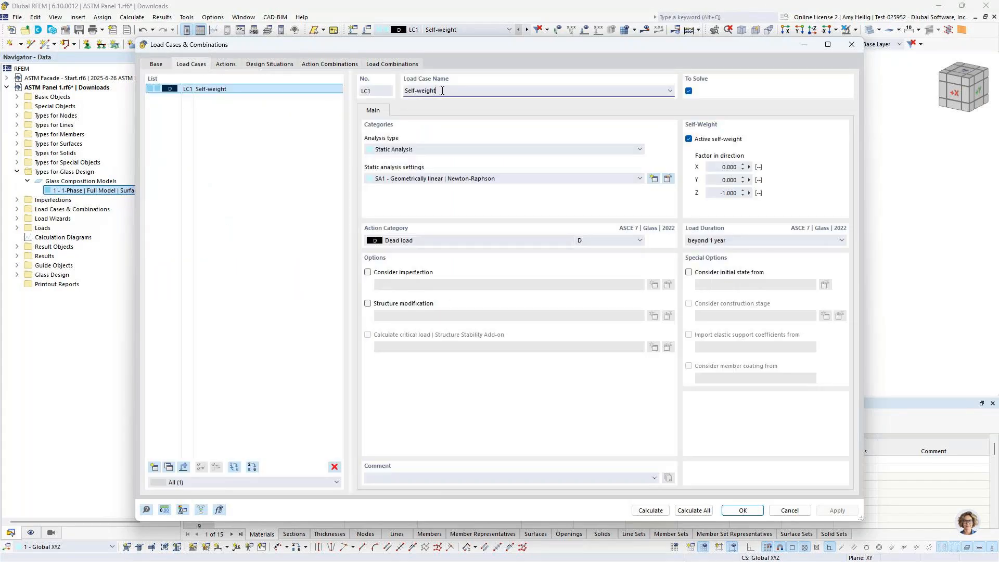
key(ctrl+a)
text(Dead)
click(413, 242)
click(417, 251)
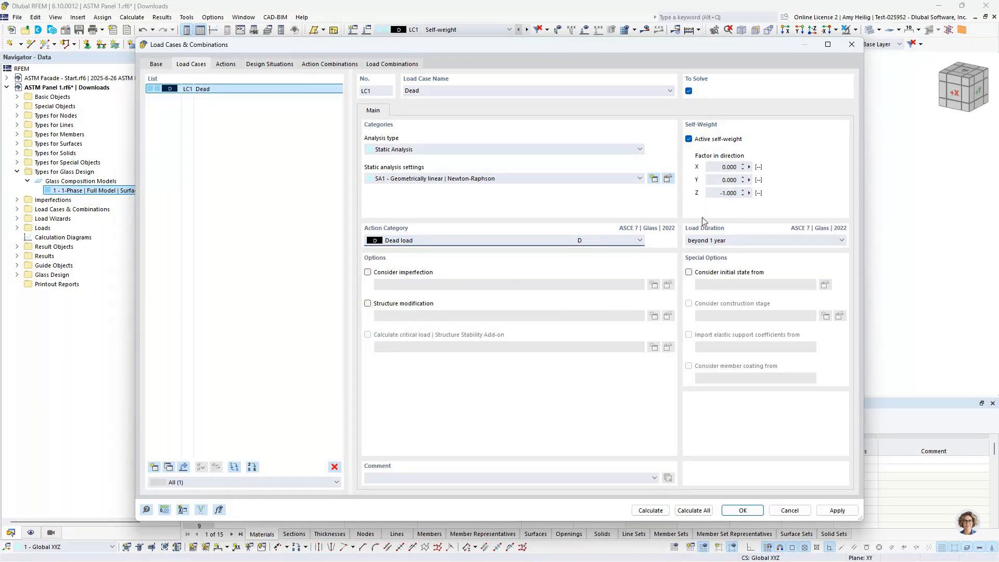
click(735, 244)
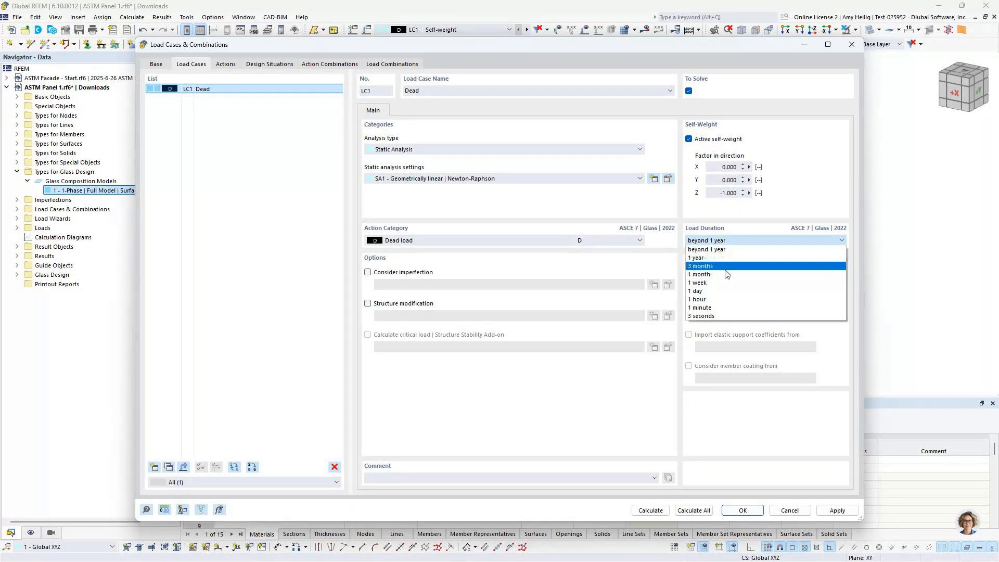
click(642, 391)
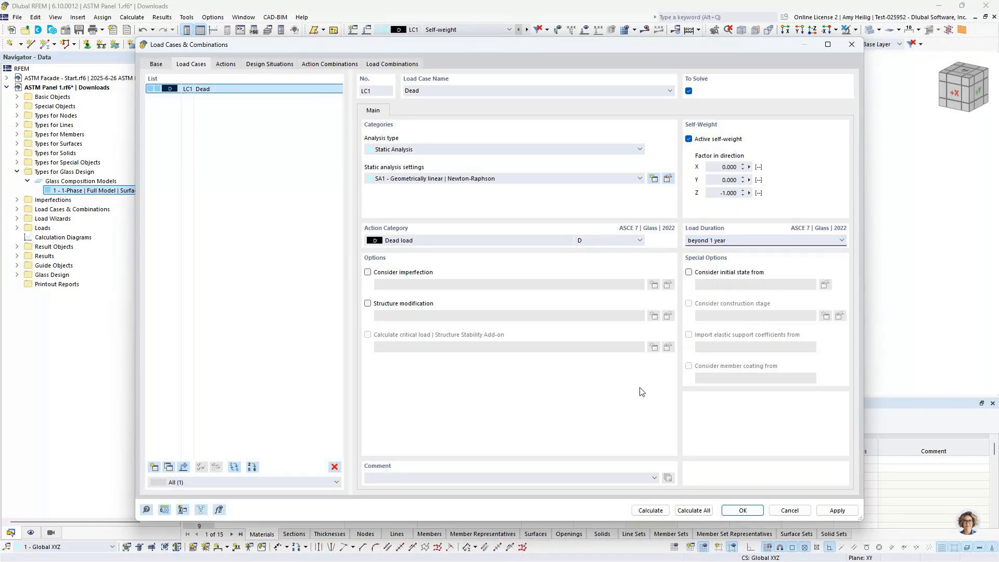
- Add a load case named Live with the Live load action category
click(154, 466)
text(Live)
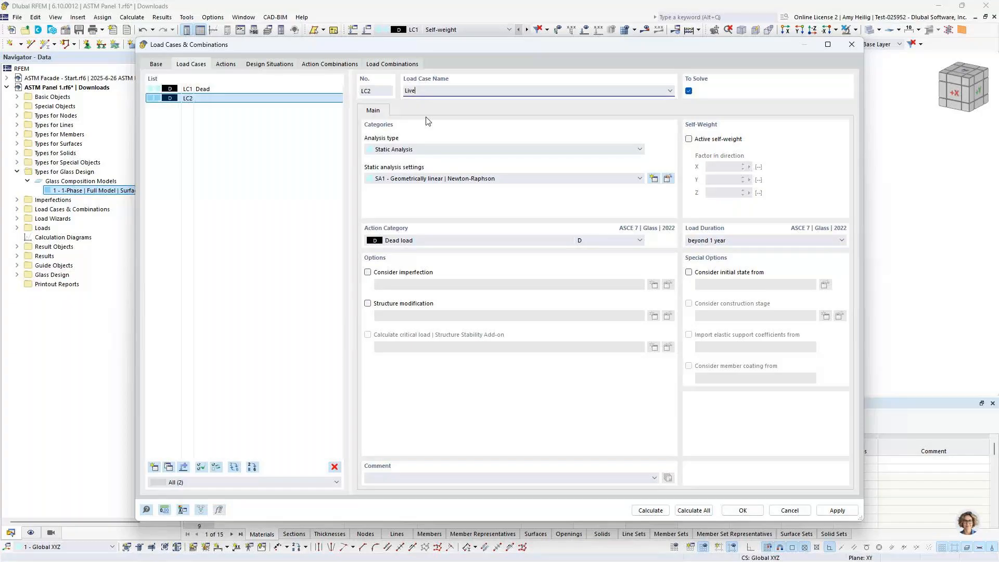
click(420, 241)
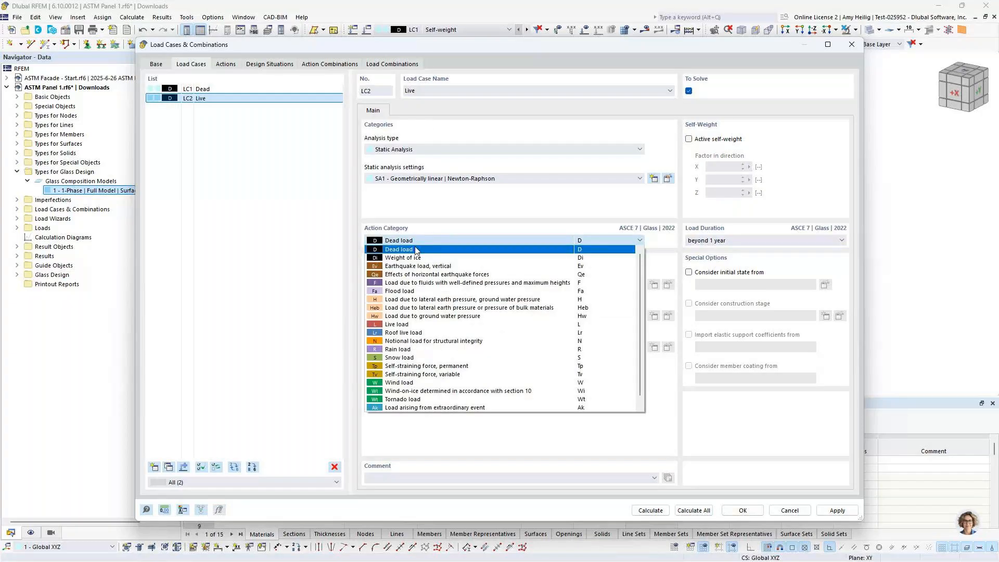
click(414, 324)
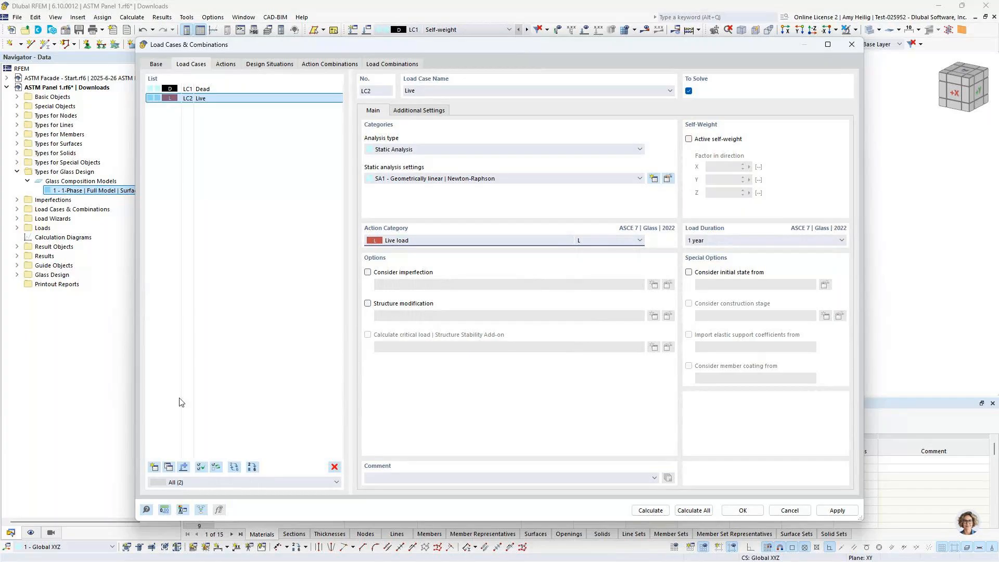
- Add a load case named Wind Pressure with the Wind load action category
click(154, 467)
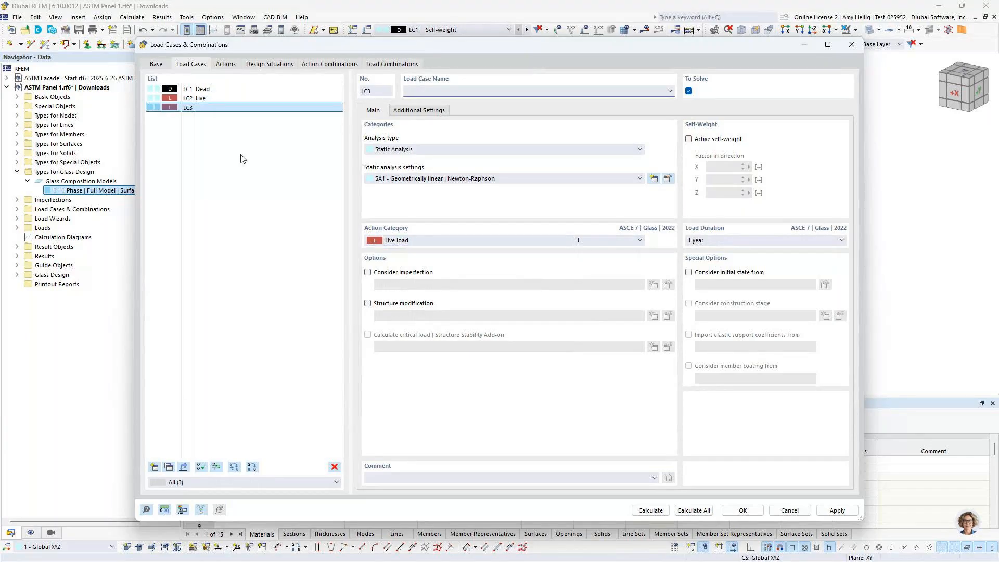
text(Wind Pressure)
click(414, 241)
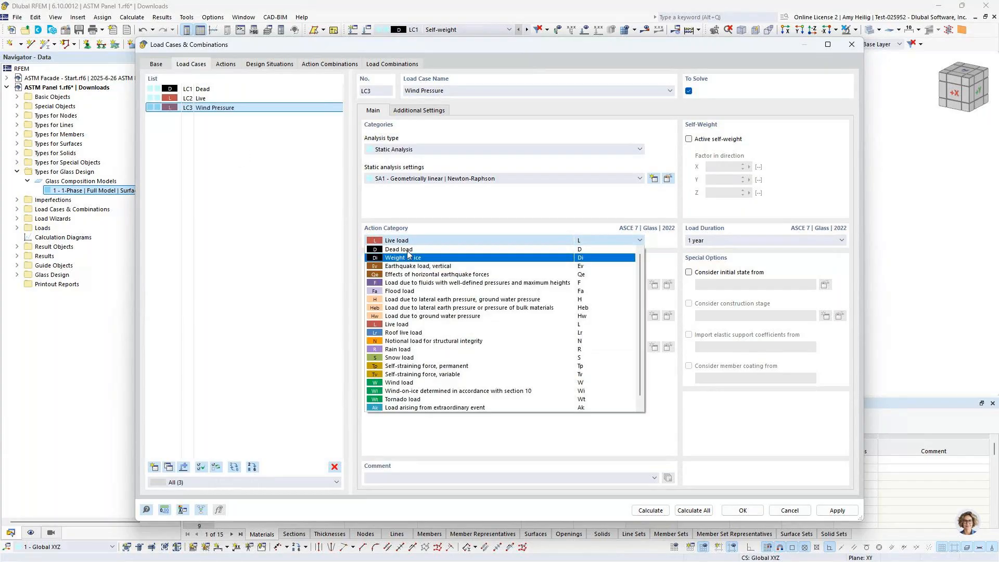
click(411, 382)
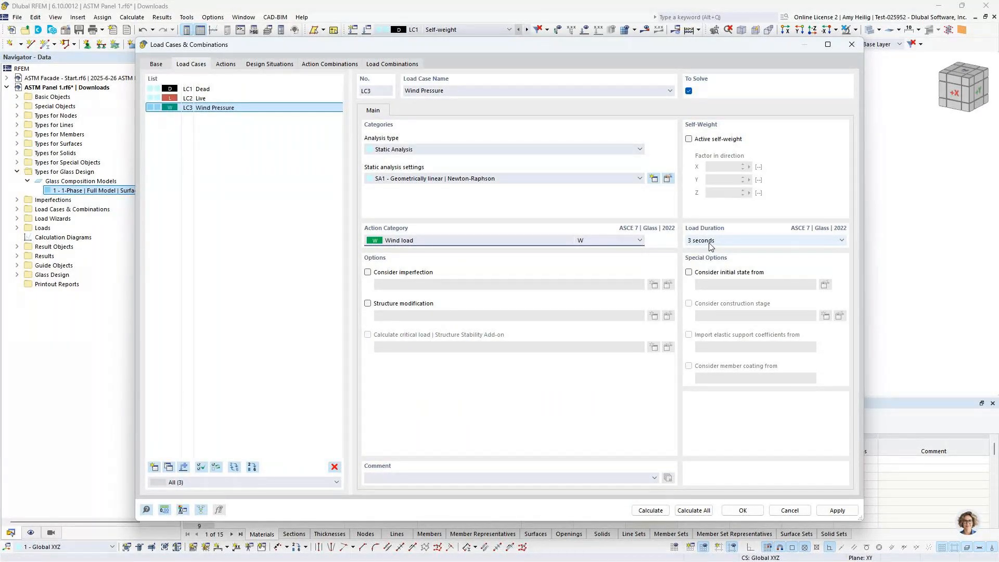
- Duplicate the Wind Pressure load case and rename the copy Wind Suction
click(168, 467)
double_click(436, 91)
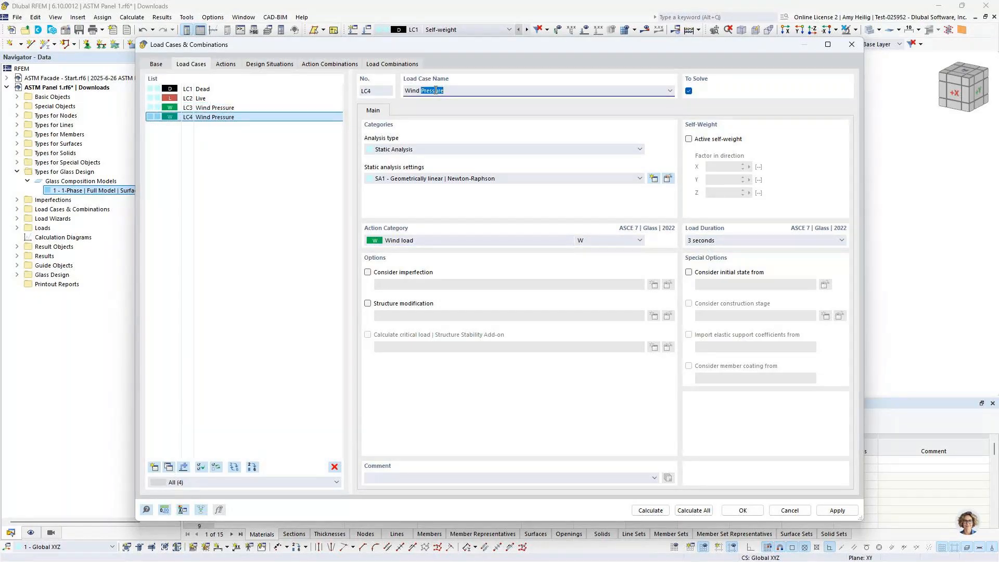
text(Suction)
click(257, 152)
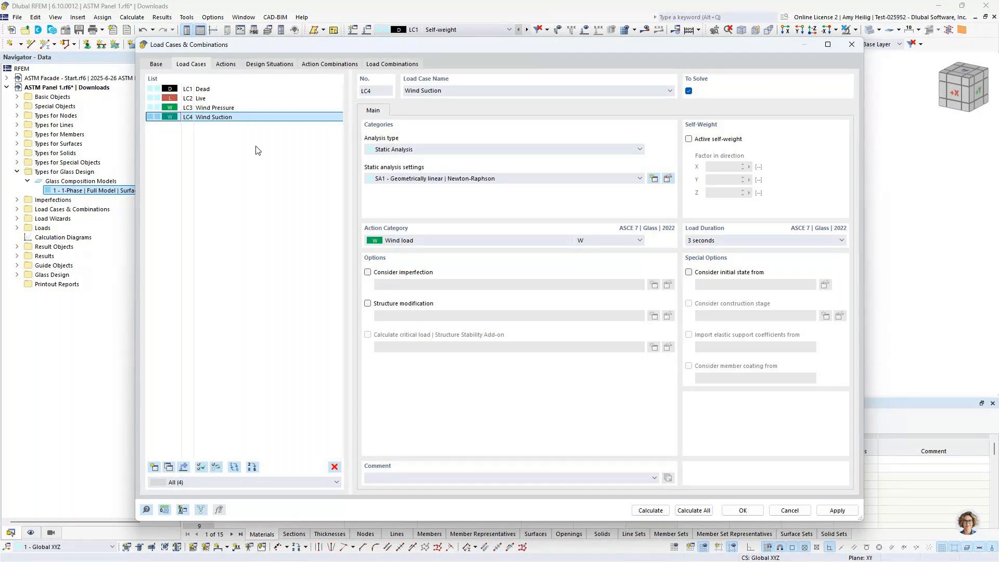
- Deactivate the Section 2.3 (LRFD) design situation and review the ASD and serviceability design situations, including the ASD combination rules
click(271, 64)
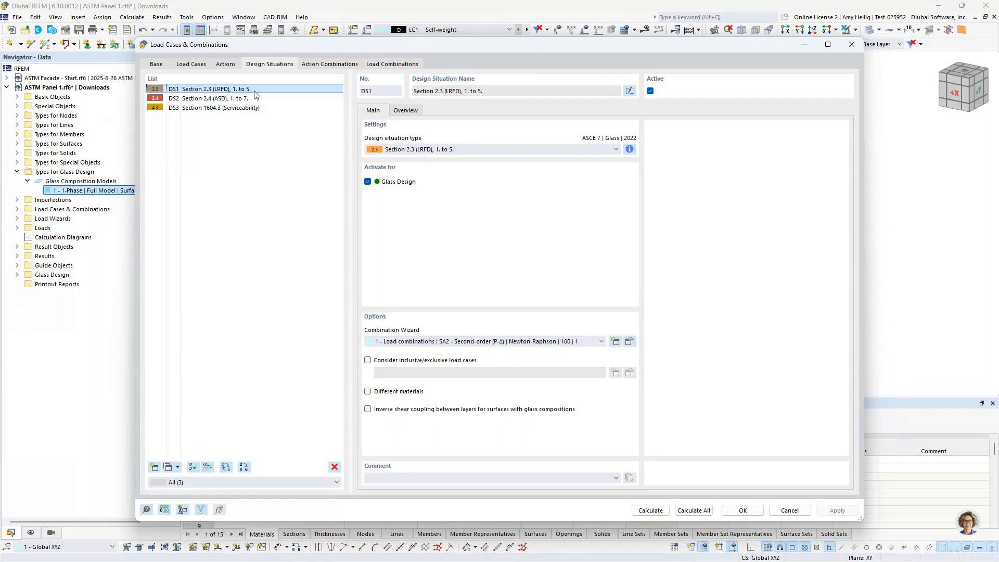
click(650, 91)
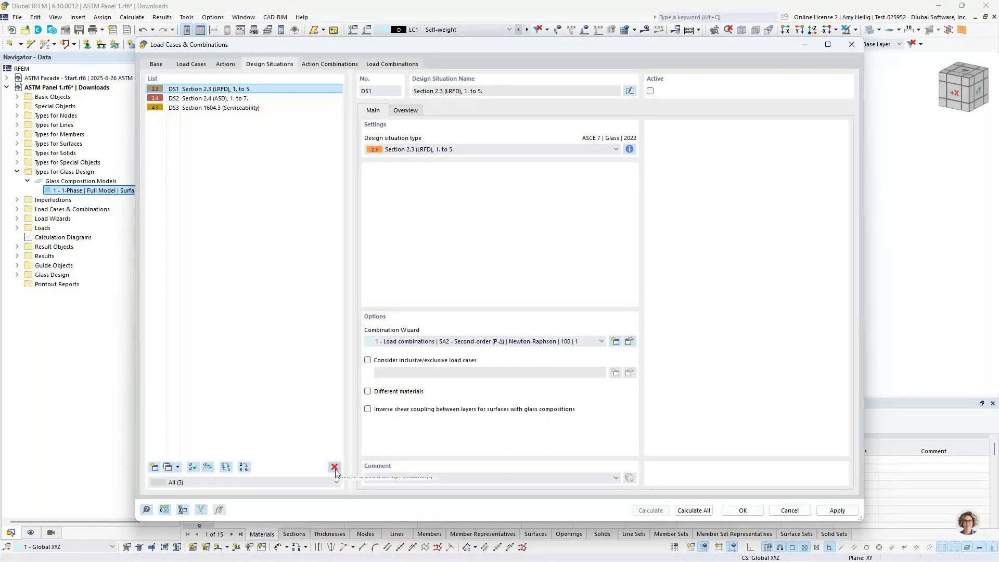
click(250, 98)
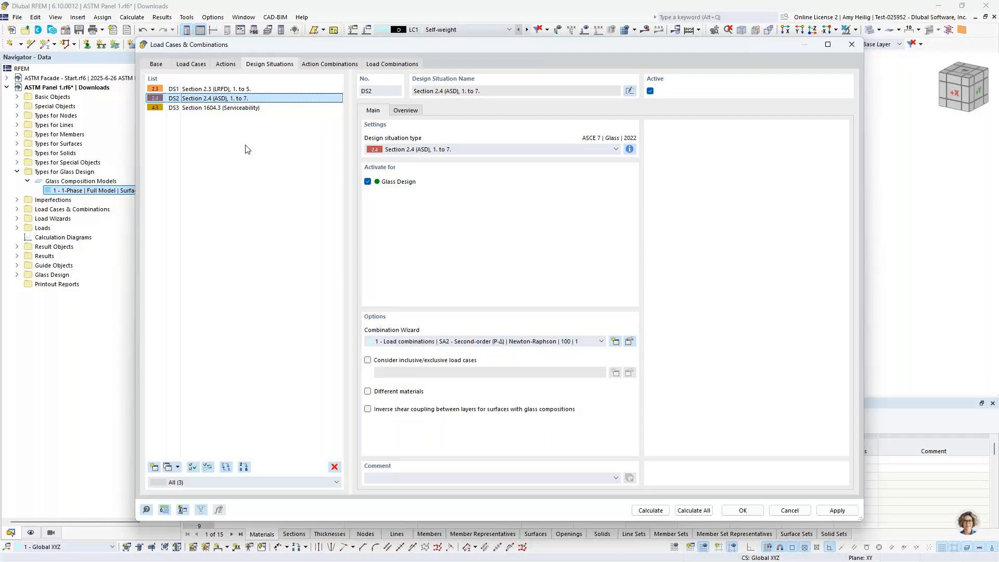
click(630, 149)
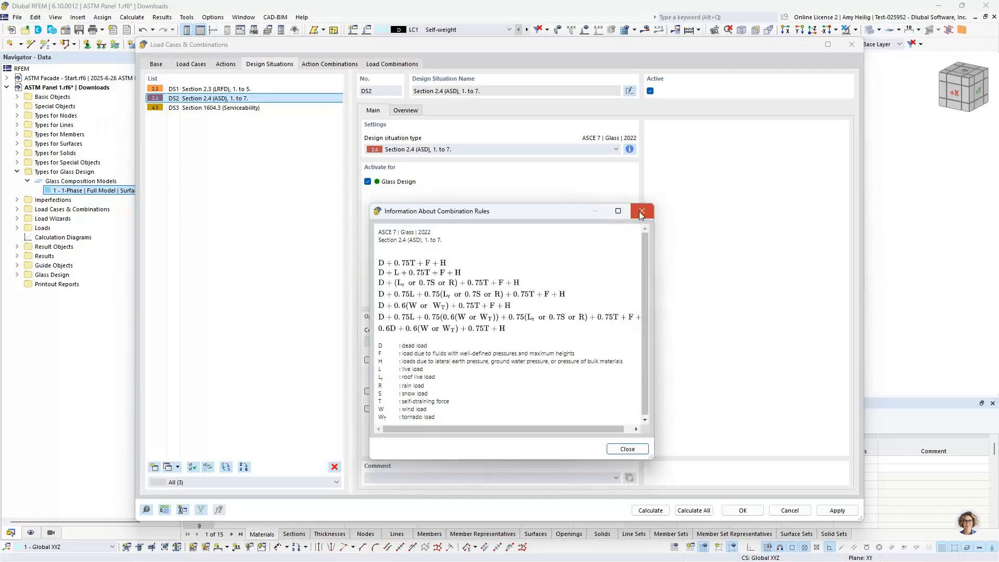
click(641, 212)
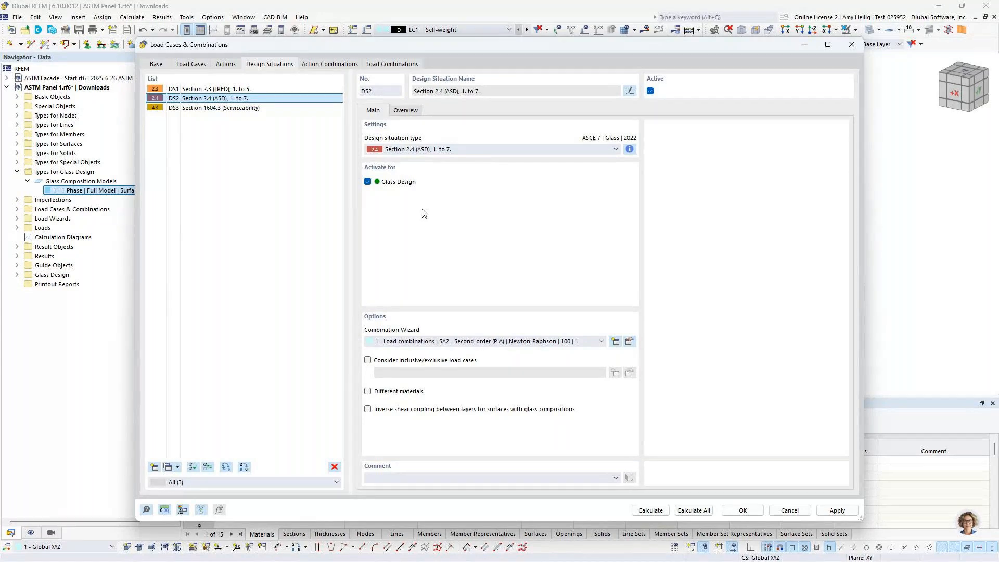
click(240, 108)
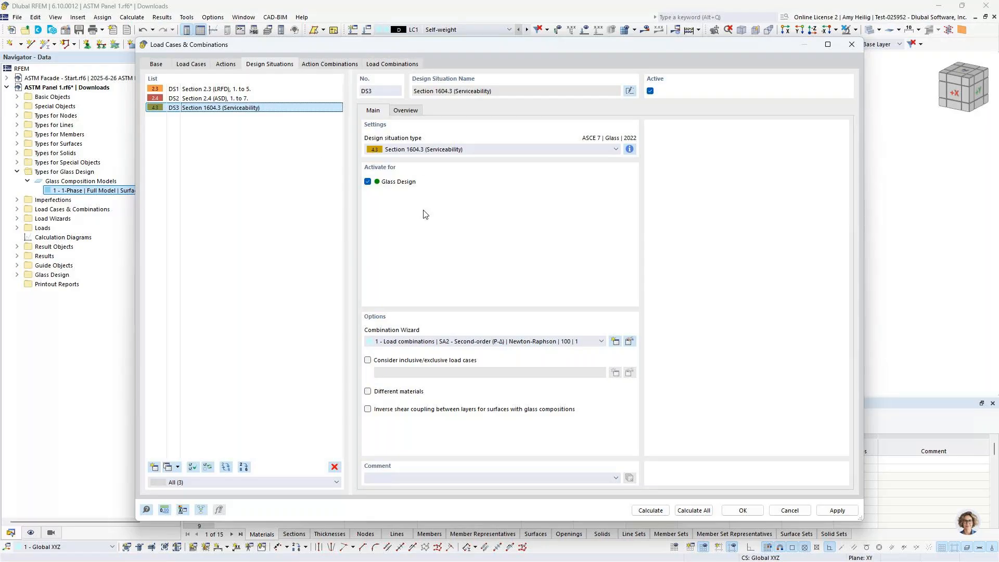
- Review the static analysis settings available for load combination CO5 and accept the load cases and combinations
click(393, 65)
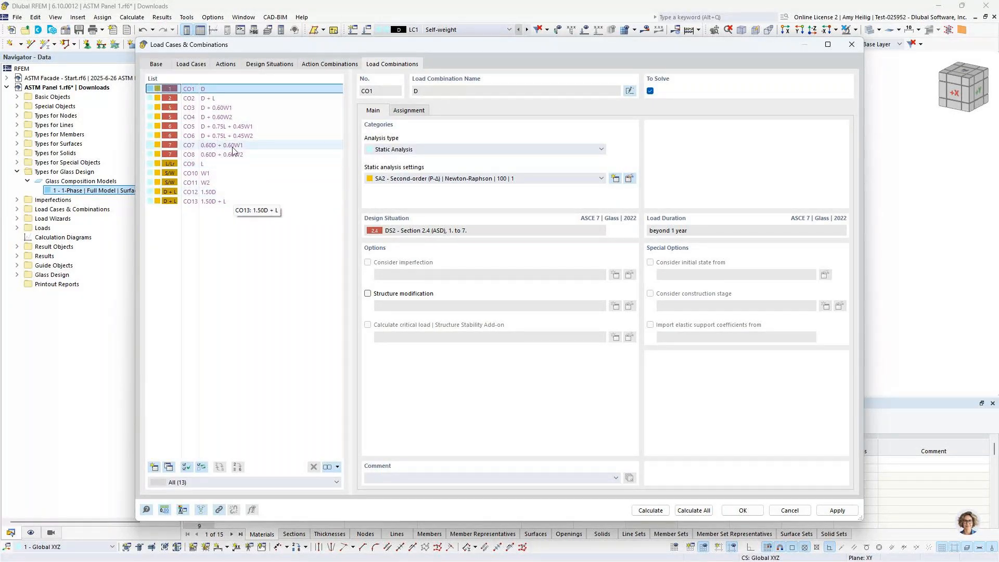
click(239, 128)
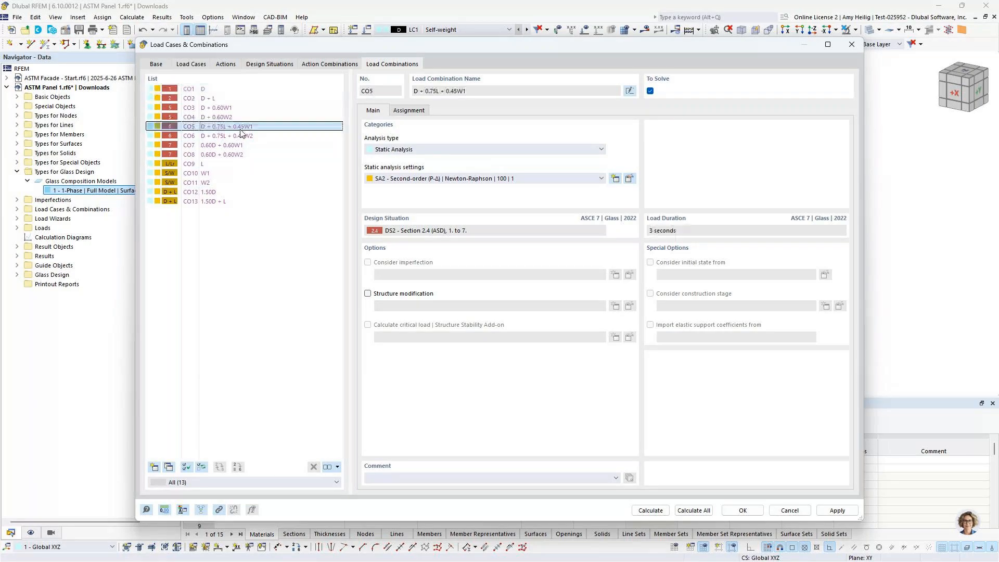
click(444, 181)
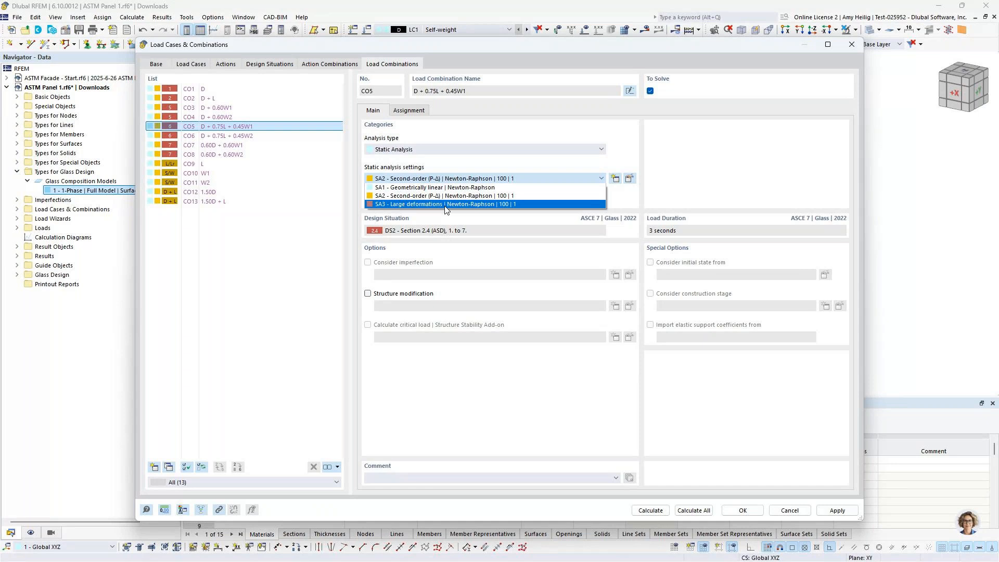
click(271, 253)
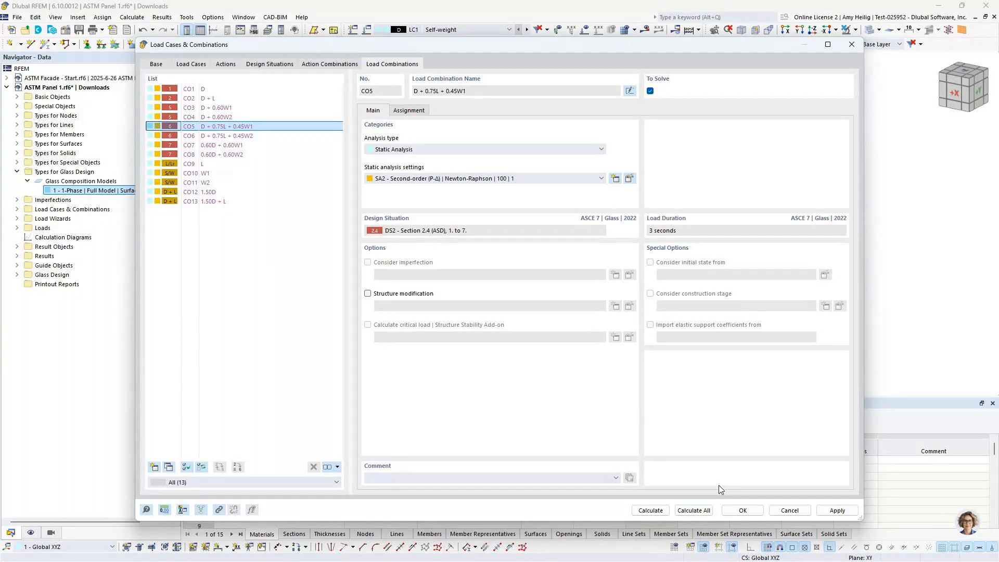
click(738, 509)
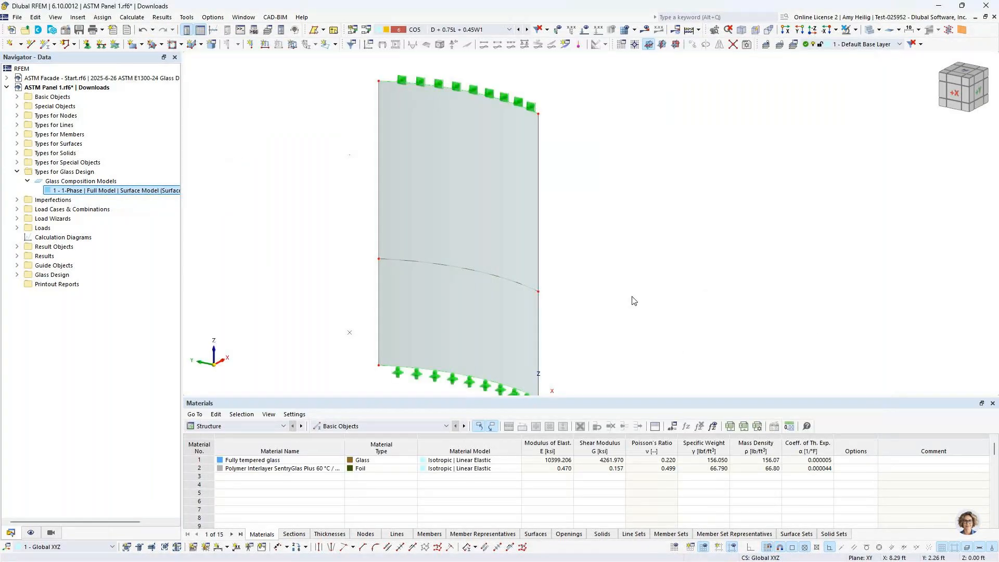
- In the Dead load case, apply a uniform line load of -0.1 kip/ft in the global Z direction to the panel's curved upper edge
scroll(523, 137, down, 1)
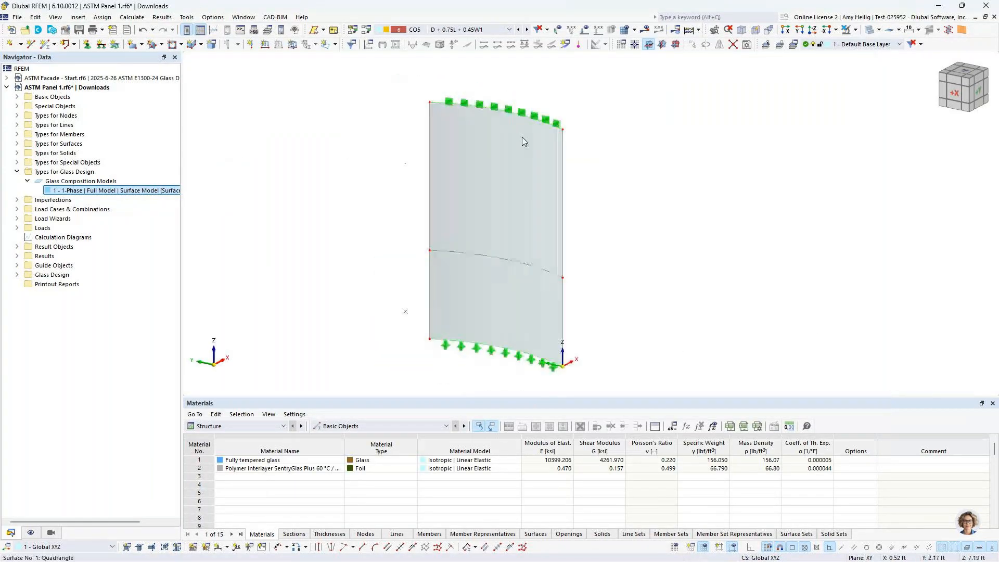
click(474, 31)
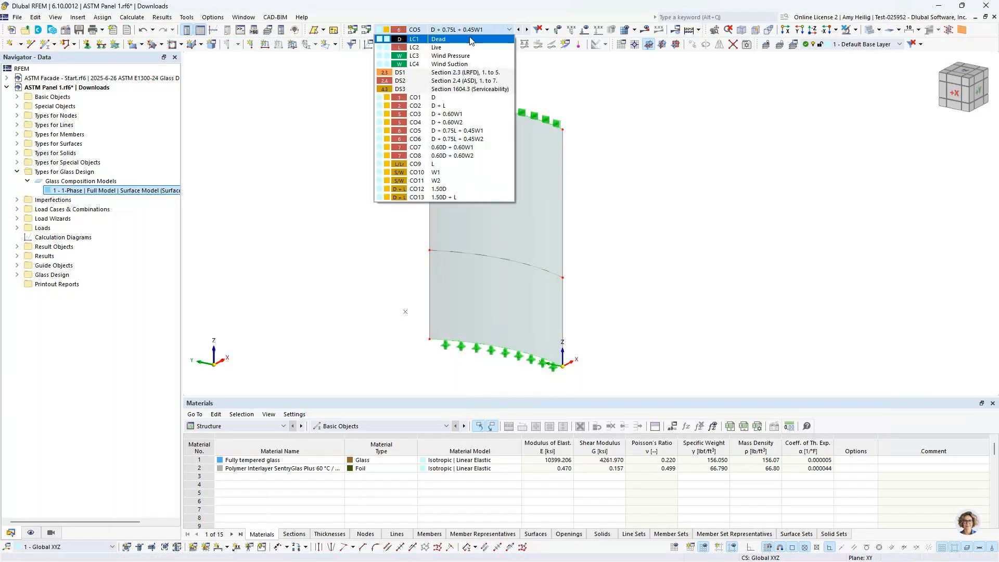
click(471, 40)
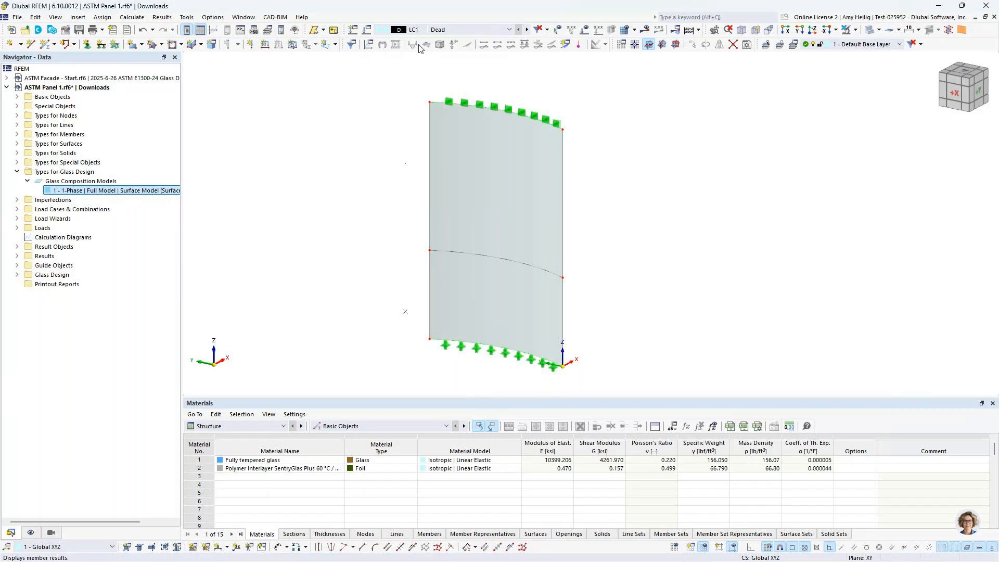
middle_drag(367, 143, 390, 153)
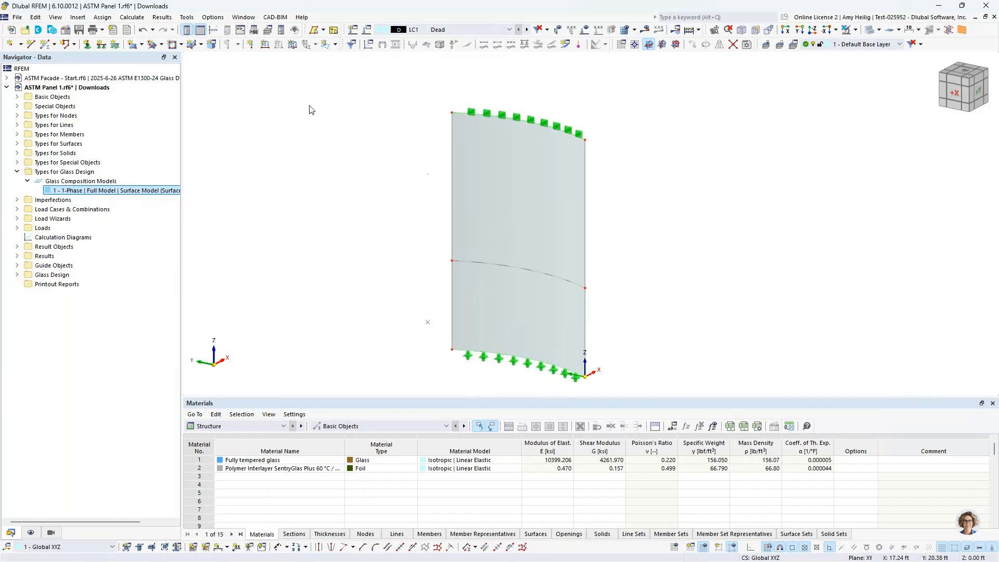
click(266, 45)
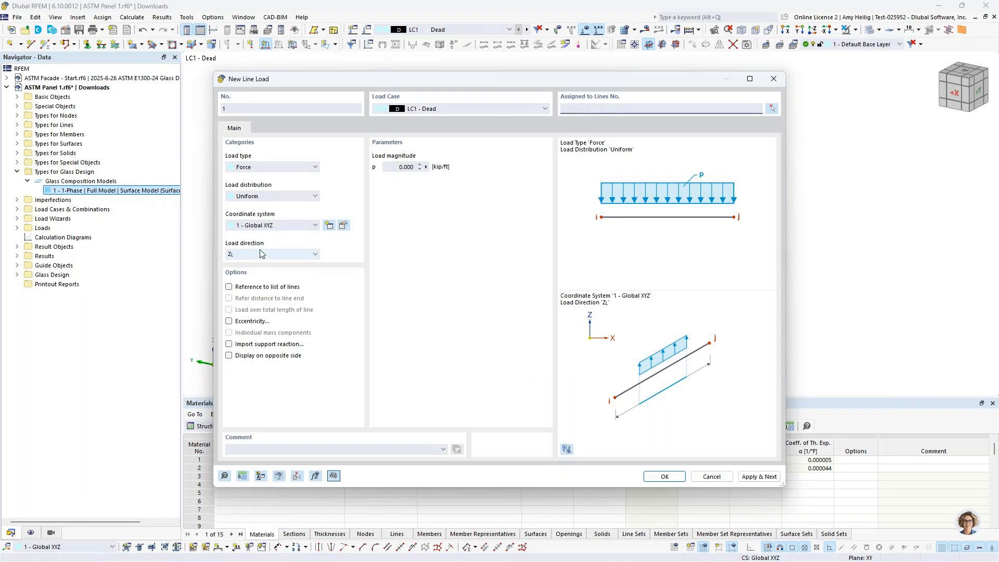
drag(391, 168, 459, 175)
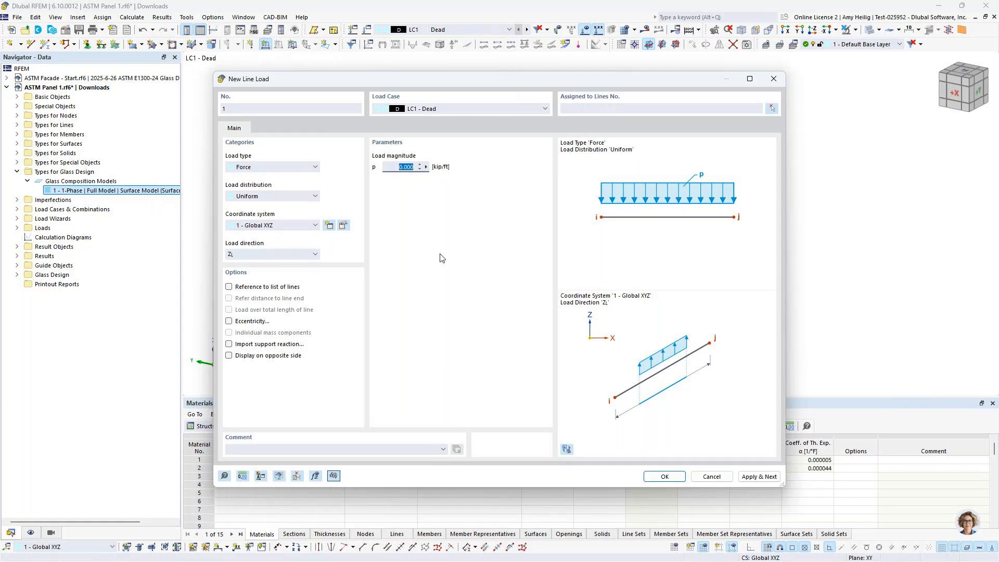
text(-0.1)
click(772, 108)
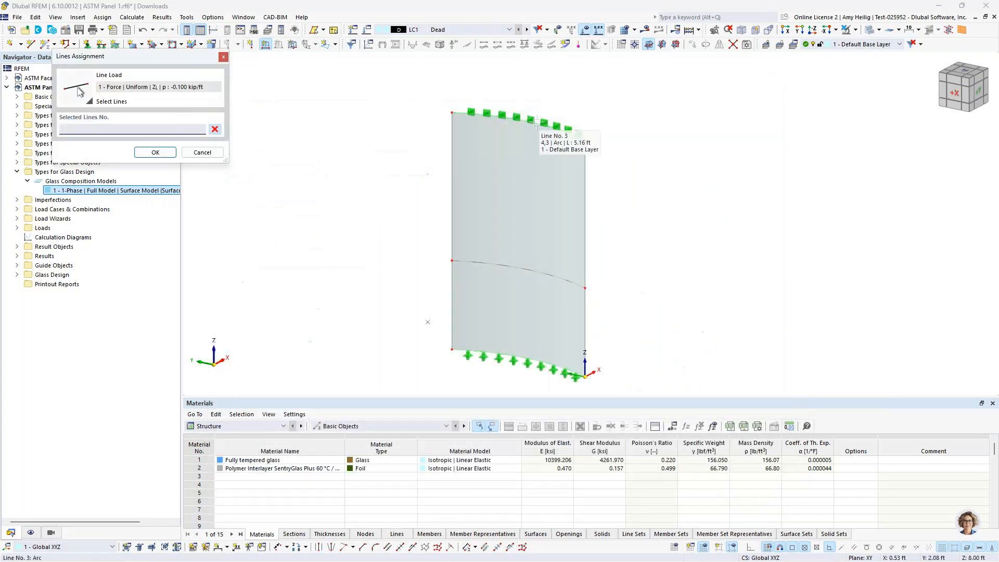
click(532, 121)
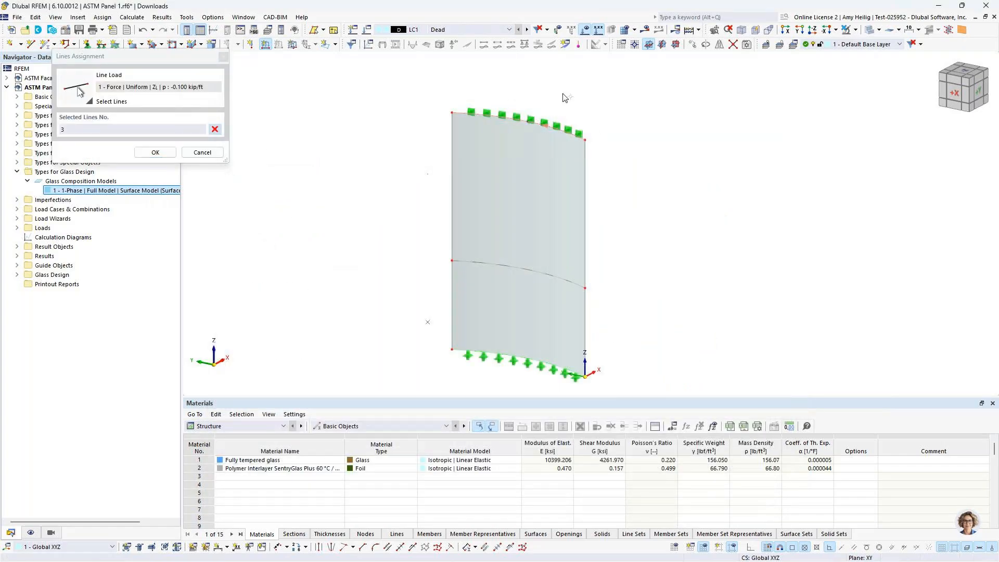
click(155, 152)
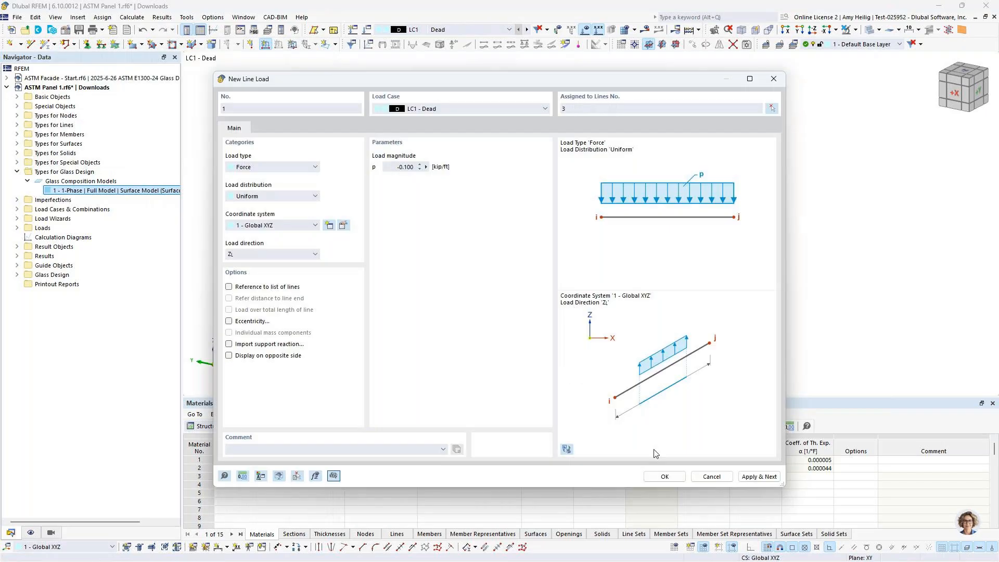
ctrl+middle_drag(671, 164, 609, 205)
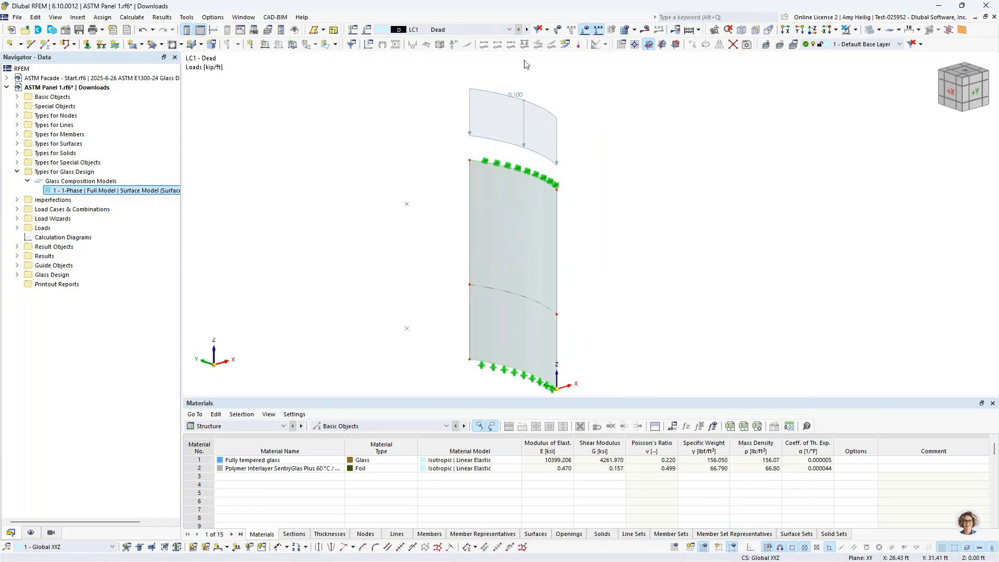
- Switch to the Live load case and display the local axis systems of the lines
click(527, 30)
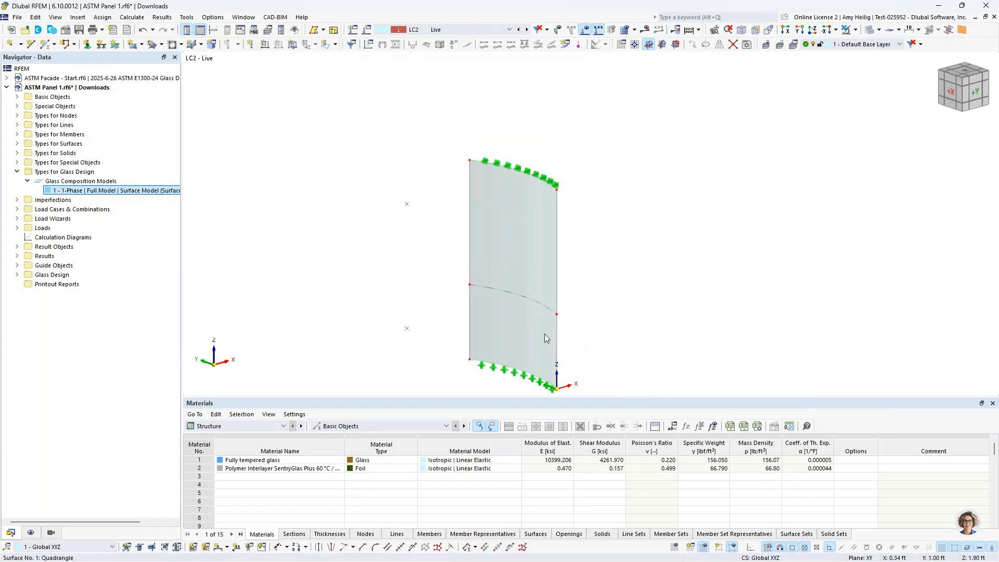
scroll(609, 288, up, 4)
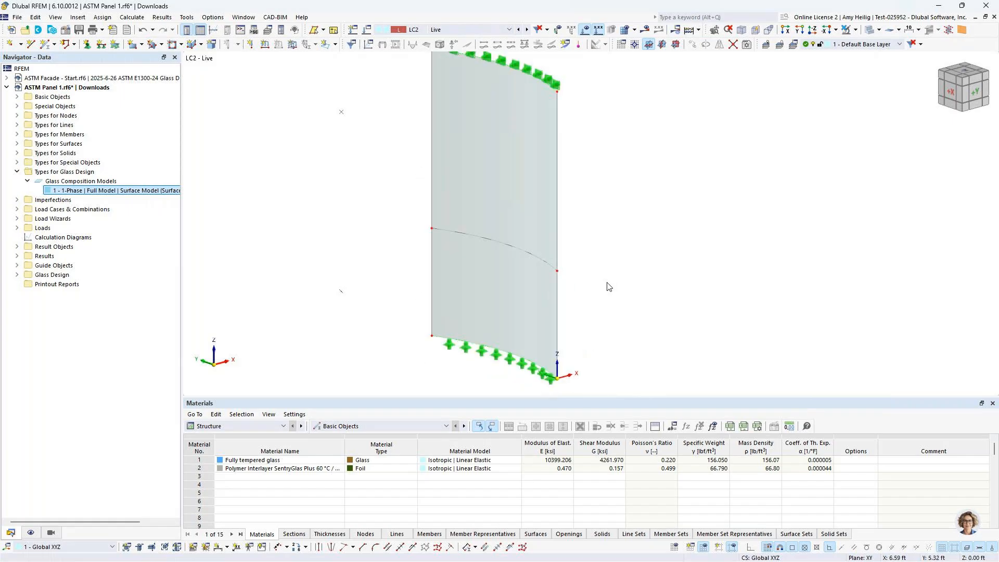
right_click(518, 247)
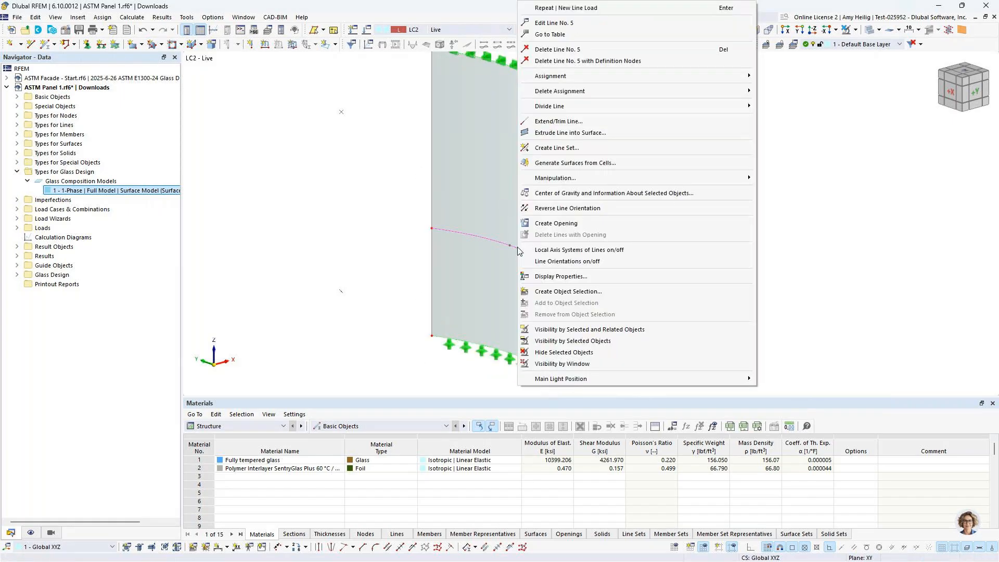
click(565, 251)
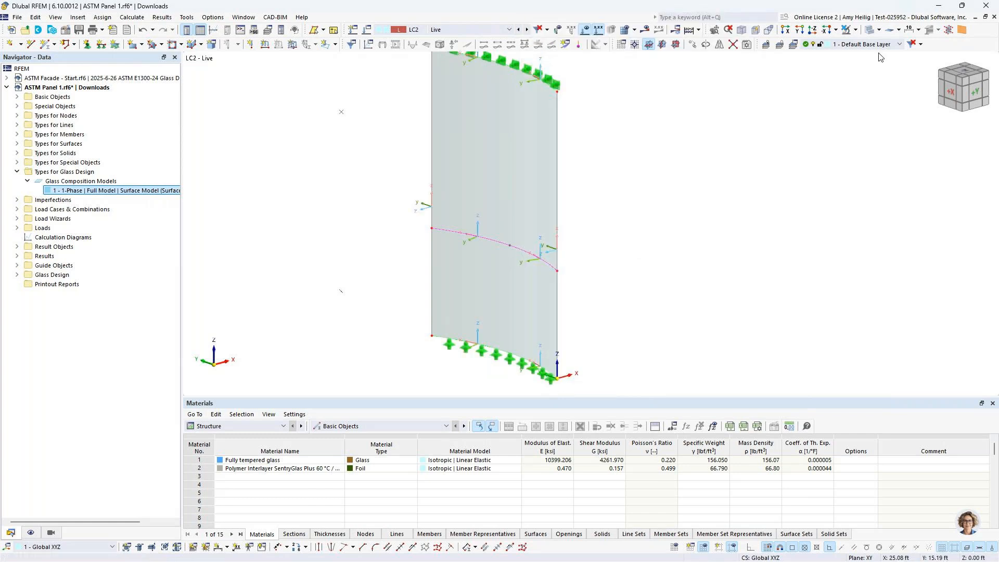
scroll(471, 257, up, 1)
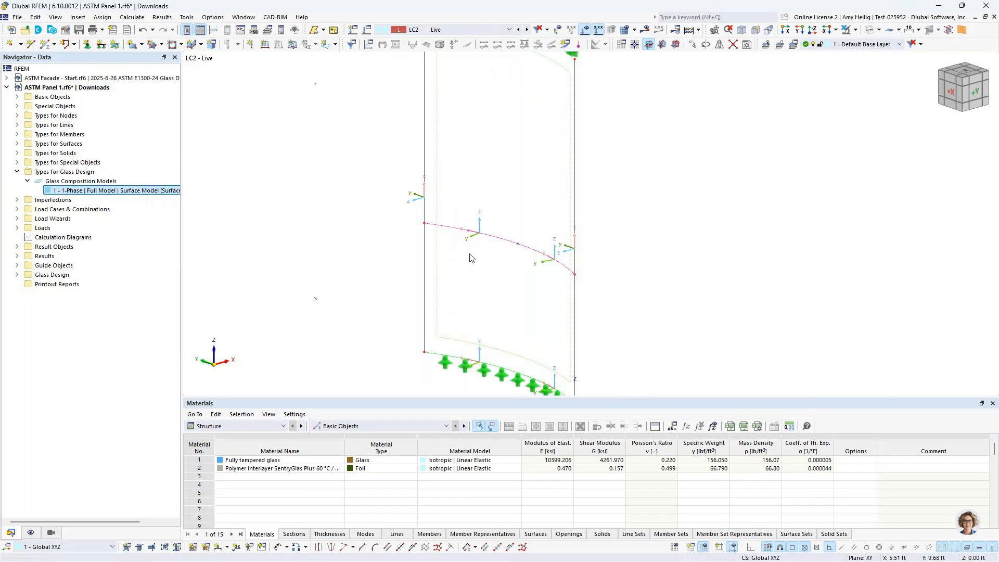
scroll(471, 257, up, 1)
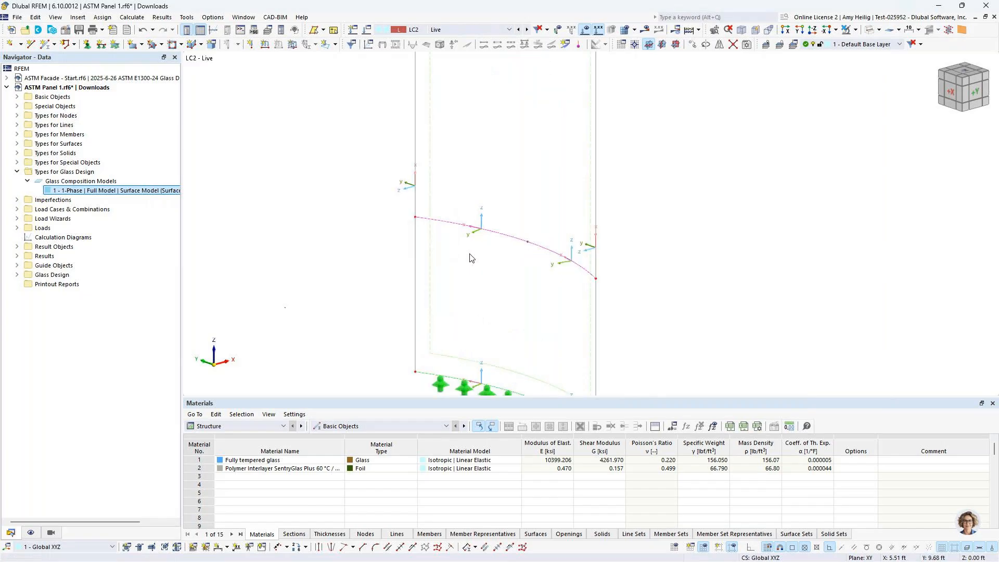
- Apply a uniform line load of -0.07 kip/ft in the local y direction to the panel's intermediate arc in the Live load case
click(265, 44)
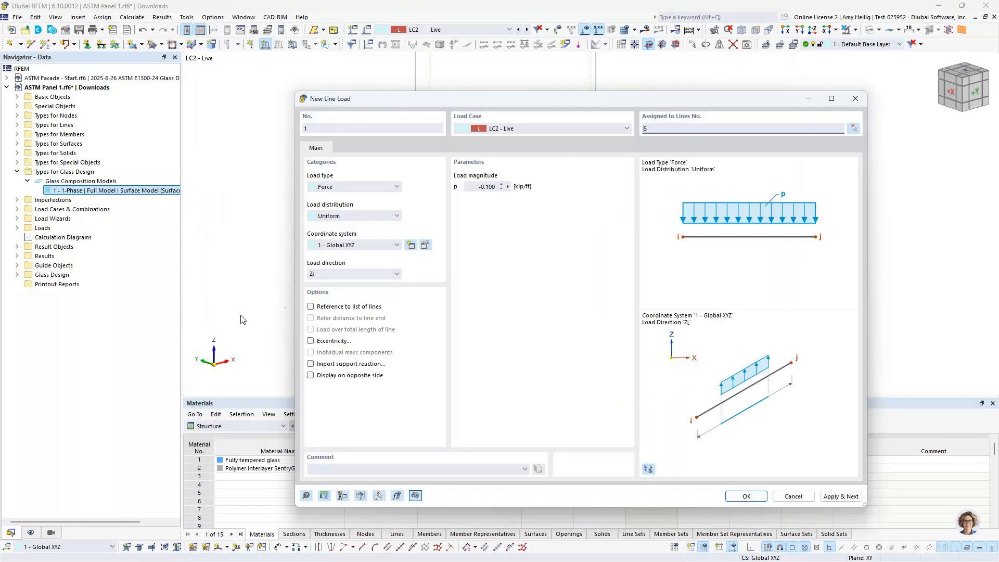
click(369, 246)
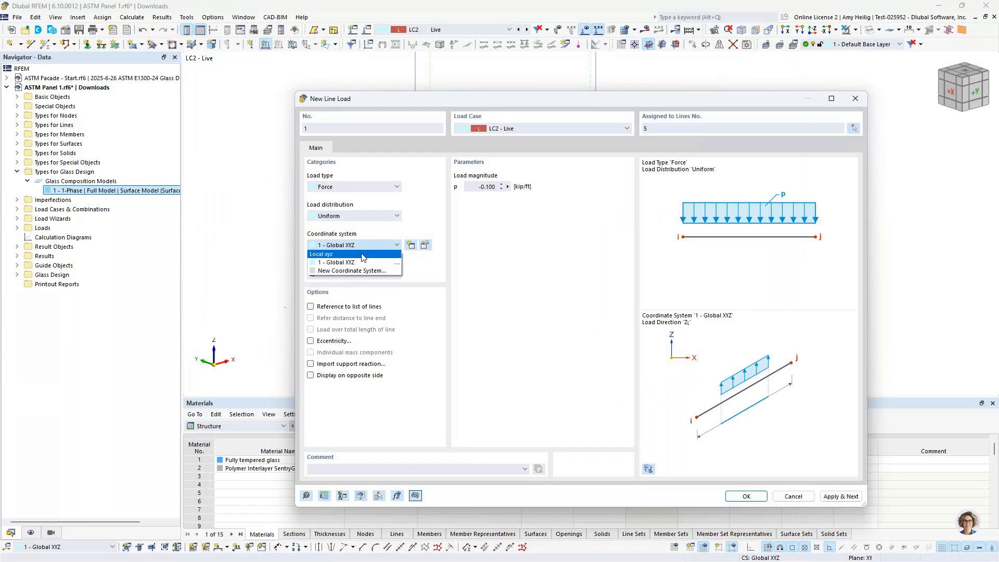
click(363, 255)
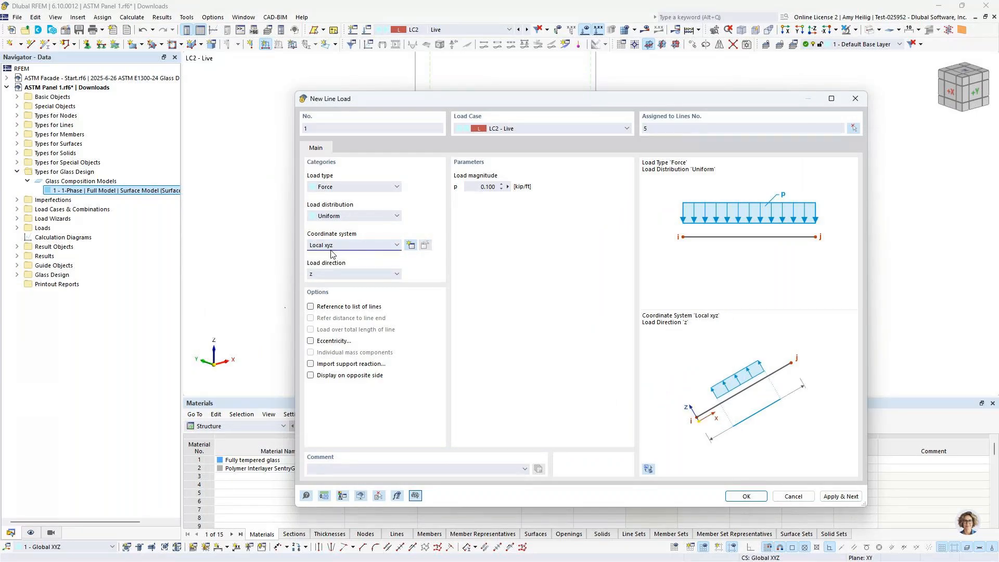
drag(565, 97, 546, 283)
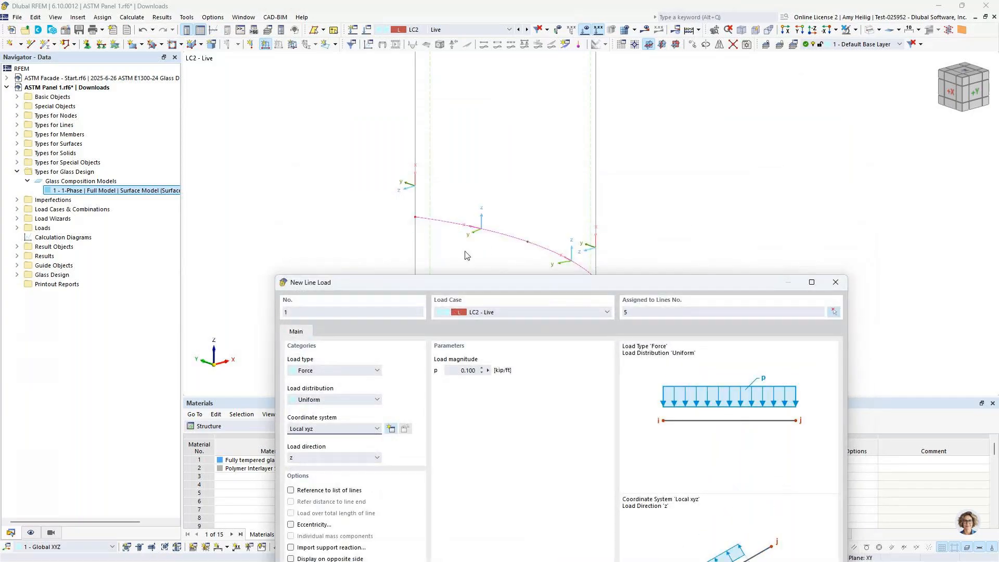
drag(491, 282, 494, 120)
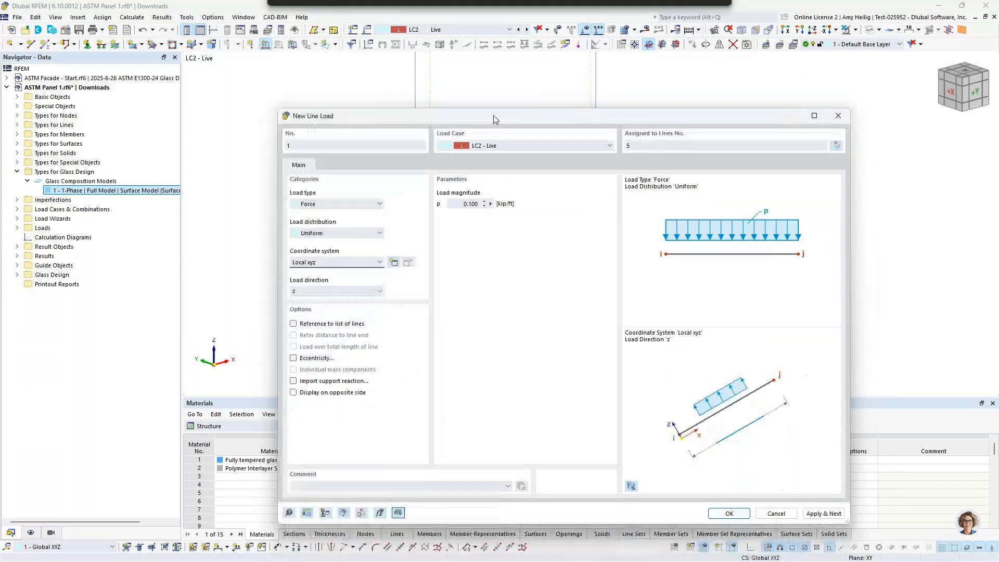
click(336, 291)
click(312, 304)
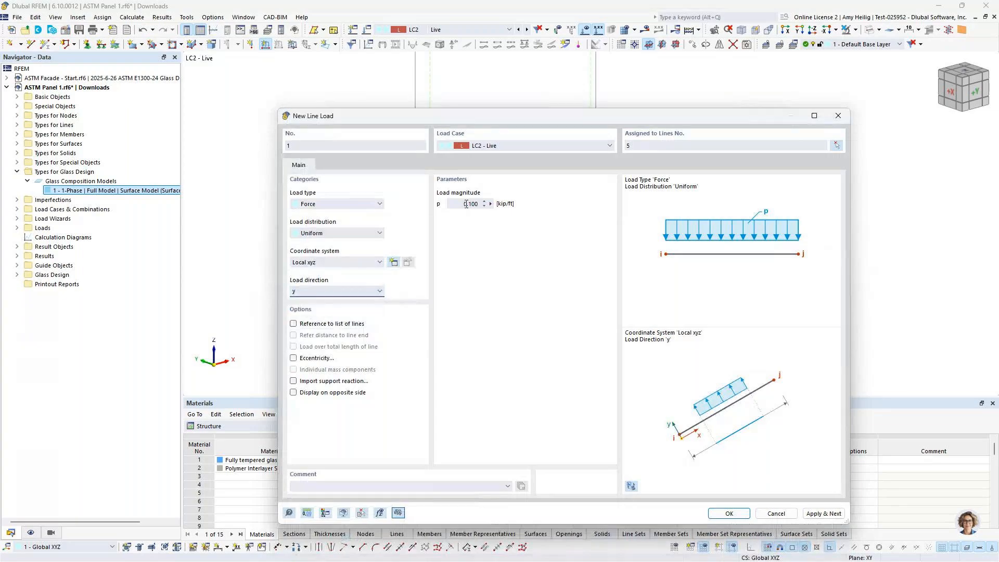
double_click(466, 204)
key(BackSpace)
text(-0.07)
click(720, 515)
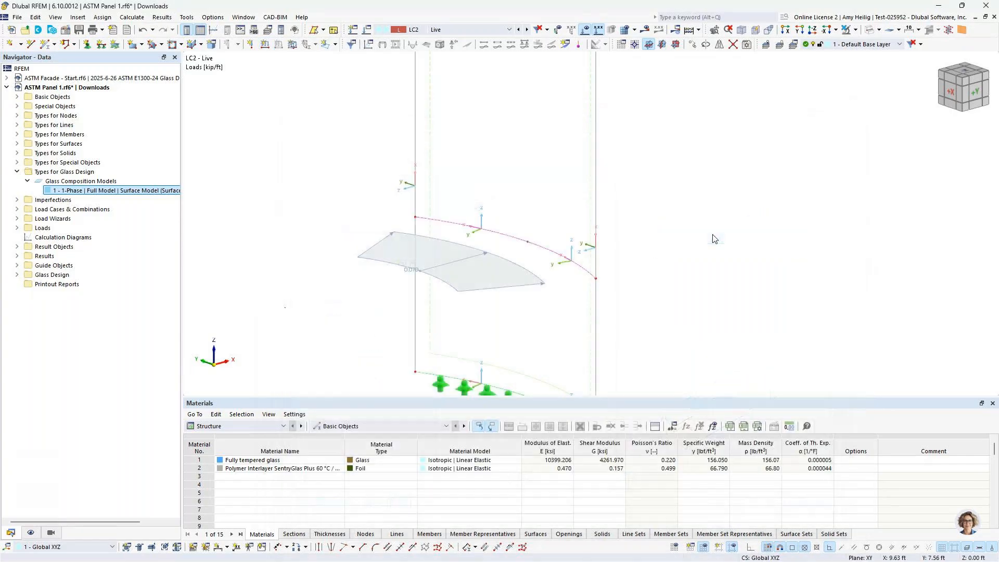
- Turn off the display of the lines' local axis systems
scroll(713, 237, down, 3)
middle_drag(705, 239, 619, 268)
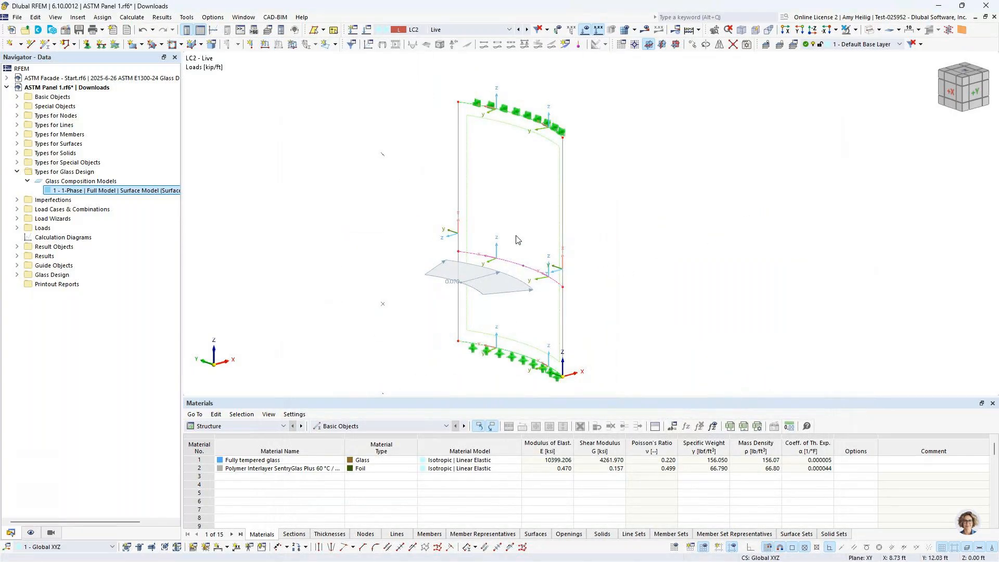
right_click(504, 262)
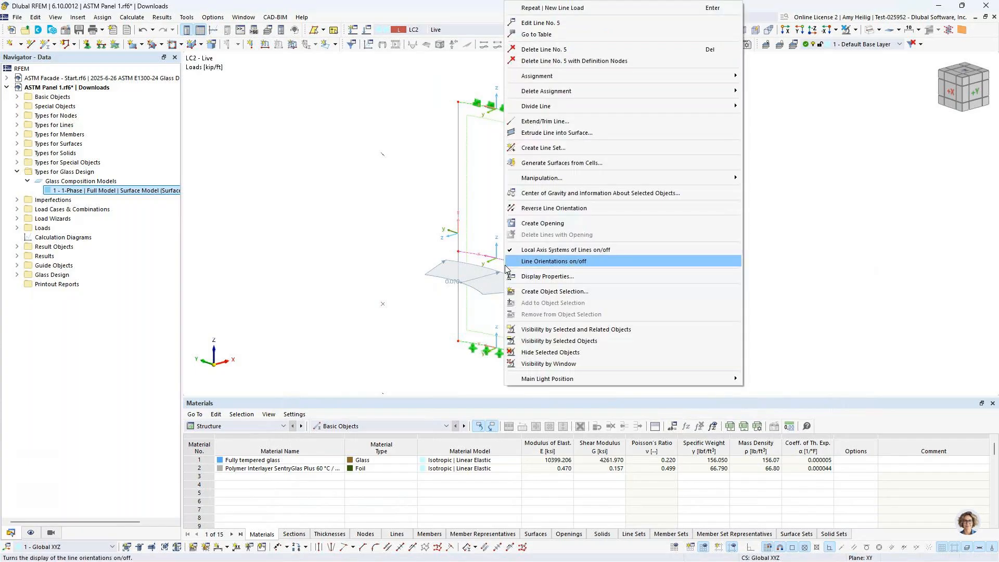
click(598, 261)
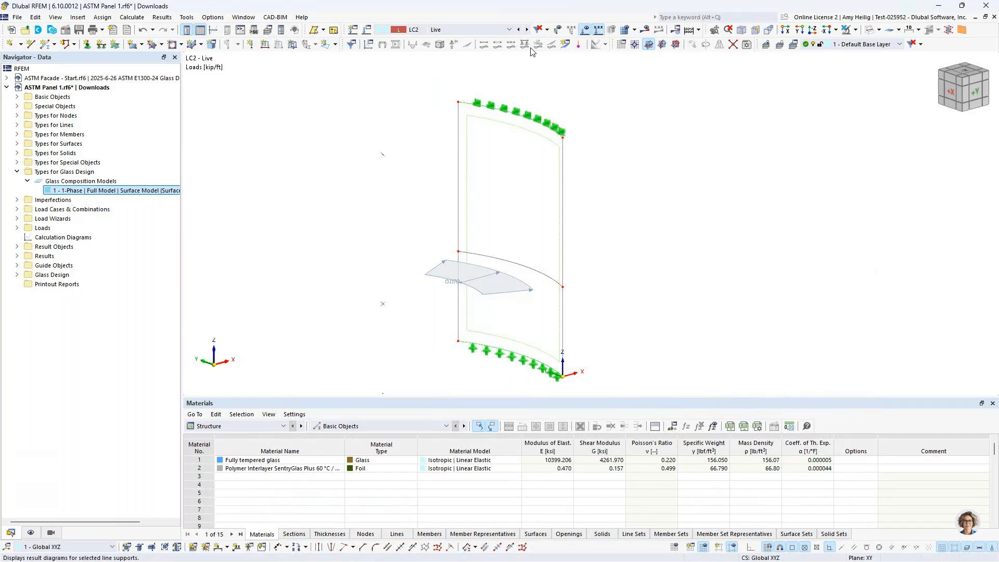
- Switch to the Wind Pressure load case and display the local axis system of the curved glass surface
click(529, 30)
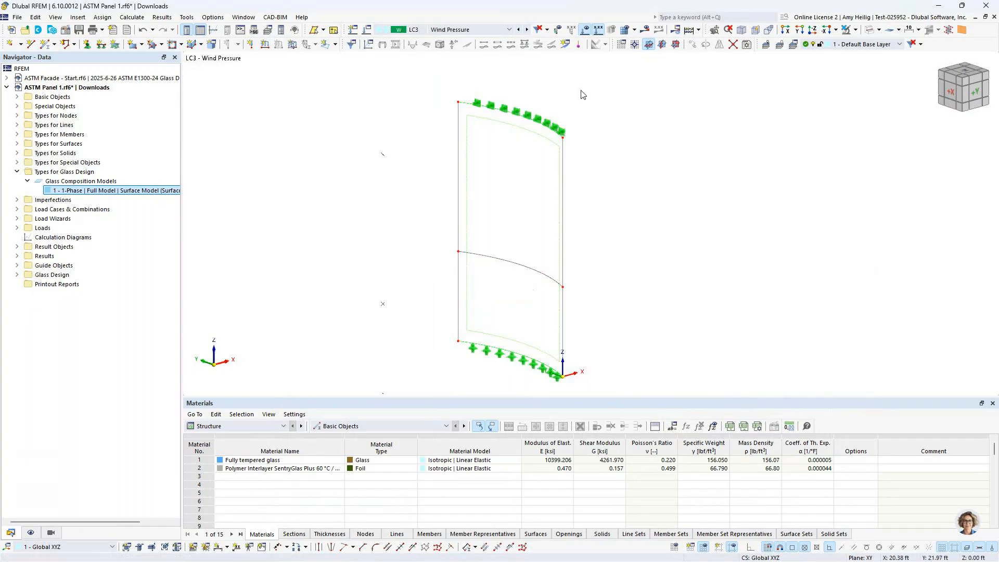
right_click(523, 133)
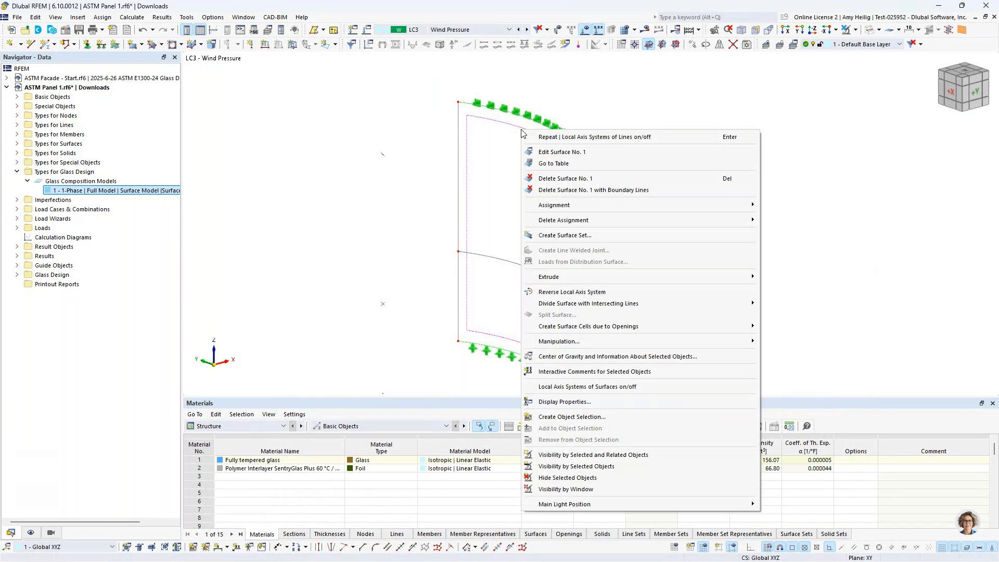
click(572, 387)
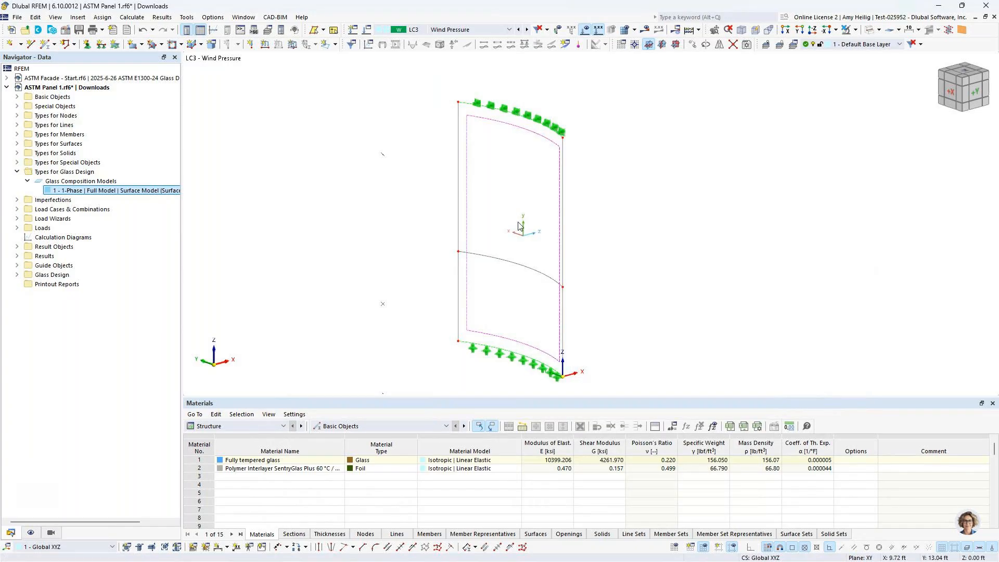
- Apply a uniform surface load of -0.03 ksf in the local z direction to the curved glass surface in the Wind Pressure load case
click(293, 48)
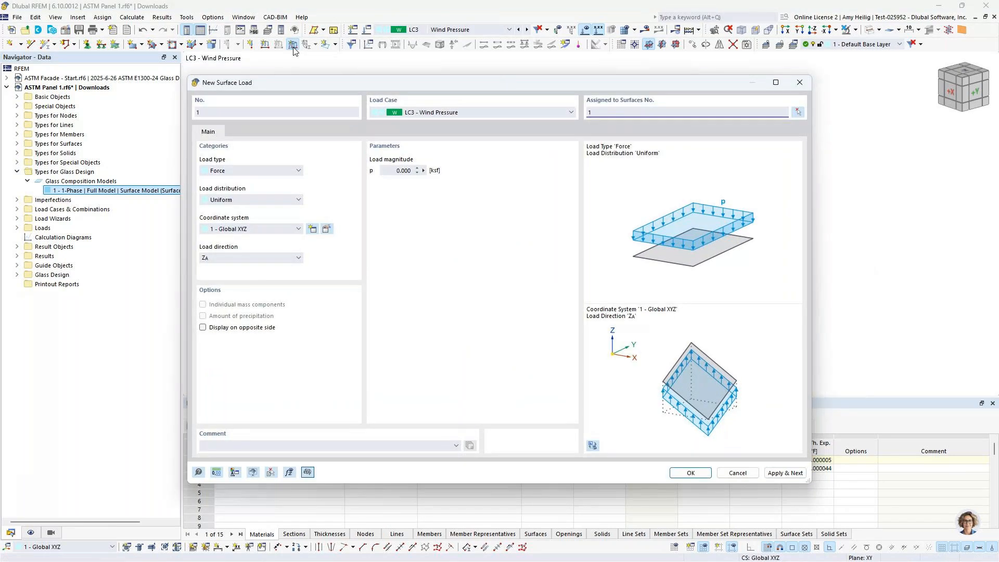
click(272, 229)
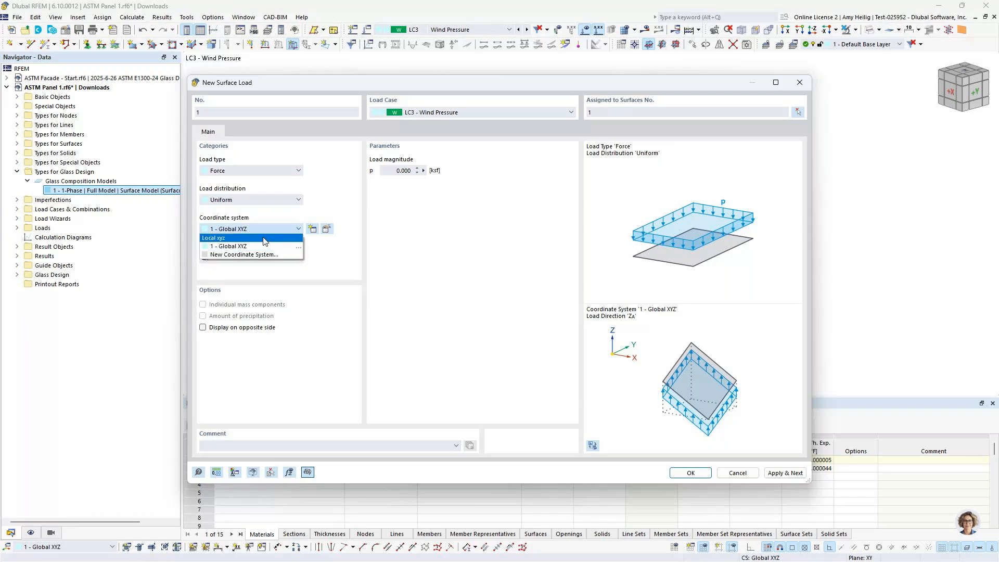
click(265, 238)
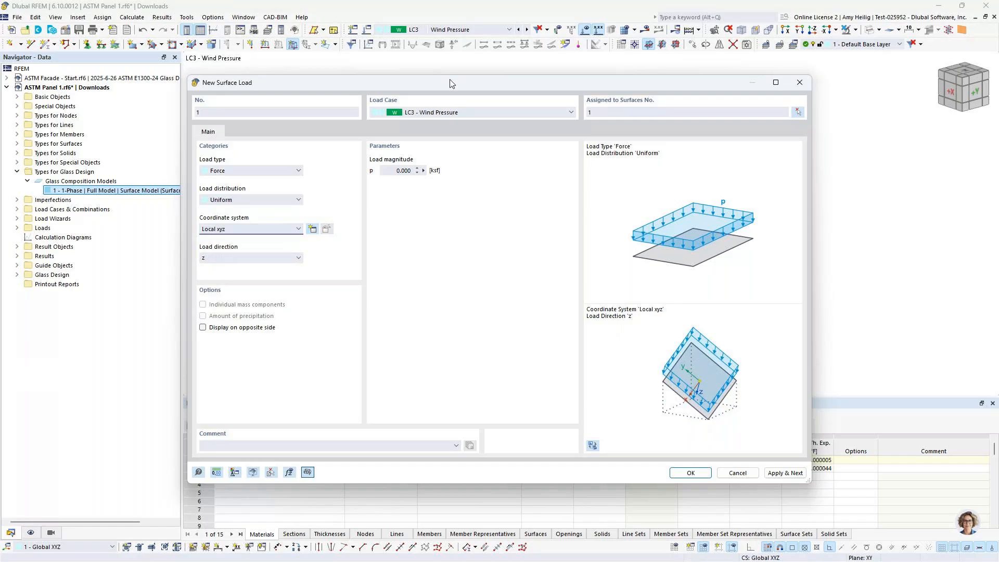
drag(451, 84, 463, 323)
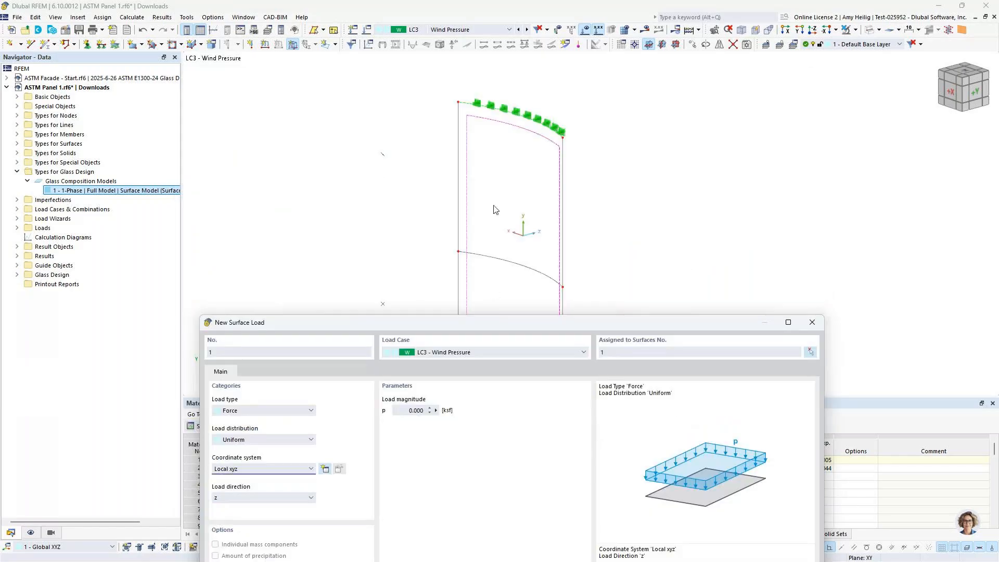
drag(504, 322, 531, 95)
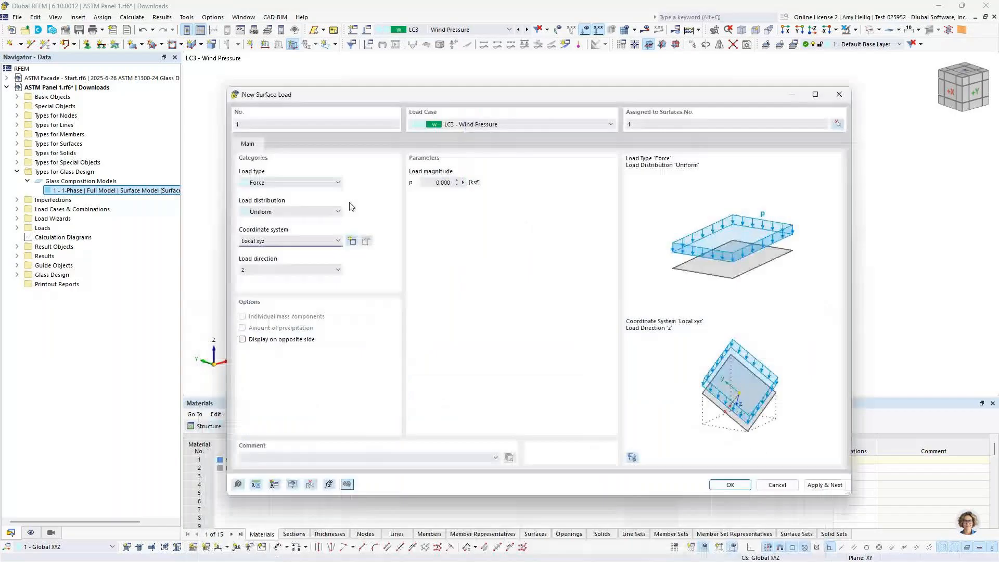
drag(455, 98, 544, 98)
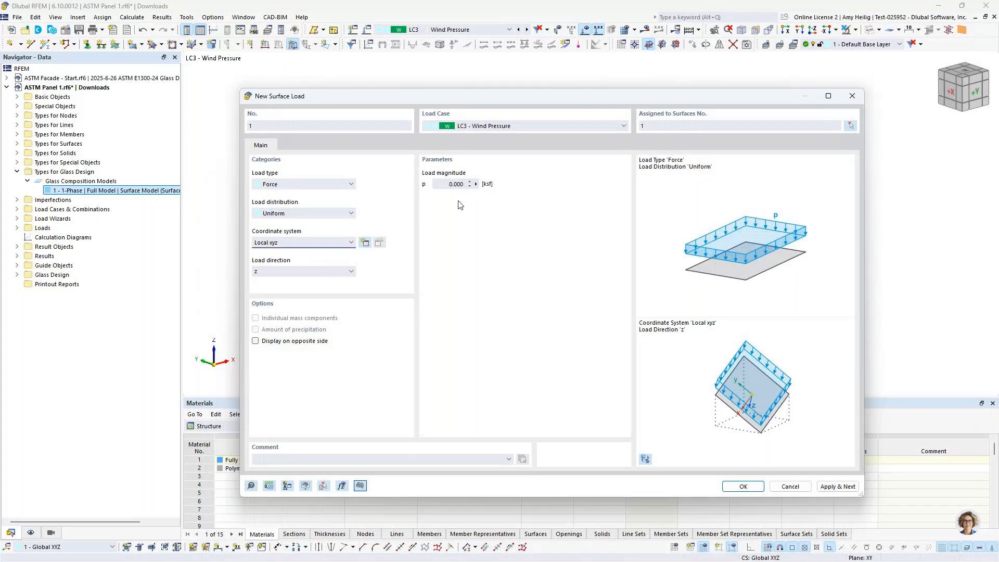
click(457, 185)
text(-0.03)
click(828, 487)
drag(667, 96, 665, 373)
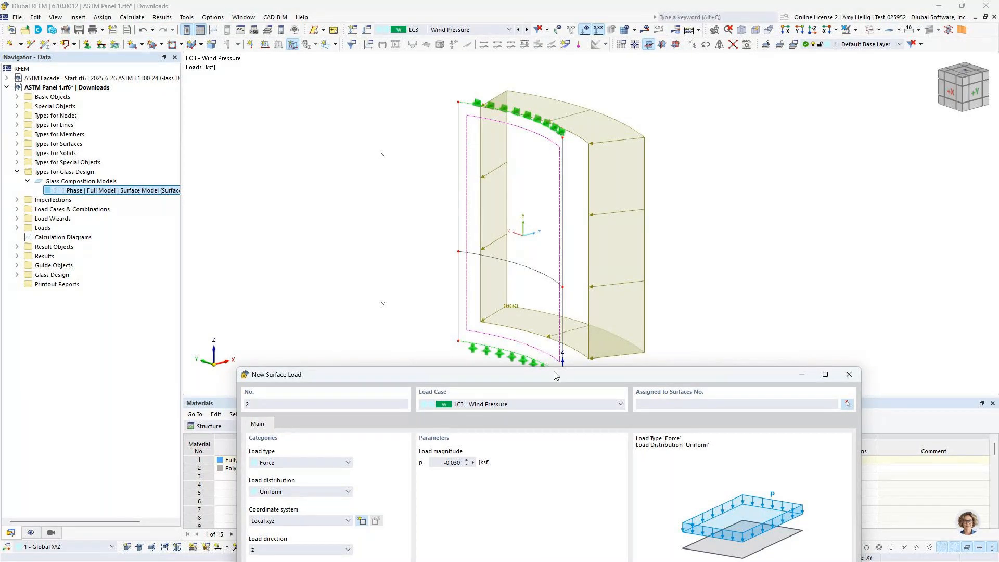
drag(557, 374, 551, 94)
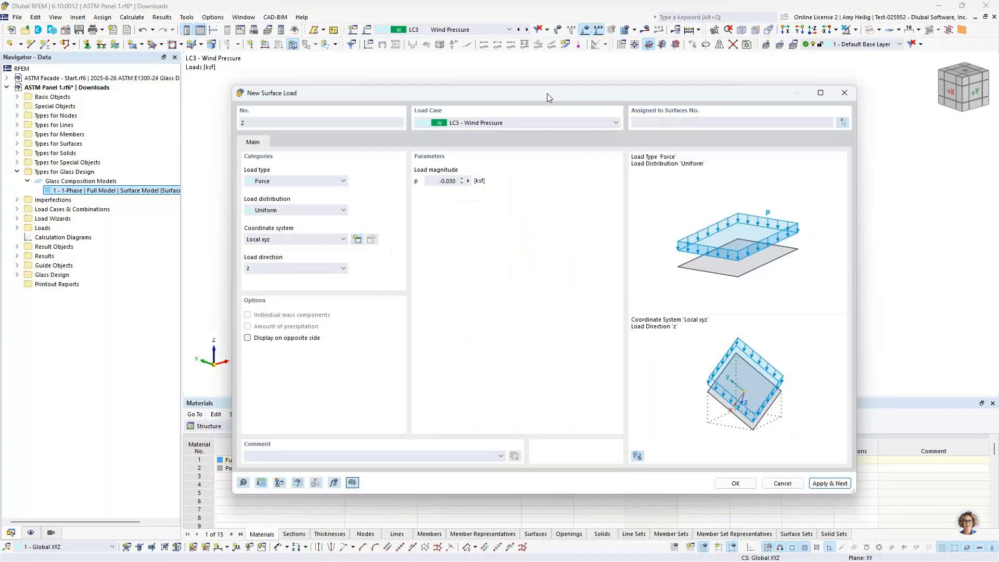
- Apply a uniform surface load of 0.015 ksf in the local z direction to surface 1 in the Wind Suction load case
click(523, 121)
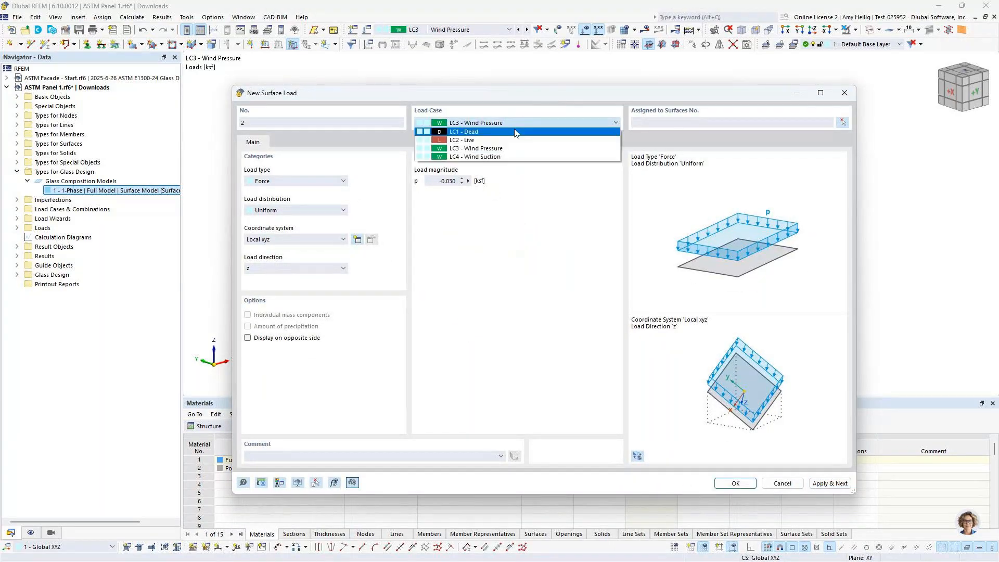
click(512, 157)
click(436, 182)
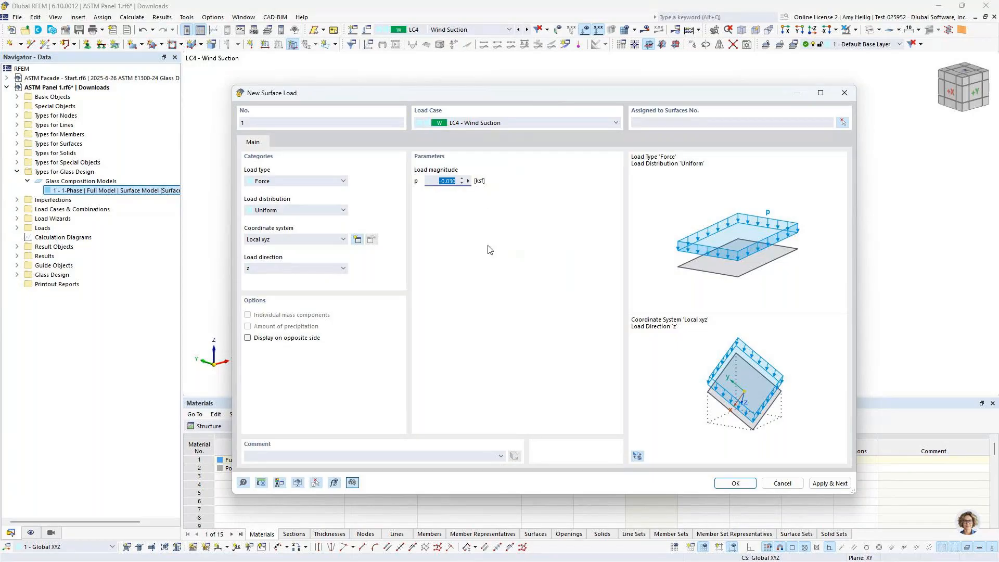
text(0.015)
click(649, 125)
text(1)
click(735, 483)
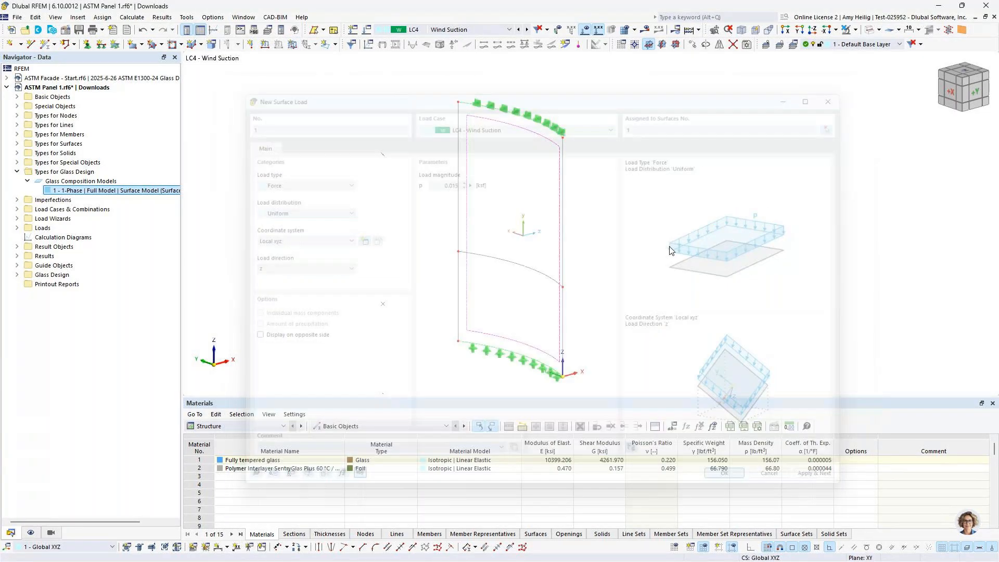
scroll(511, 164, down, 1)
middle_drag(588, 180, 573, 203)
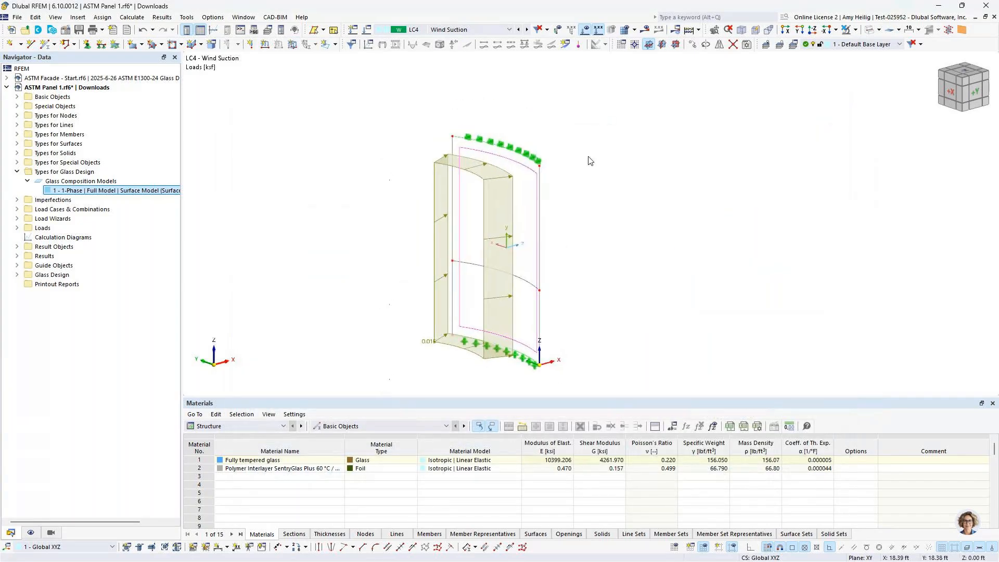
- Review the applied loads of the load combinations from CO2 through CO5
click(504, 30)
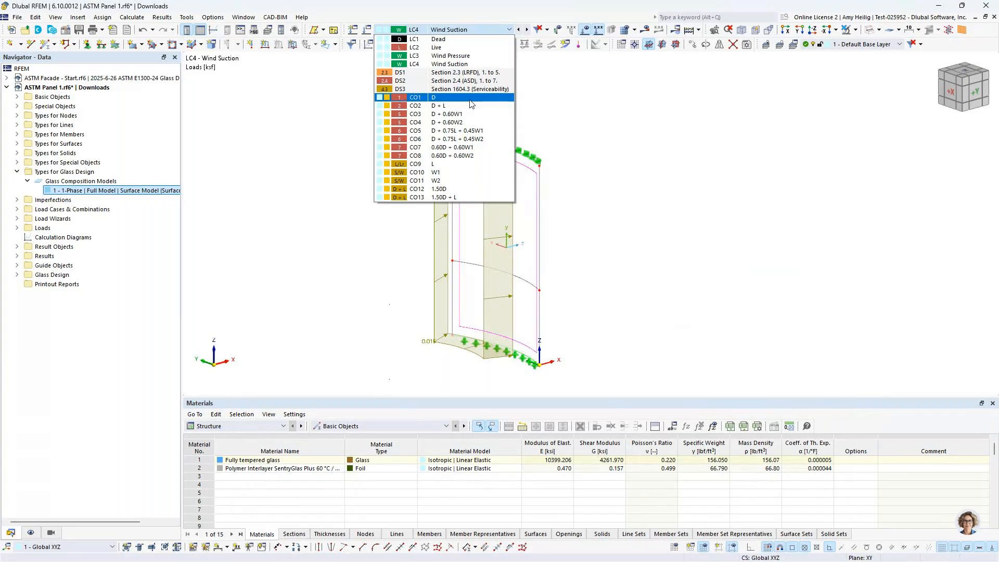
click(470, 107)
click(526, 31)
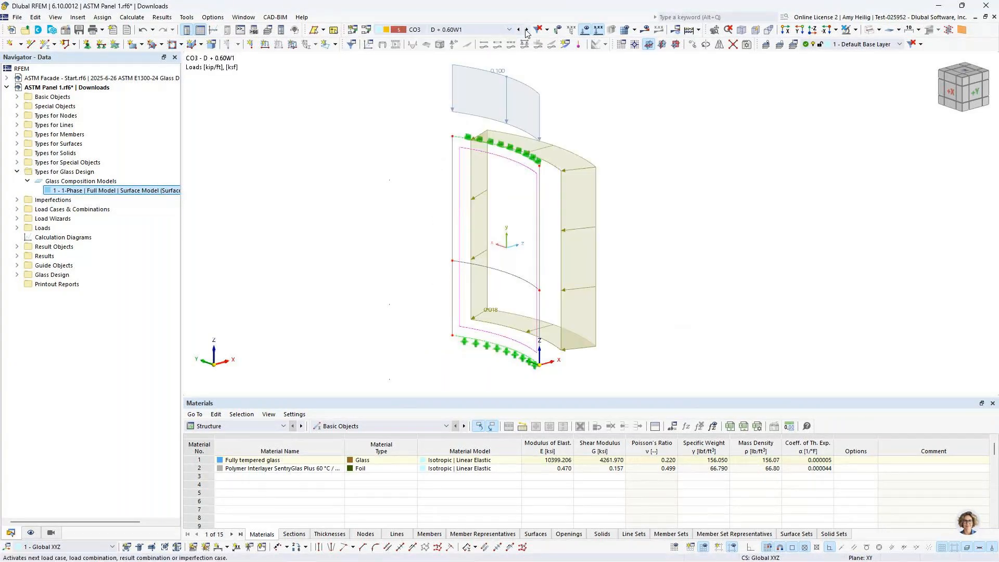
click(526, 32)
click(526, 31)
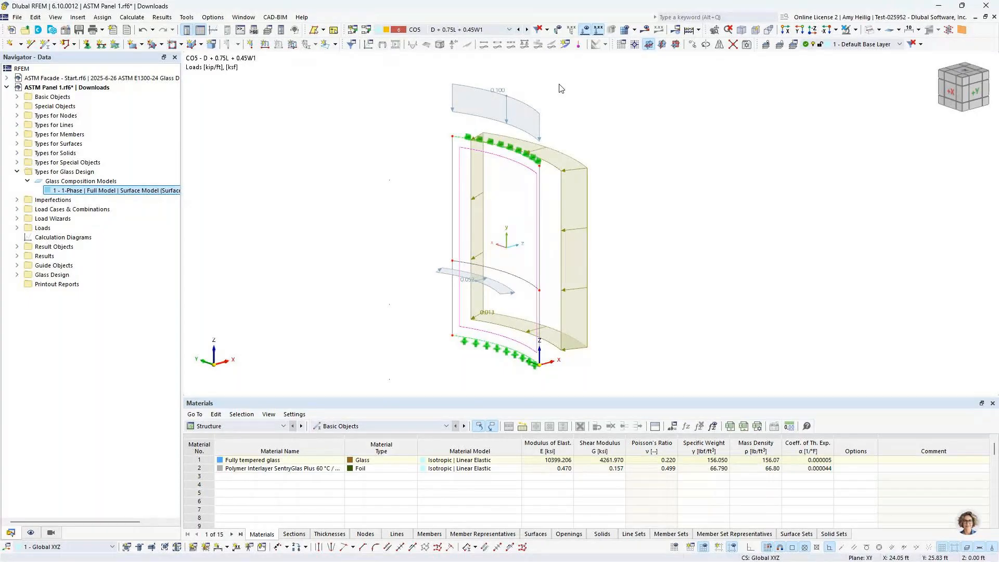
- Hide the loads and turn off the local axis system display of the curved glass surface
click(585, 31)
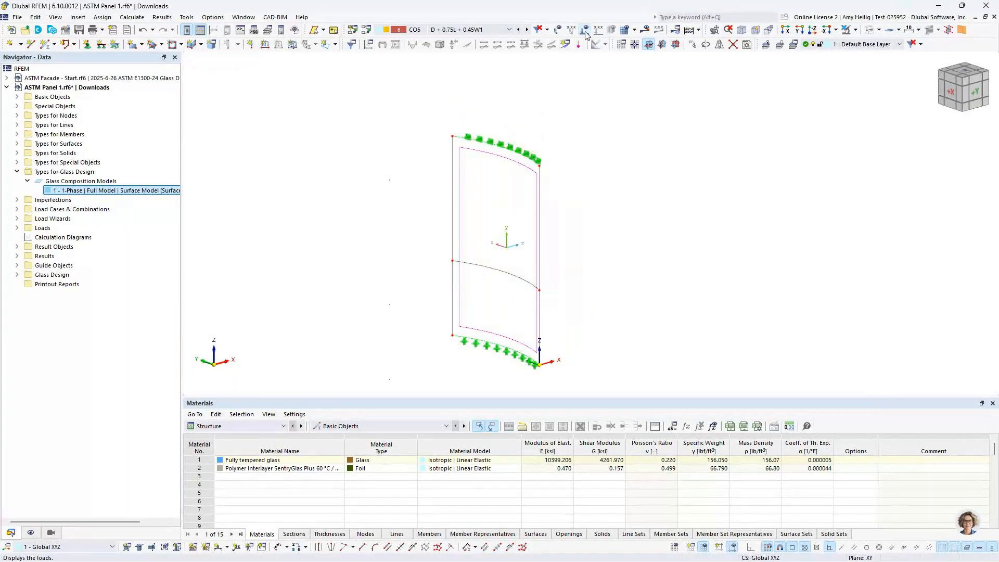
right_click(523, 171)
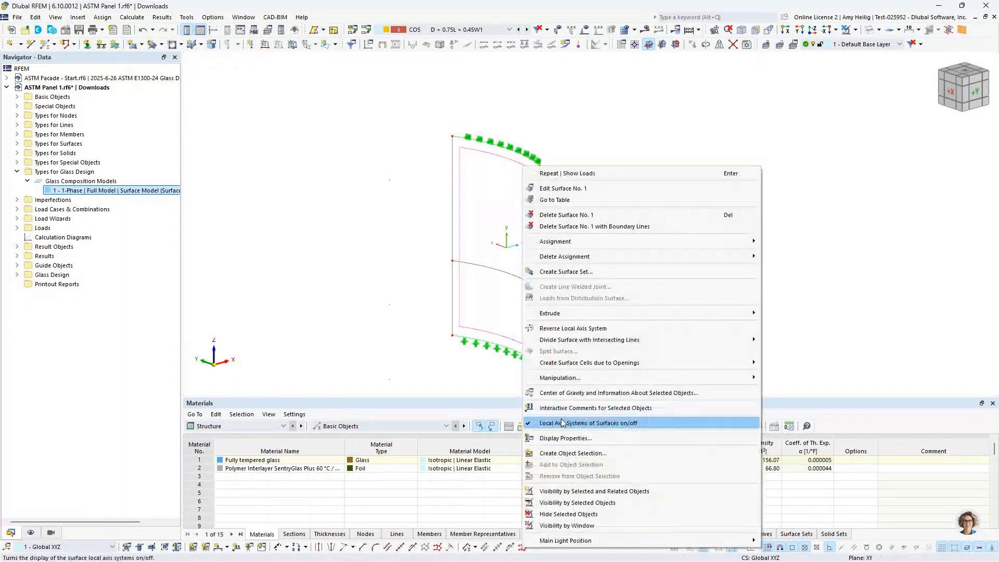
click(561, 423)
- Generate the finite element mesh of the panel with the default mesh settings
ctrl+middle_drag(586, 201, 669, 182)
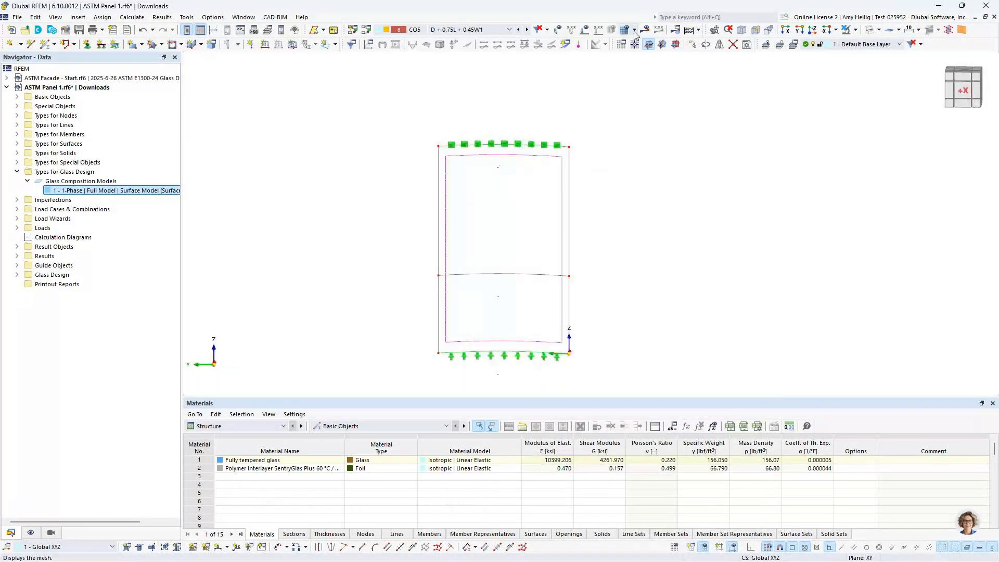
click(635, 30)
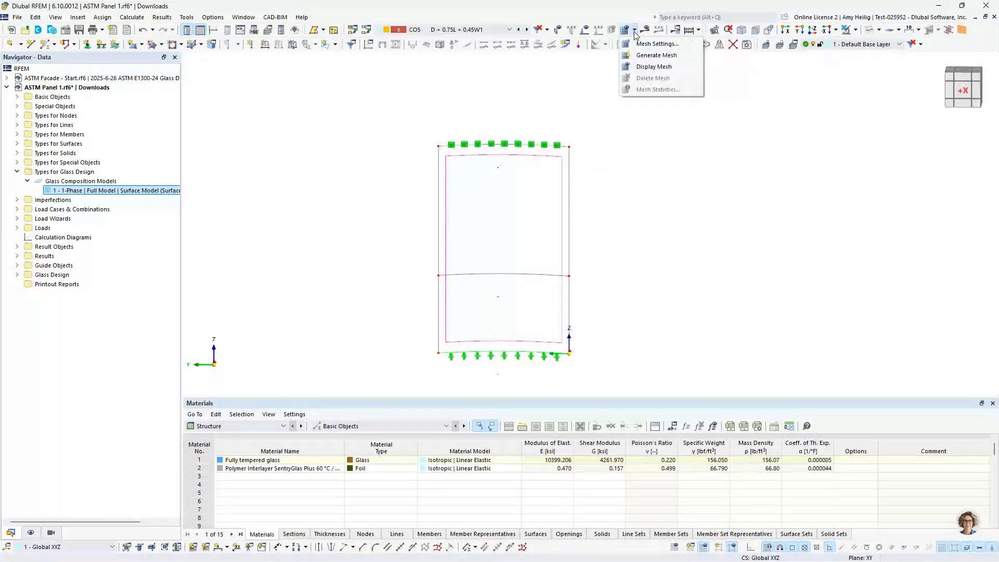
click(645, 56)
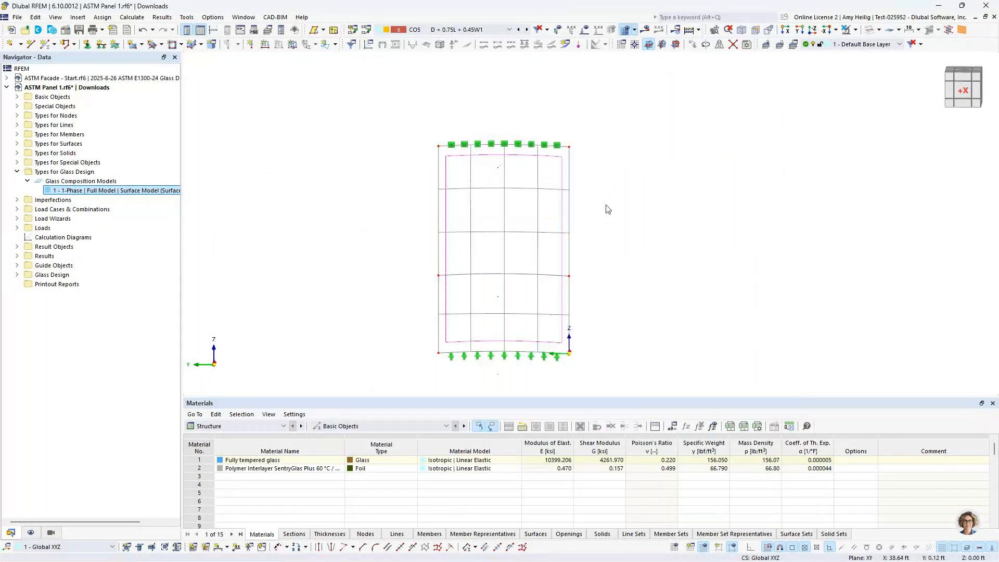
- Refine the mesh with a target finite element length of 0.25 ft, and hide the mesh display
click(634, 30)
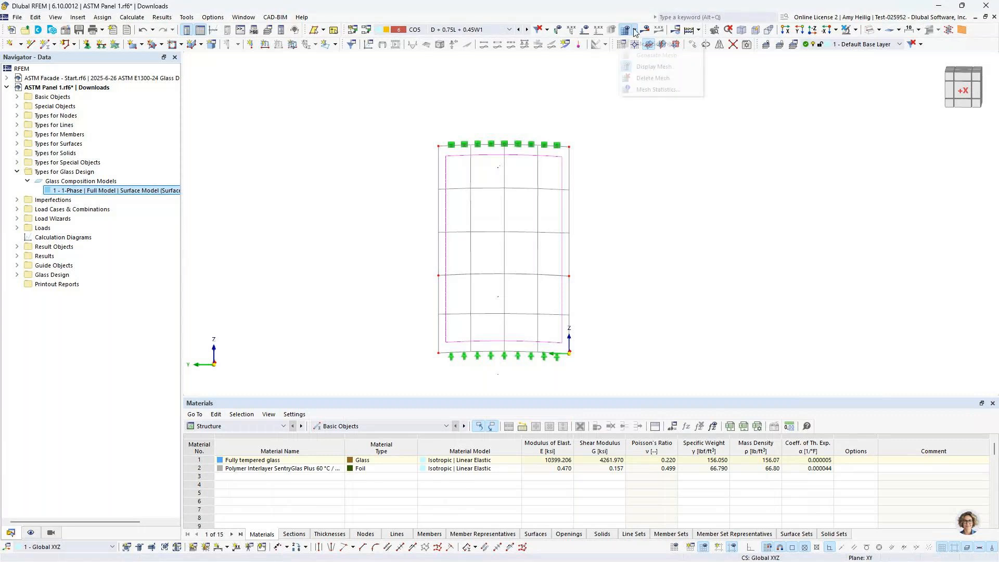
click(640, 43)
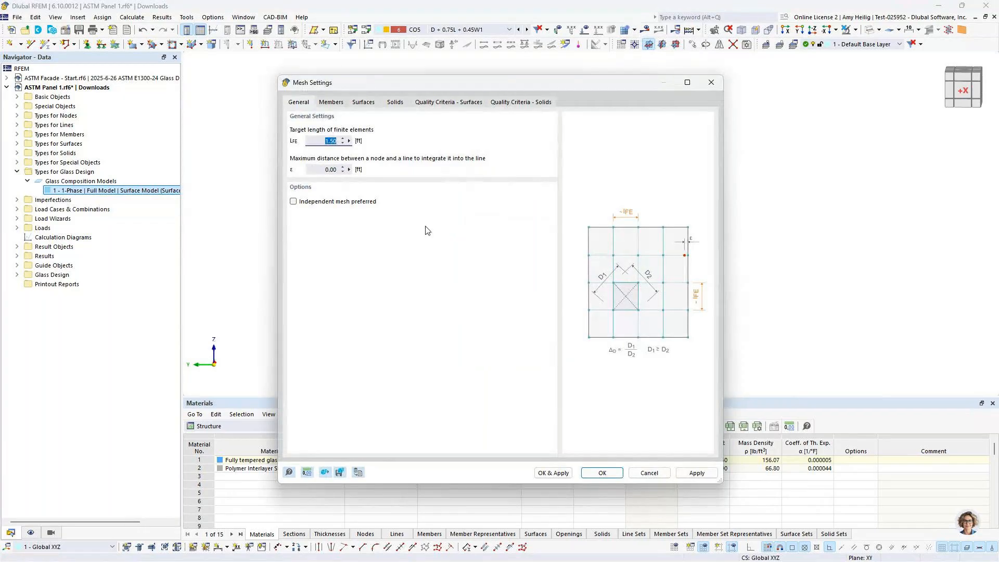
text(0.25)
click(568, 475)
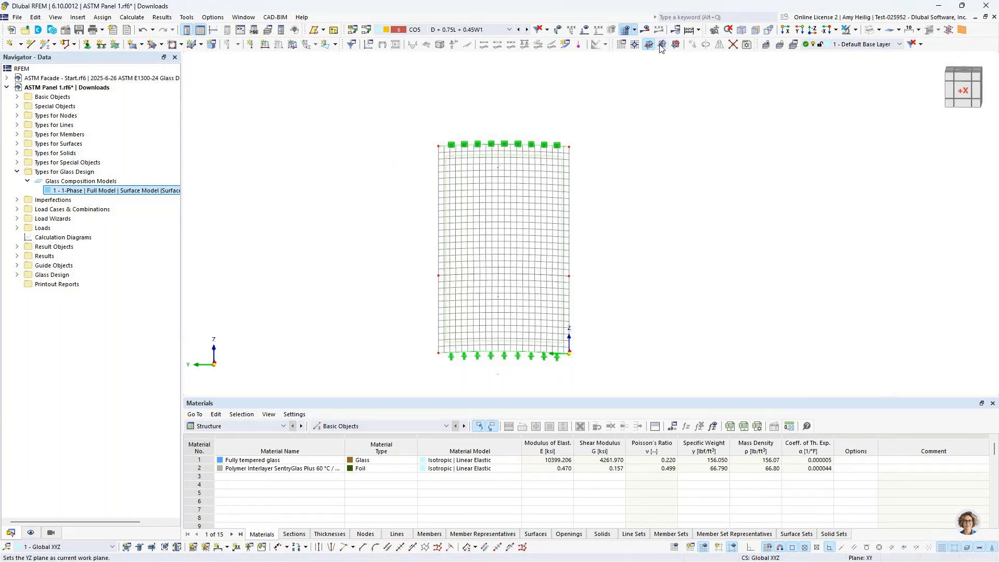
click(635, 31)
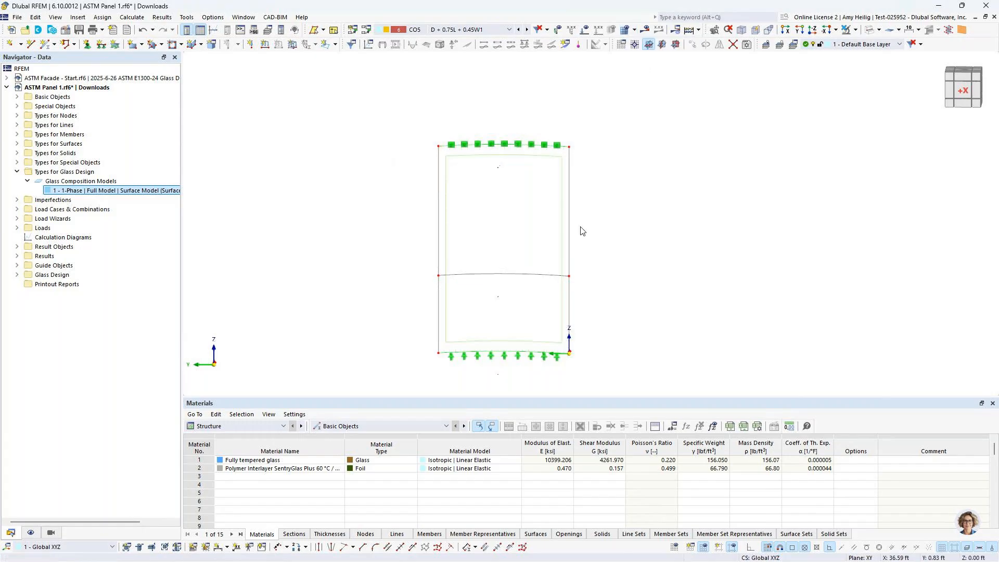
- Open the curved glass surface for editing, keep its design properties activated and show its design configurations
double_click(504, 344)
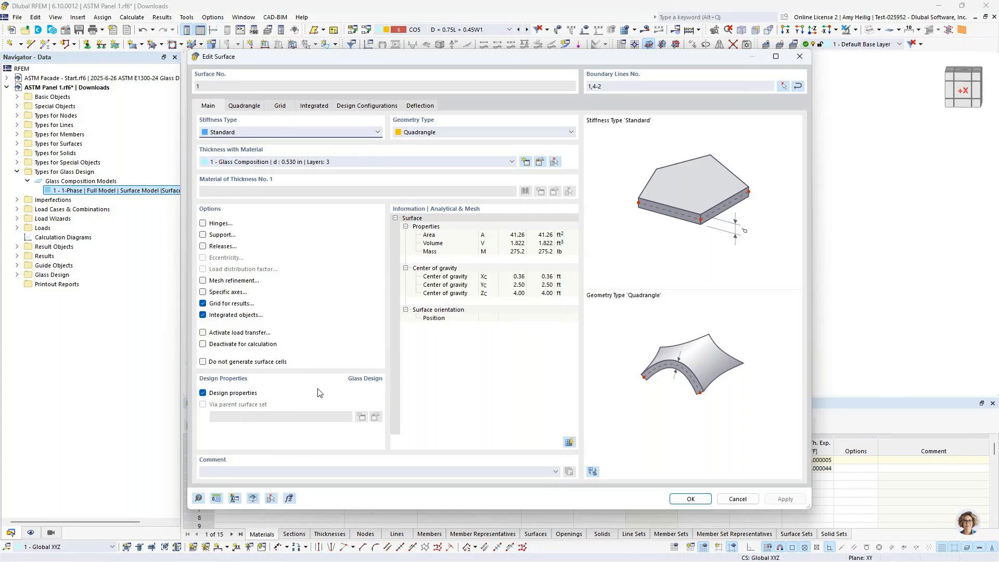
click(203, 393)
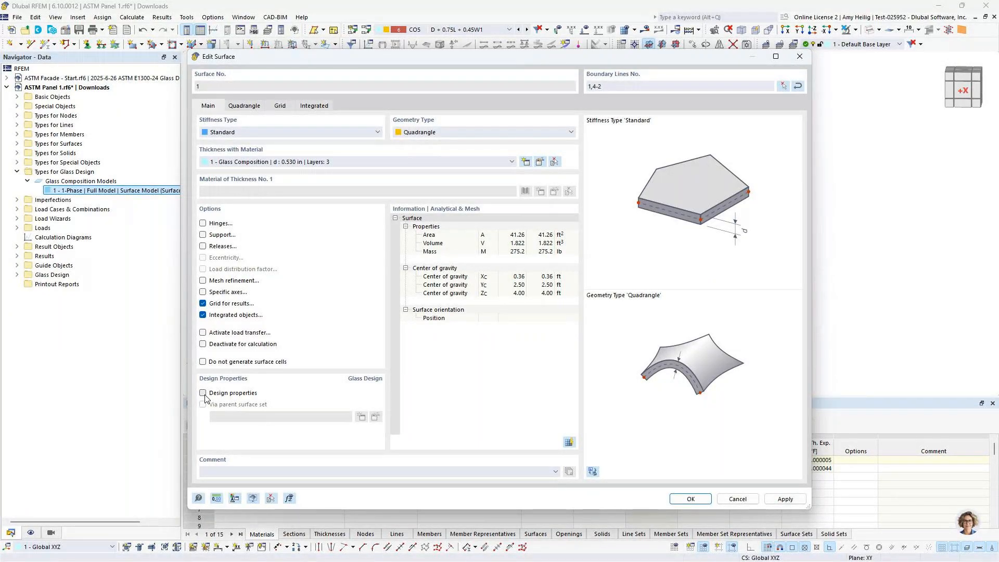
click(203, 393)
click(367, 105)
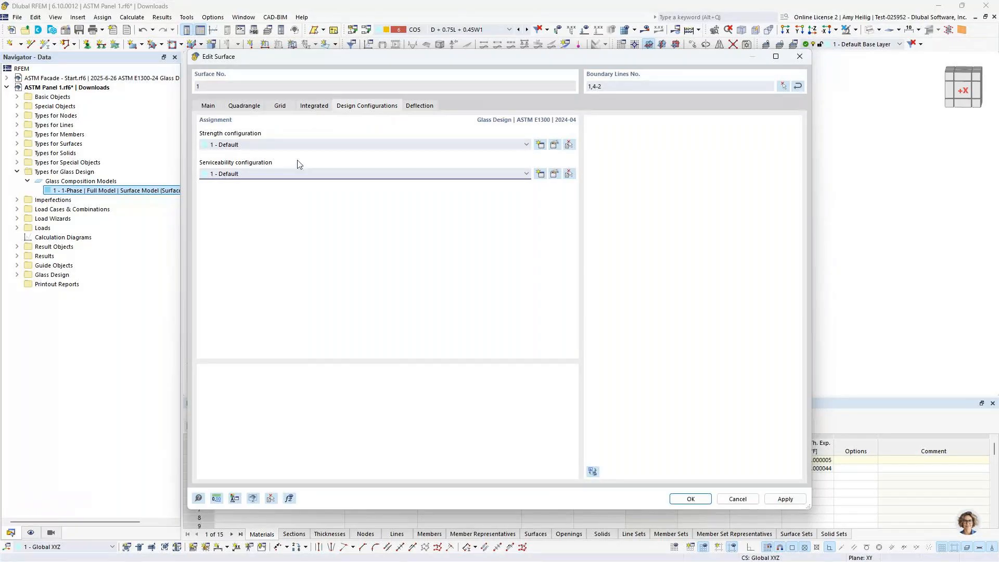
- Open the surface's default strength configuration and switch to the PowerPoint slide on controlling stresses for glass design
click(555, 145)
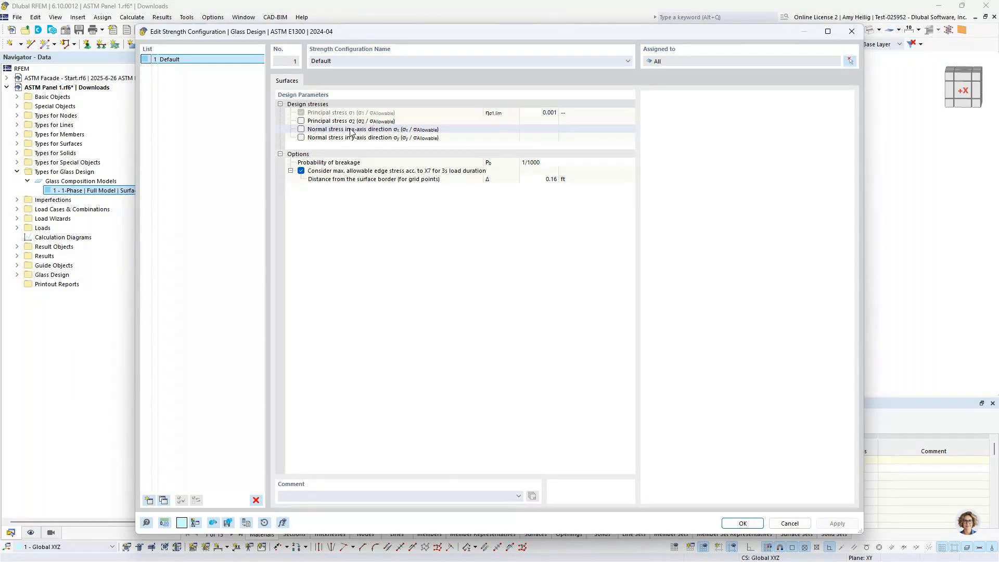
key(super+Tab)
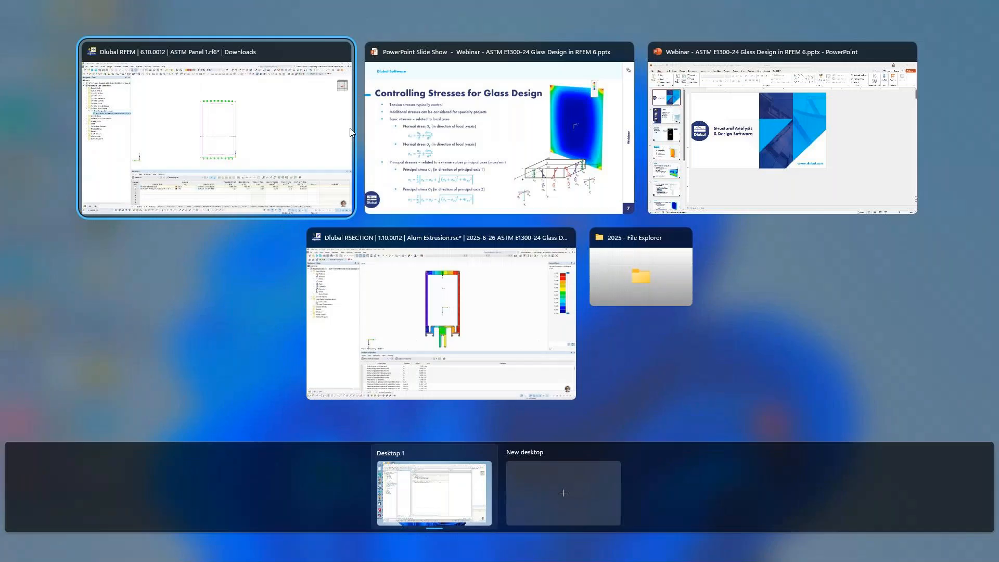
click(454, 132)
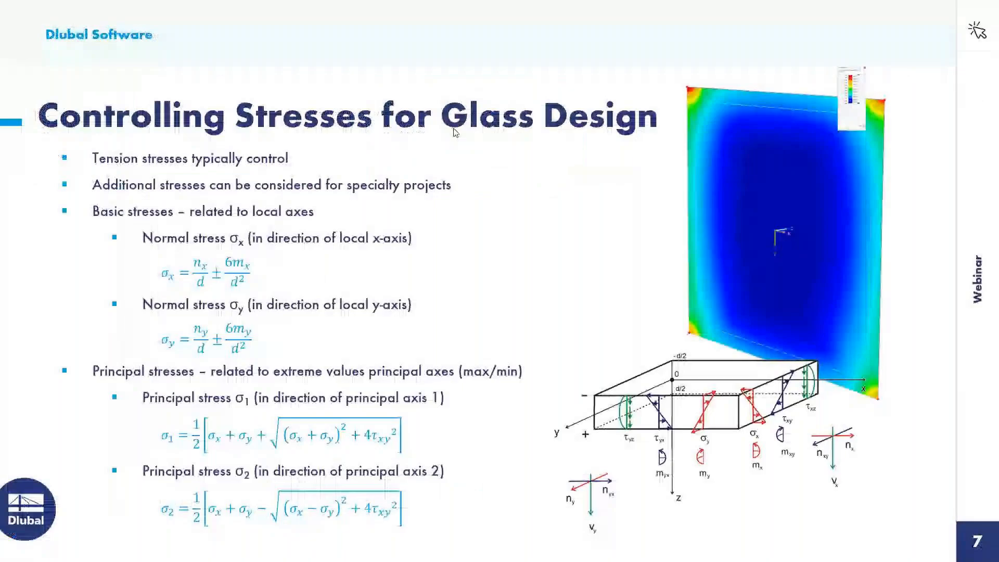
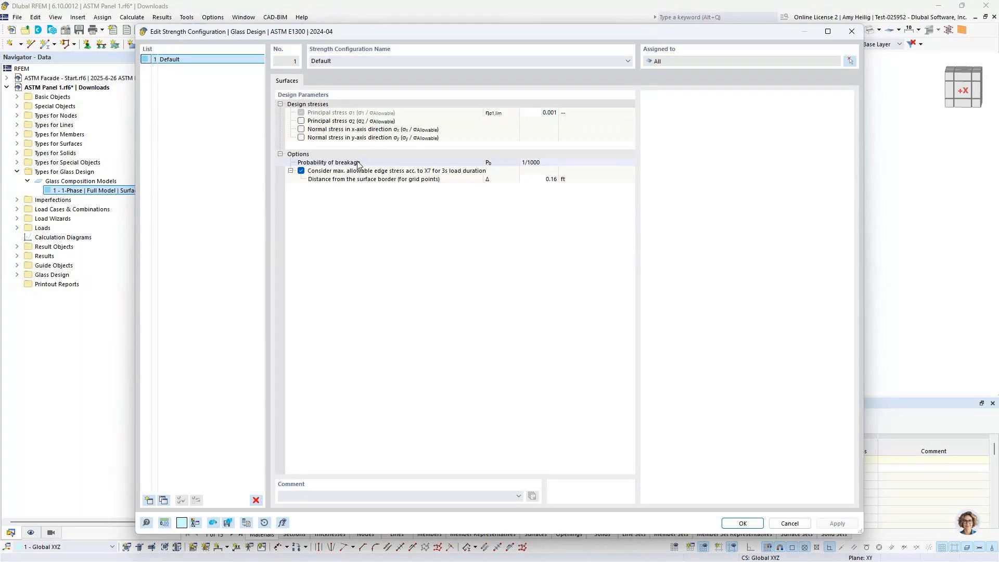
- Keep the strength configuration's probability of breakage at 1/1000, and review the deflection limits in the default serviceability configuration
click(541, 165)
click(541, 165)
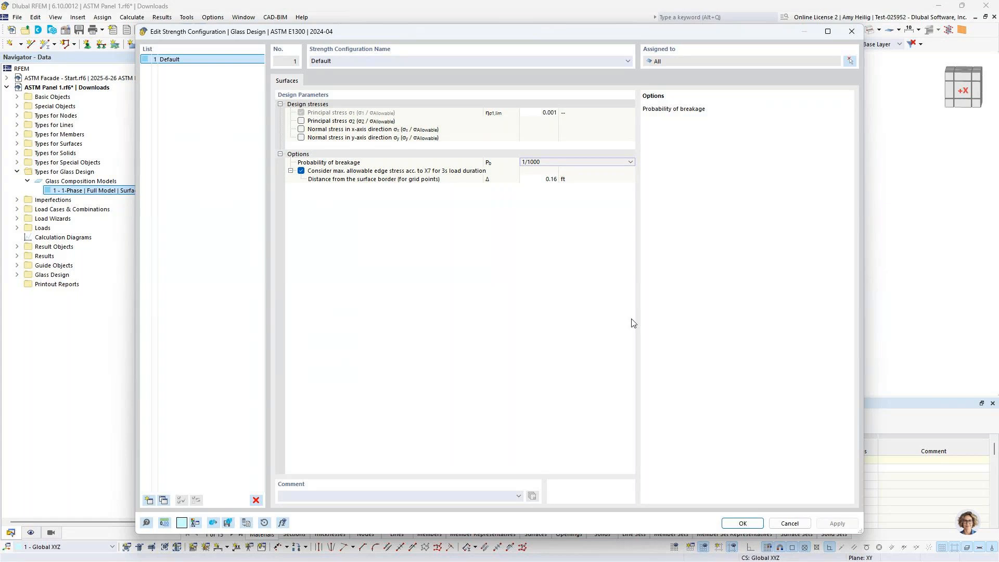
click(739, 524)
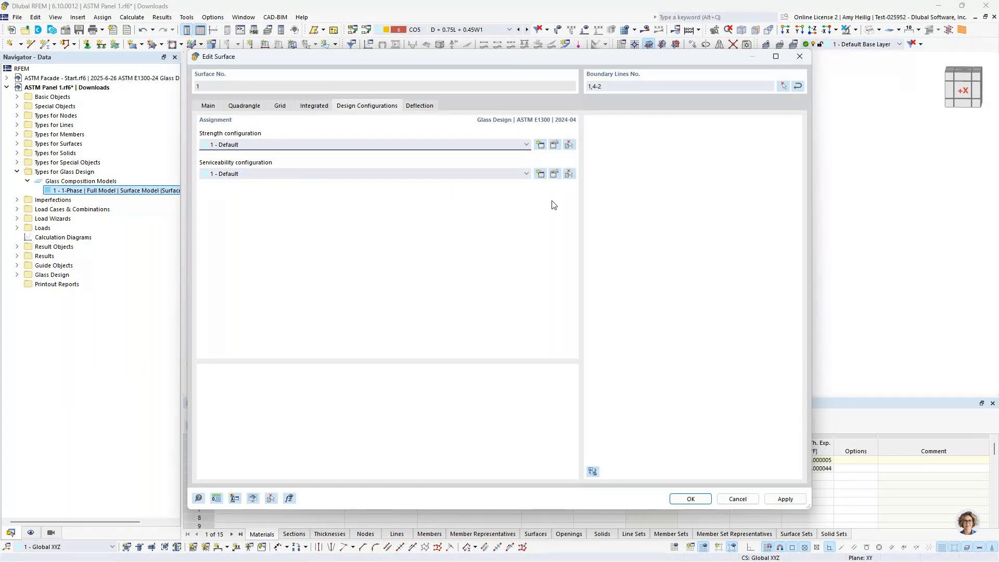
click(555, 175)
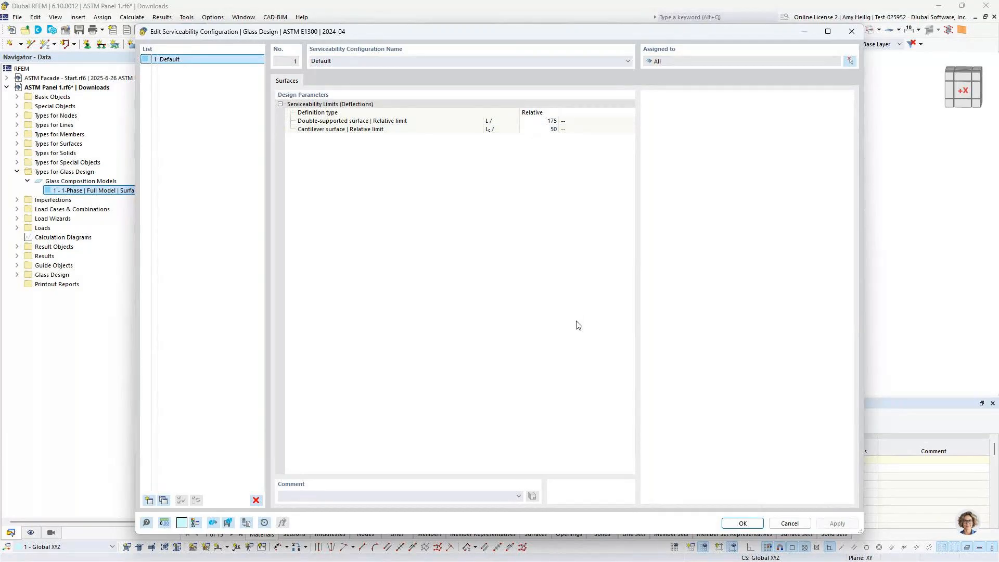
click(742, 524)
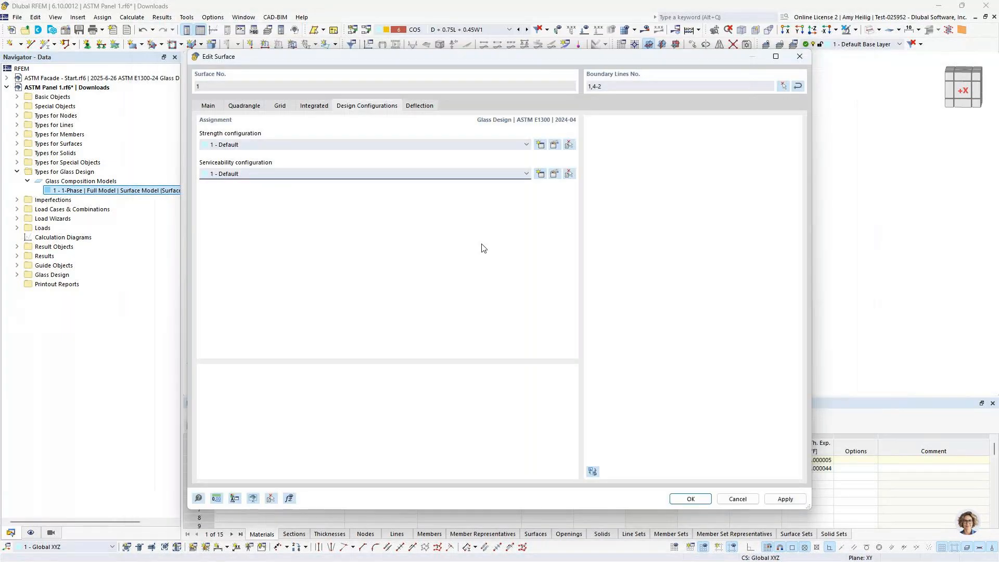
- Define the surface's deflection reference length by maximum boundary line, keeping the Double-supported type and Undeformed system displacement reference, and confirm the surface edits
click(421, 106)
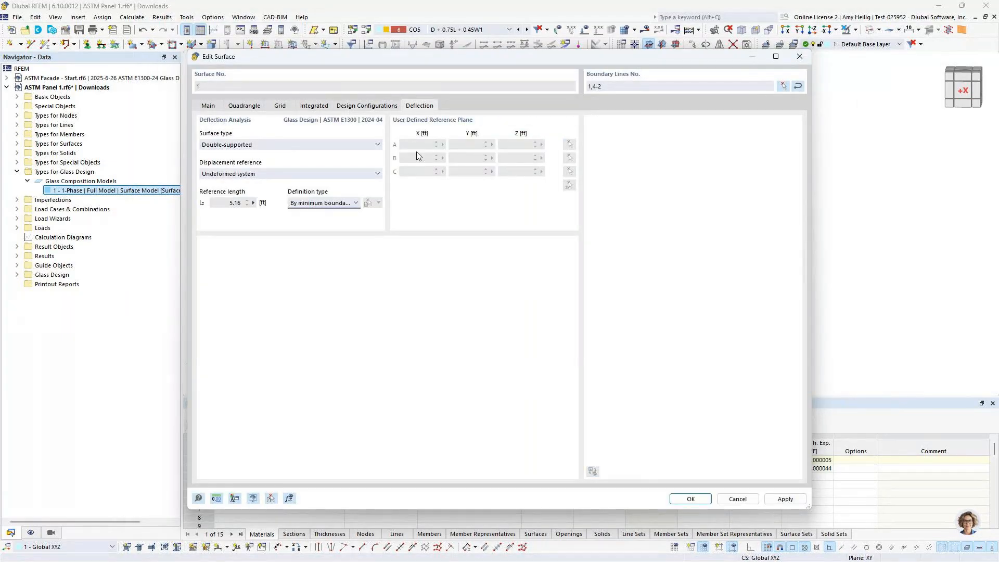
click(318, 145)
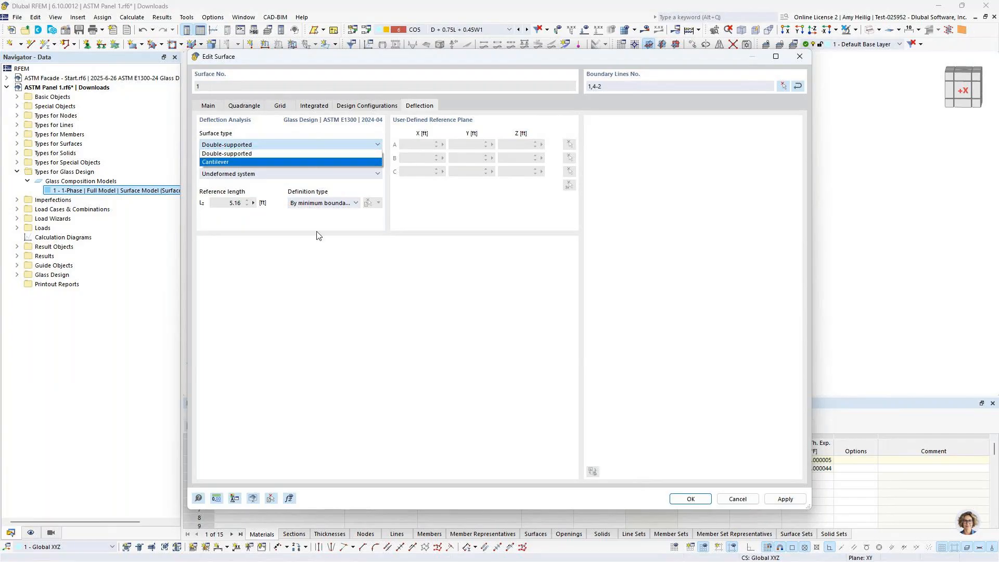
click(318, 235)
click(299, 175)
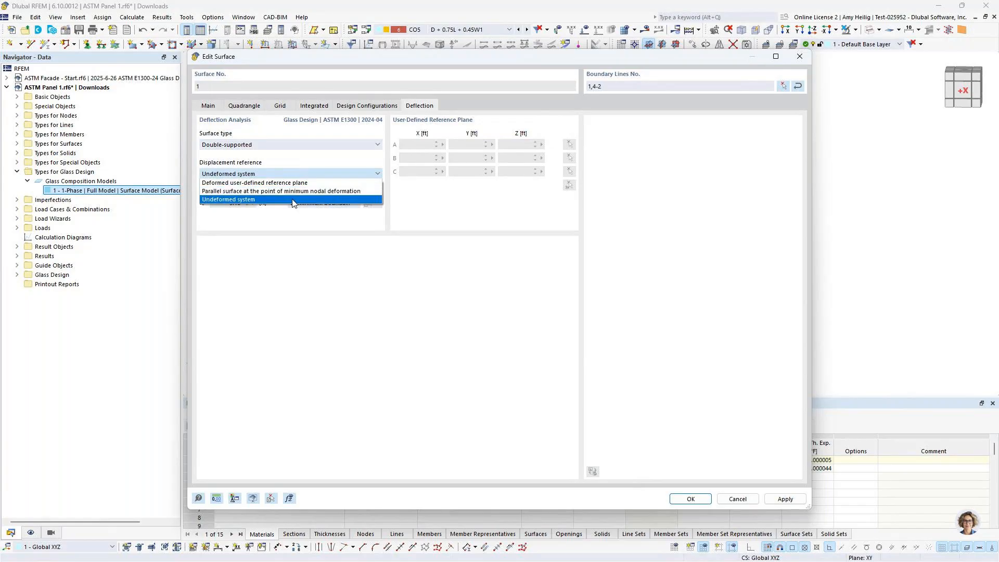
click(264, 200)
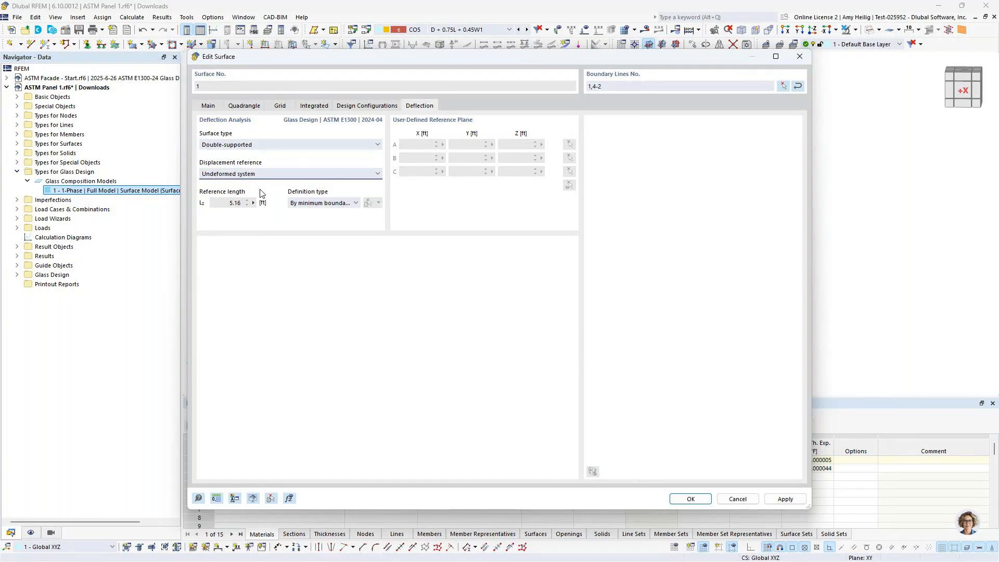
click(316, 203)
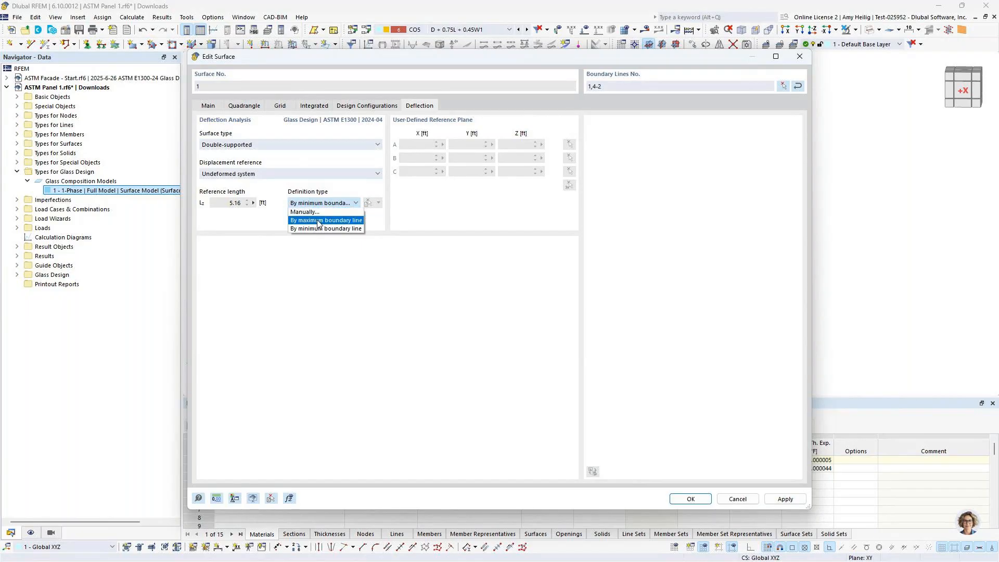
click(317, 221)
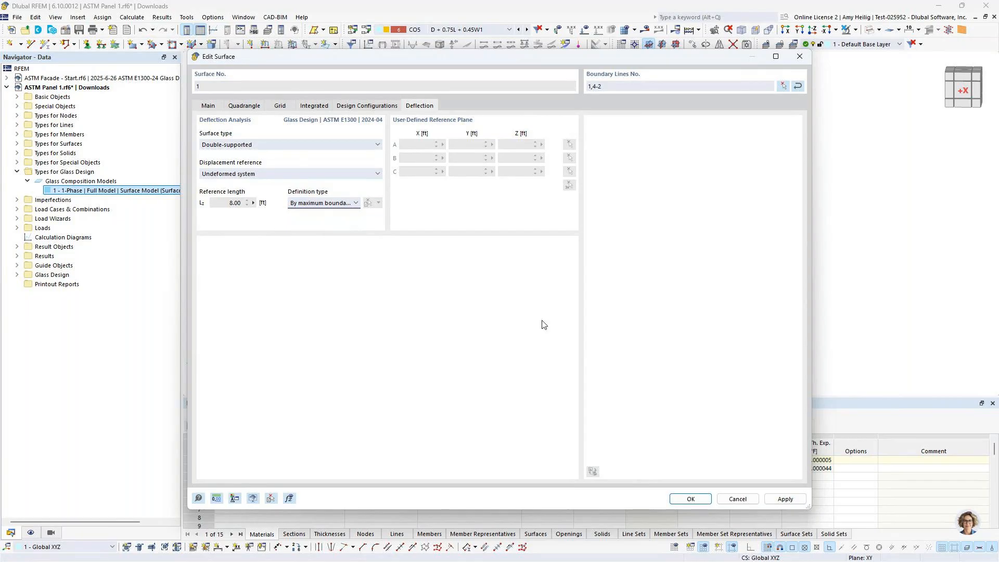
click(687, 498)
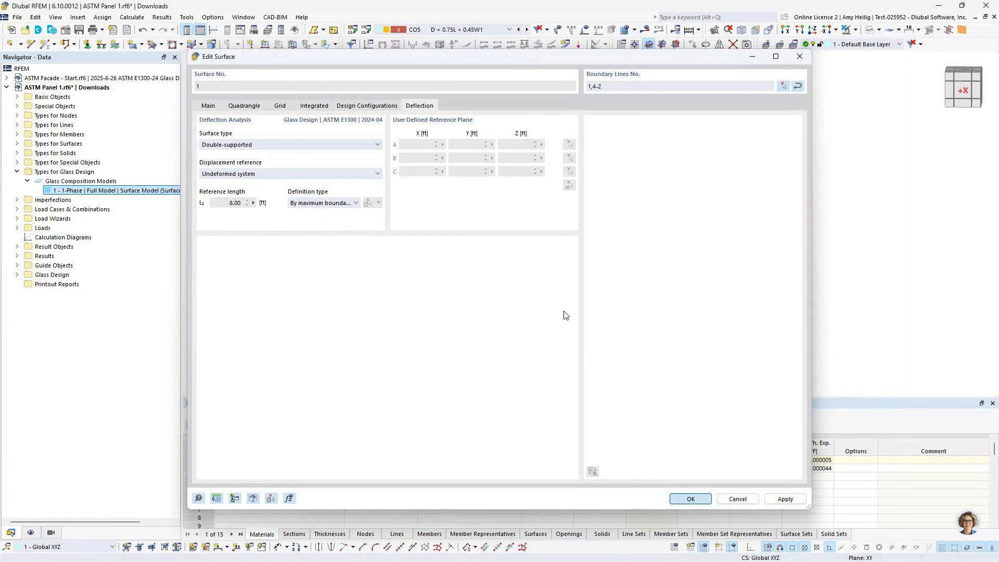
- Show the Glass Design situations and assign the Section 2.4 (ASD) design situation DS2 to the ASTM E1300 Strength limit state
ctrl+middle_drag(565, 315, 574, 264)
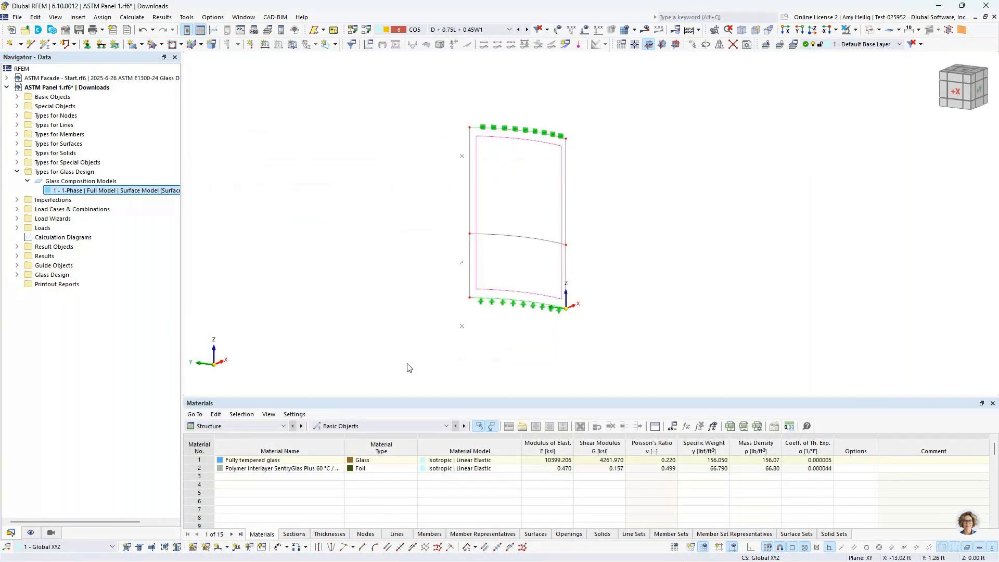
click(237, 385)
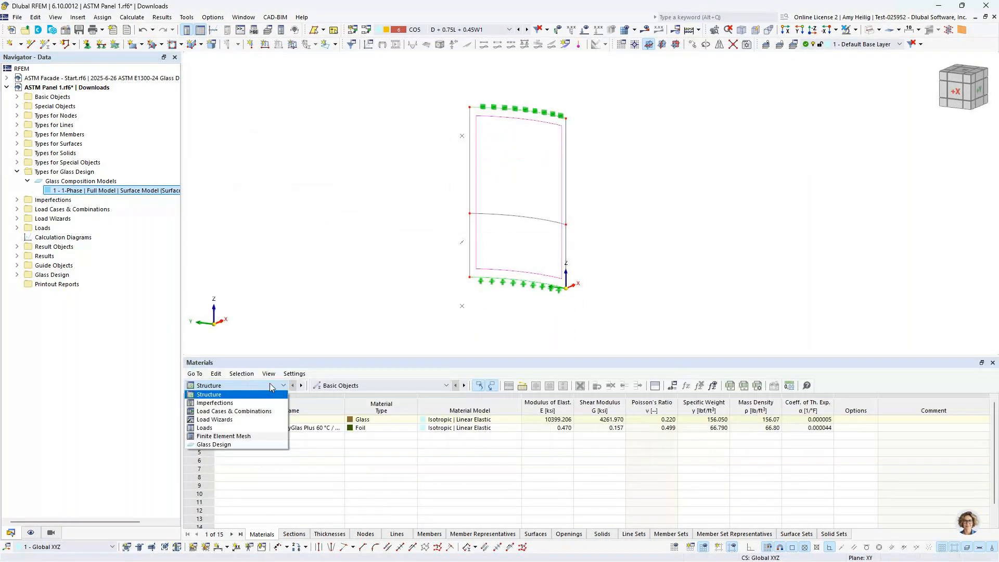
click(240, 449)
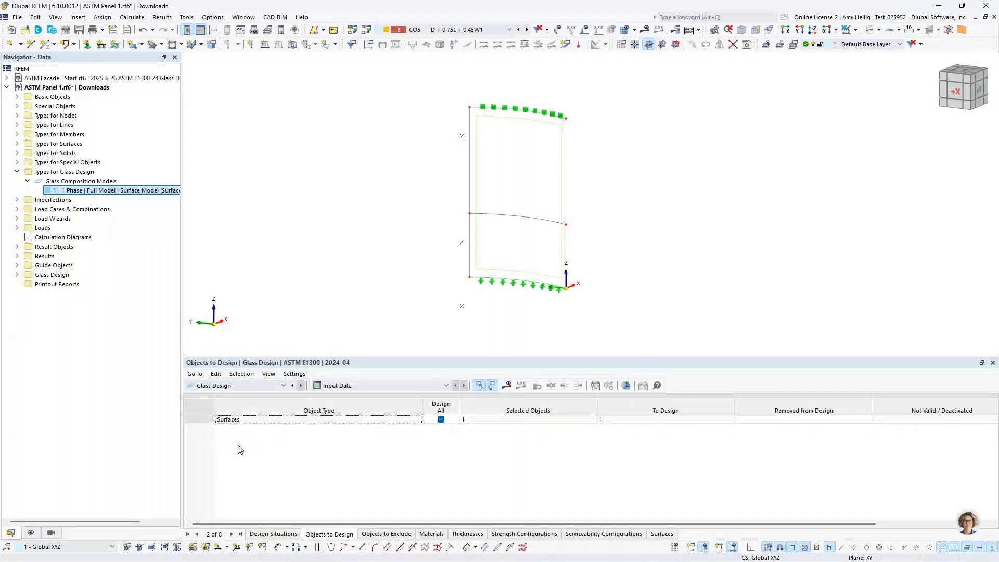
click(262, 535)
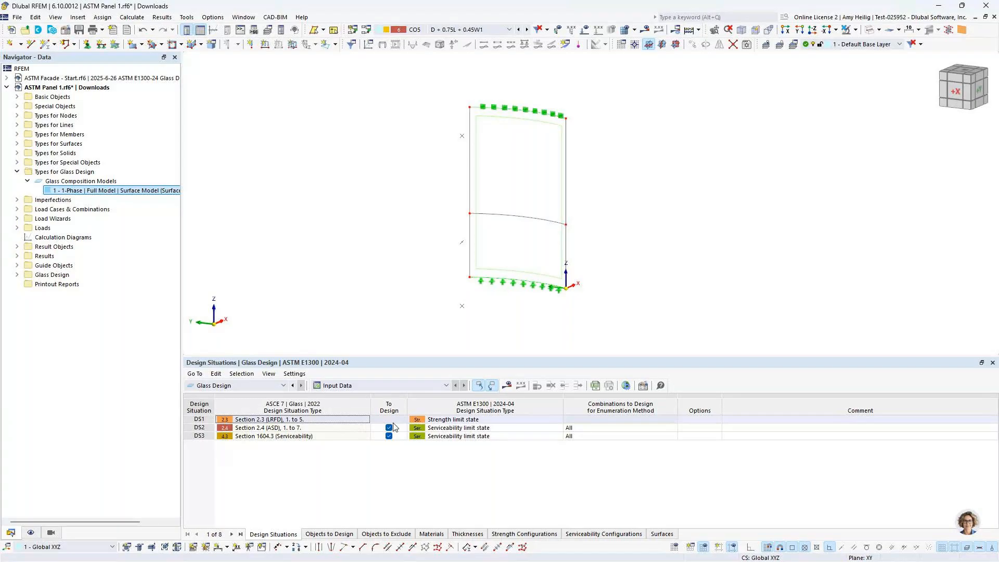
click(343, 428)
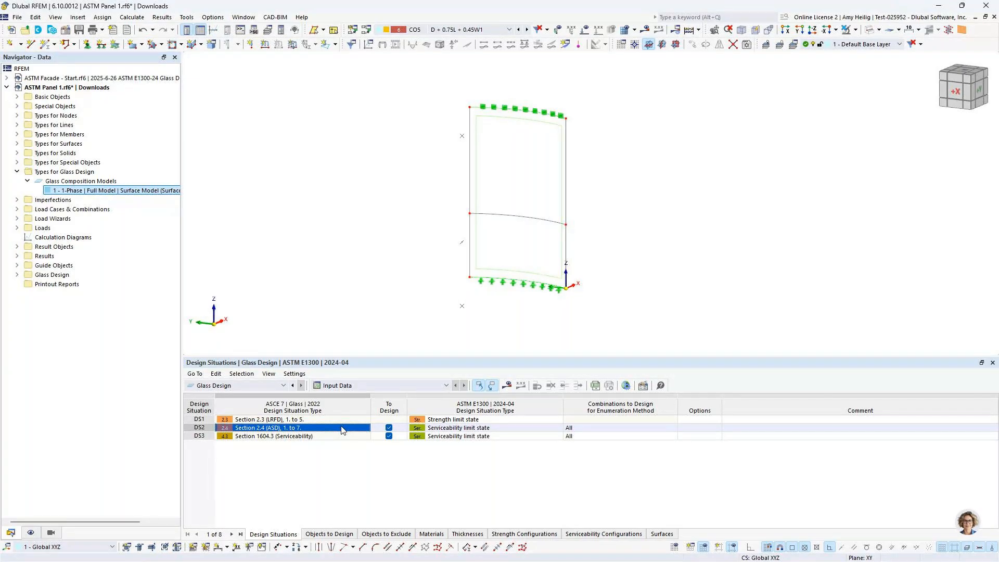
click(504, 428)
click(503, 431)
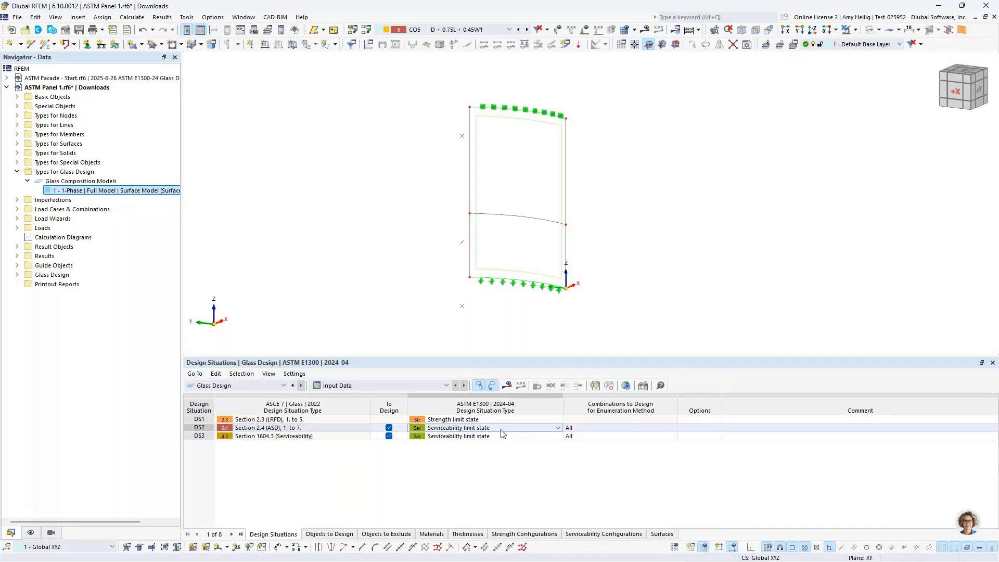
click(558, 428)
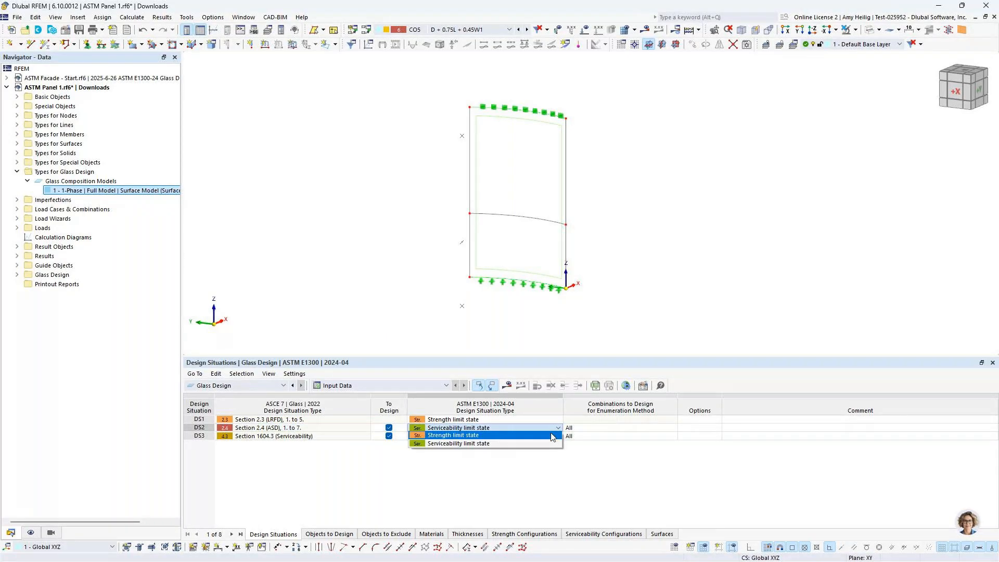
click(552, 435)
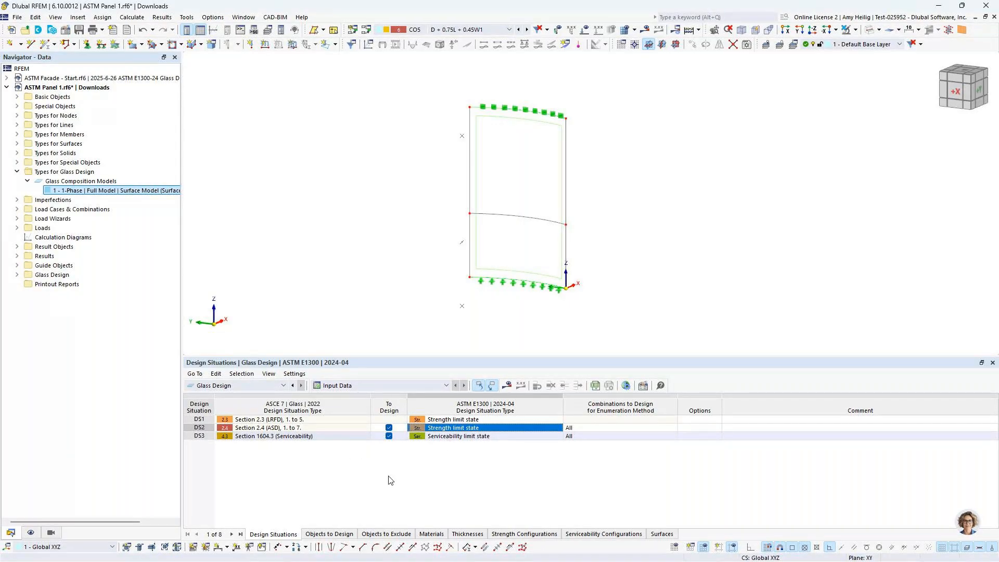
- Check the objects to design and calculate the glass design, showing its check ratios on the panel
click(334, 535)
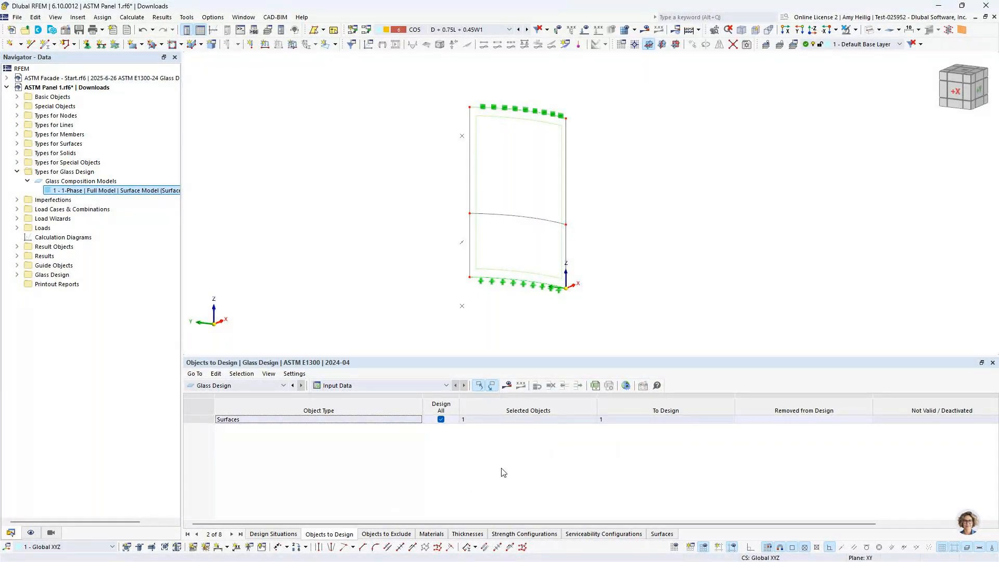
click(509, 386)
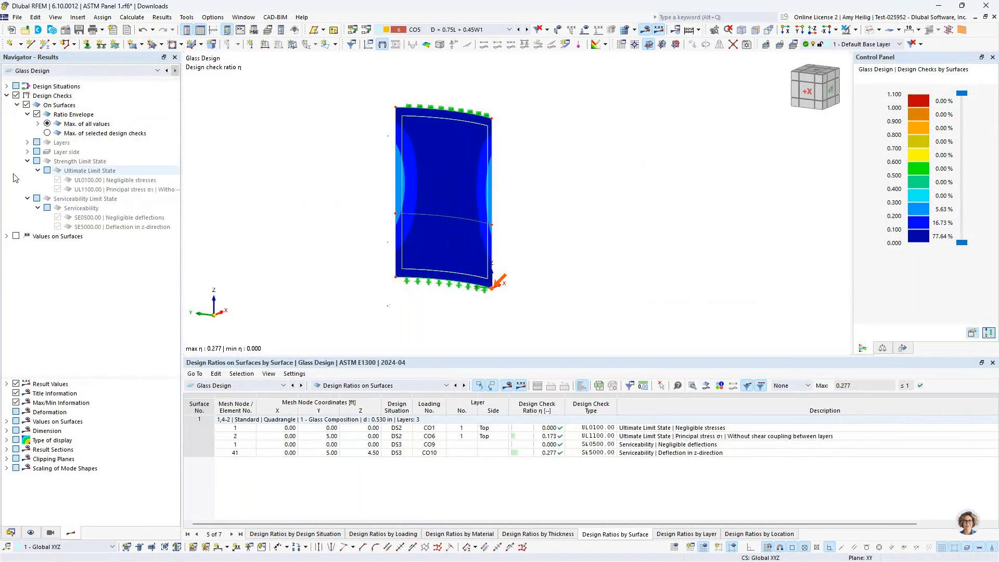
scroll(360, 280, up, 3)
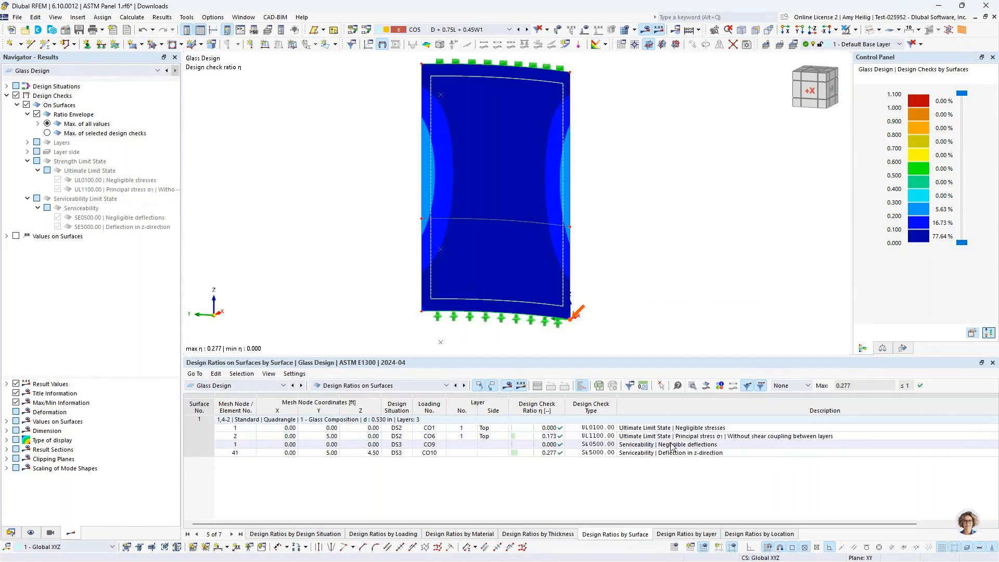
- Filter the surface design ratios to values > 0, and examine the design check details of the ultimate limit state principal stress σ1 check
click(788, 387)
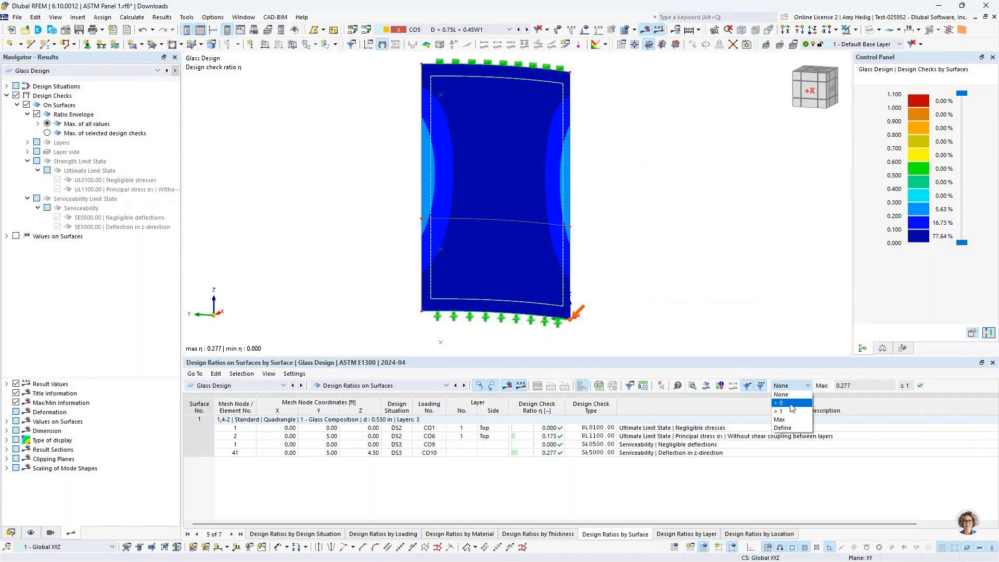
click(792, 404)
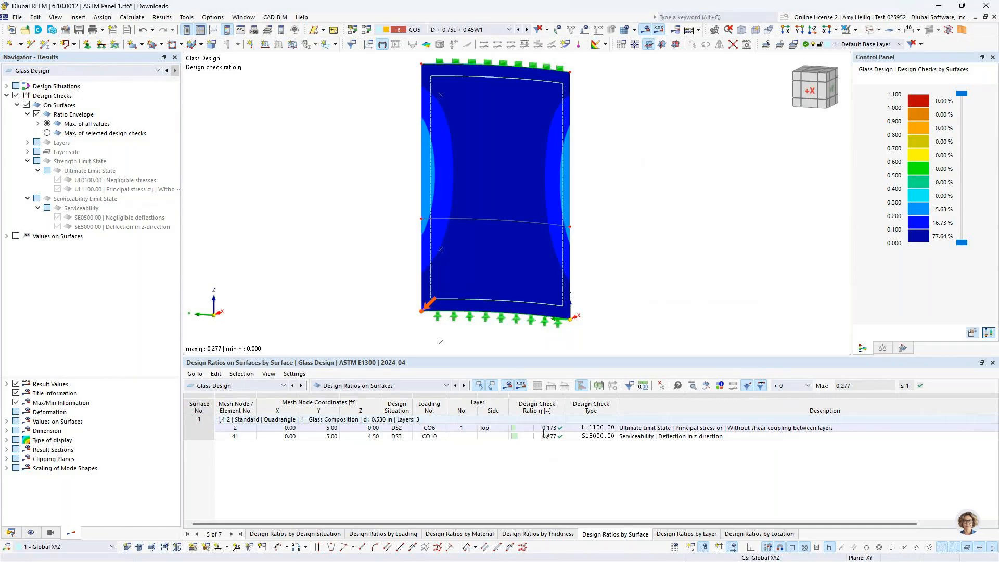
click(670, 428)
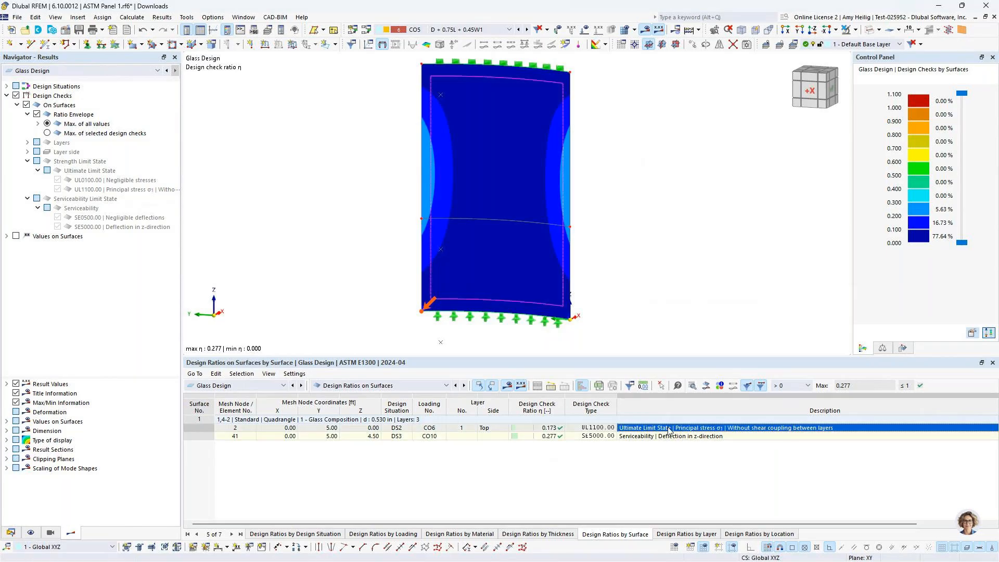
click(693, 386)
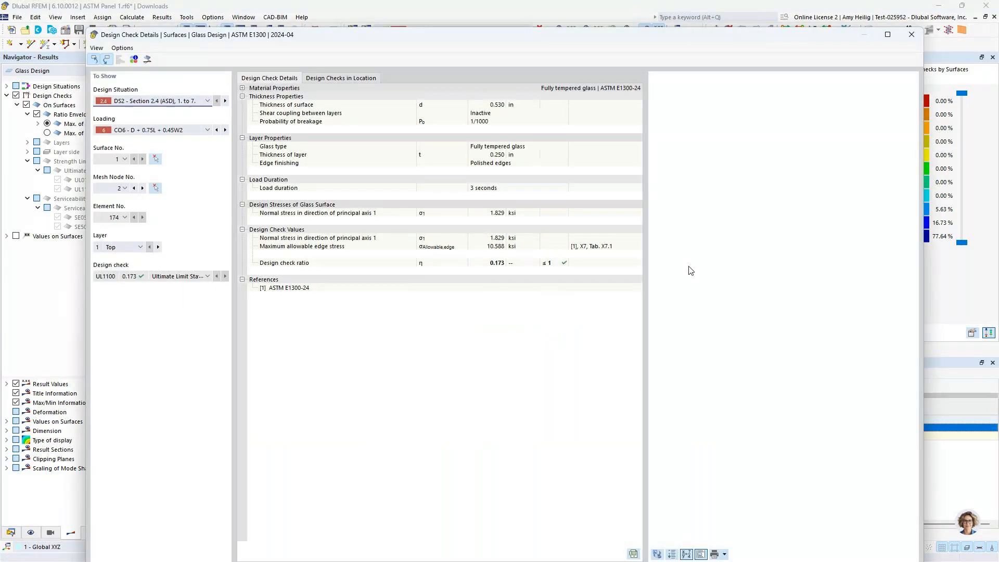
ctrl+scroll(690, 164, up, 3)
ctrl+scroll(689, 165, up, 1)
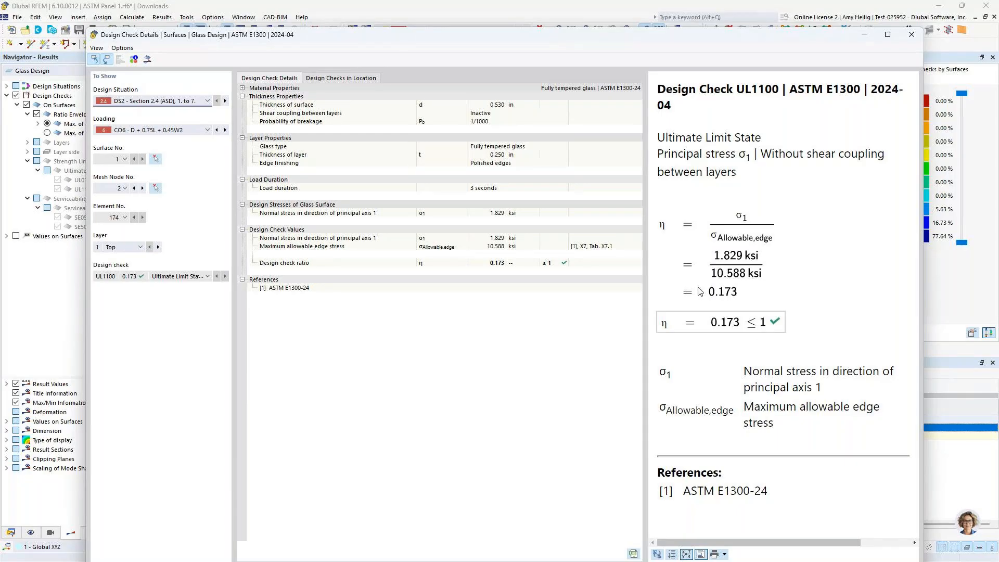
drag(666, 41, 652, 370)
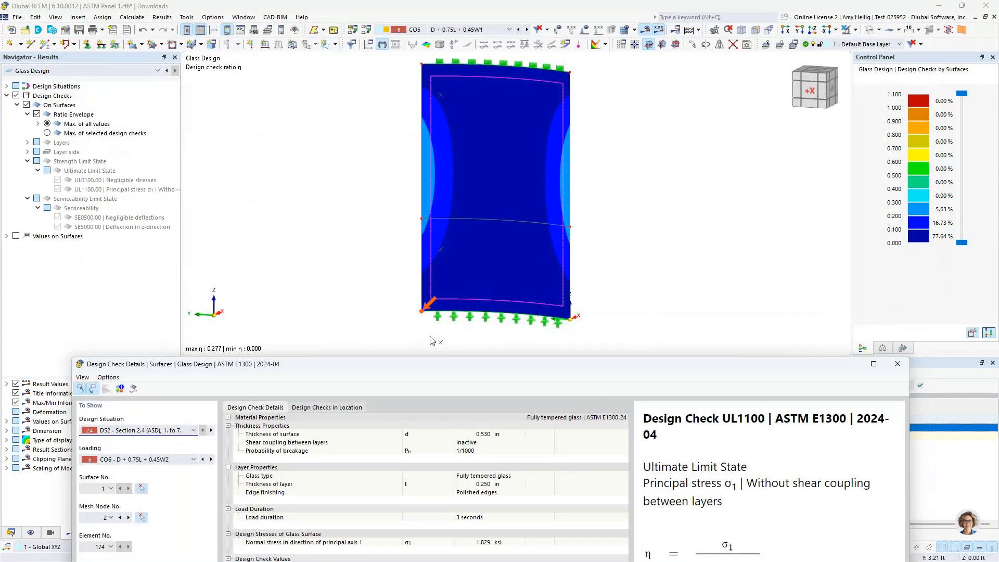
drag(469, 368, 492, 33)
- Display the result diagrams through the glass layers at the checked point, switching from design ratio to the principal axis 1 stress
click(155, 53)
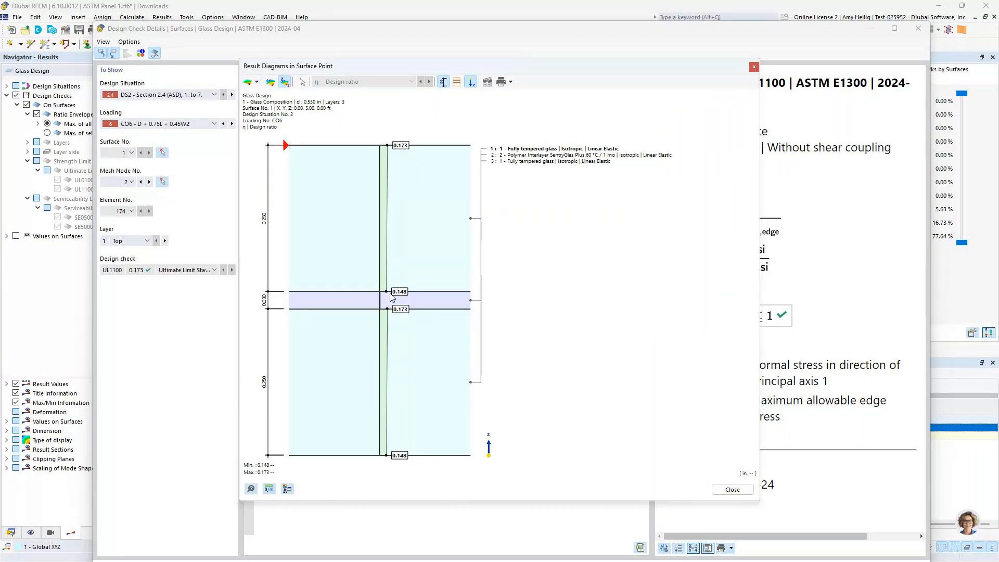
click(257, 82)
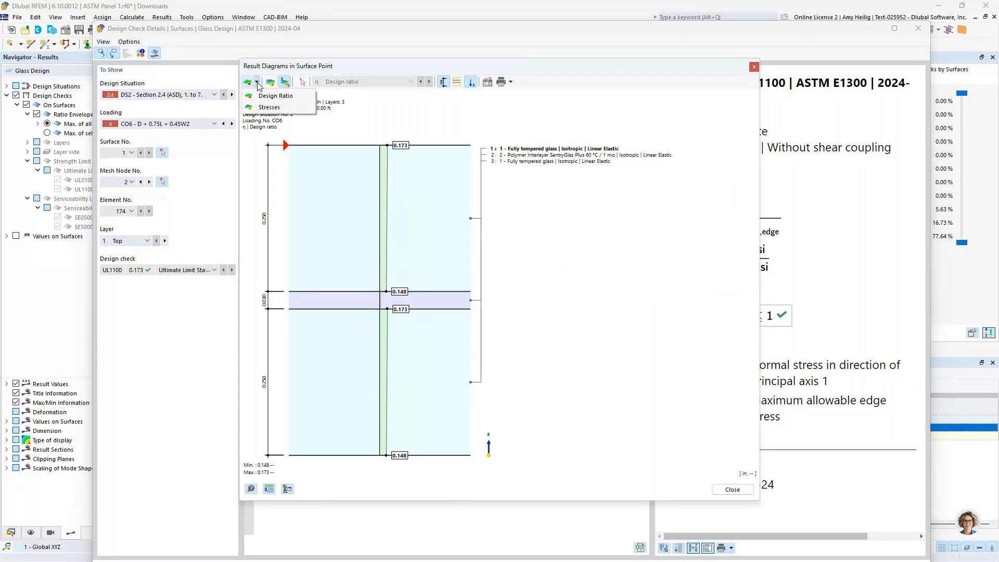
click(269, 108)
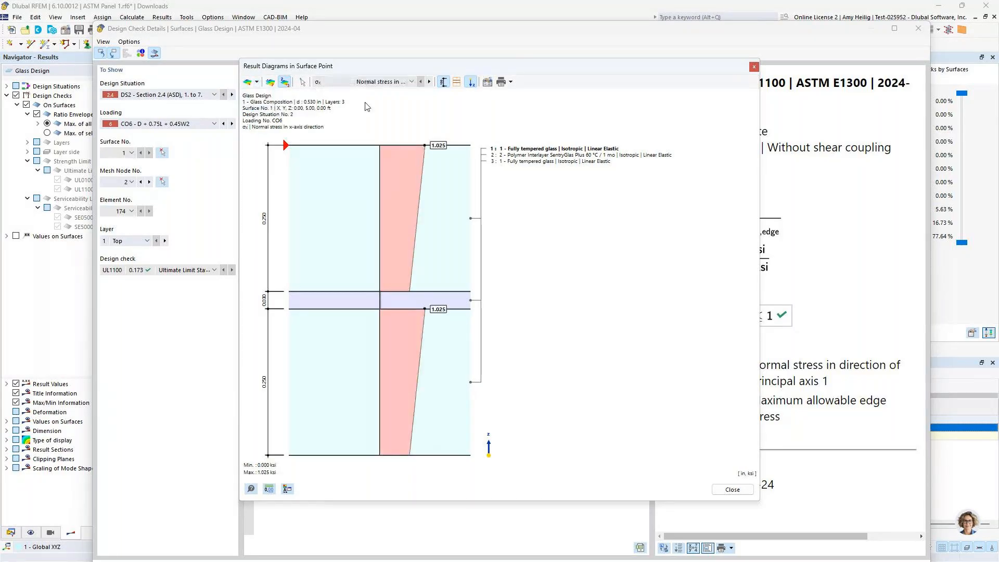
click(378, 84)
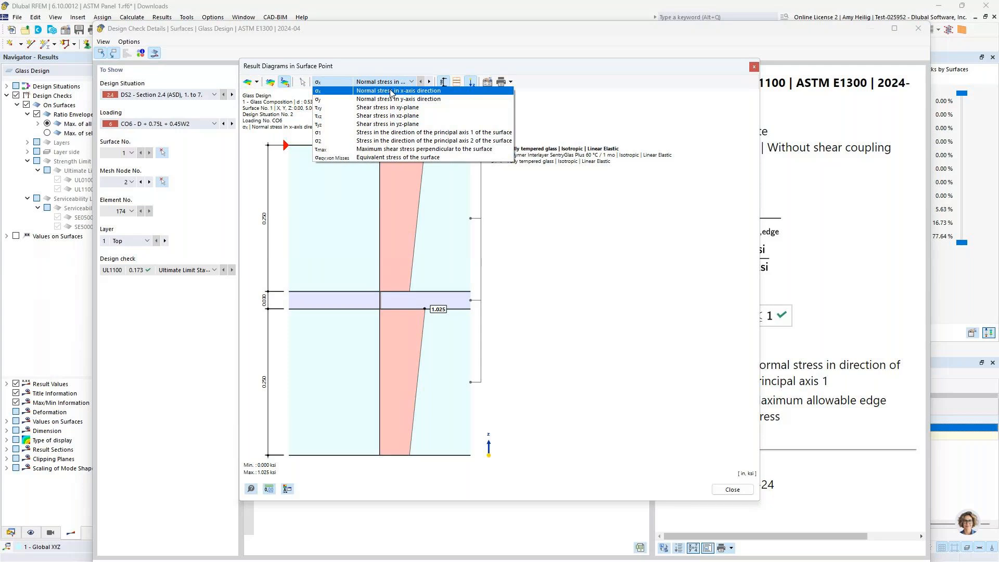
click(395, 134)
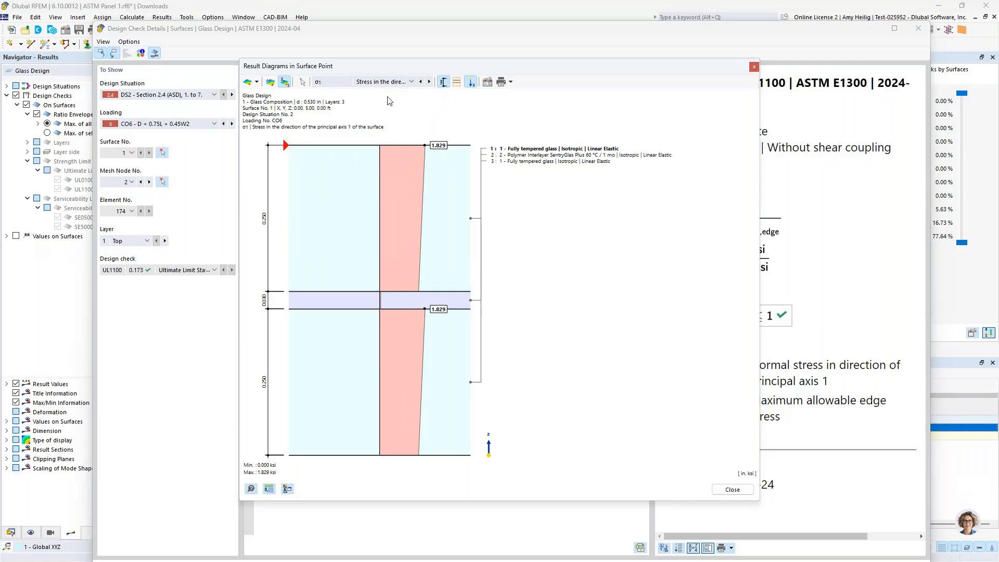
- View the layer diagrams for principal axis 2 stress and maximum shear stress perpendicular to the surface, and close the diagrams and check details
click(388, 83)
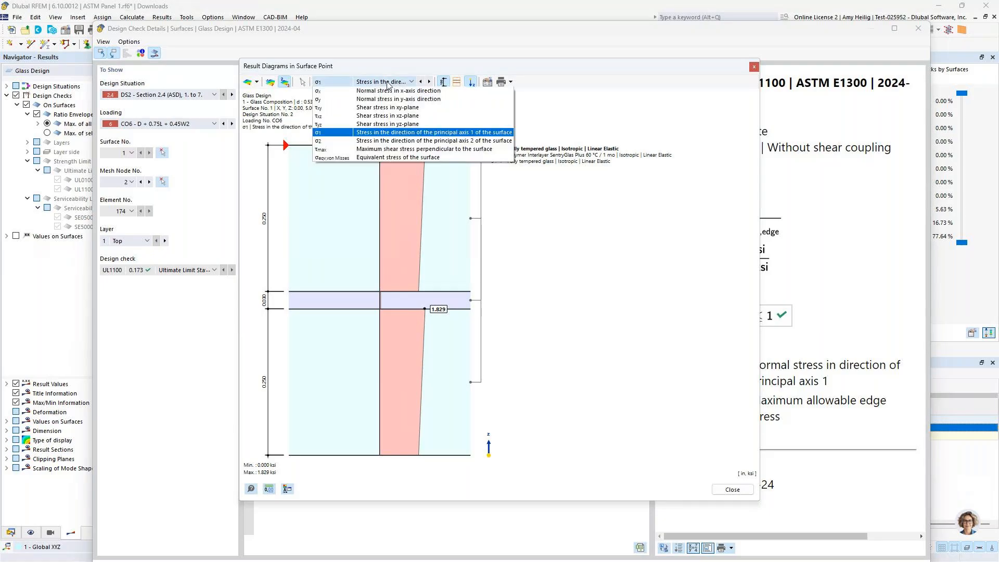
click(399, 141)
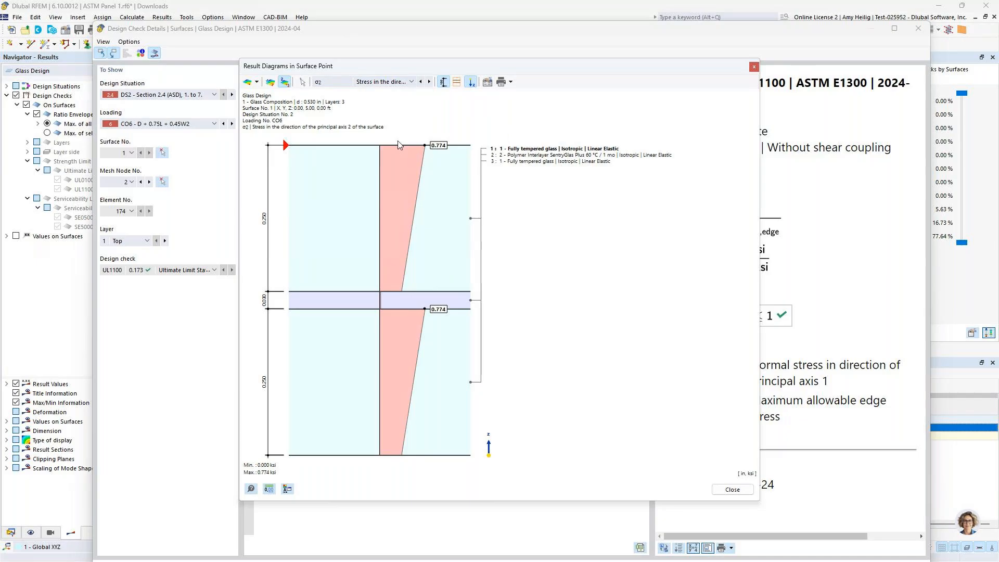
click(398, 83)
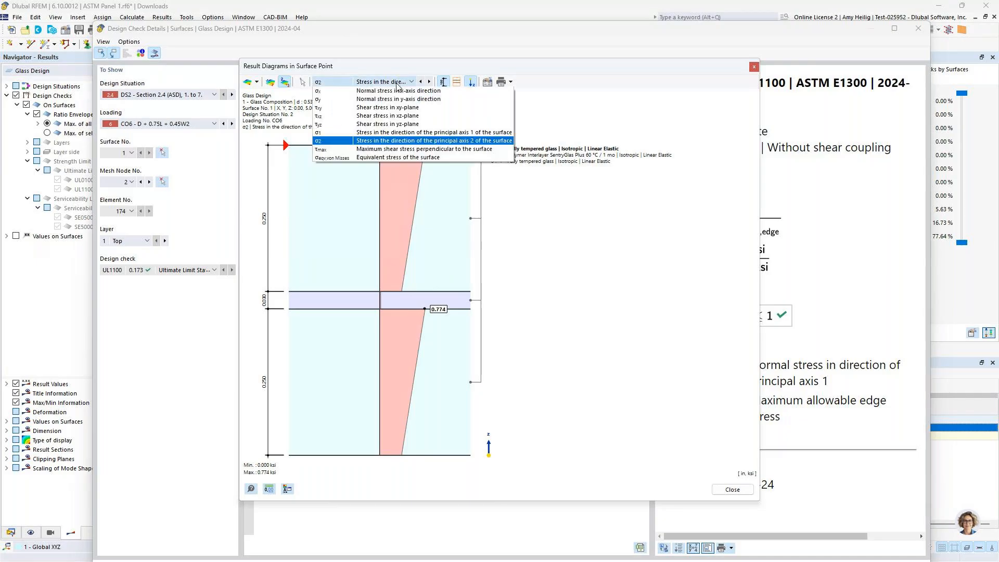
click(381, 150)
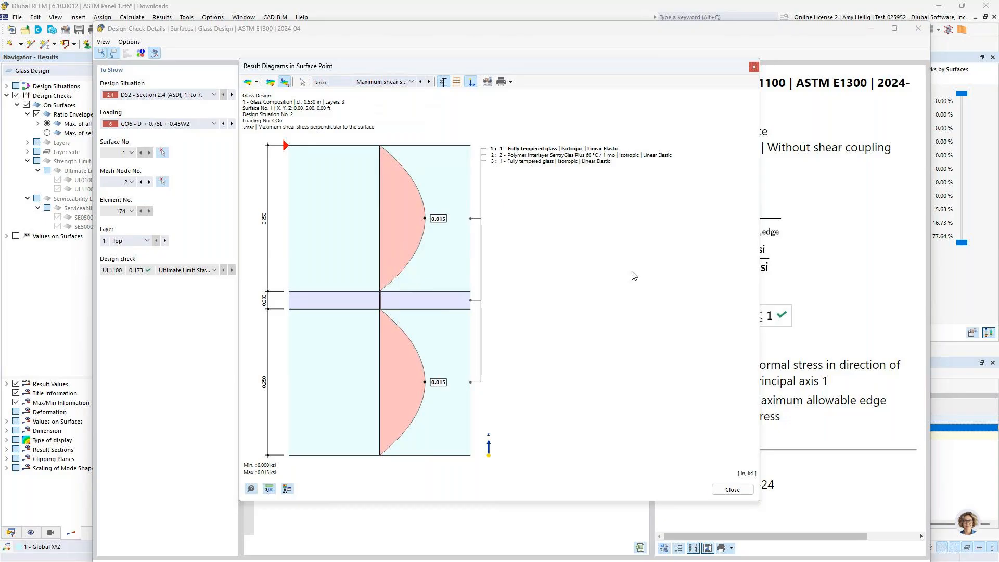
click(744, 494)
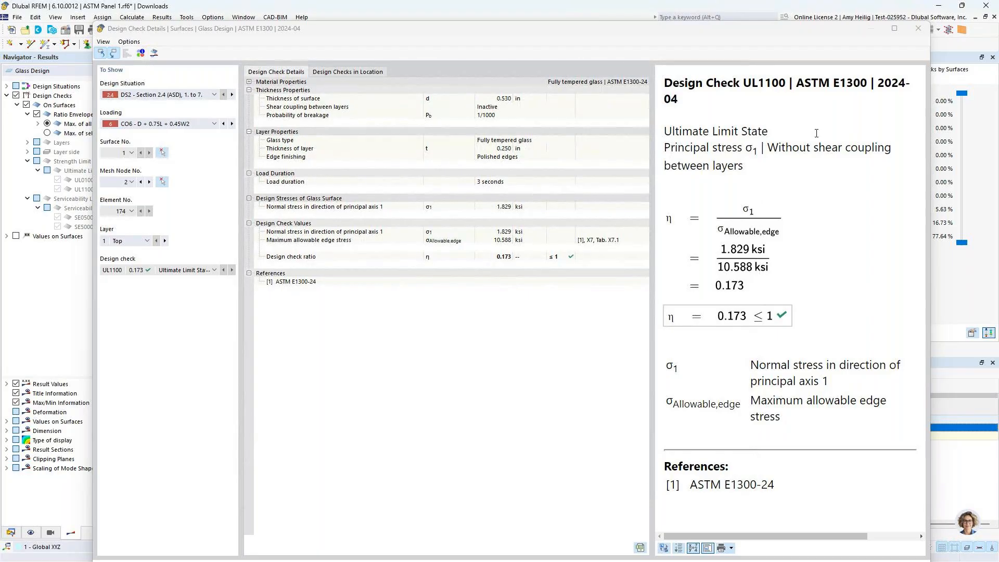
click(917, 29)
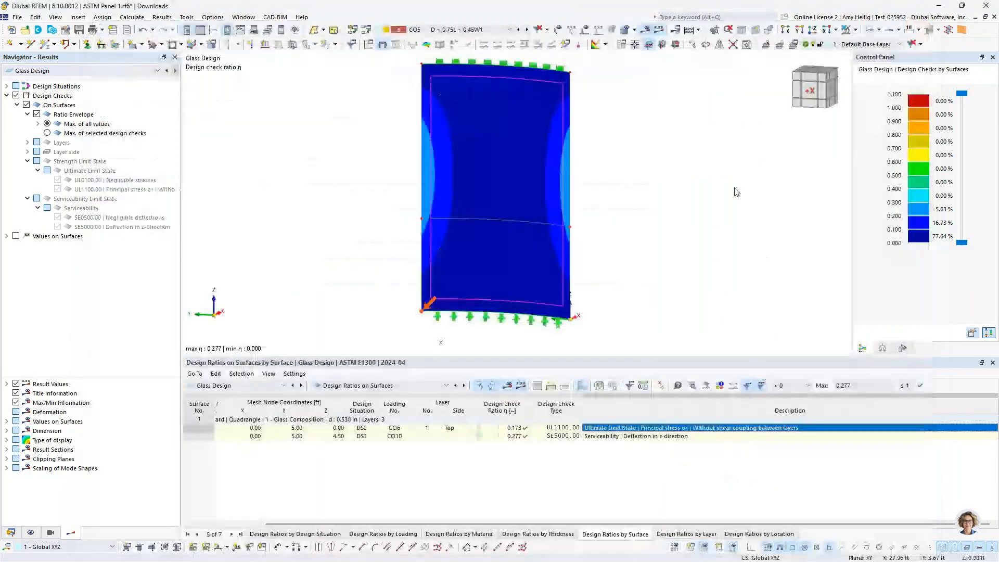
- Examine the design check details of the serviceability check for deflection in z-direction, and close them
click(652, 436)
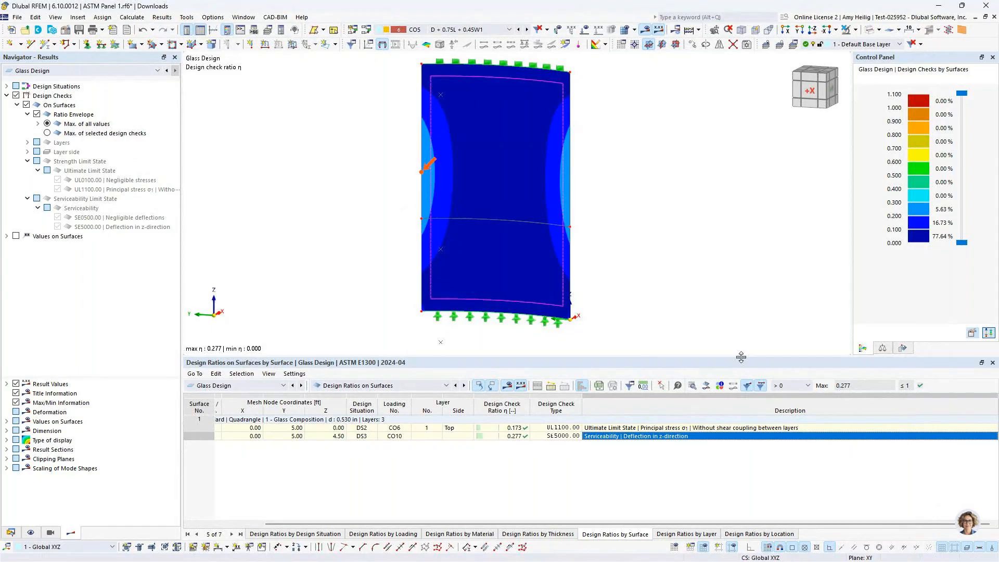
click(693, 387)
ctrl+scroll(688, 183, up, 3)
ctrl+scroll(688, 183, up, 1)
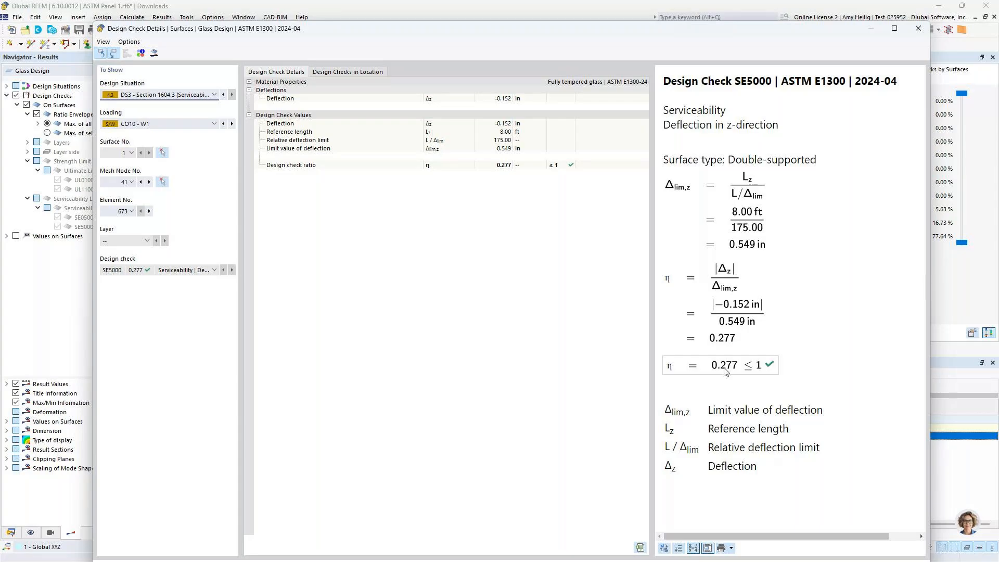
click(918, 30)
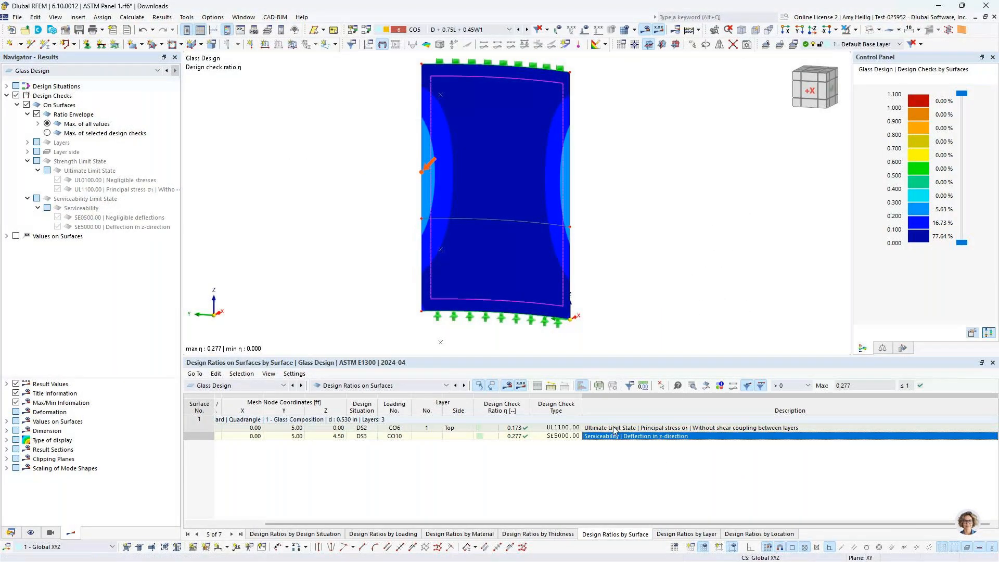
- List the design ratios by location and select the layer 1 bottom principal stress σ1 check at coordinates 0.53, 2.02, 1.75 ft
click(751, 535)
drag(678, 356, 677, 287)
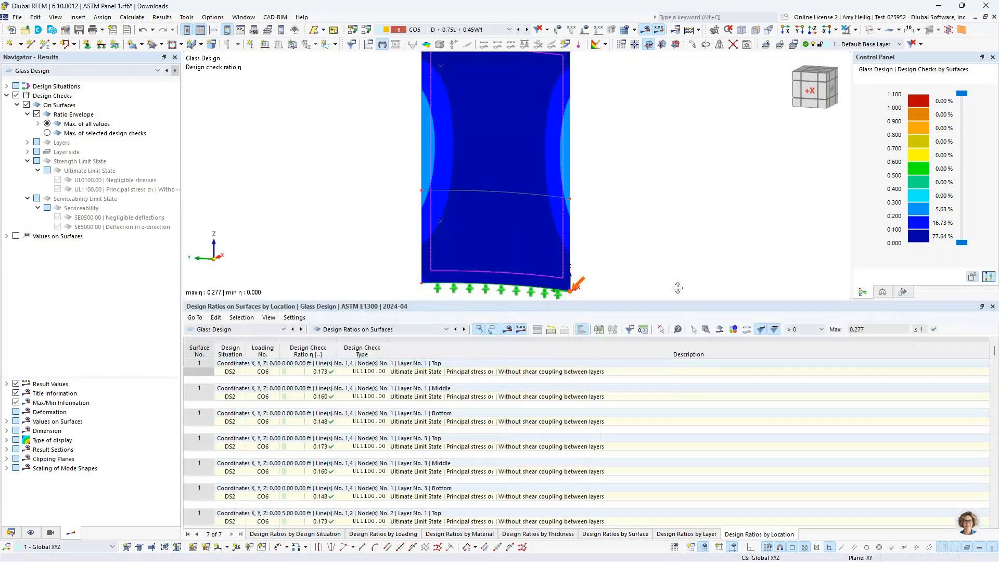
scroll(654, 395, down, 2)
scroll(653, 396, down, 3)
drag(993, 338, 993, 407)
click(524, 451)
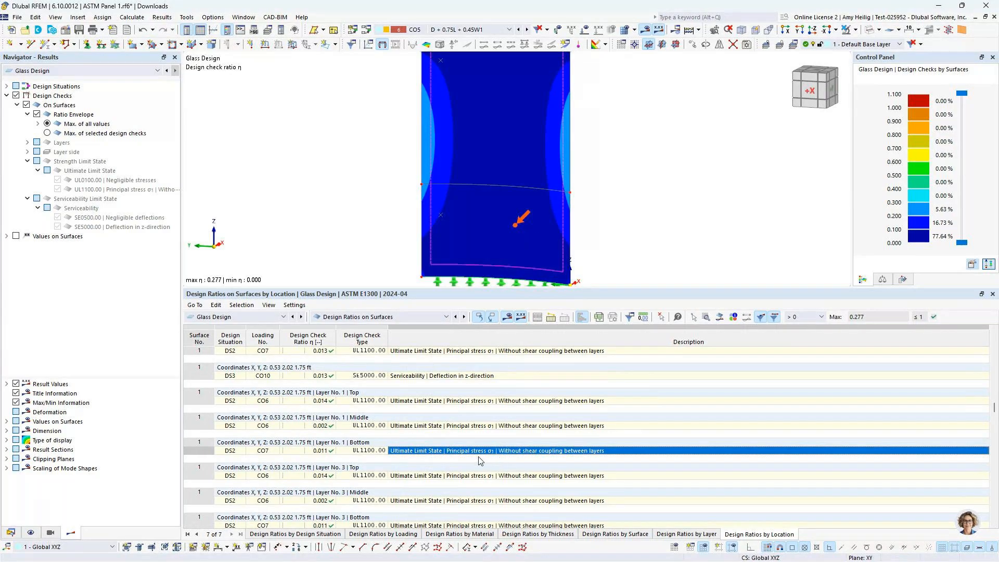
- Review the check details for the selected location against the panel model, close them, and shrink the results table to reveal the whole panel
click(706, 317)
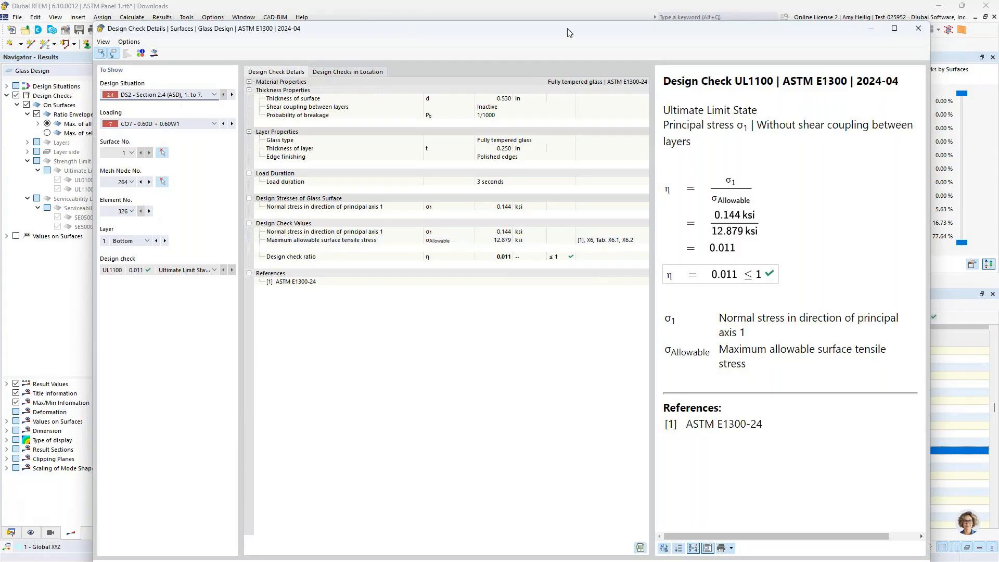
drag(569, 32, 546, 327)
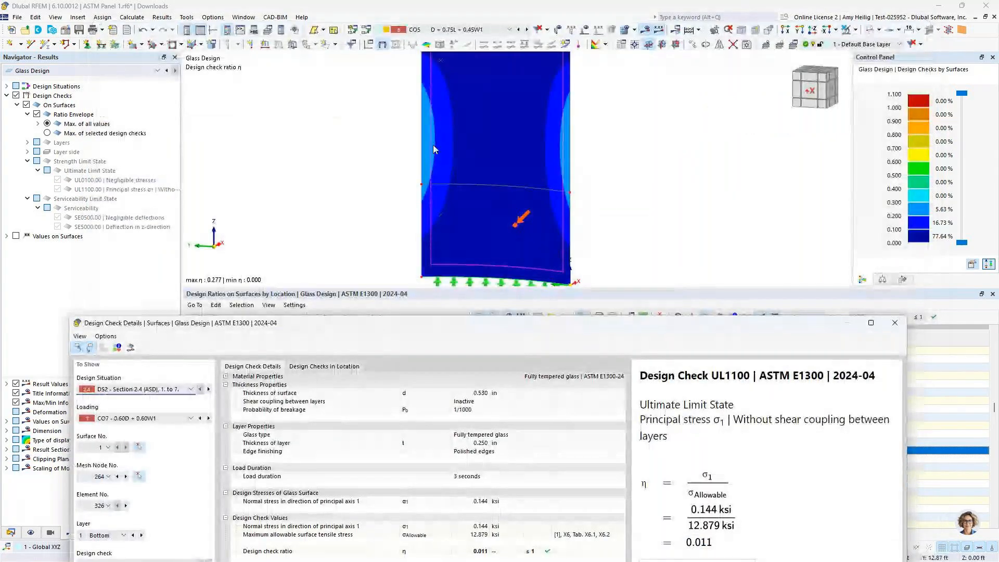
drag(624, 326, 629, 108)
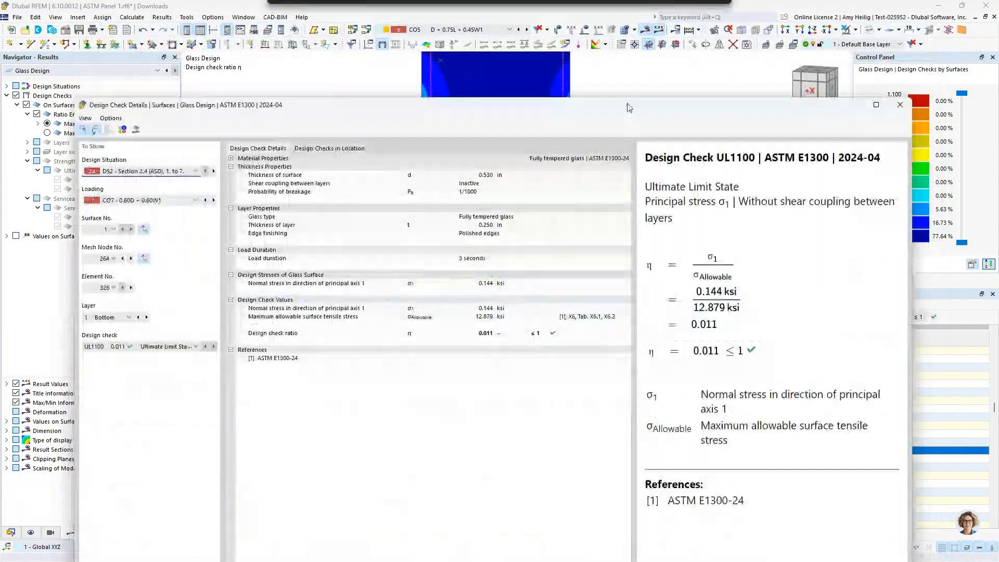
click(901, 107)
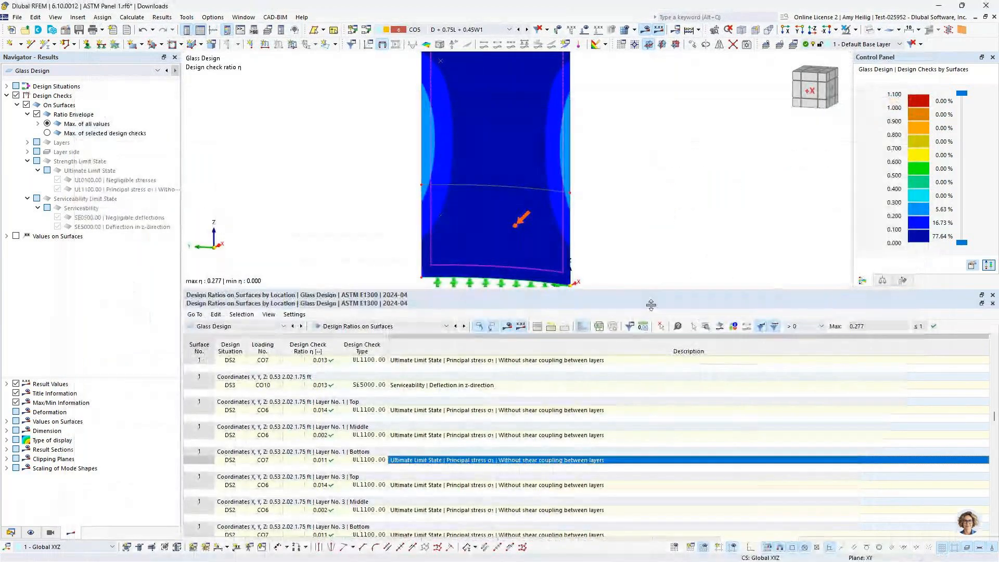
drag(647, 393, 647, 405)
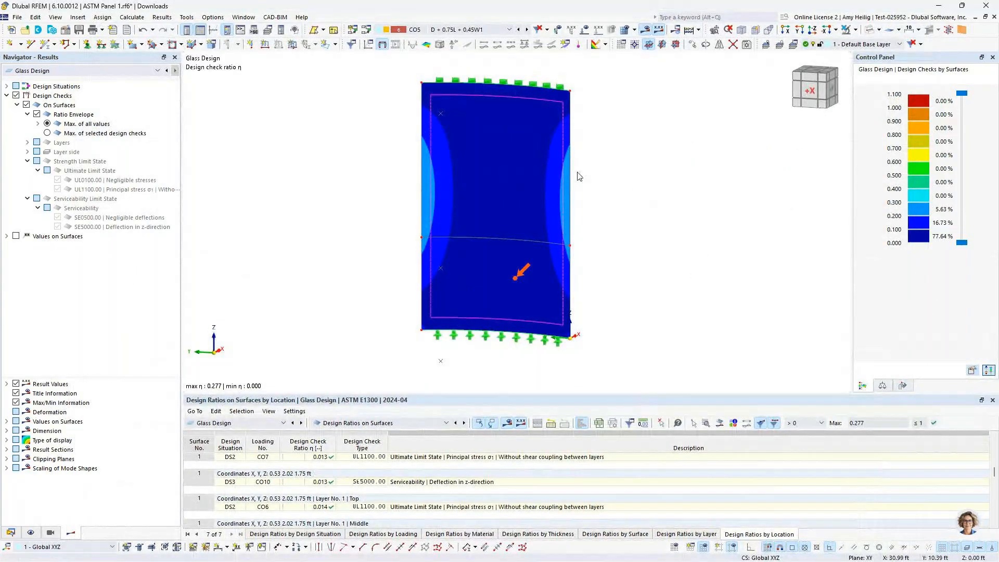
- Switch the results from glass design to static analysis and collapse the layer side, layer thickness and stress result groups
click(130, 71)
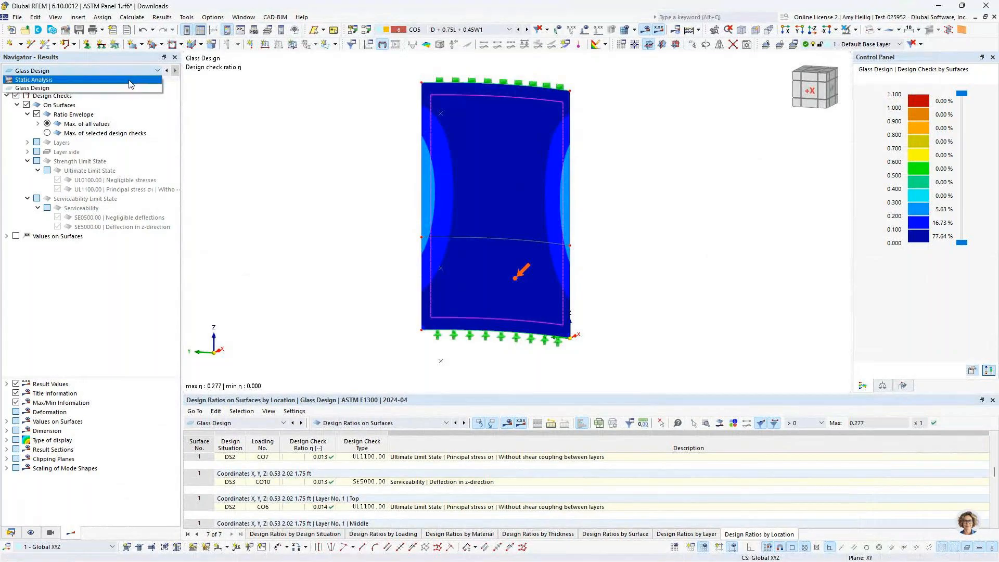
click(130, 80)
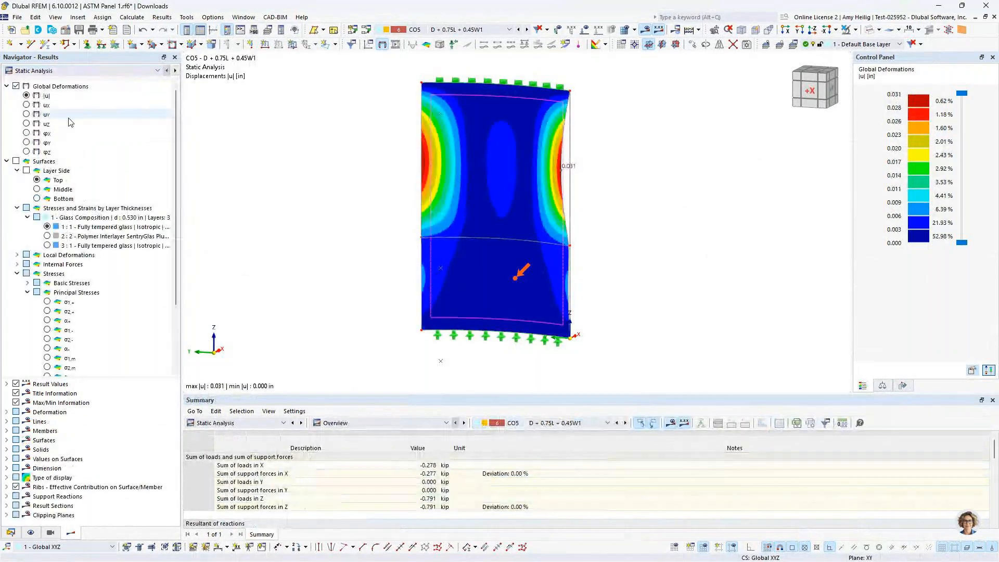
click(16, 171)
click(17, 180)
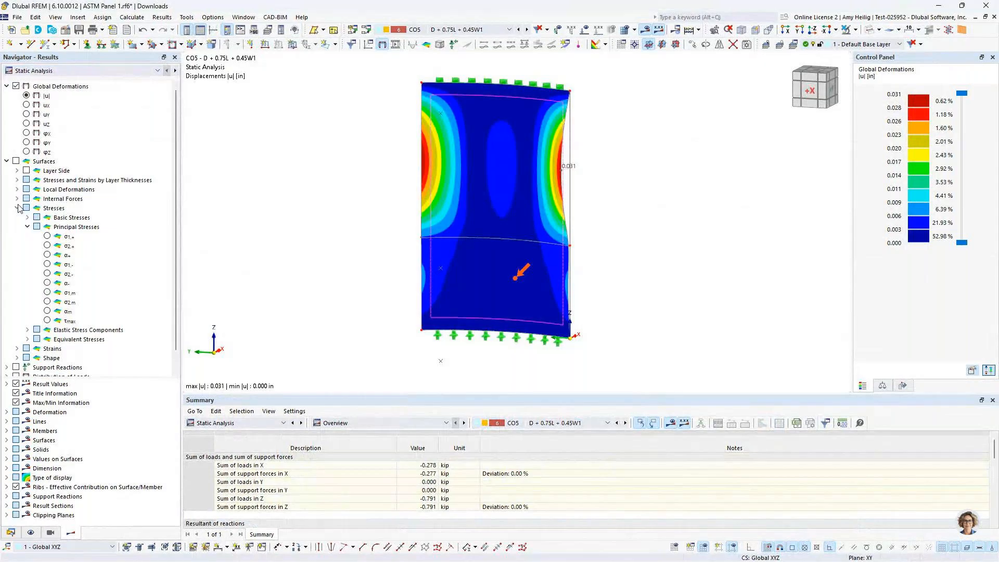
click(17, 208)
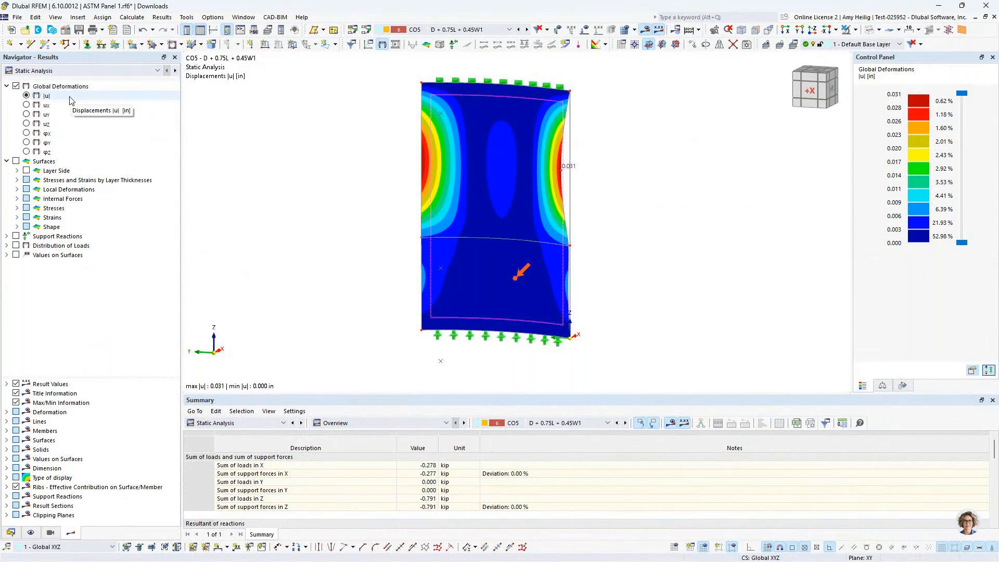
- View the panel's global displacements |u| for load combination CO7 (0.60D + 0.60W1) and display the line support reactions
click(528, 30)
click(528, 30)
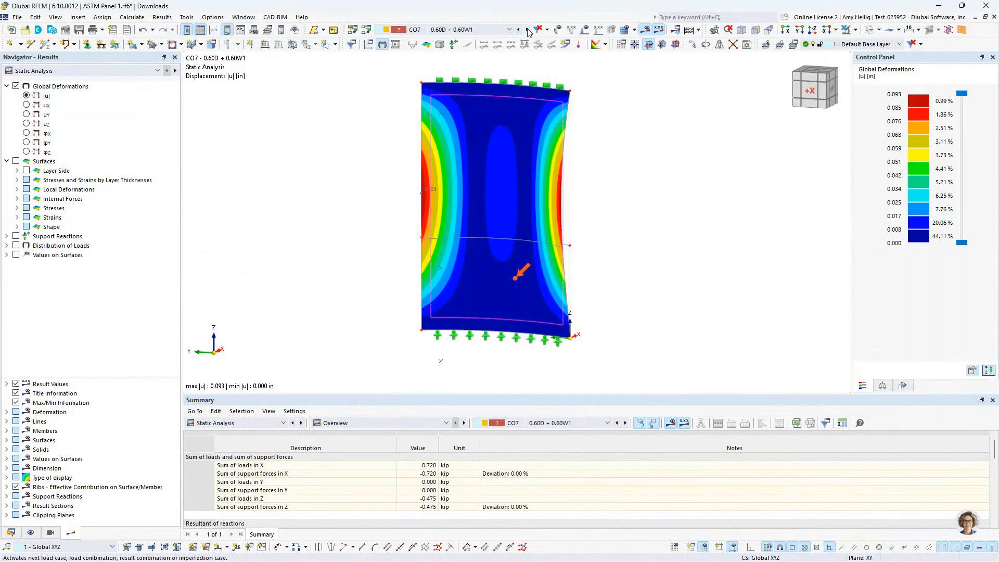
ctrl+middle_drag(592, 183, 458, 137)
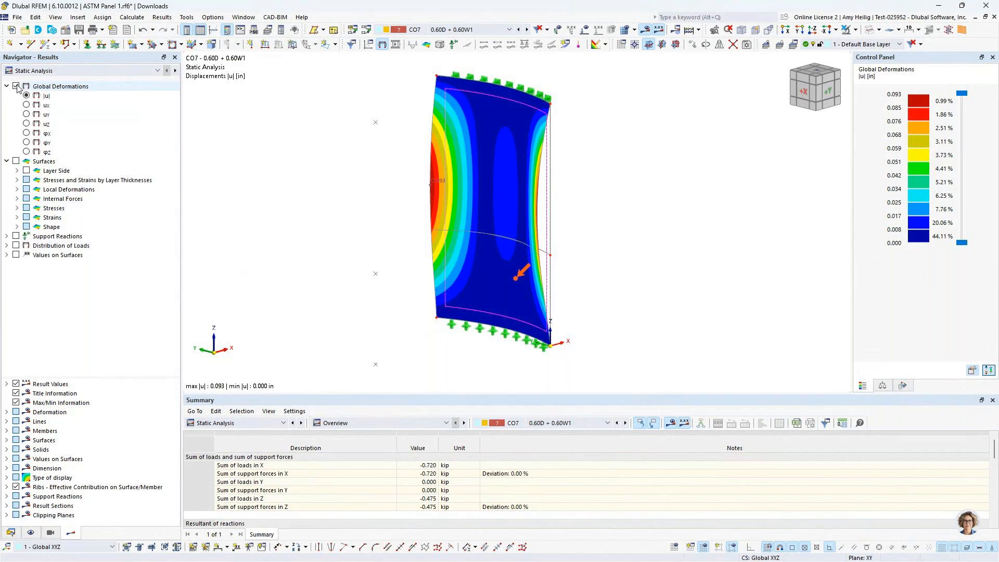
click(16, 236)
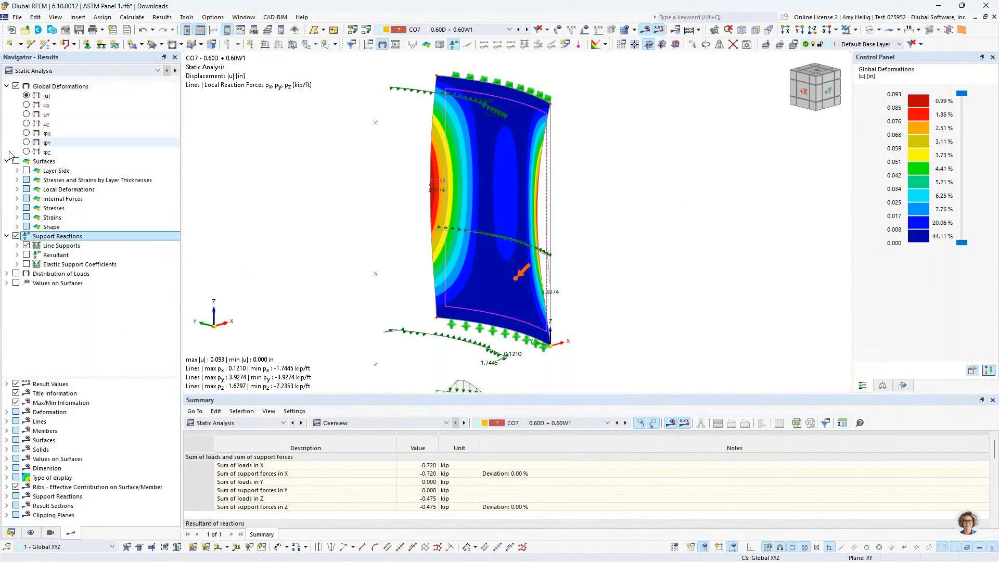
- Hide the global deformations and list the CO7 line support forces in the results table by line
click(16, 86)
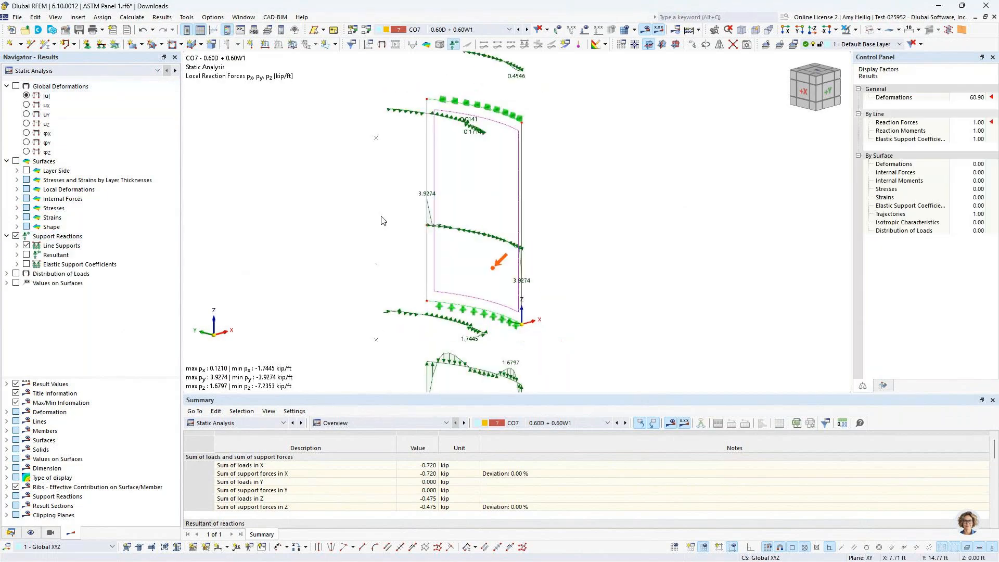
scroll(381, 220, down, 1)
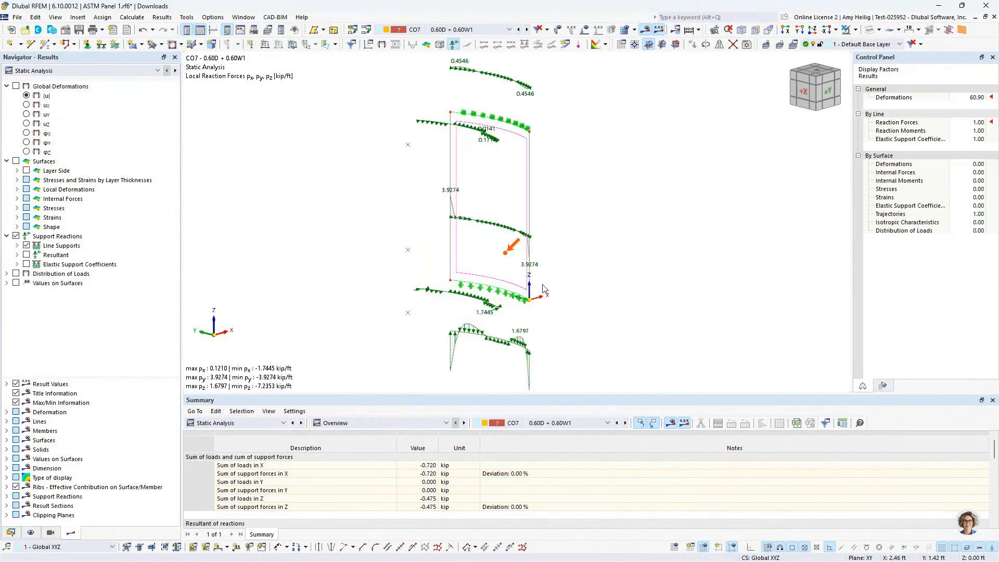
click(346, 422)
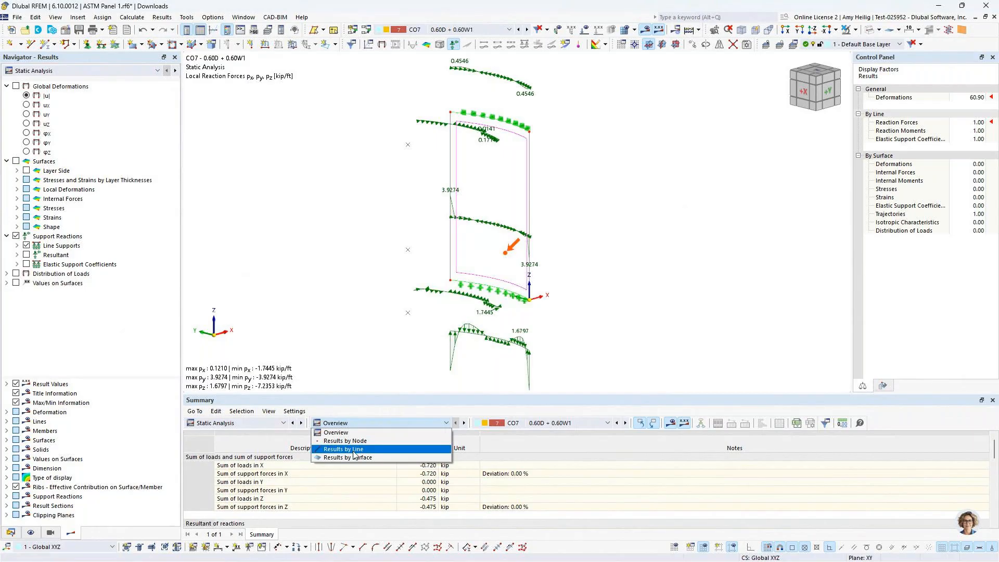
click(353, 451)
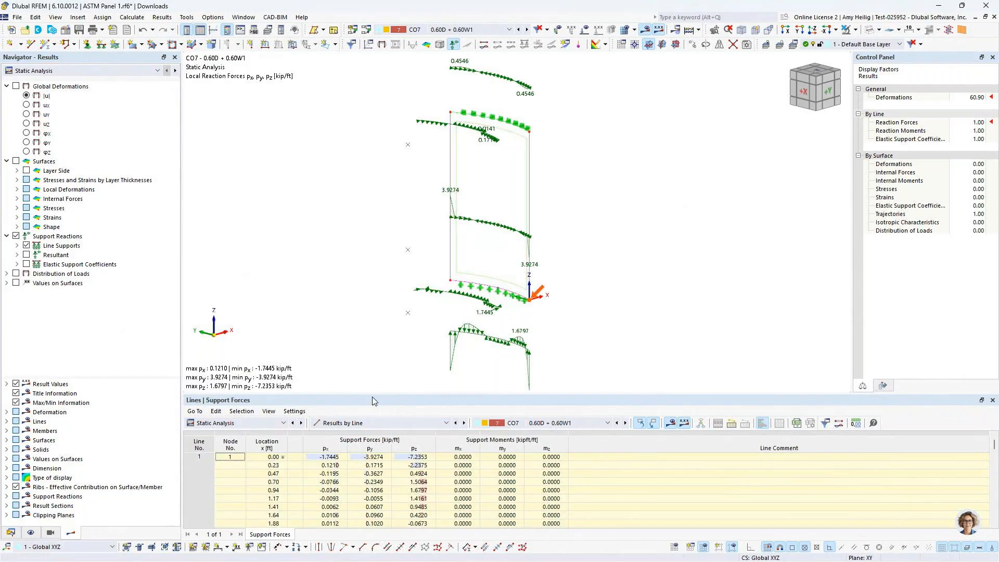
drag(373, 393, 385, 341)
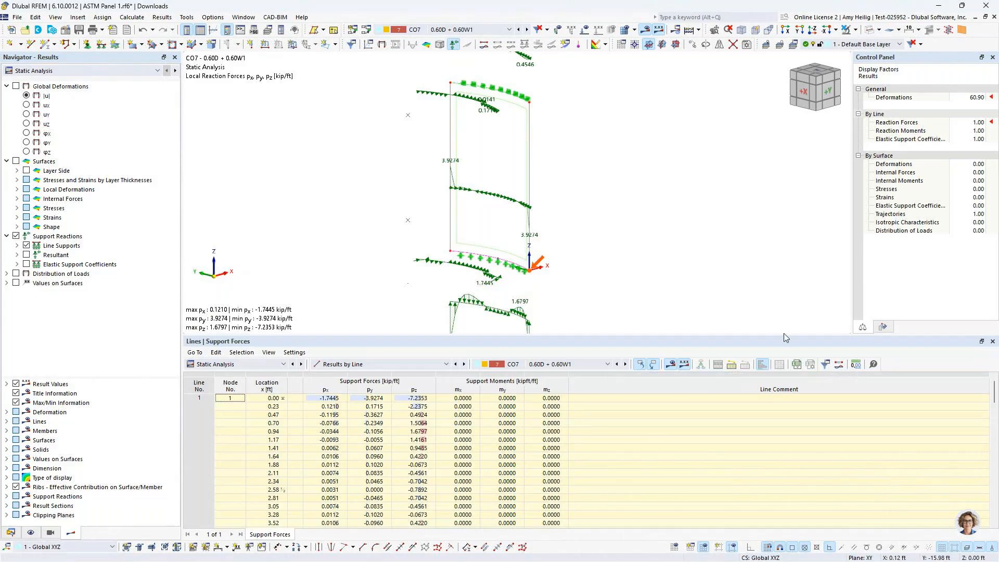
drag(783, 334, 783, 438)
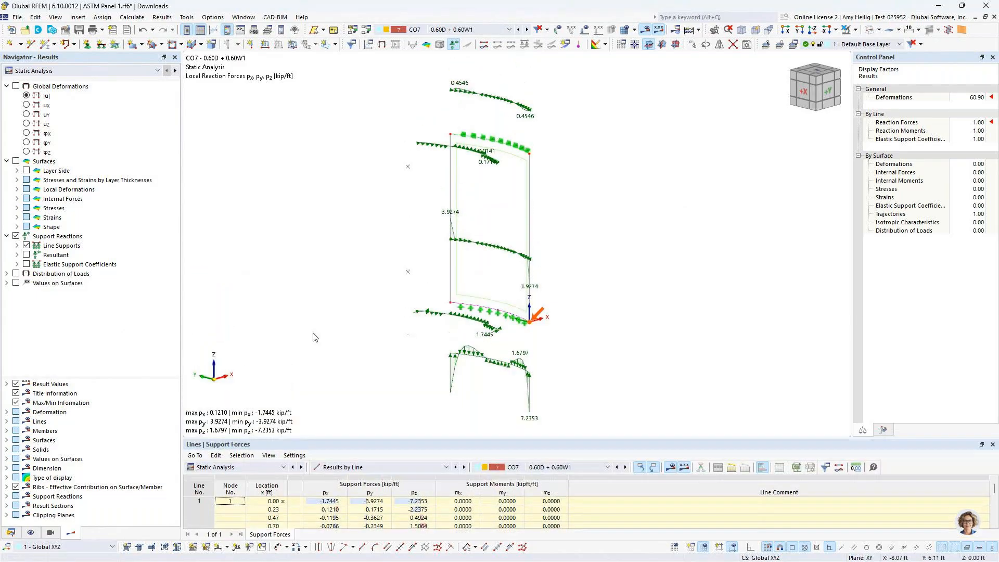
- Turn off the support reactions and display the surface results on the panel instead
double_click(13, 237)
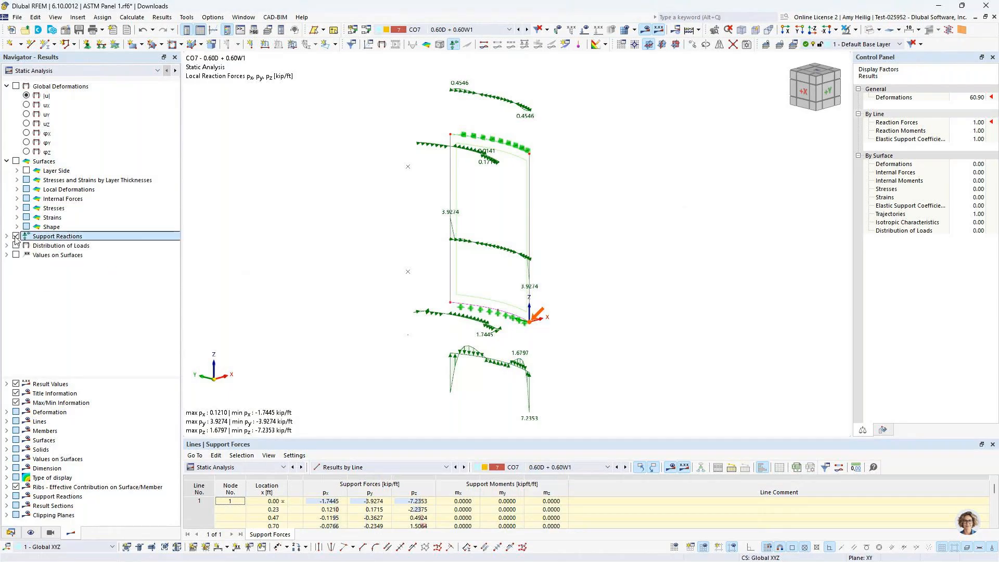
click(16, 237)
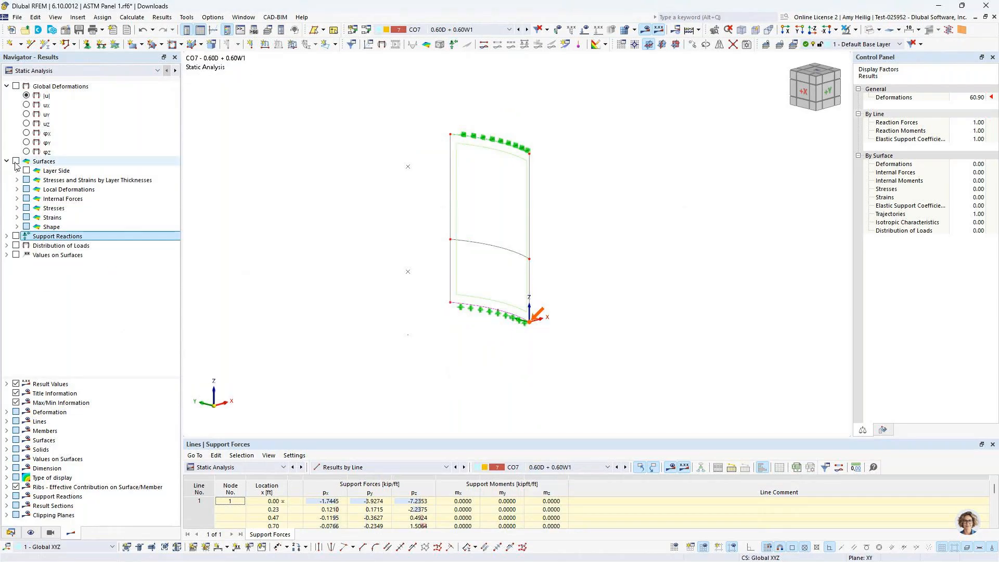
click(16, 161)
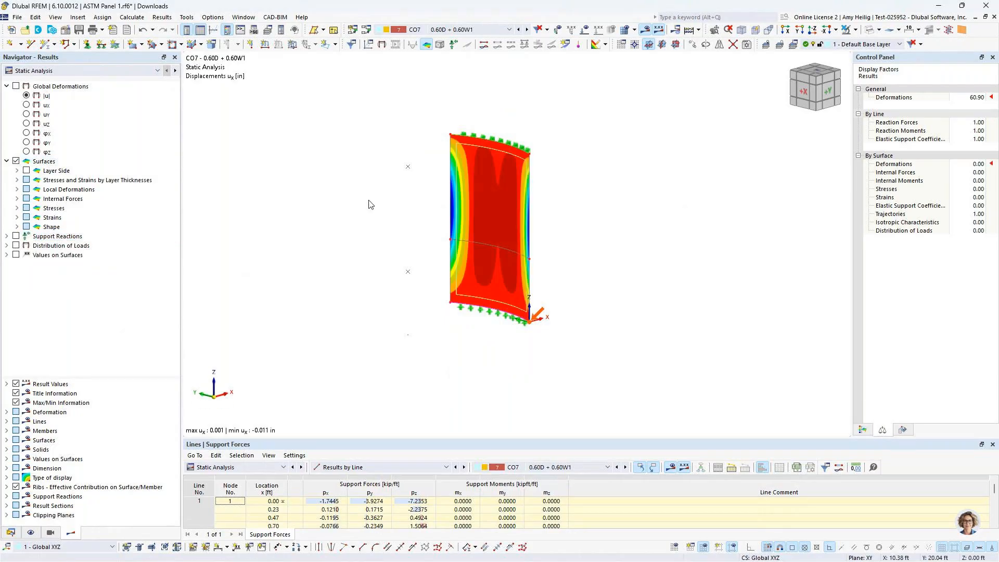
- Display principal stress σ1 for the top side of the first fully tempered glass layer, with results shown by layer side
click(18, 180)
click(17, 171)
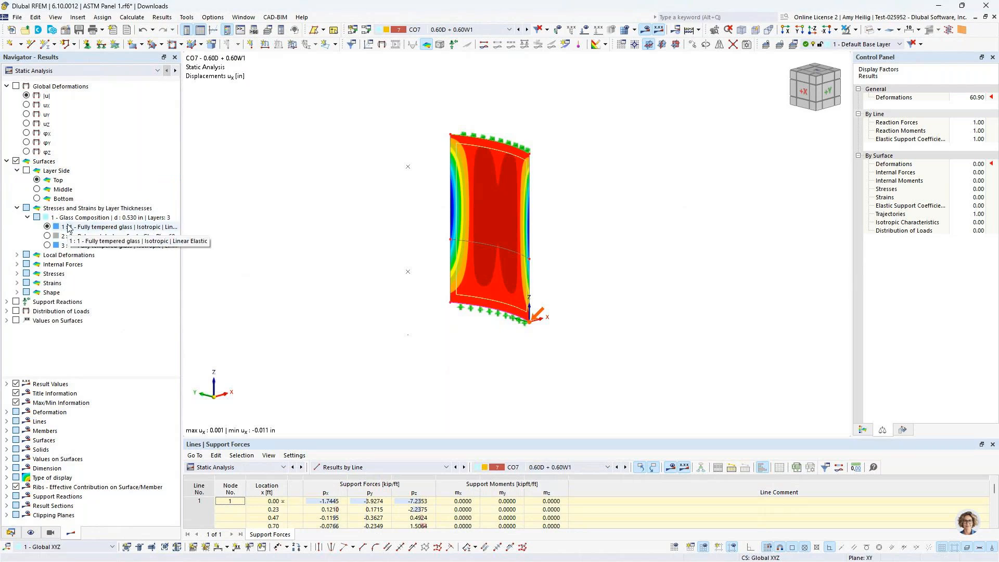
click(16, 273)
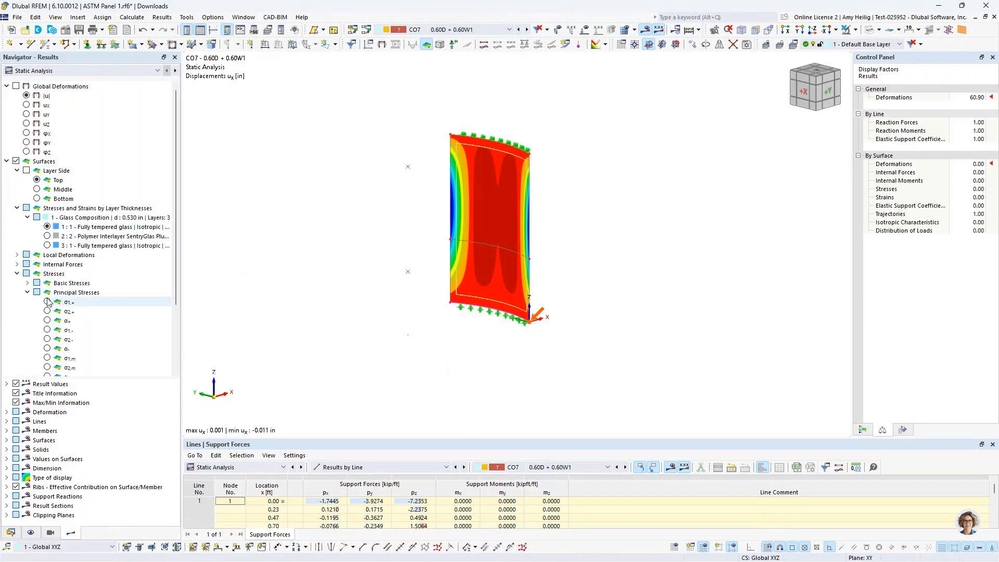
click(47, 302)
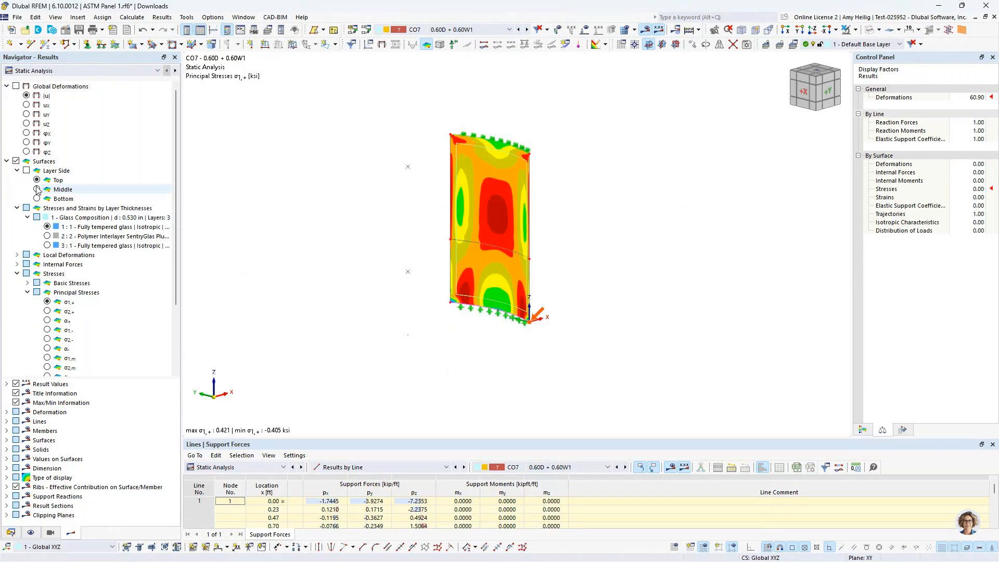
click(26, 171)
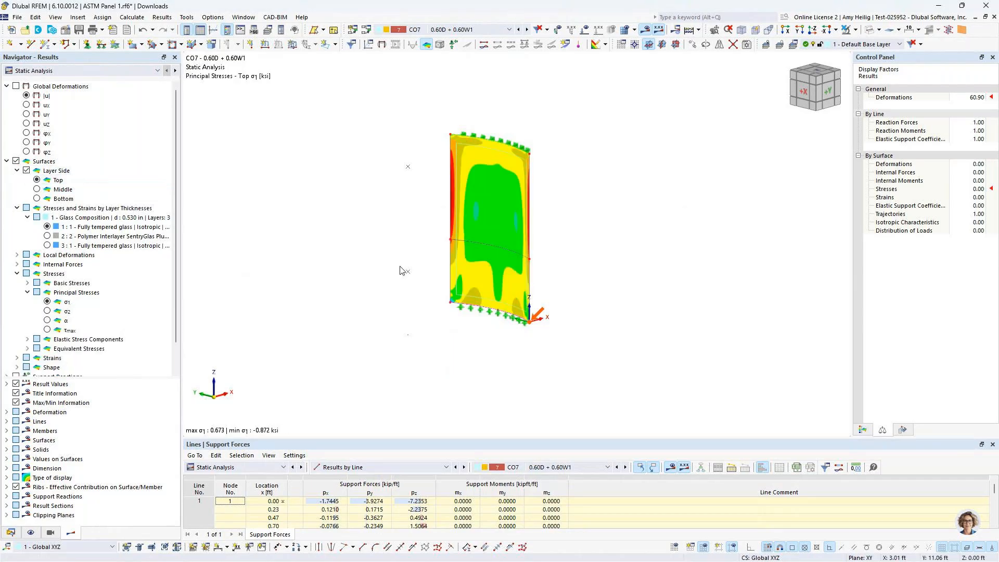
click(800, 92)
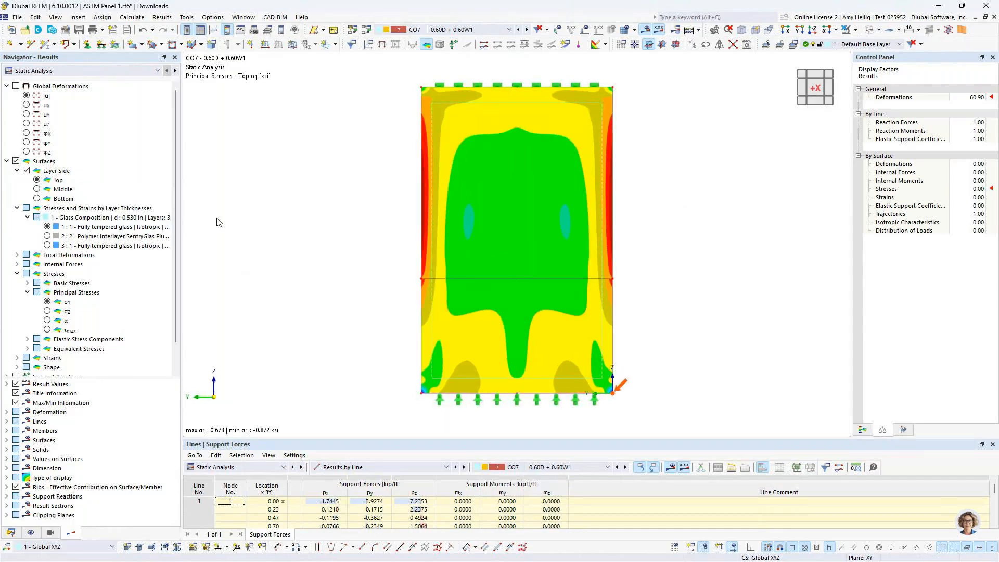
- Inspect σ1 on the bottom side of glass layer 1, and on the top and bottom sides of glass layer 3
click(36, 198)
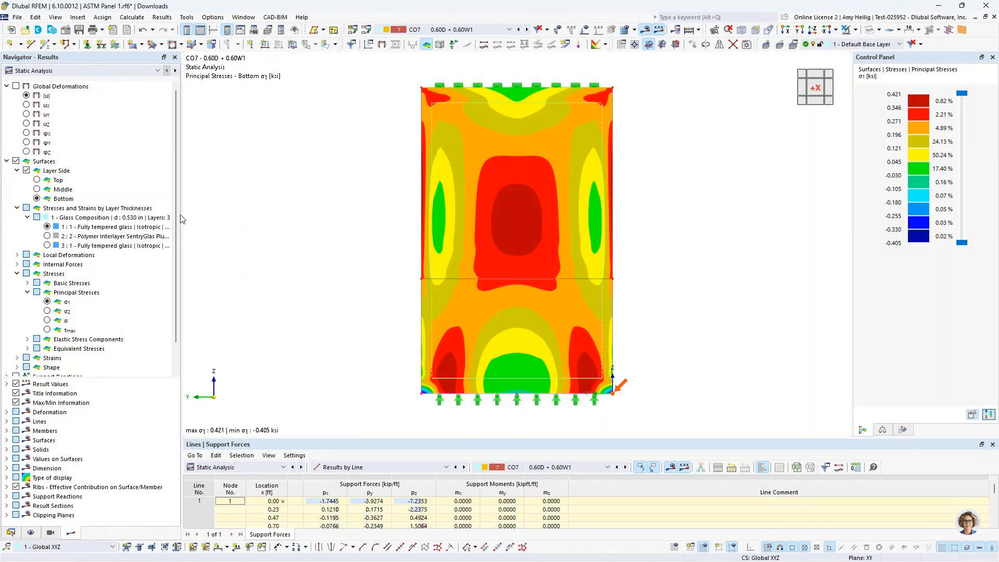
click(63, 246)
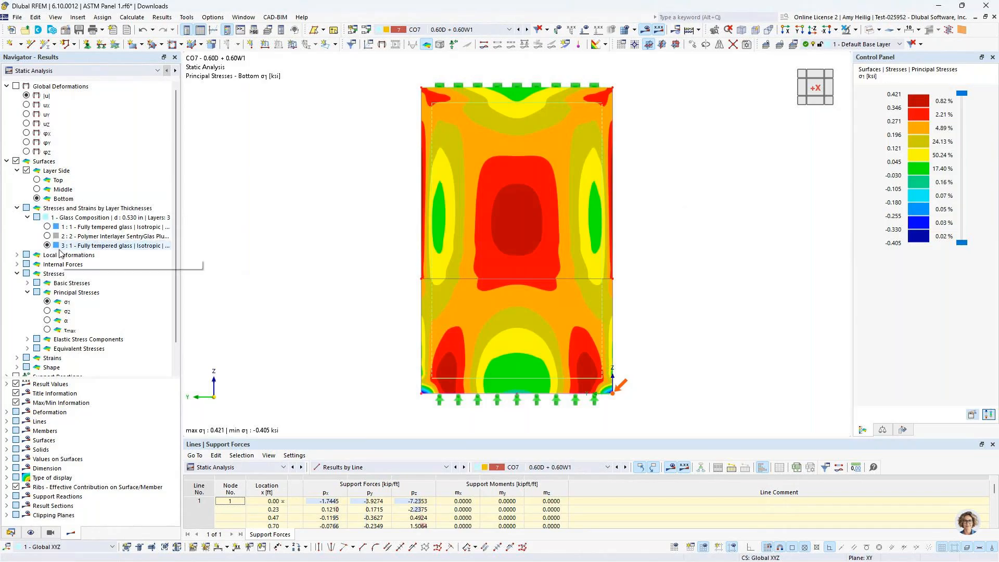
click(37, 179)
click(36, 198)
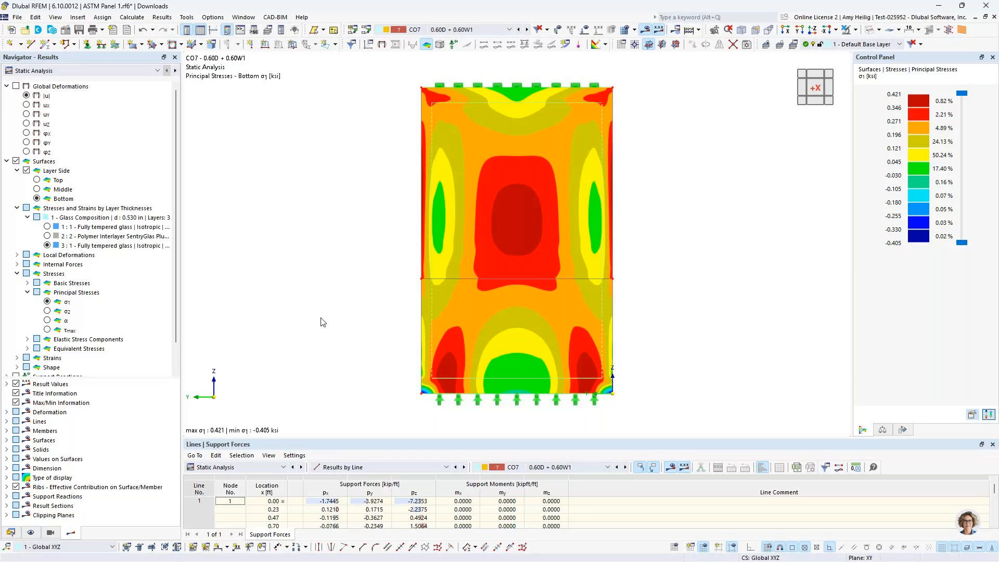
- Switch to the Alum Extrusion section in RSECTION and inspect its parts and elements 1 and 2 on the cross-section
key(super+Tab)
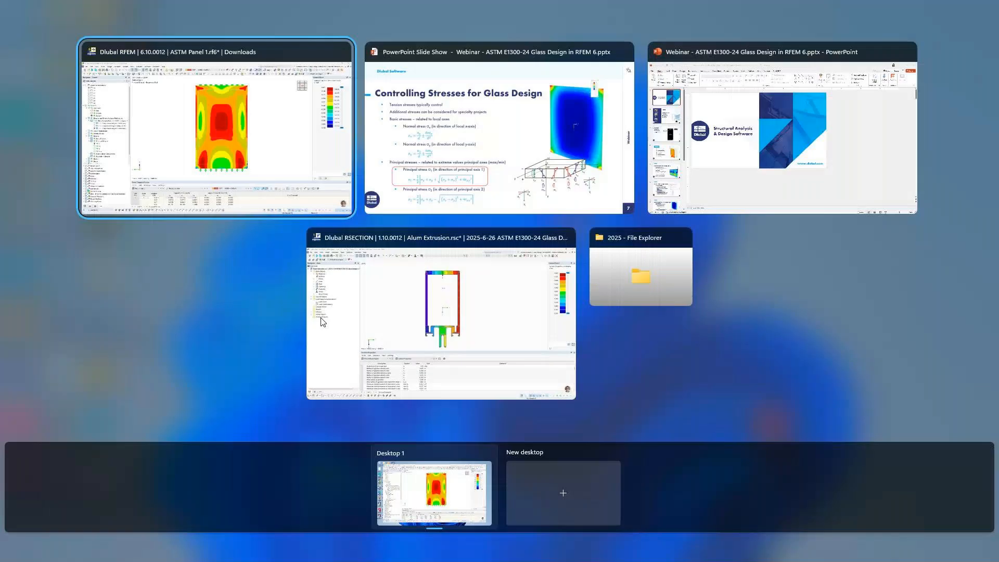
click(513, 319)
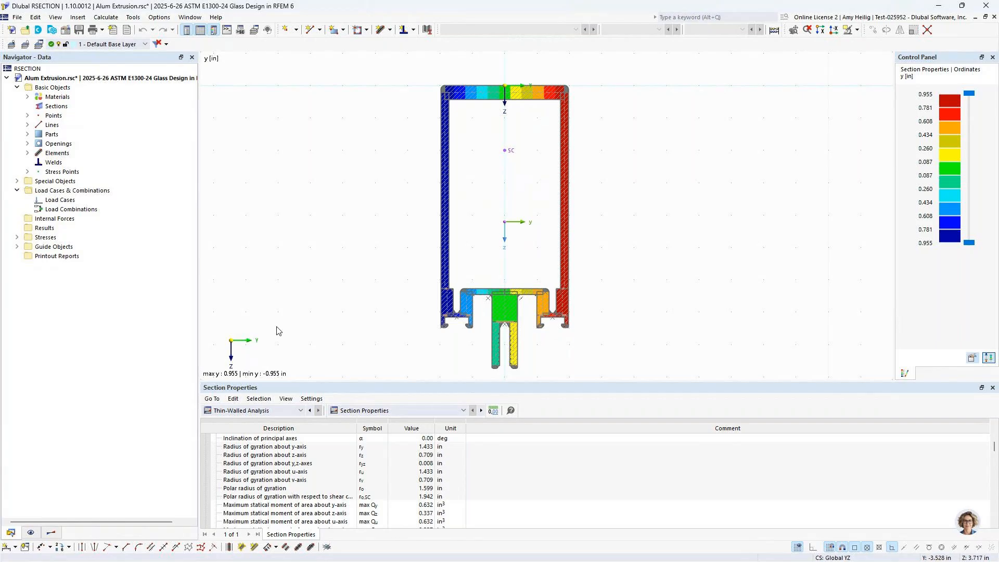
click(27, 134)
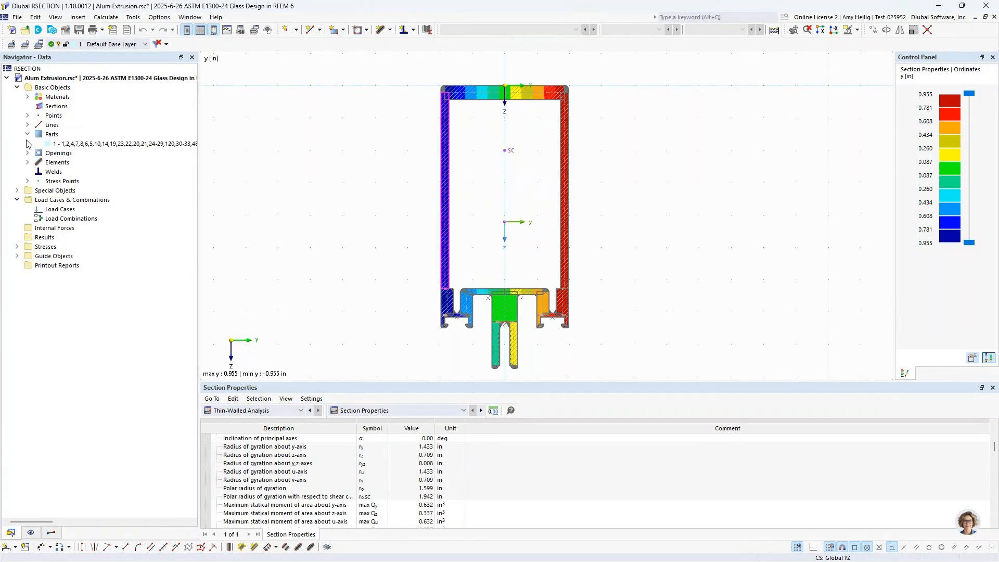
click(27, 163)
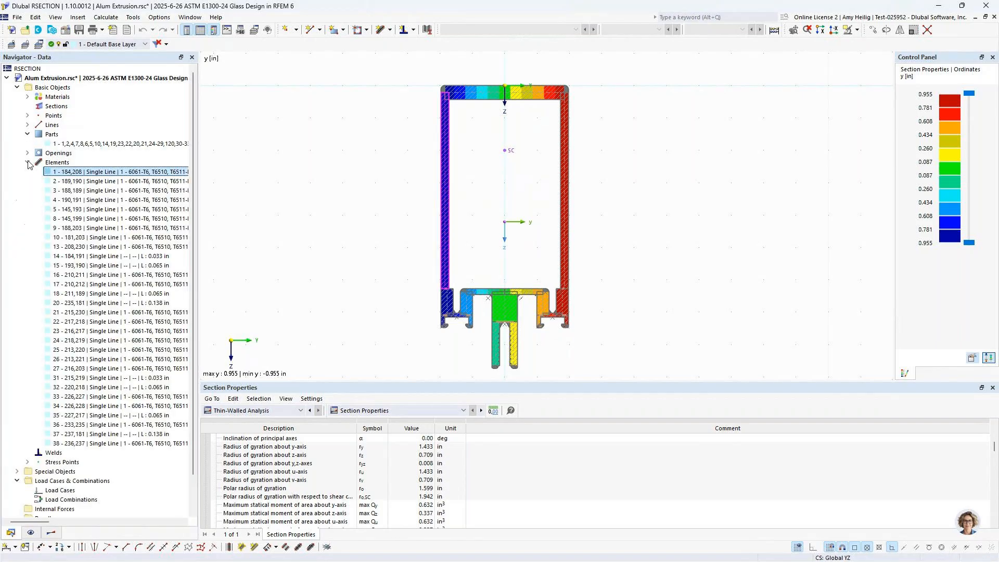
click(77, 183)
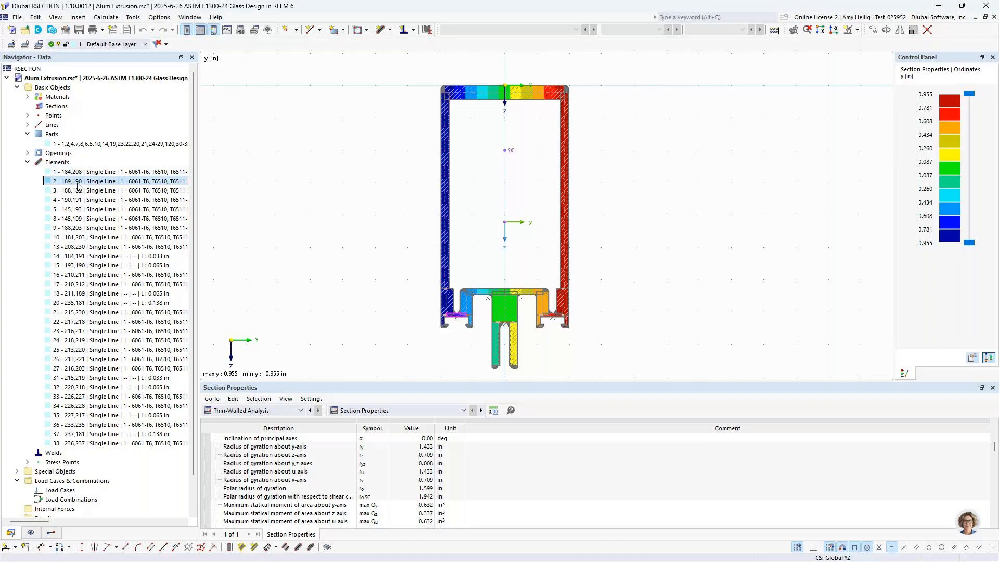
click(82, 174)
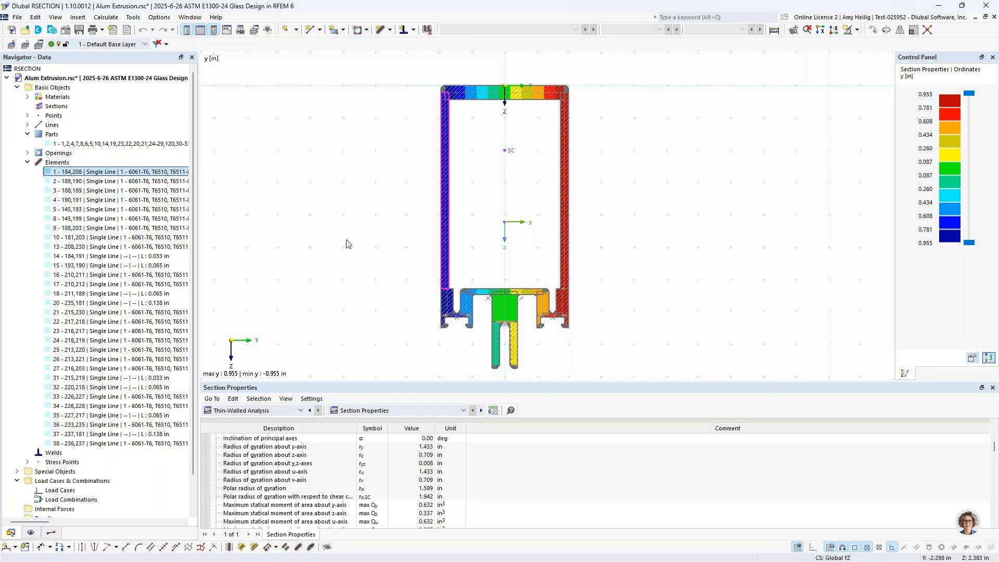
click(27, 162)
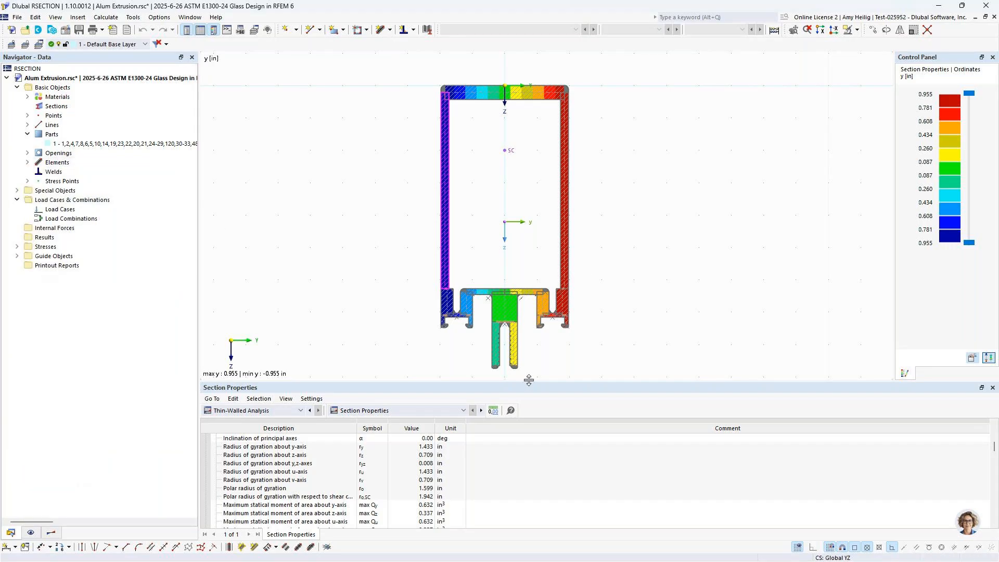
- Review the extrusion's thin-walled section properties, from geometry and sectional area to bending properties and elastic section moduli
drag(529, 380, 530, 260)
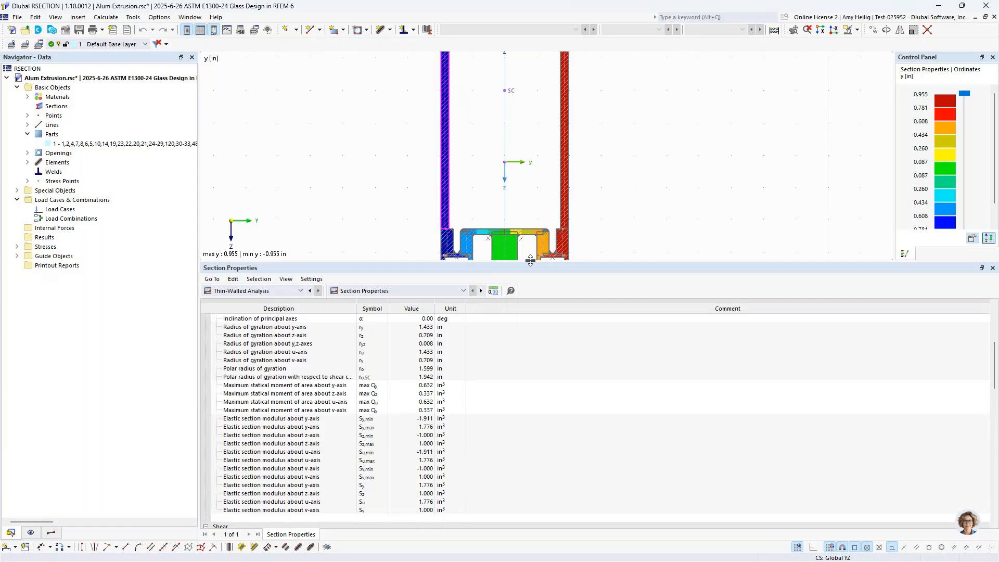
scroll(460, 378, up, 6)
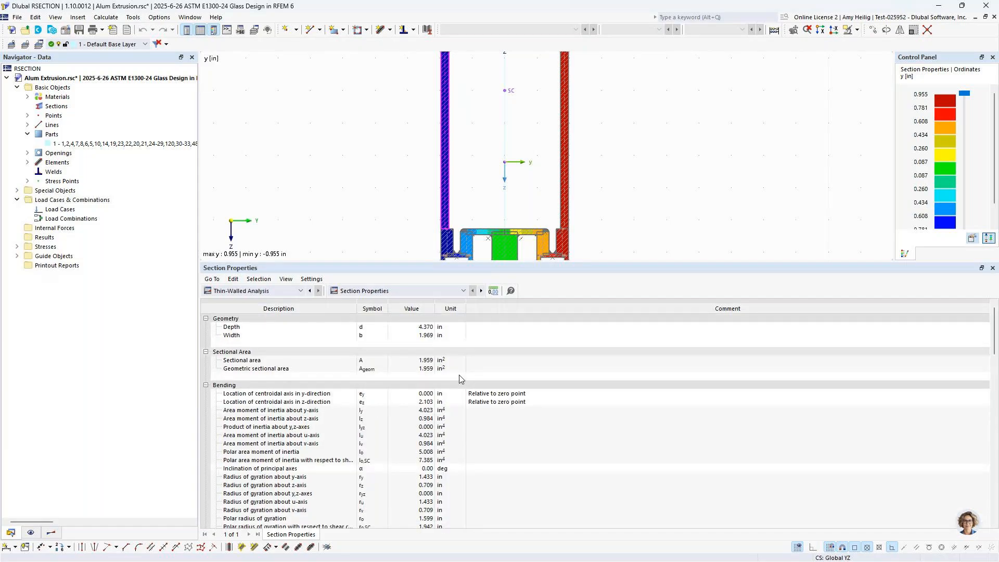
scroll(417, 416, down, 4)
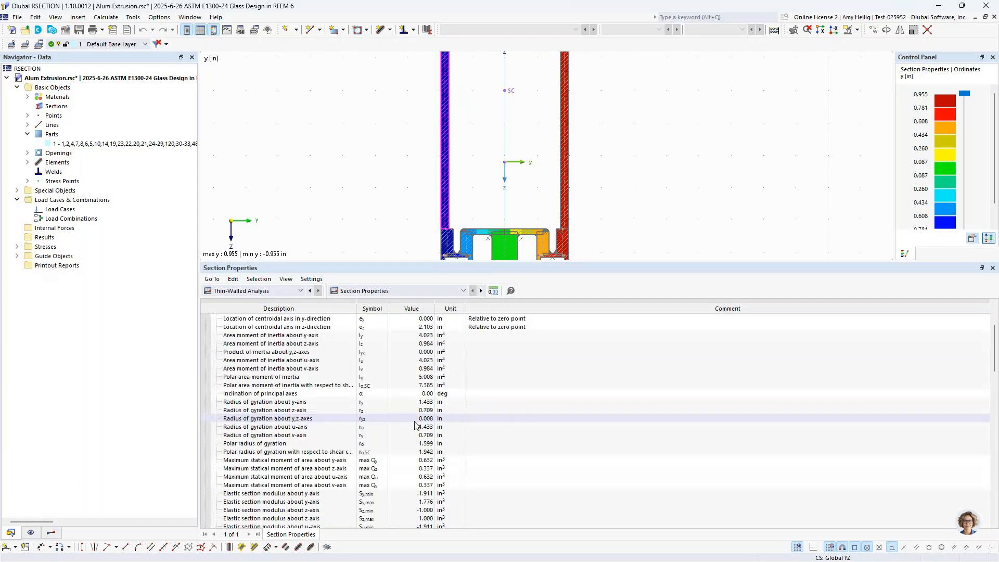
scroll(416, 424, down, 2)
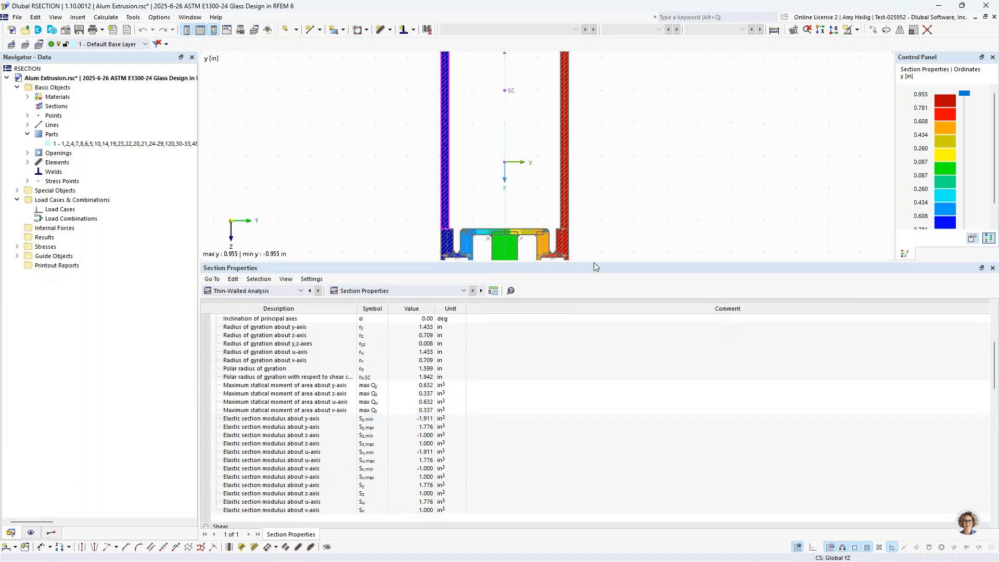
drag(593, 261, 601, 395)
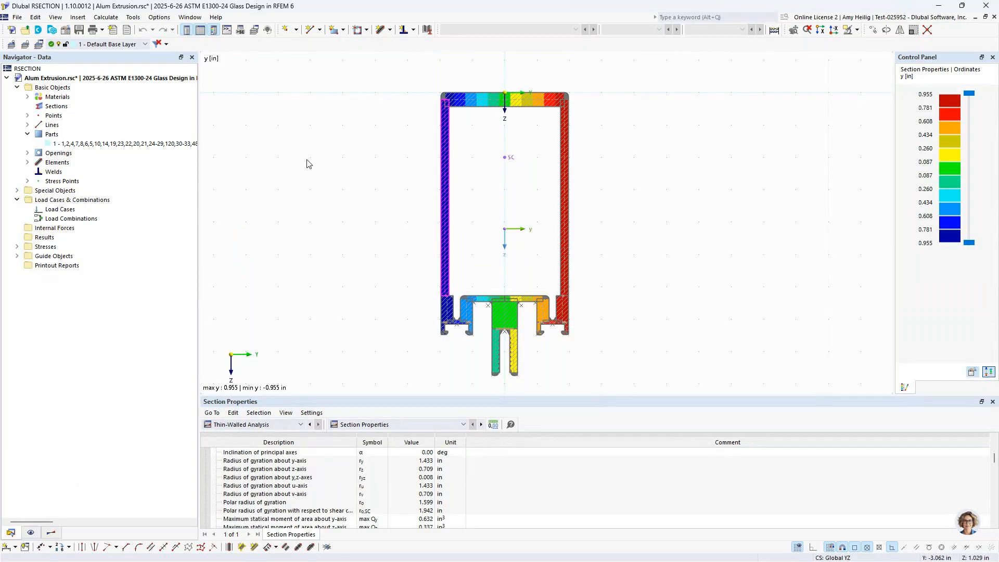
- Switch back to RFEM and bring up the ASTM Facade - Start.rf6 model
key(super+Tab)
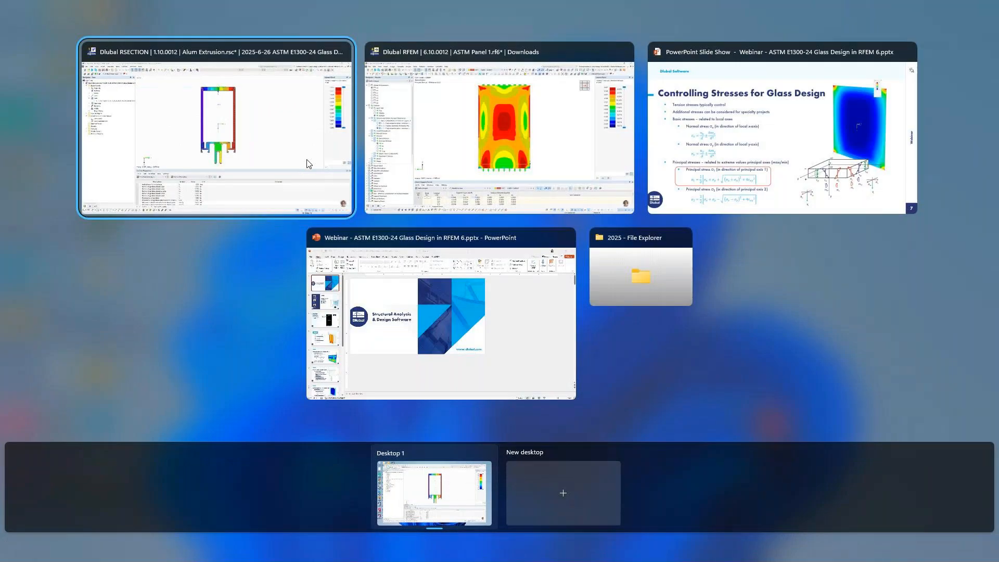
click(459, 127)
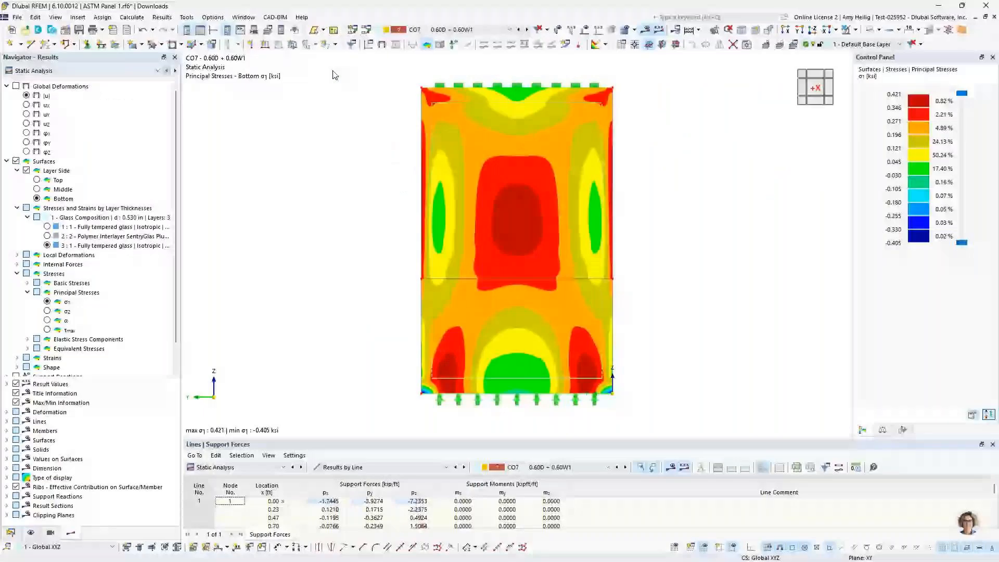
click(244, 18)
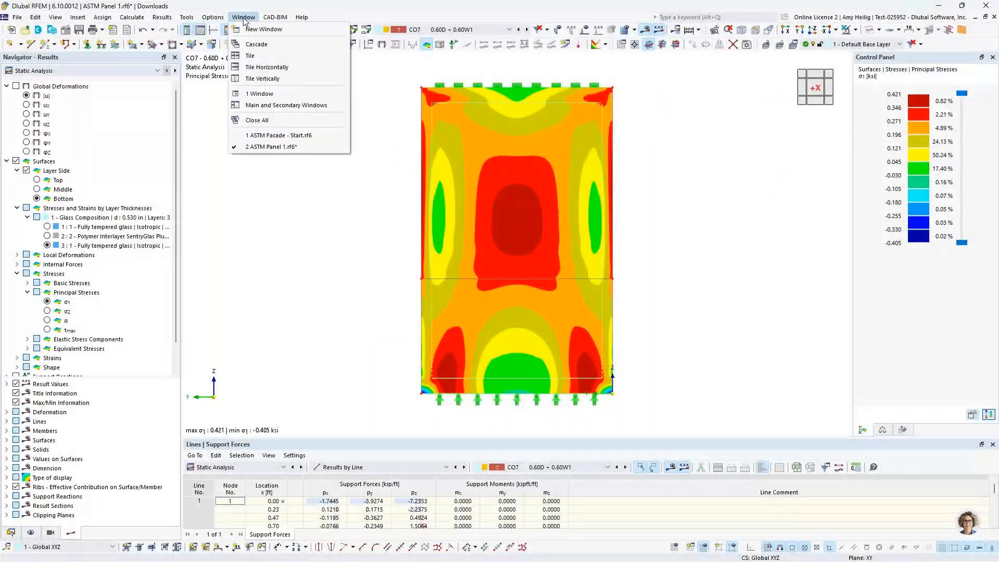
click(269, 136)
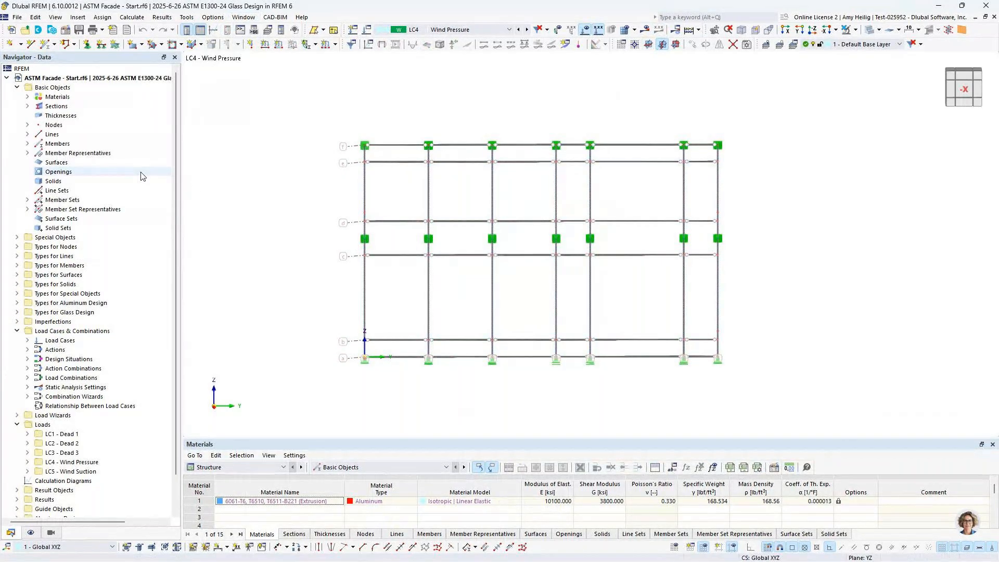
- Open the facade model's base data and examine which add-ons are activated
right_click(75, 88)
click(97, 96)
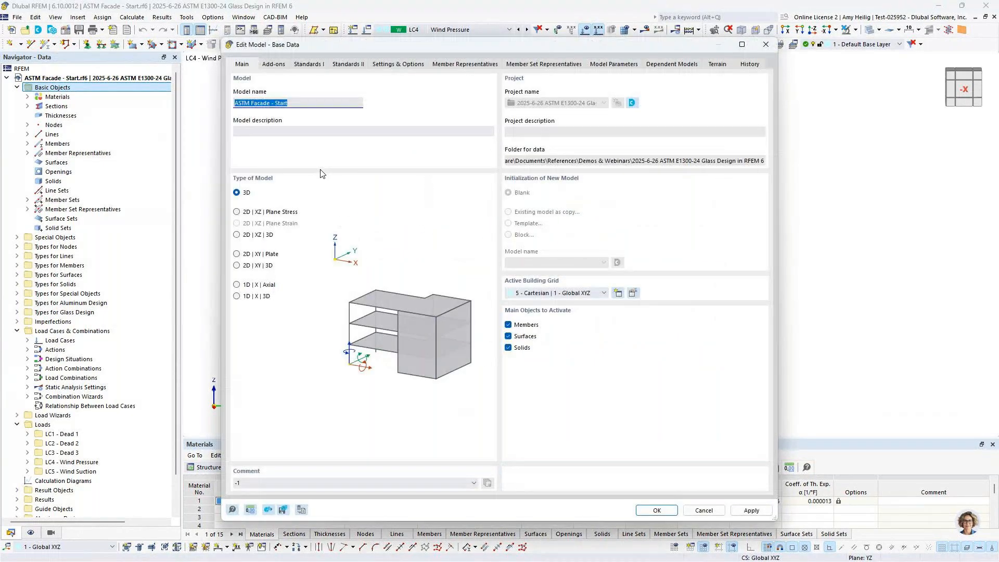
click(309, 103)
click(273, 63)
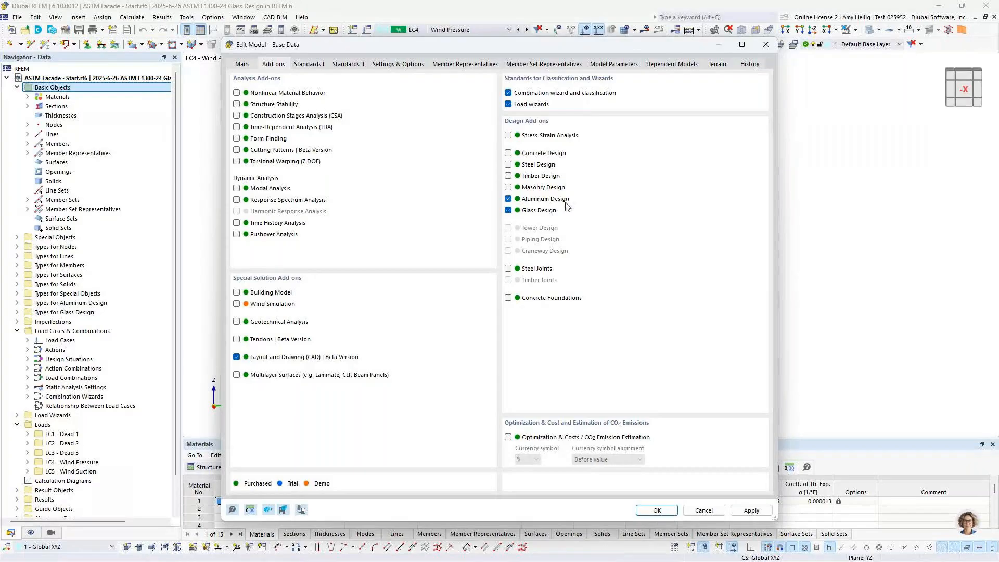
- Check the load and design standards set in the facade model's base data, and leave them unchanged
click(307, 64)
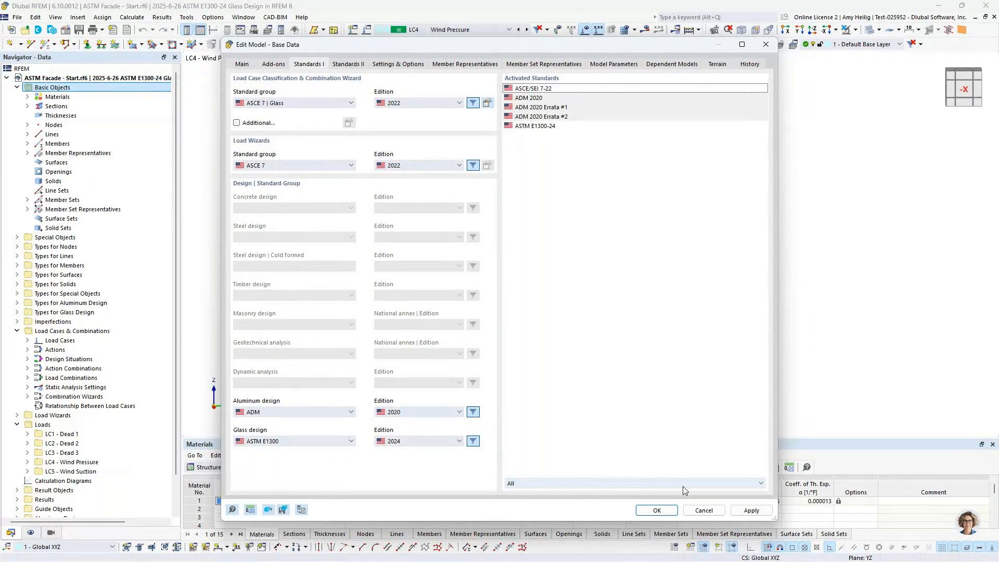
click(705, 510)
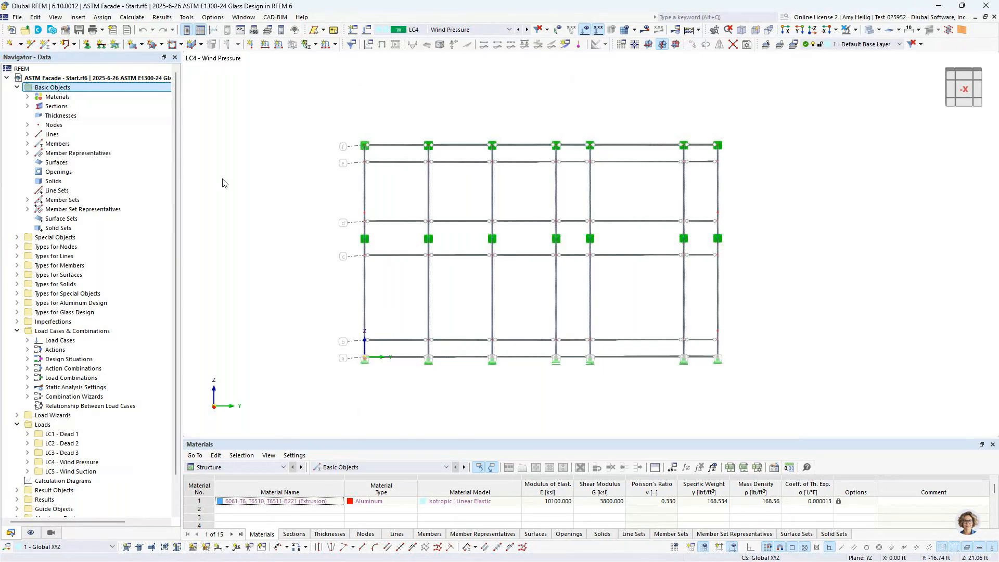
- Start a new member and look up the Alum Extrusion model among the RSECTION sections in the 2025-6-26 ASTM E1300-24 project, without importing it
click(44, 46)
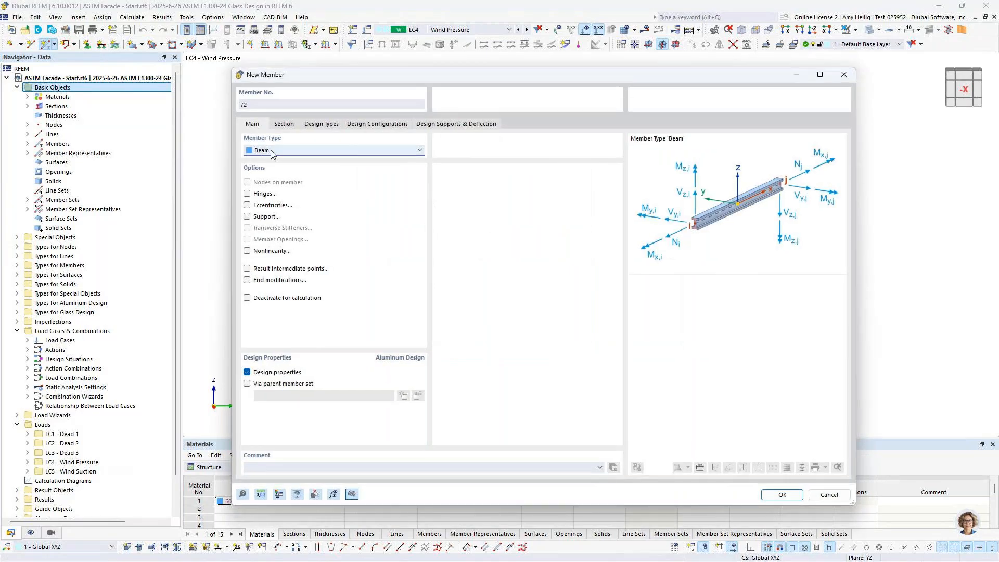
click(284, 124)
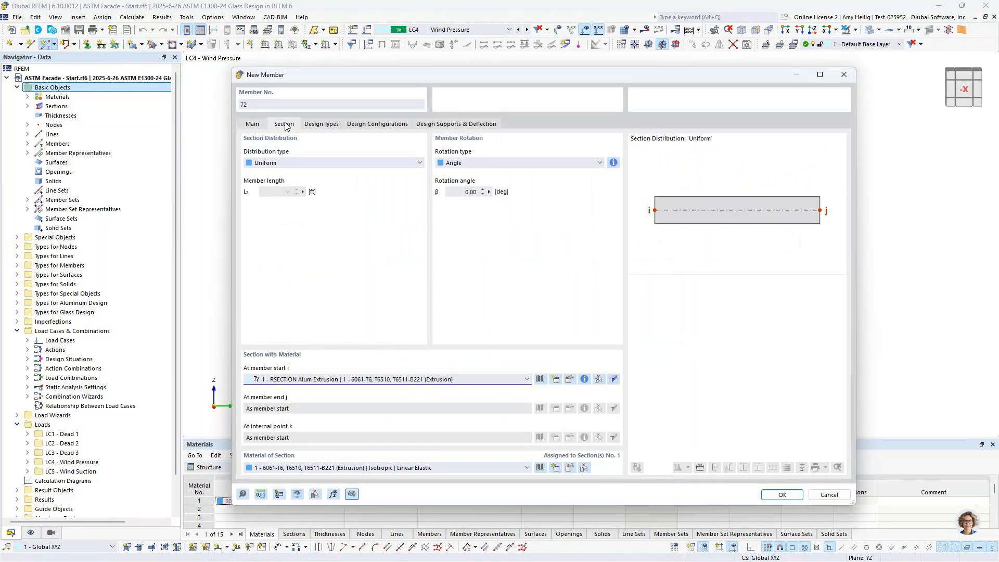
click(540, 382)
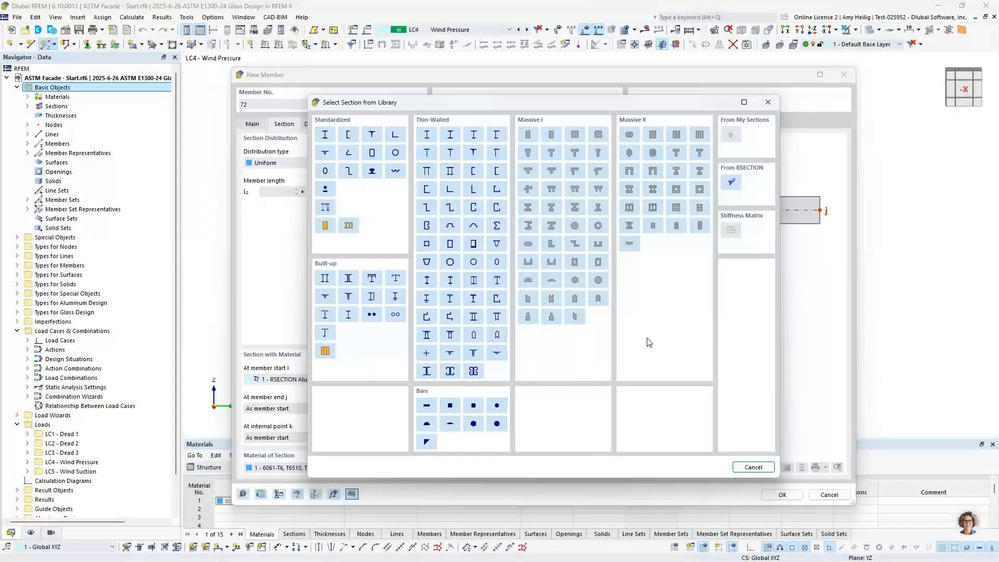
click(732, 184)
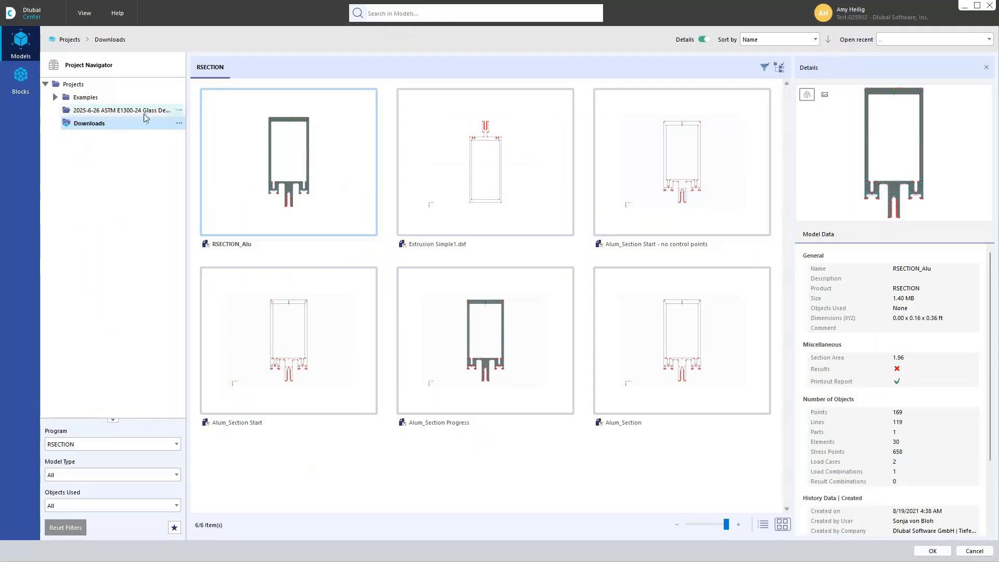
click(143, 112)
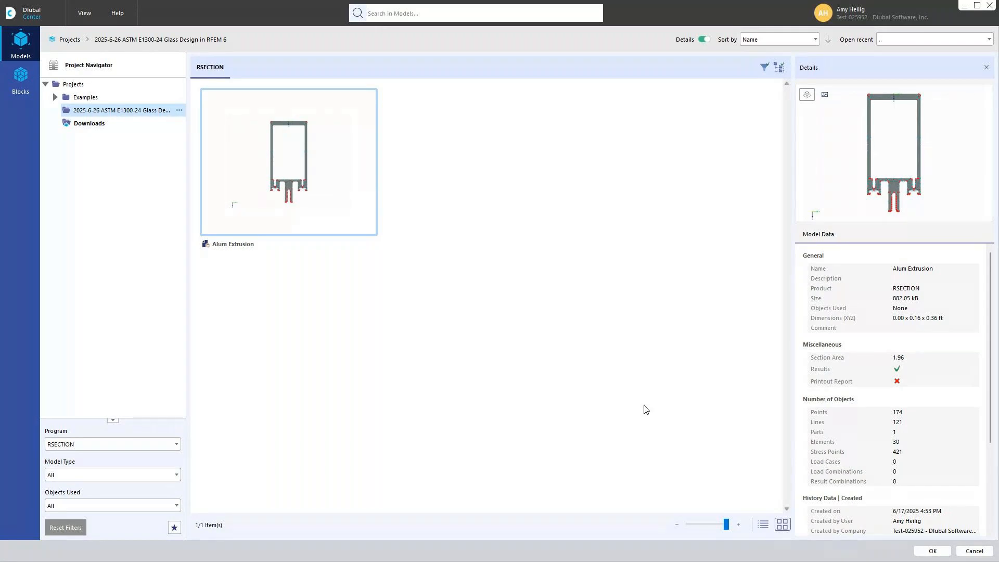
click(969, 557)
click(754, 467)
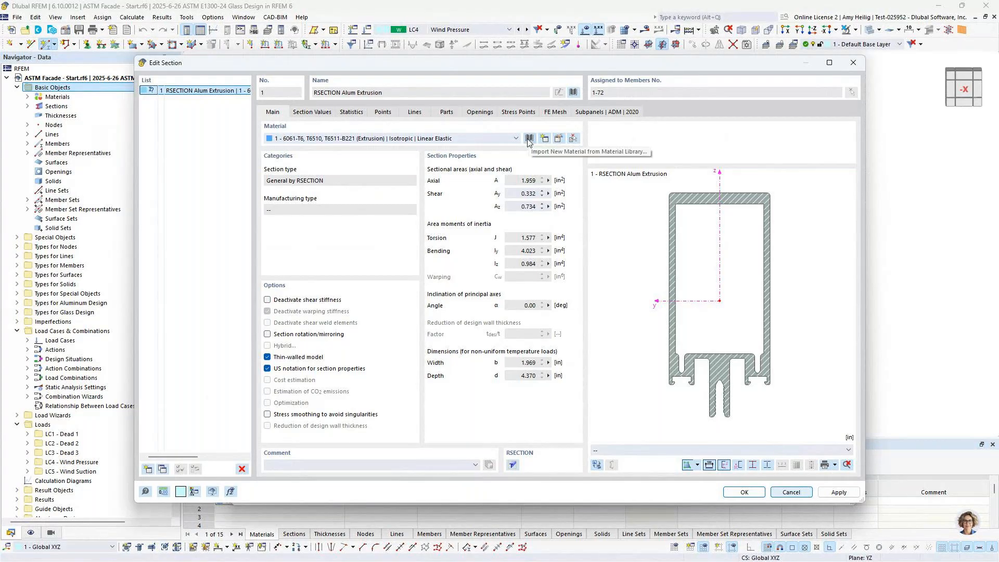
- Review the RSECTION Alum Extrusion section's material and properties, and glance at the facade frame behind the new member's settings
click(791, 492)
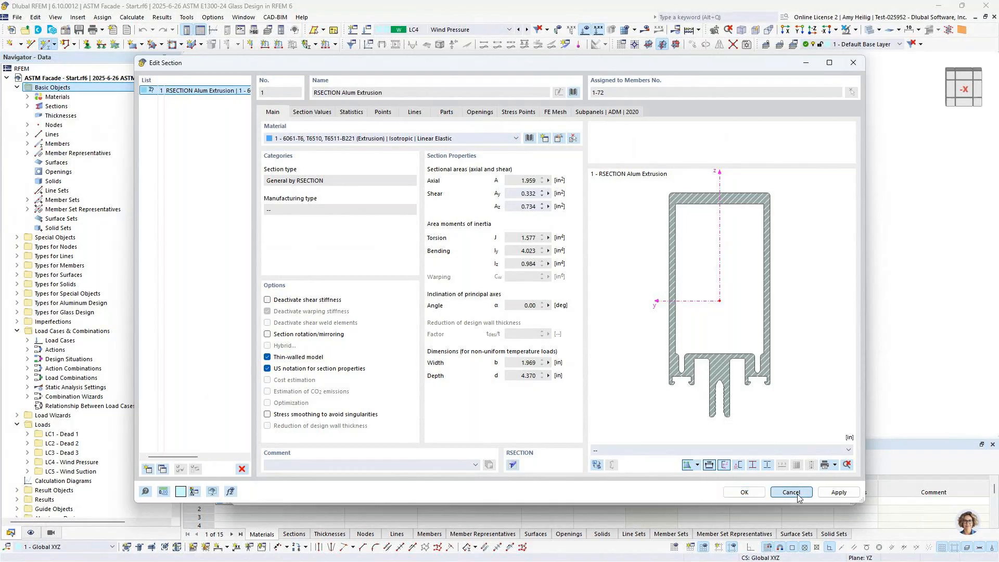
drag(490, 73, 483, 358)
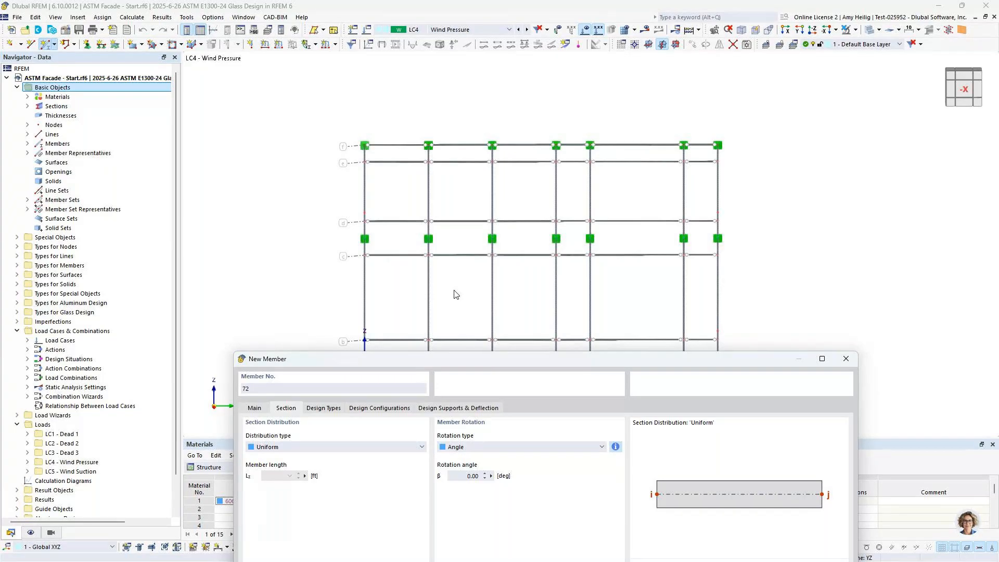
drag(454, 364, 424, 72)
- Activate hinges for the new beam member and inspect the hinge conditions of the existing member hinge 1
click(231, 119)
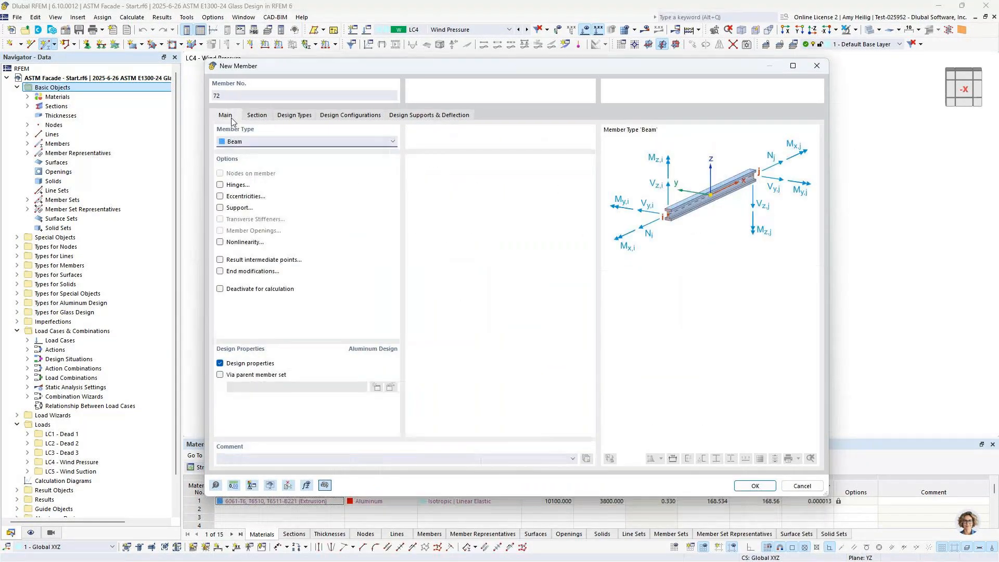
click(220, 185)
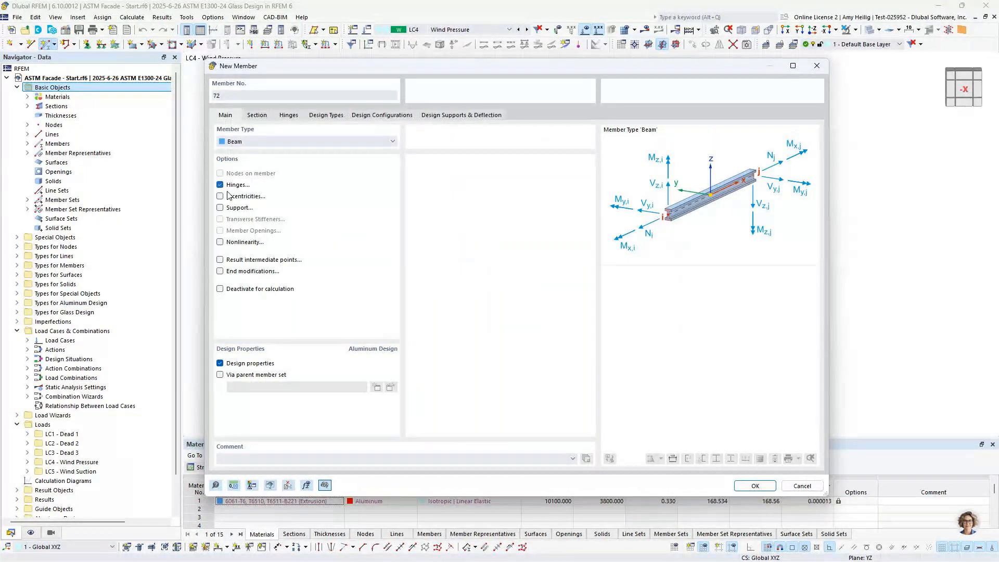
click(289, 115)
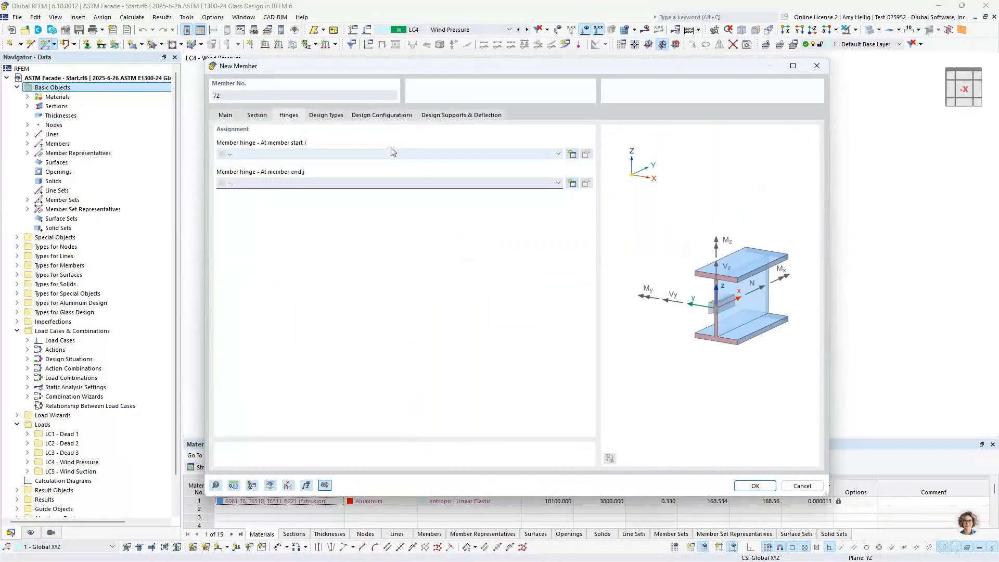
click(557, 154)
click(558, 173)
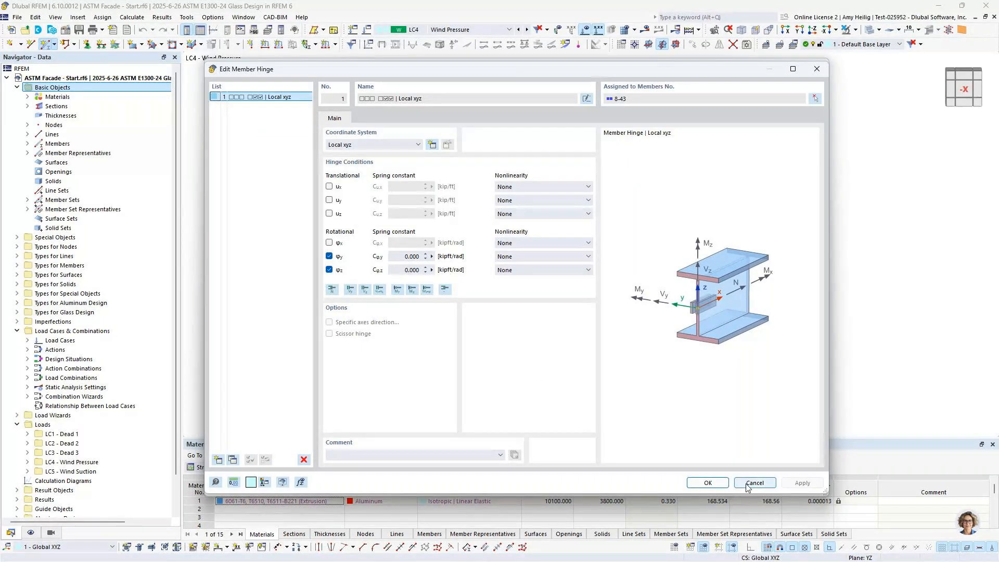
click(707, 482)
- Try assigning member hinge 1 (Local xyz) to both the start and end of the new member, and discard the member
click(374, 154)
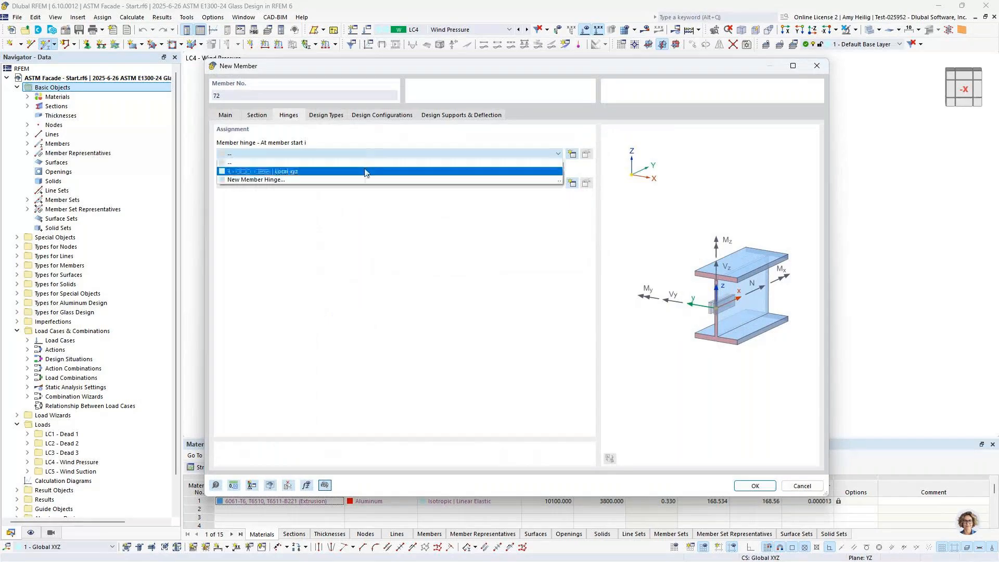
click(365, 172)
click(364, 184)
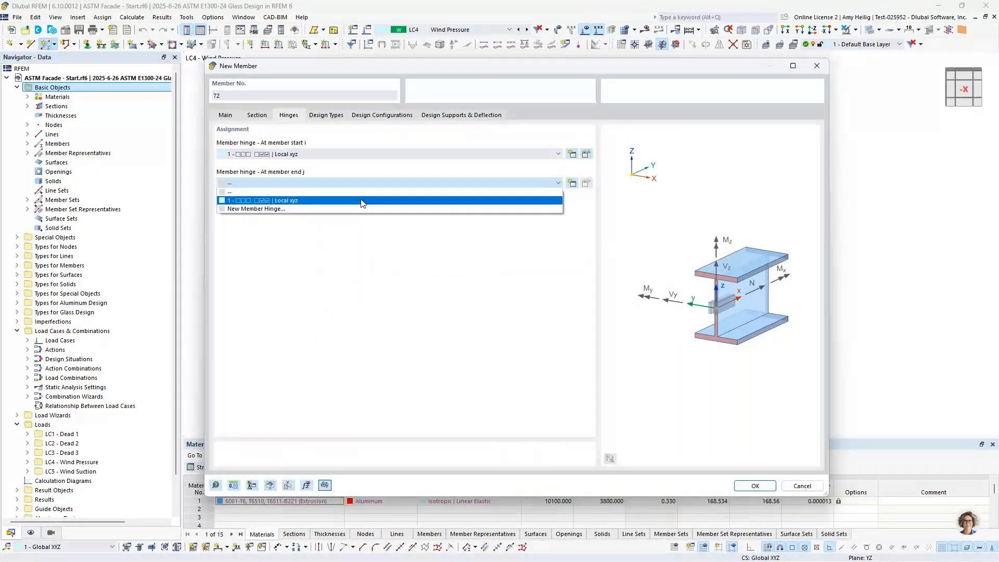
click(363, 201)
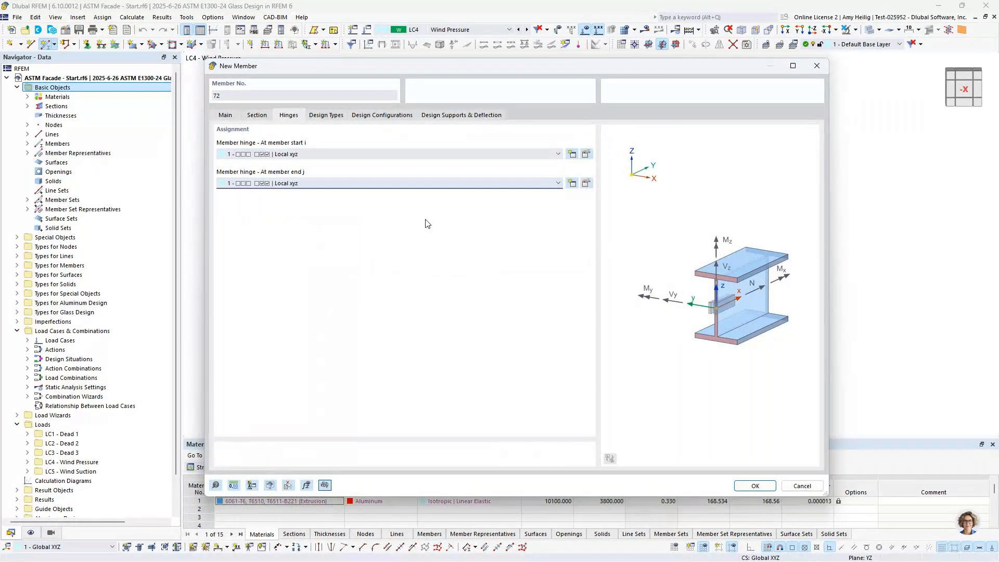
click(815, 490)
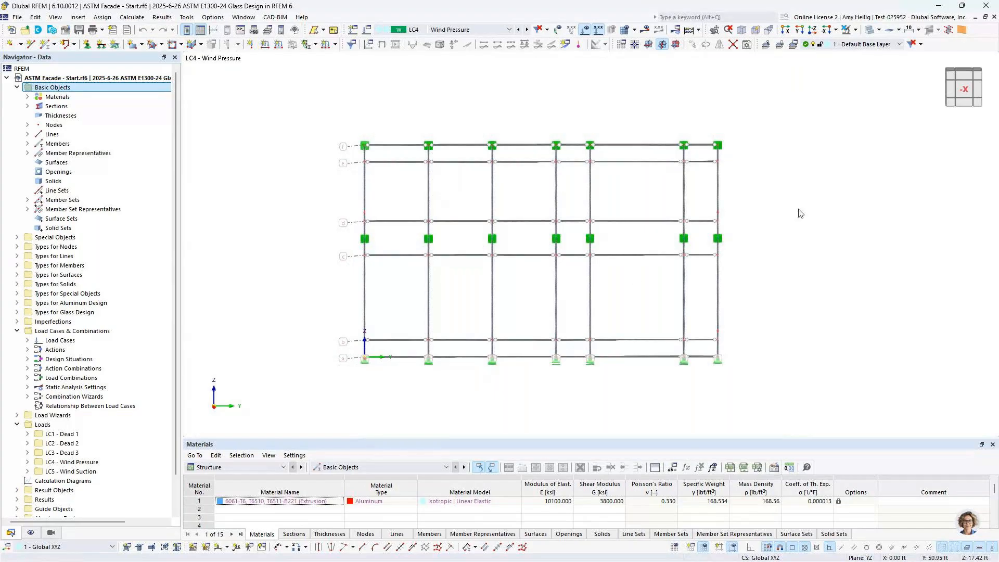
- Isolate the horizontal member just below the top row in the facade's last bay and display it as a solid model
ctrl+middle_drag(799, 213, 761, 224)
scroll(694, 162, up, 5)
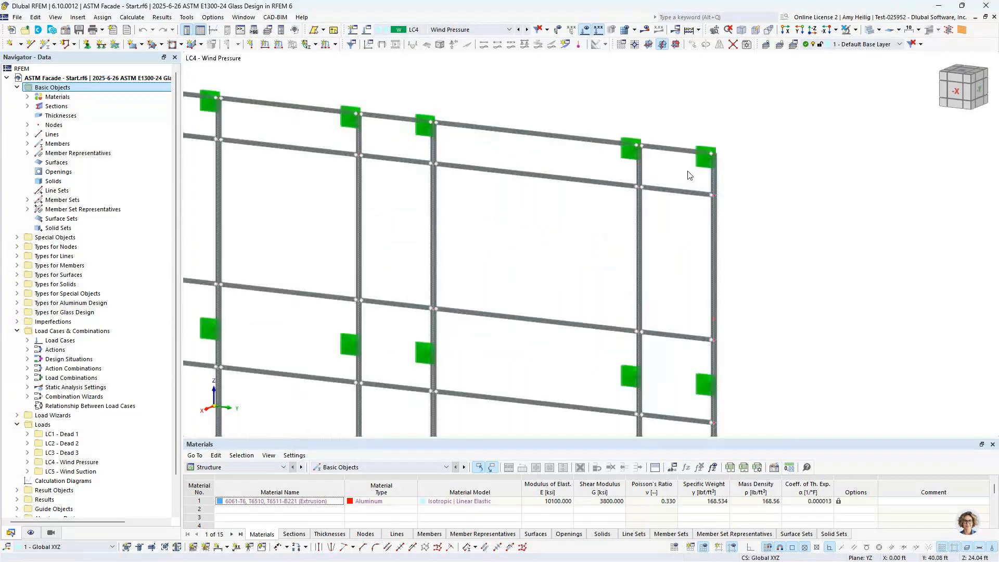
scroll(689, 176, up, 3)
drag(609, 282, 539, 205)
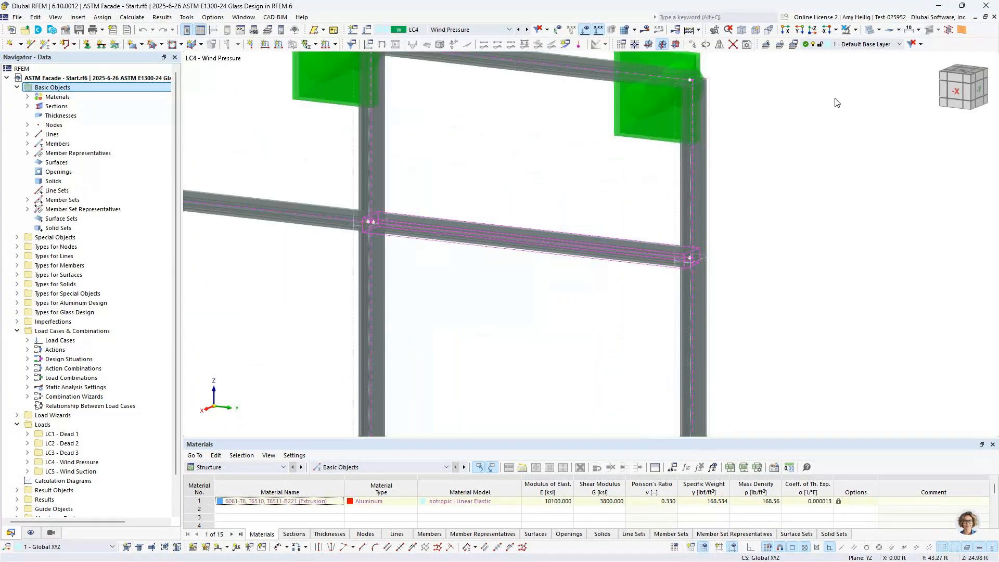
click(855, 30)
click(864, 45)
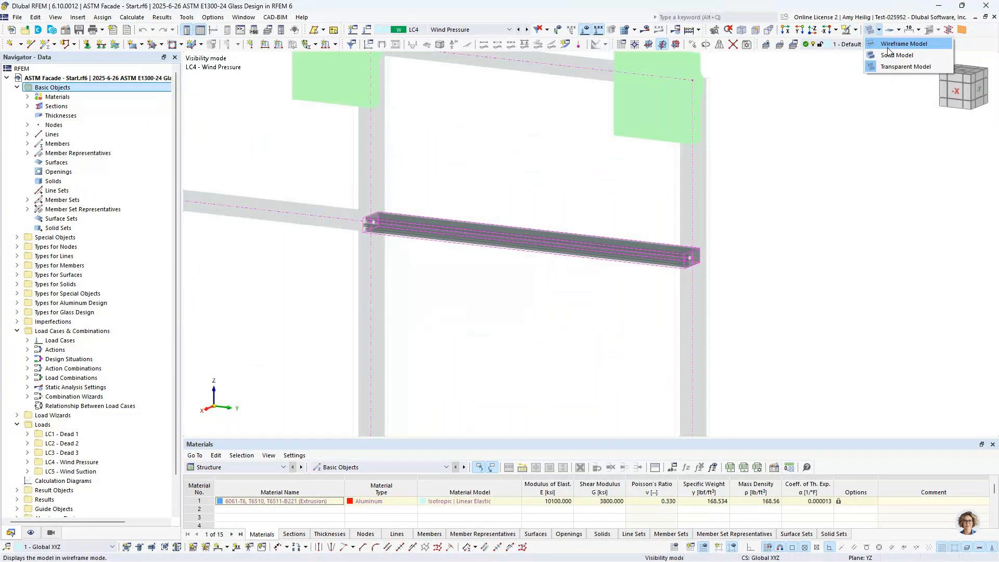
- Examine the isolated horizontal member's extrusion profile and orientation at its open end
ctrl+middle_drag(760, 269, 640, 265)
scroll(612, 270, up, 2)
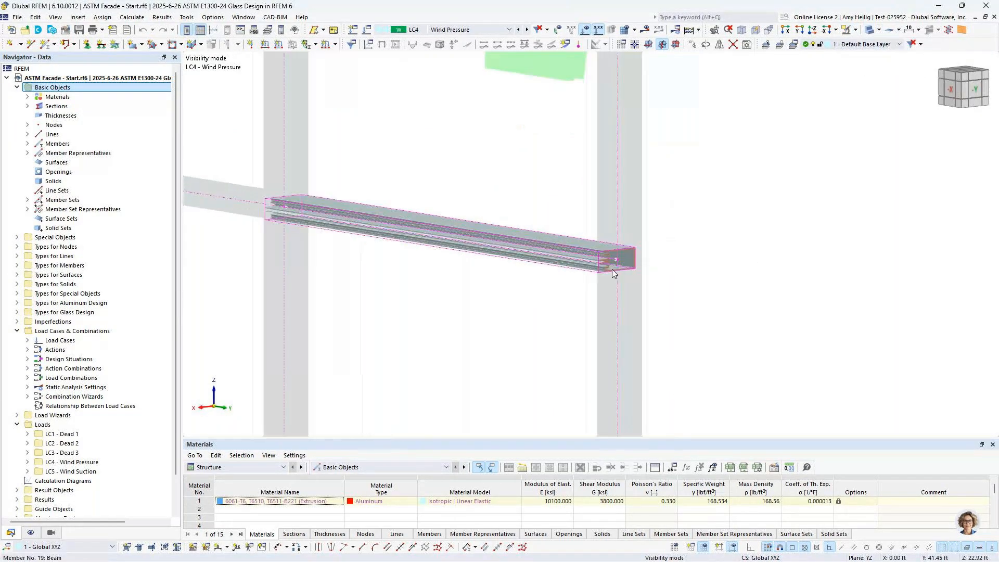
scroll(612, 269, up, 3)
scroll(613, 270, up, 2)
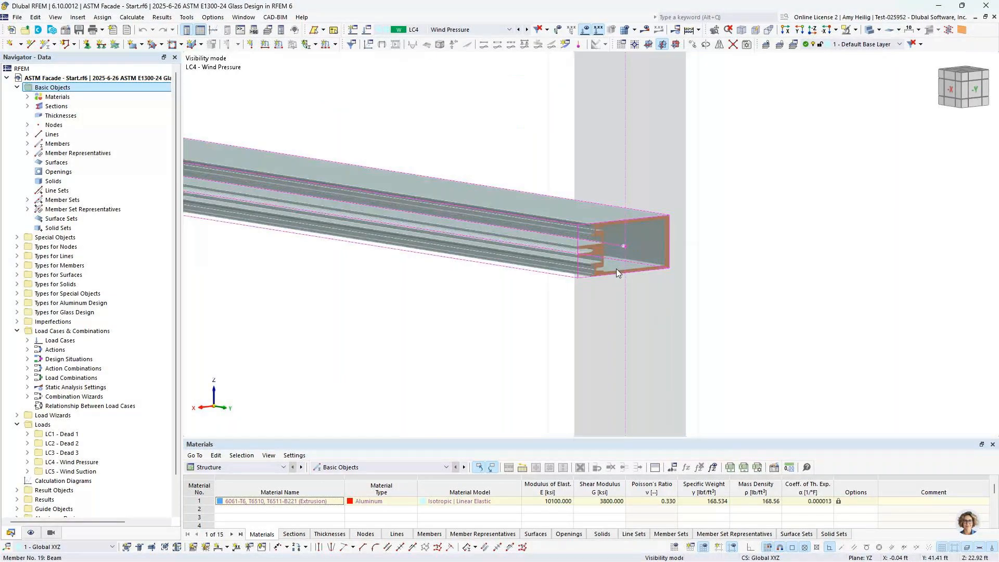
scroll(616, 269, up, 3)
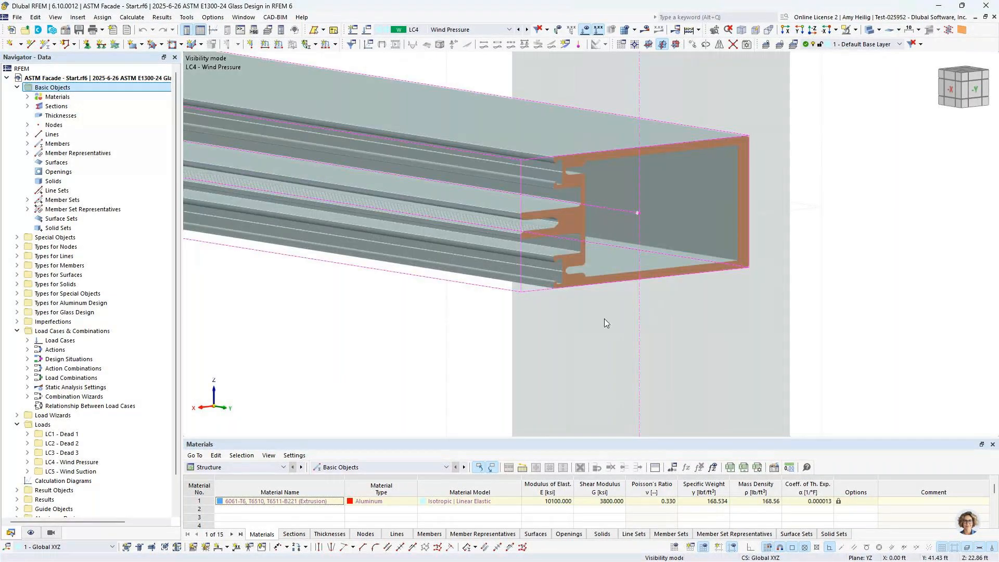
click(833, 364)
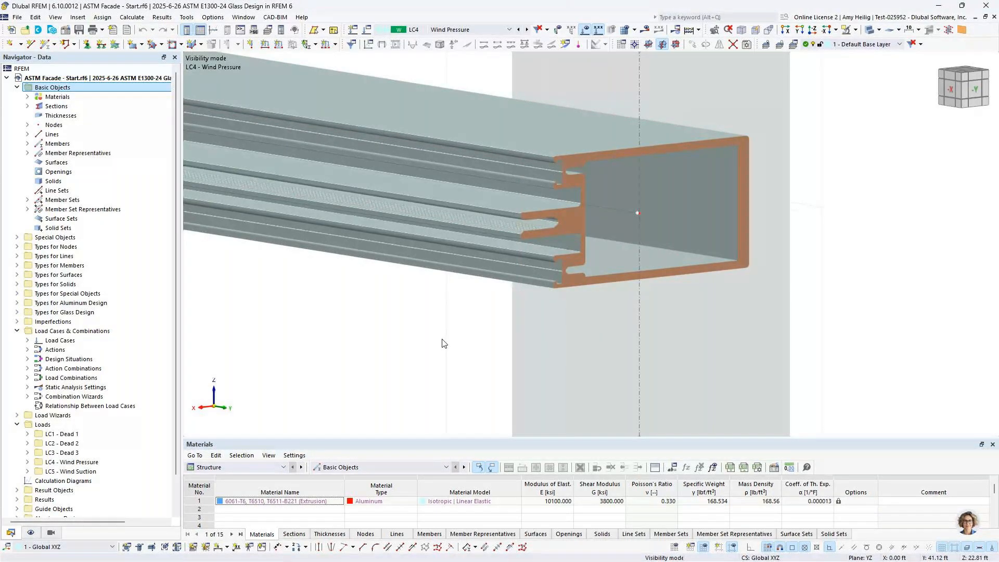
- Cancel the visibility mode and show the whole facade frame in the -X view
scroll(442, 343, down, 5)
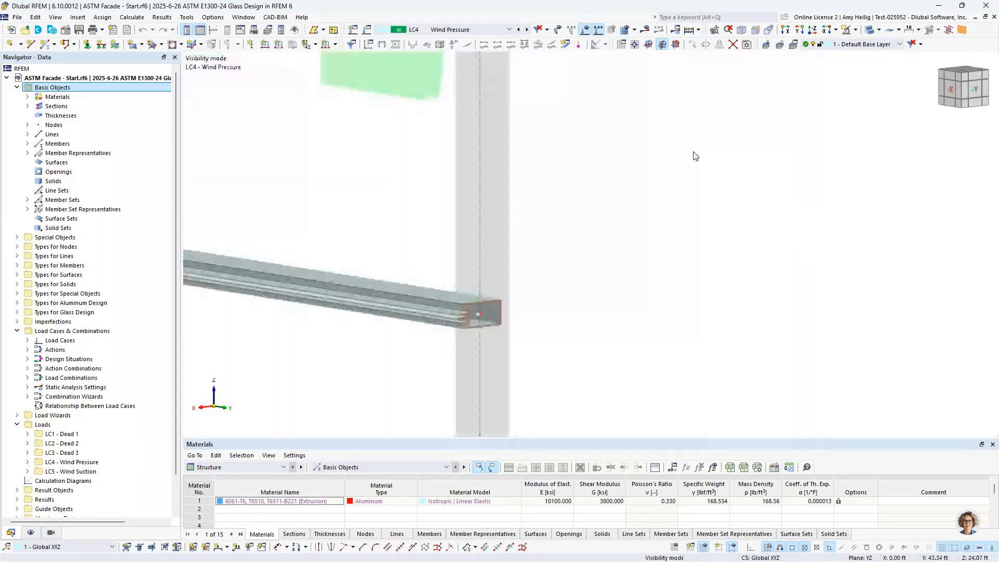
click(856, 29)
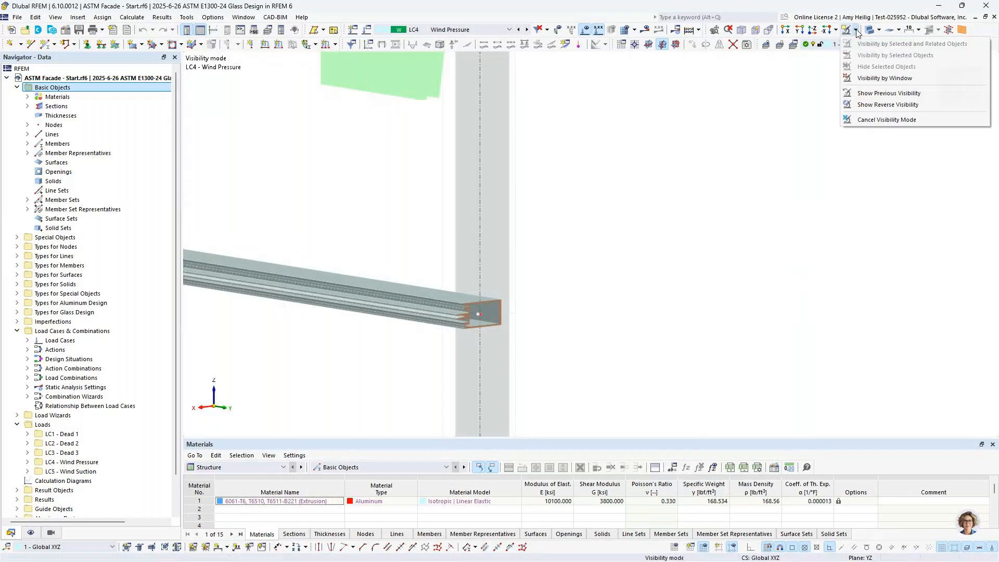
click(871, 120)
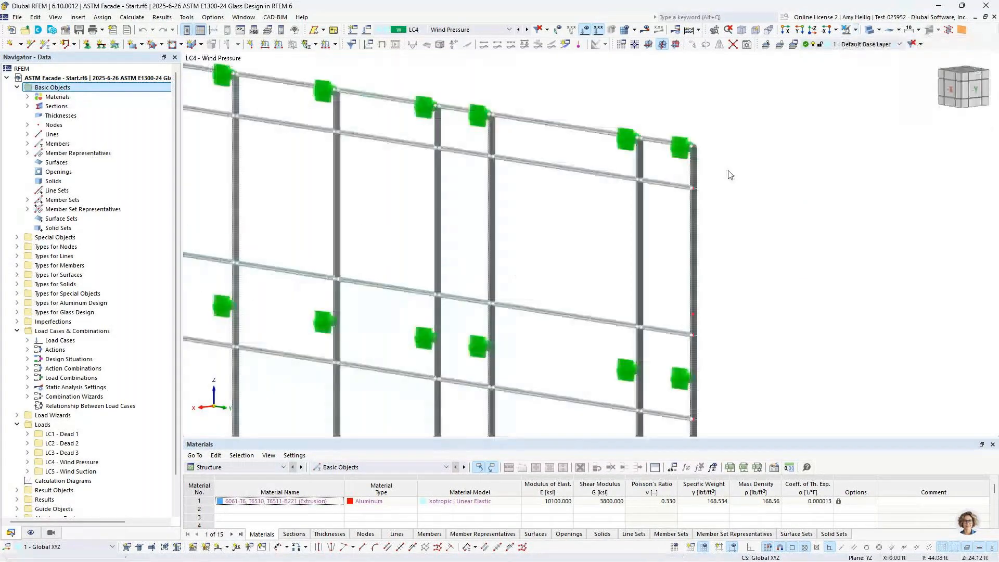
scroll(730, 183, down, 2)
middle_drag(729, 192, 921, 136)
click(956, 87)
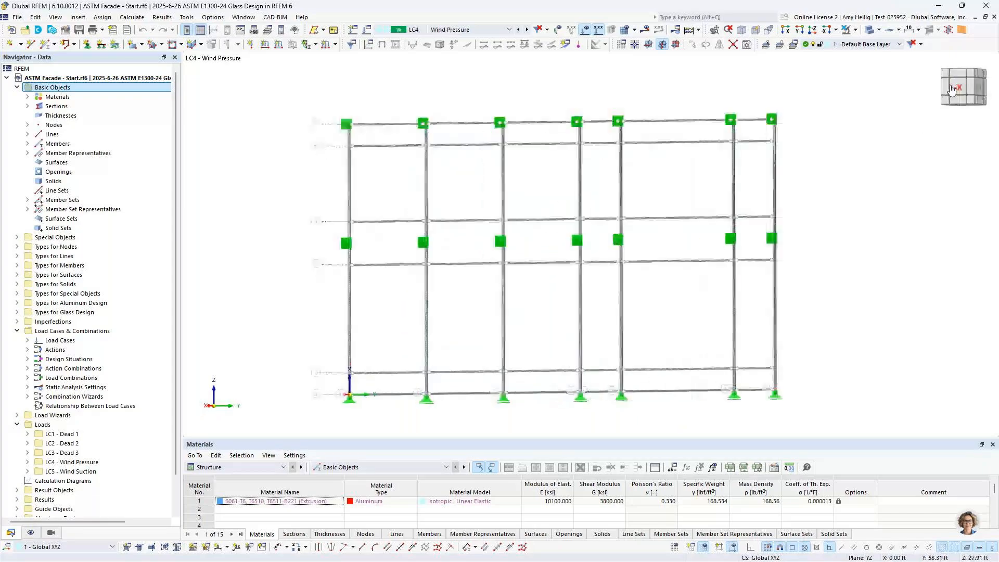
- Review the facade's nodal supports by highlighting where support types 6, 7 and 8 are assigned, and collapse the node types
click(18, 331)
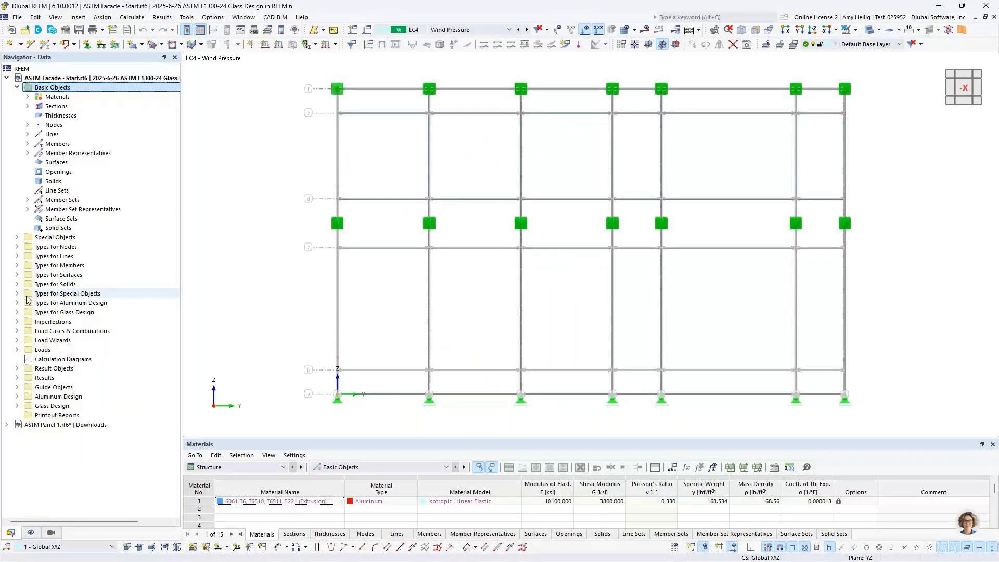
click(18, 247)
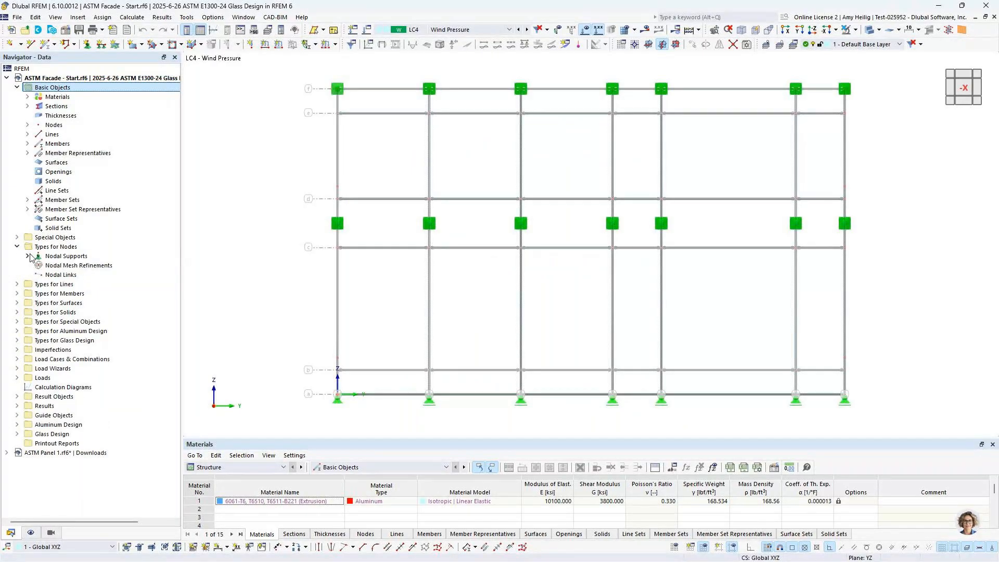
click(27, 256)
click(71, 313)
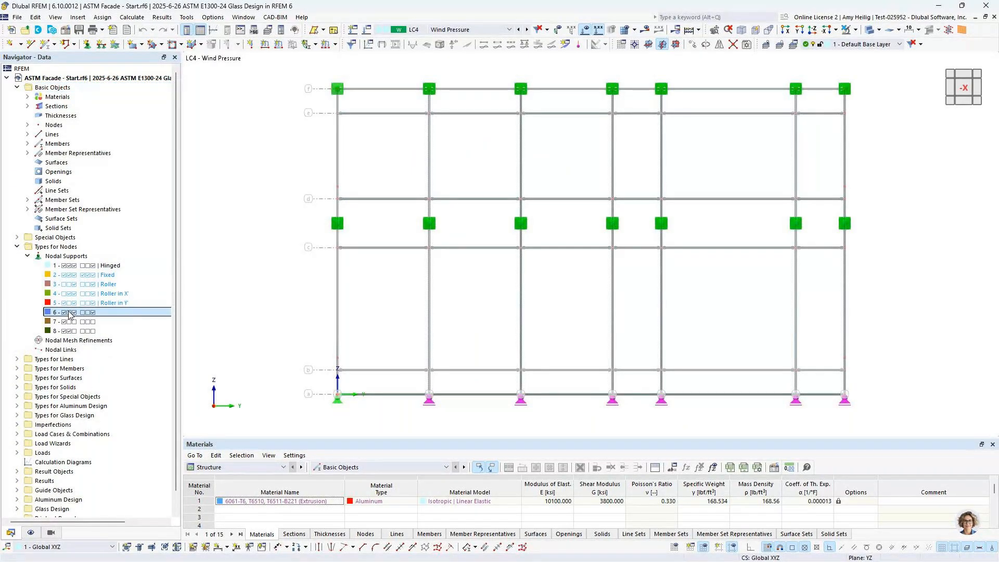
click(69, 323)
click(67, 331)
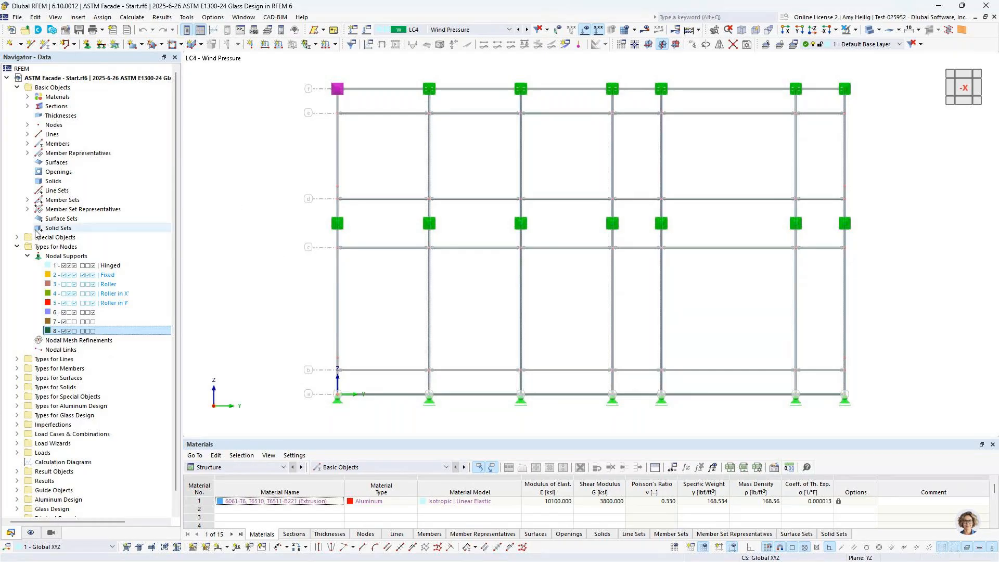
click(27, 257)
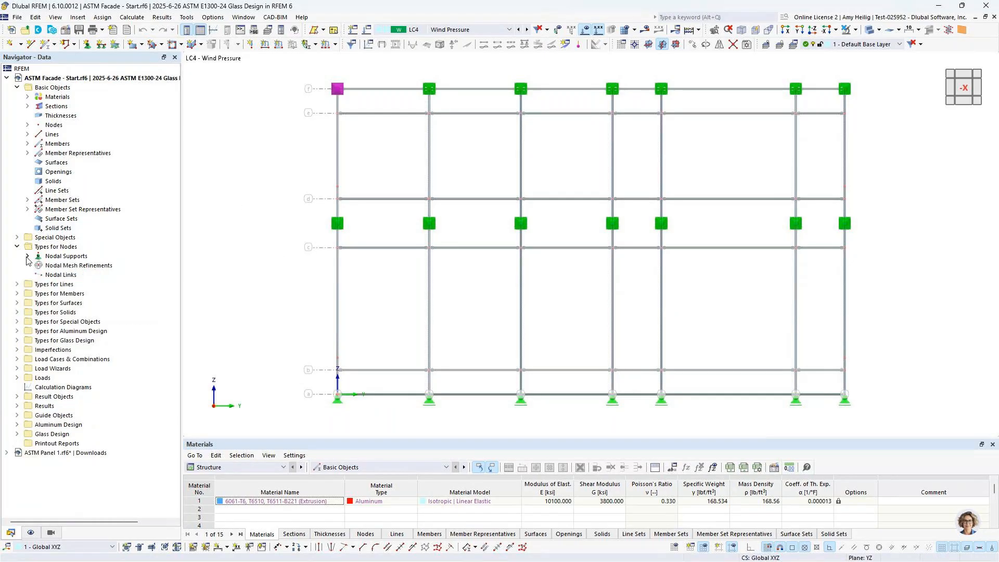
click(28, 256)
click(27, 257)
click(17, 247)
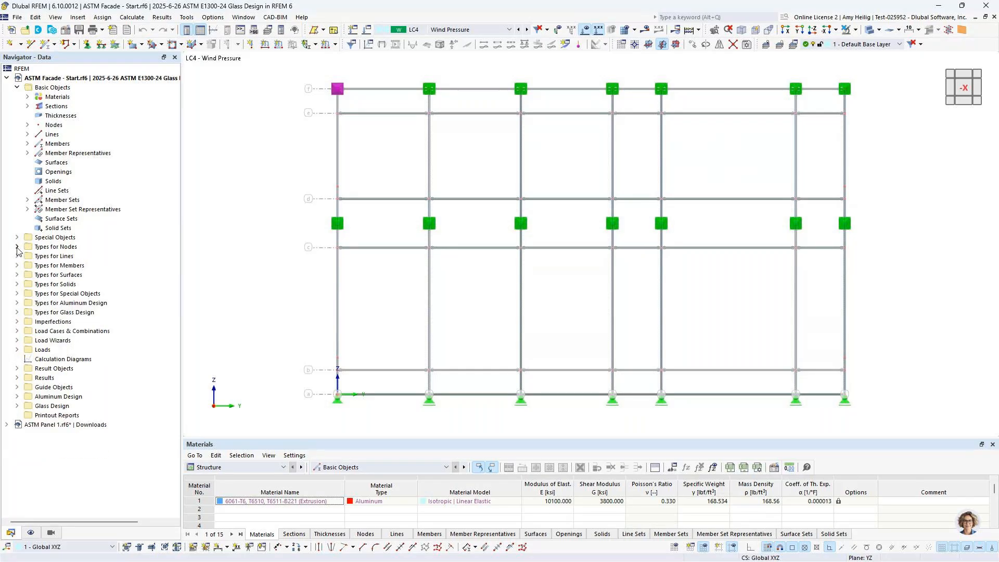
- Start a new rectangular surface and create a thickness of type Glass Composition for it
scroll(236, 278, down, 1)
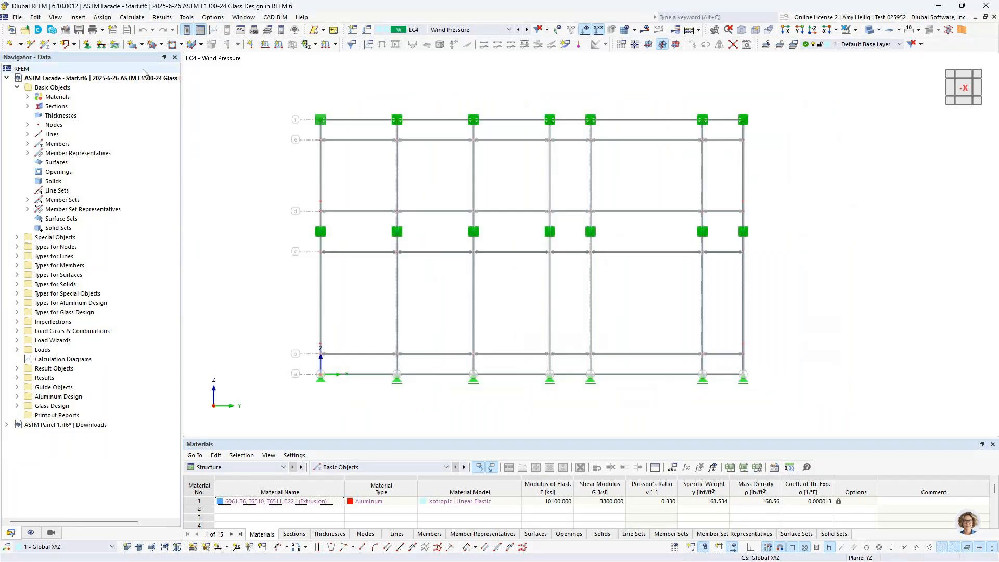
click(142, 44)
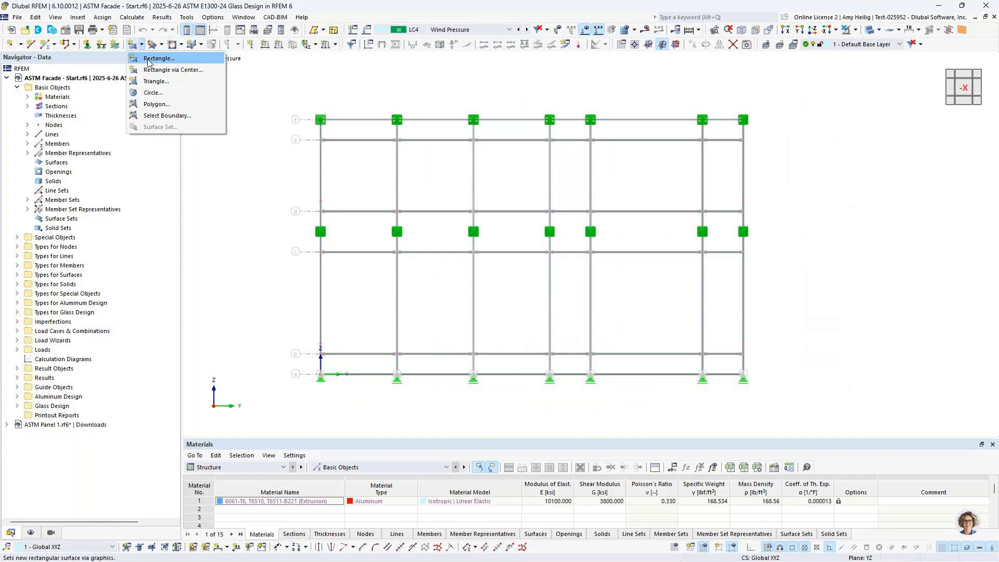
click(150, 59)
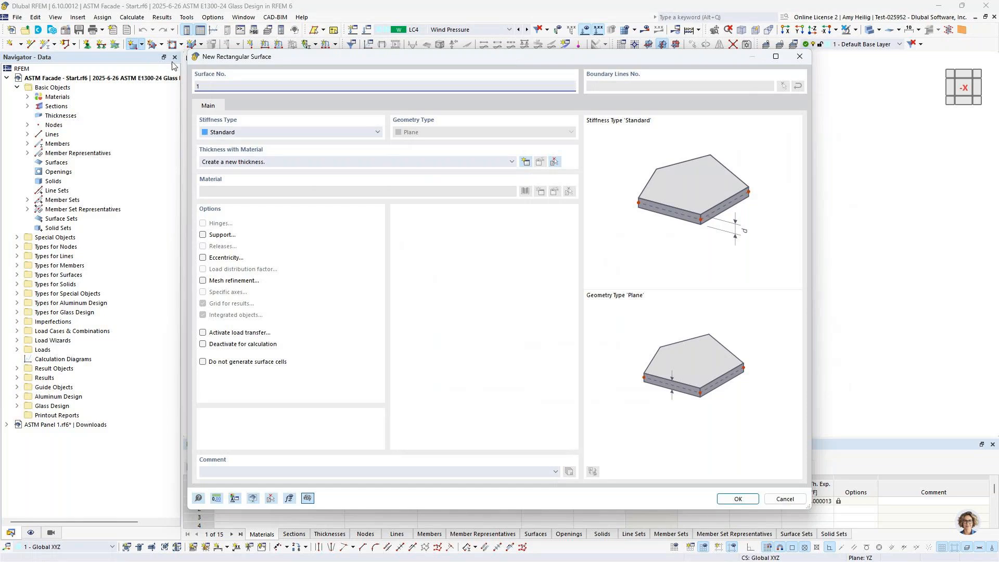
click(526, 163)
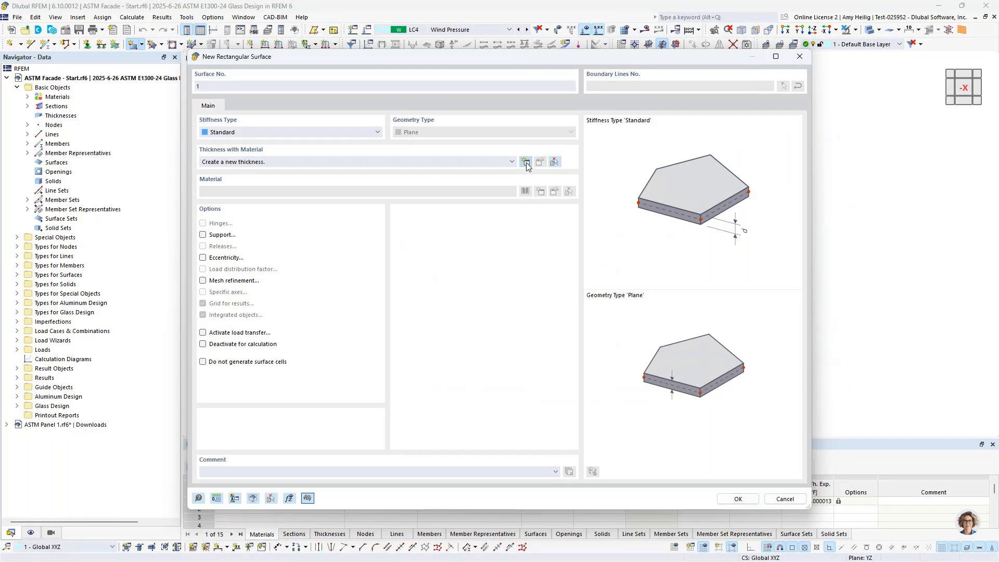
click(396, 125)
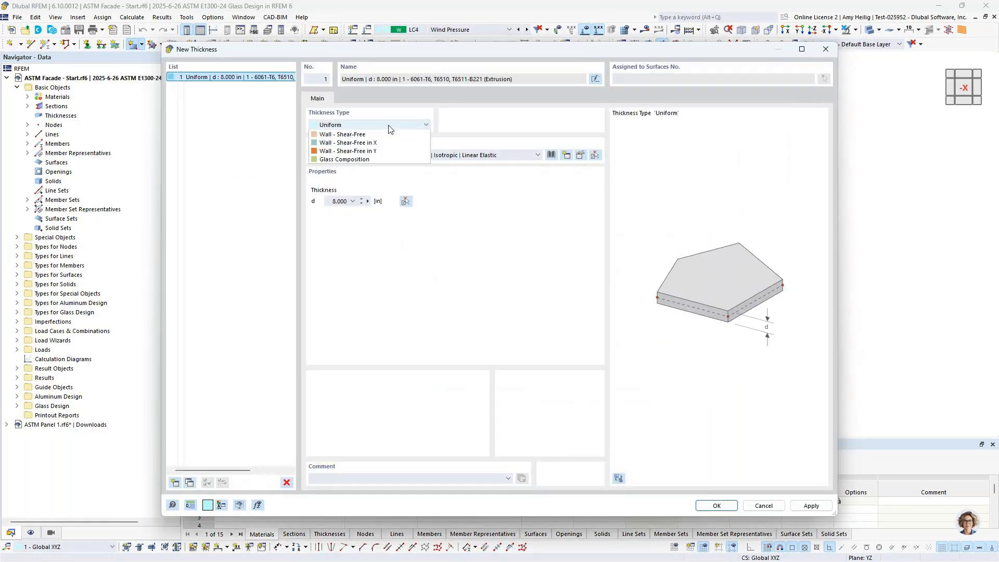
click(372, 217)
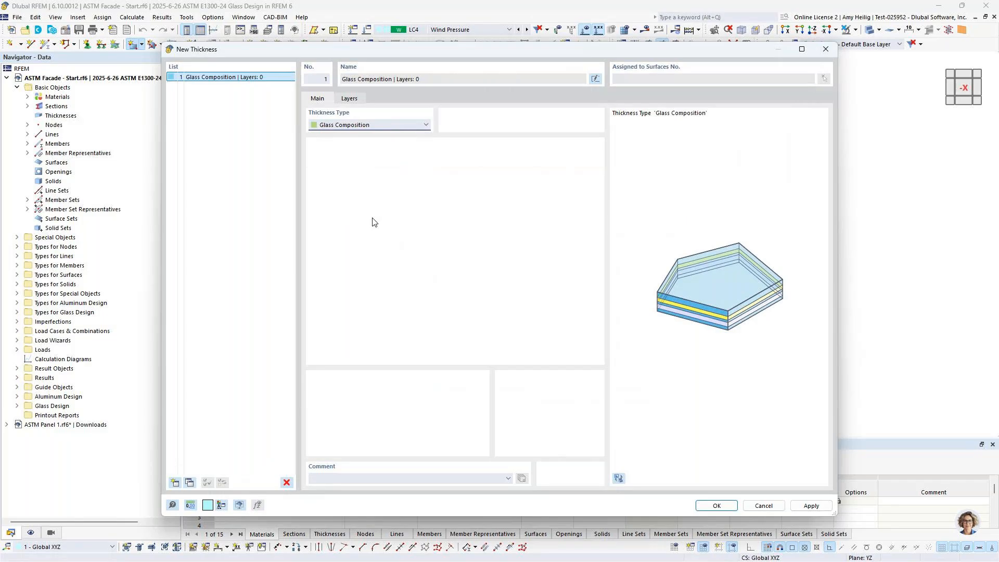
- Load the "1 in - Tempered" template as the glass composition's layers and accept the new thickness
click(349, 99)
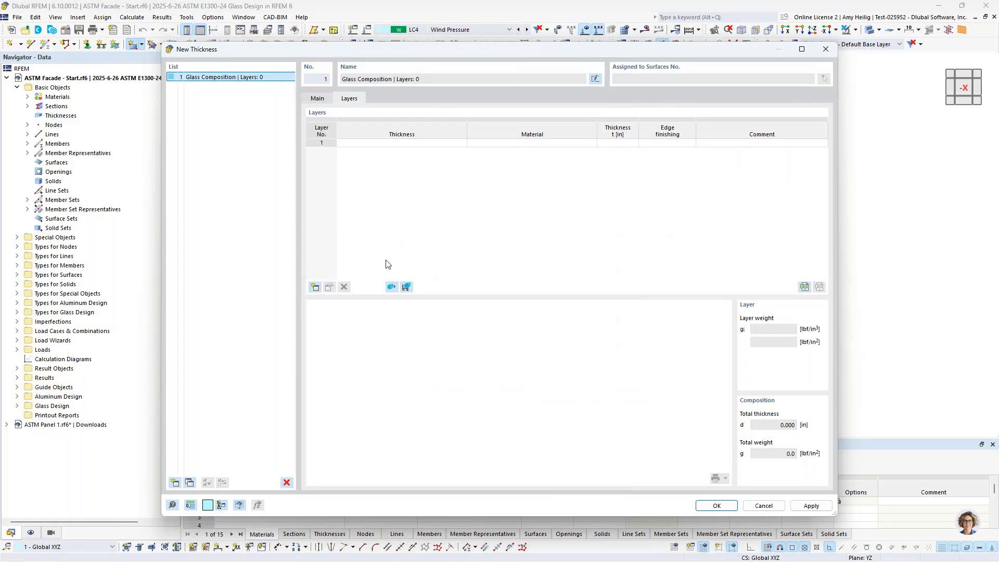
click(391, 288)
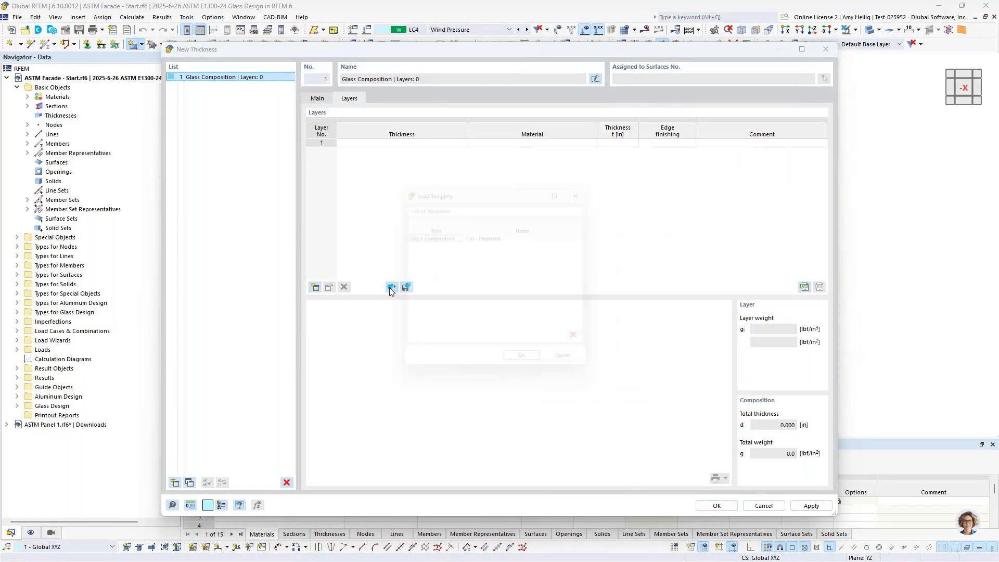
click(422, 235)
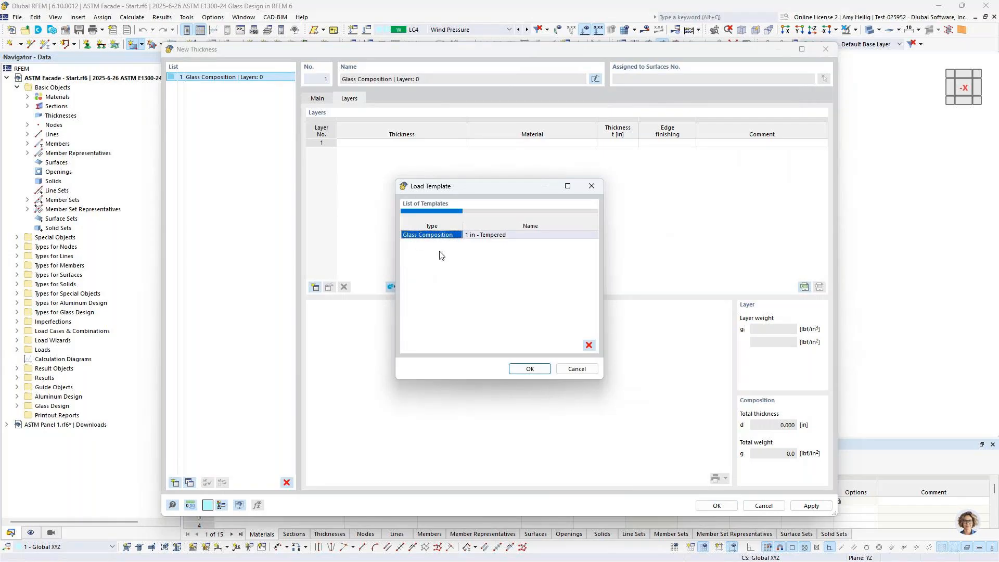
click(529, 369)
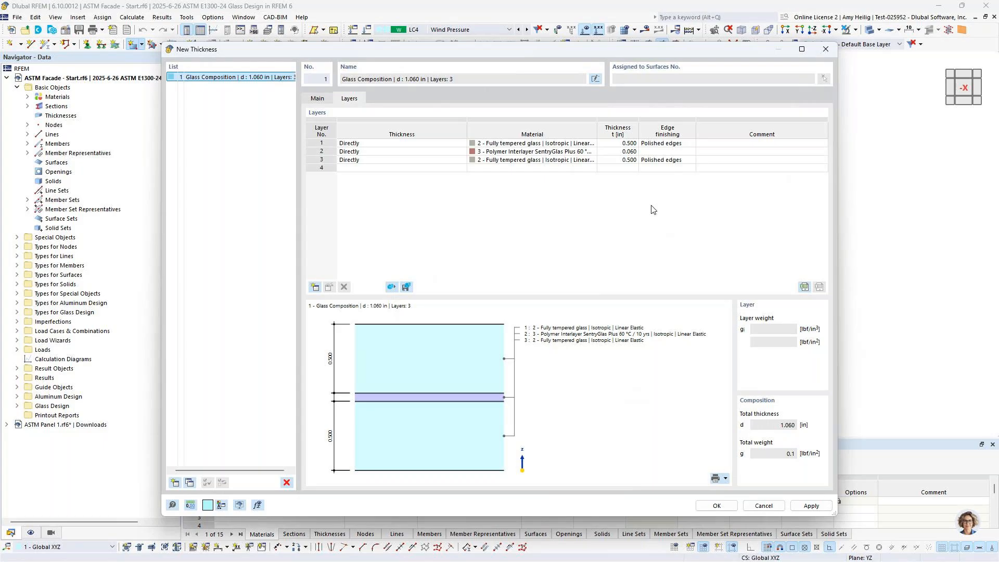
click(718, 506)
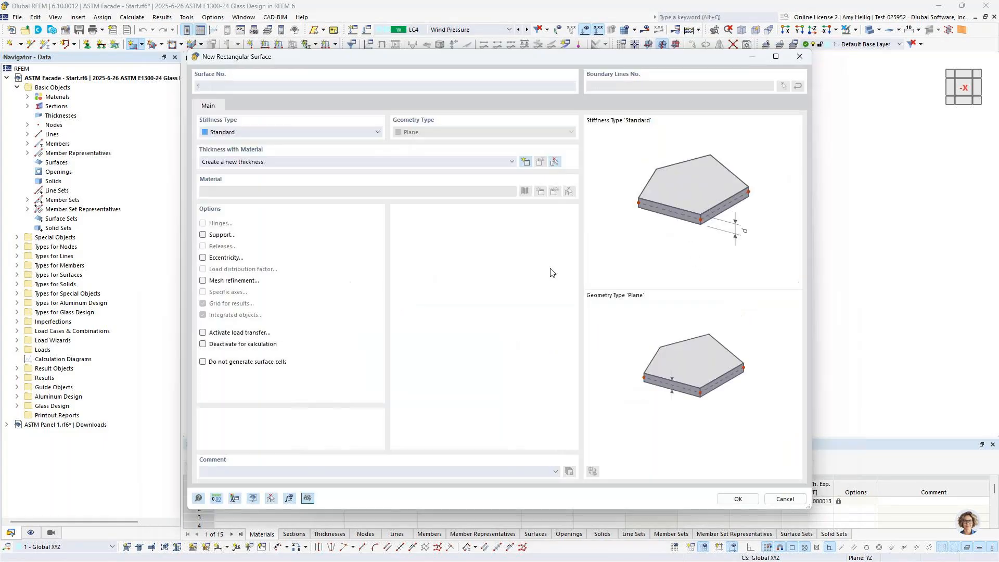
- Place the rectangular glass surface over the entire facade, from its upper-left to its lower-right corner node, and display the model in transparent mode
click(739, 500)
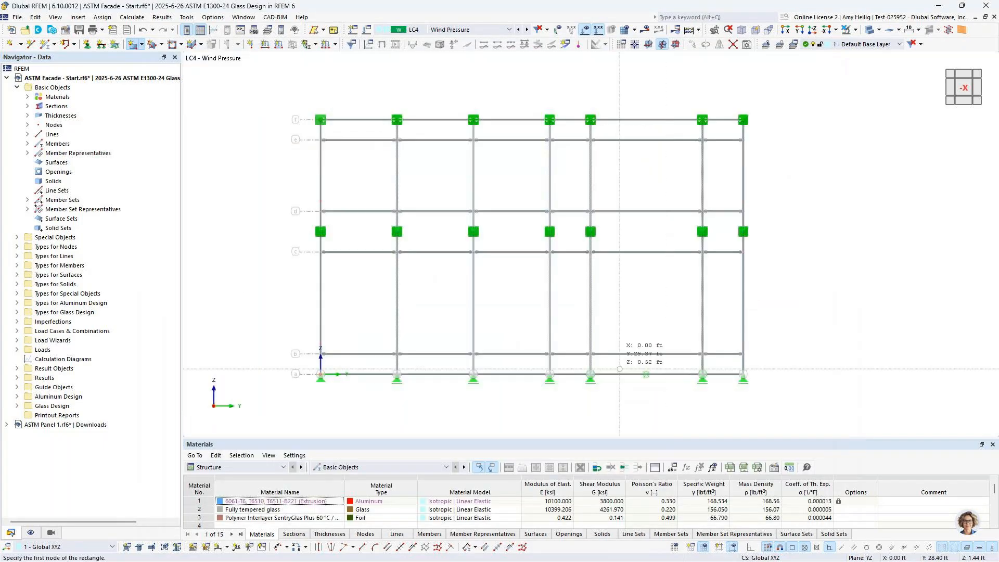
click(321, 120)
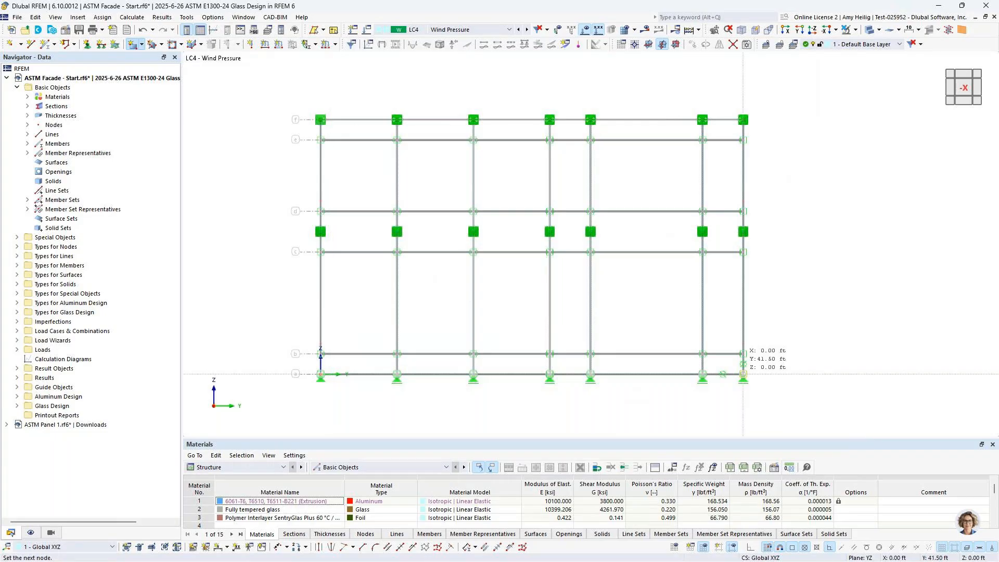
click(743, 373)
right_click(863, 31)
click(884, 70)
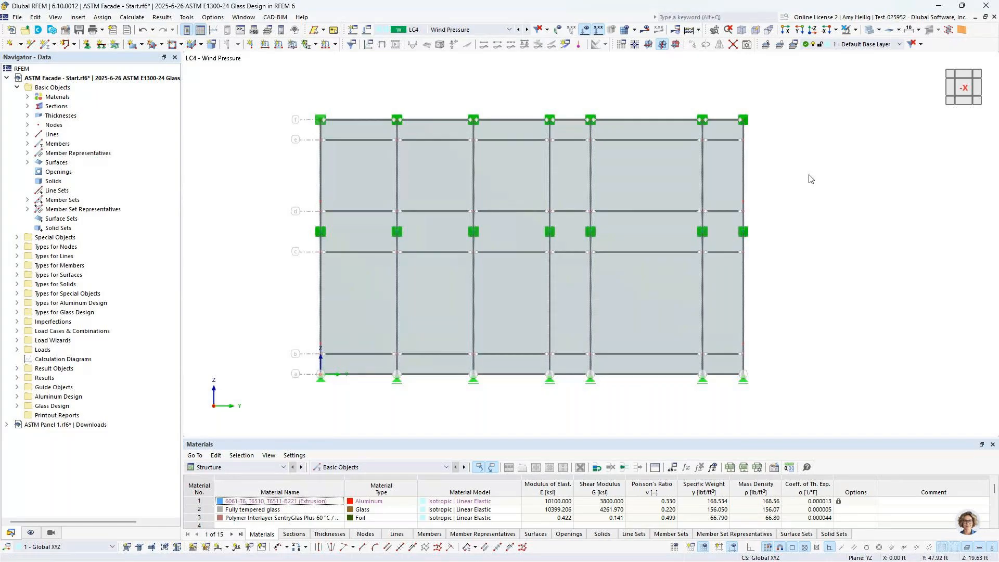
- Divide the facade-wide glass surface into individual panels with all intersecting lines
click(645, 161)
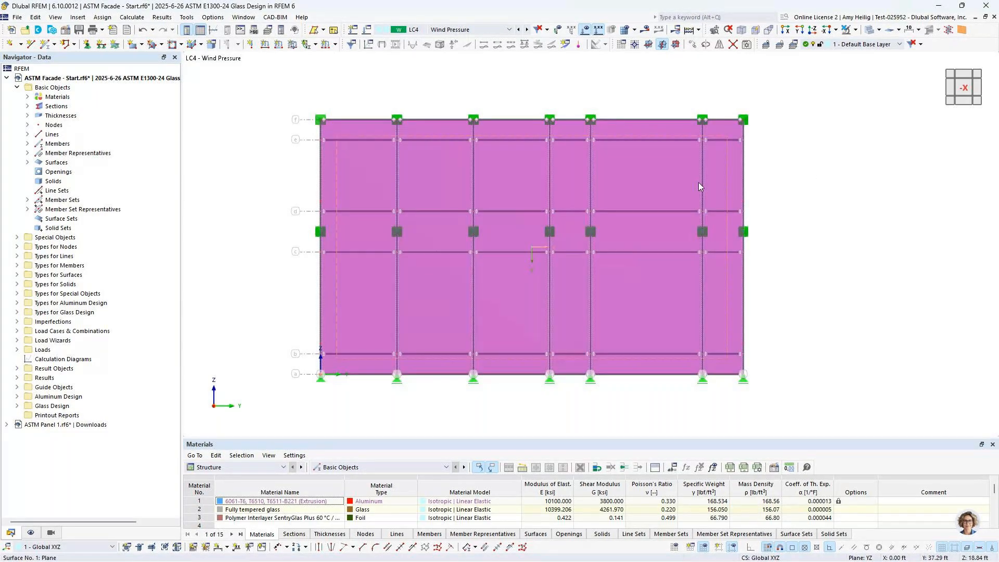
middle_drag(795, 360, 754, 357)
click(751, 357)
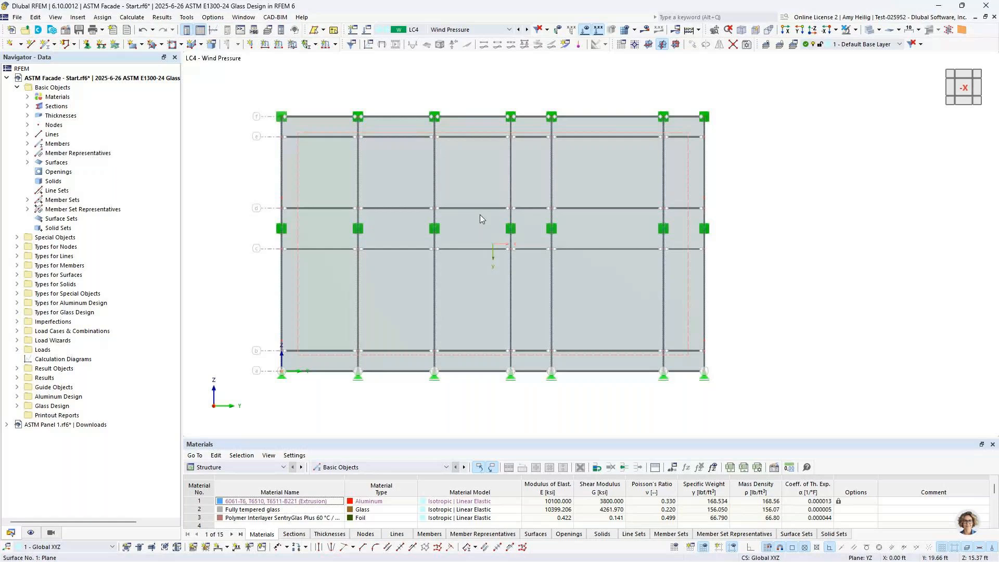
mouse_move(480, 214)
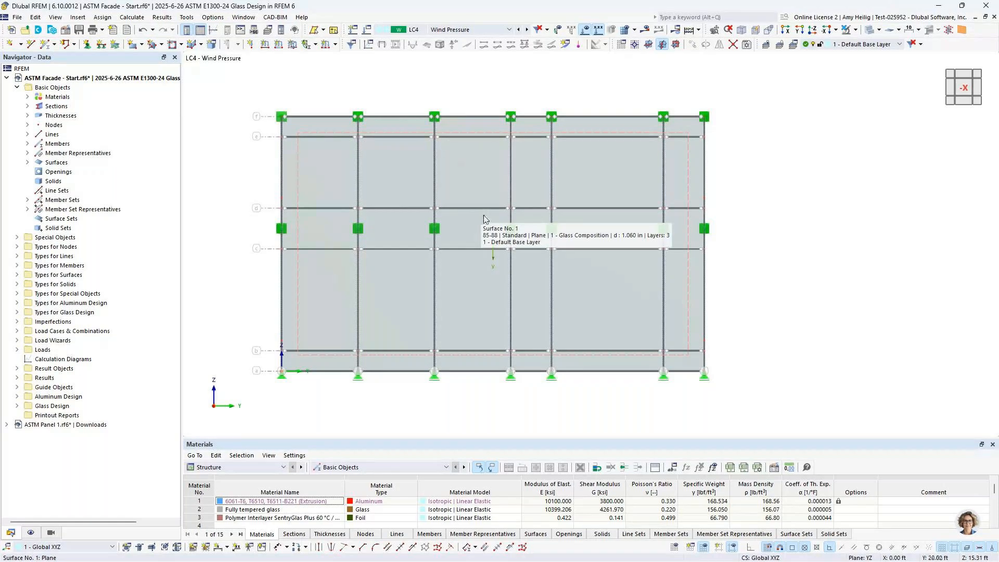
right_click(605, 296)
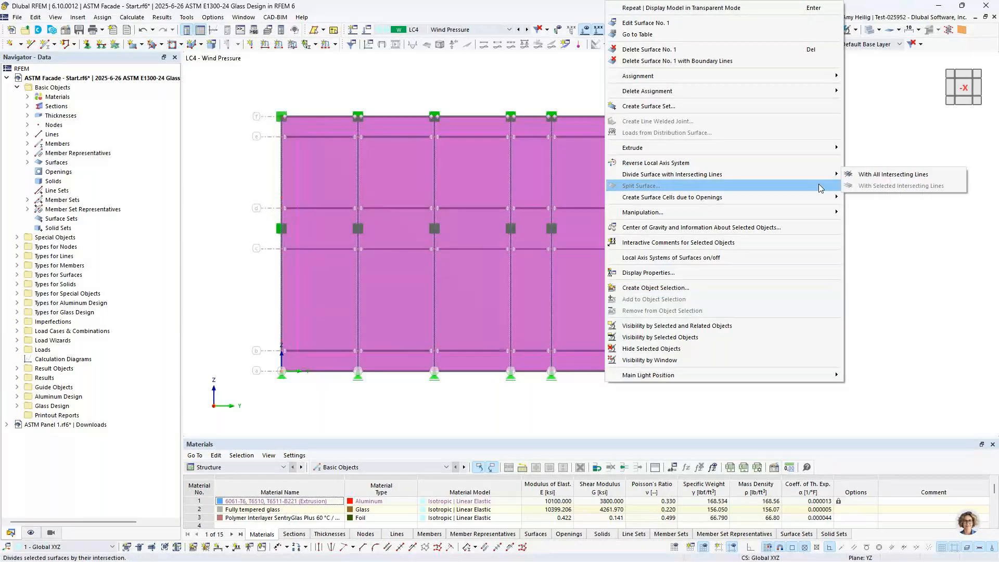
click(859, 176)
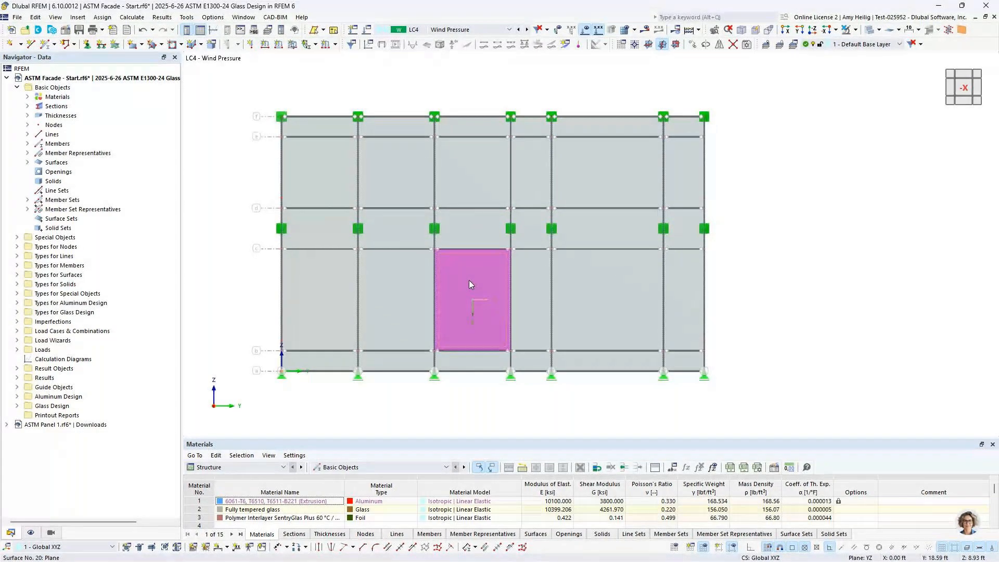
- Expand the glass design types and open the Glass Composition Models for editing
click(17, 88)
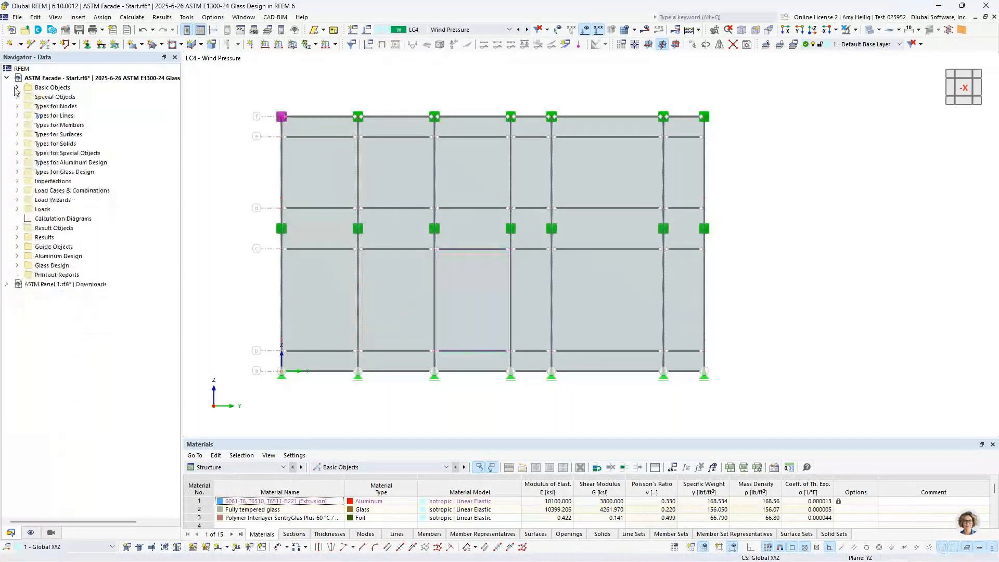
double_click(59, 172)
double_click(65, 181)
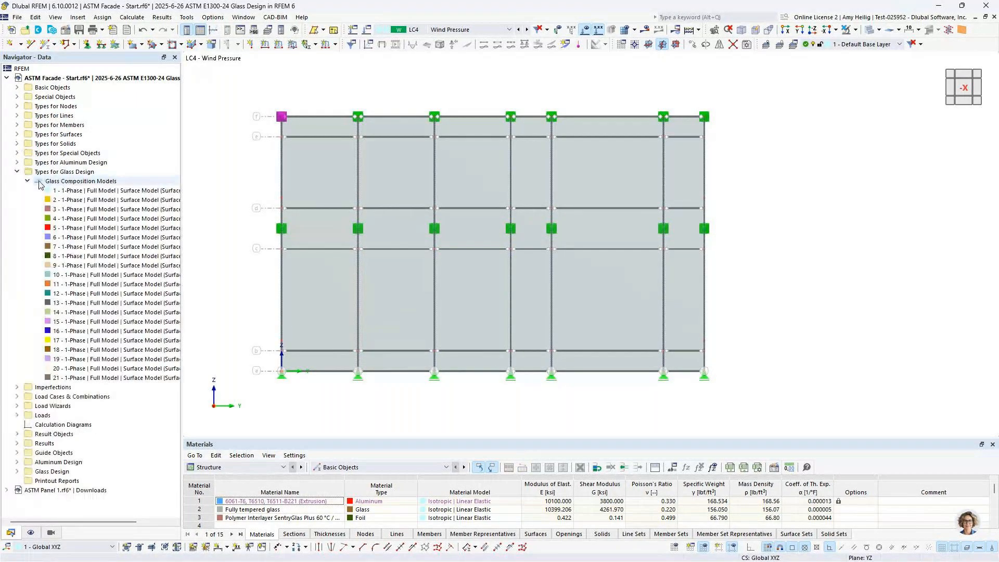
right_click(70, 183)
click(92, 190)
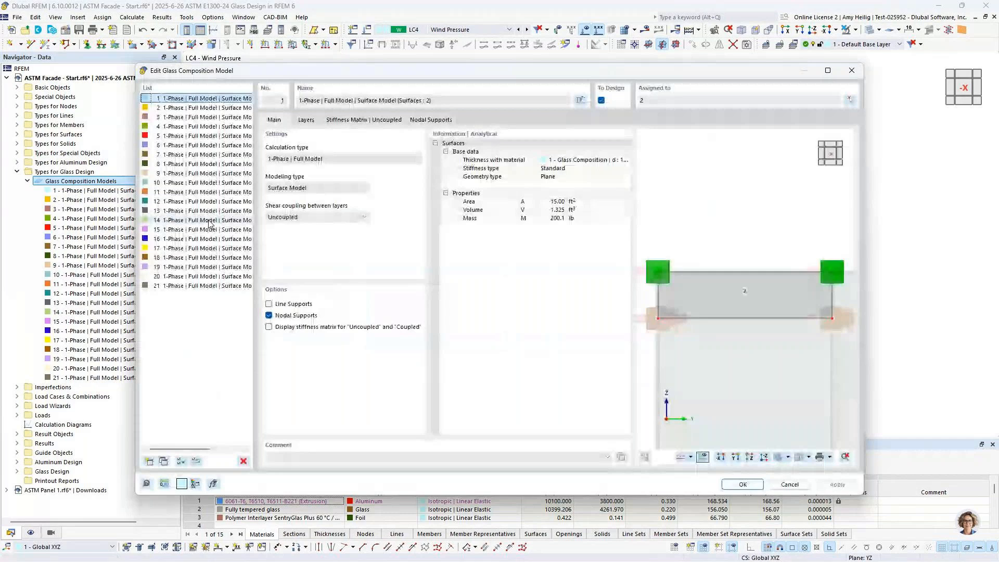
- Examine which panels and nodal supports belong to glass composition models 2 through 5
click(208, 107)
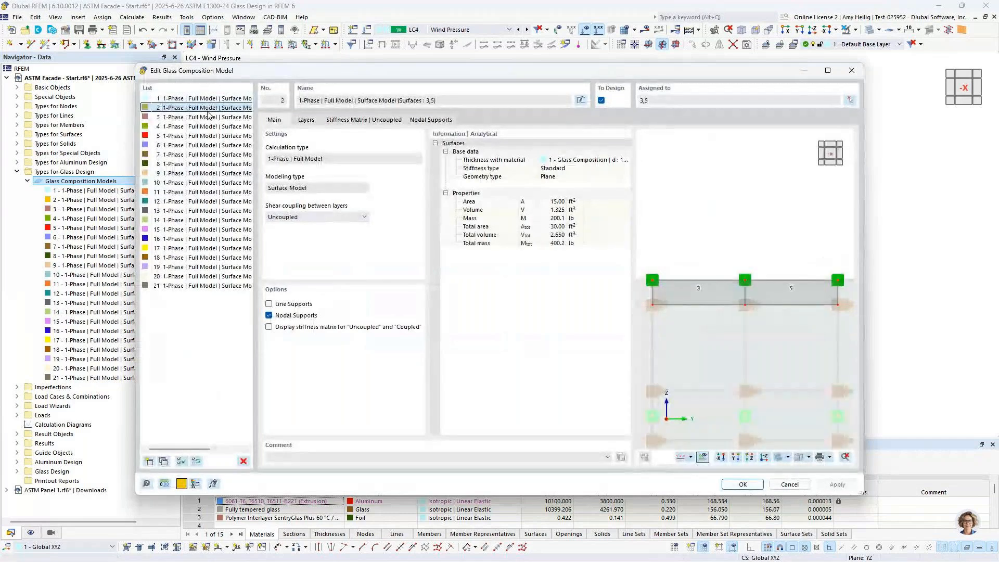
click(210, 119)
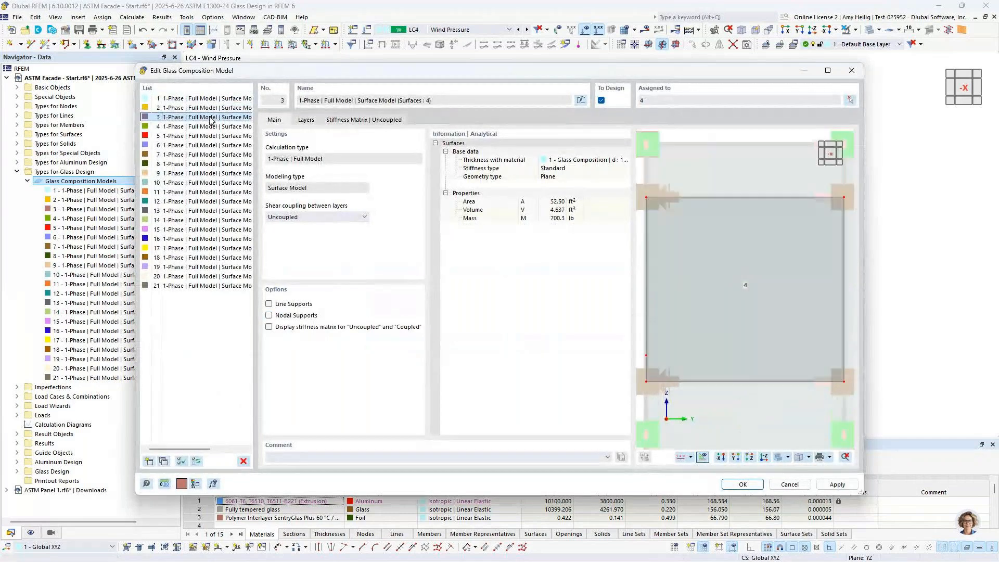
click(211, 128)
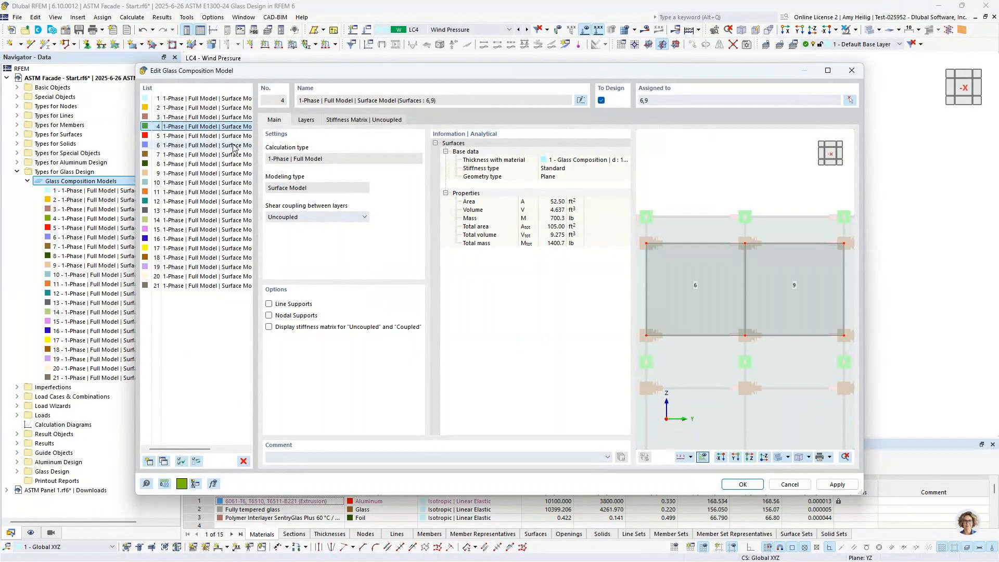
click(219, 116)
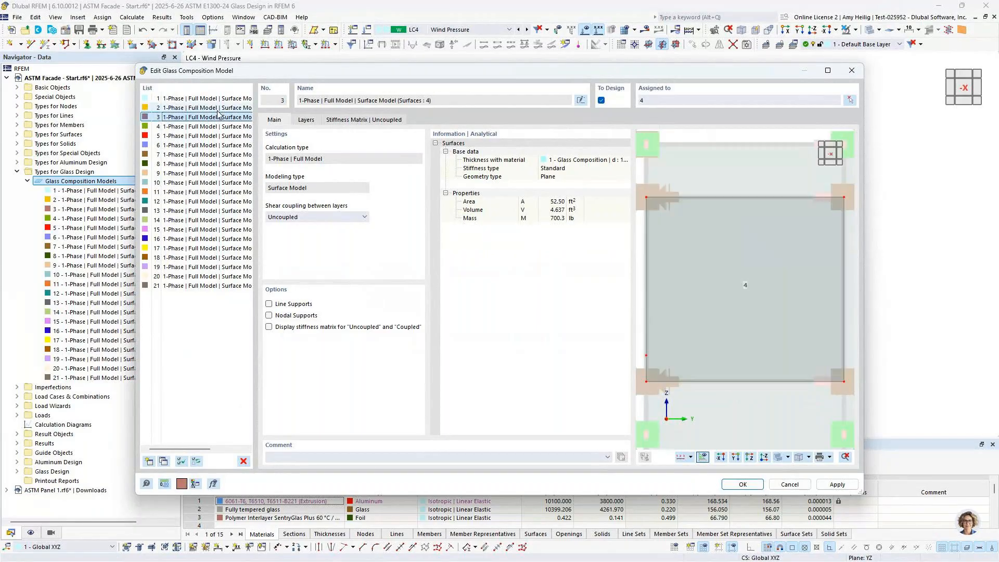
click(218, 111)
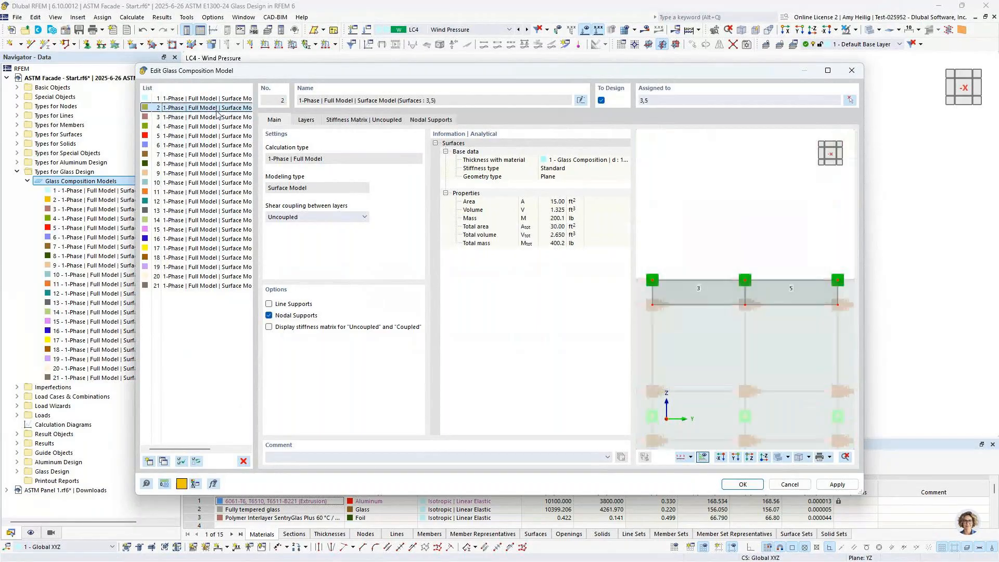
click(217, 137)
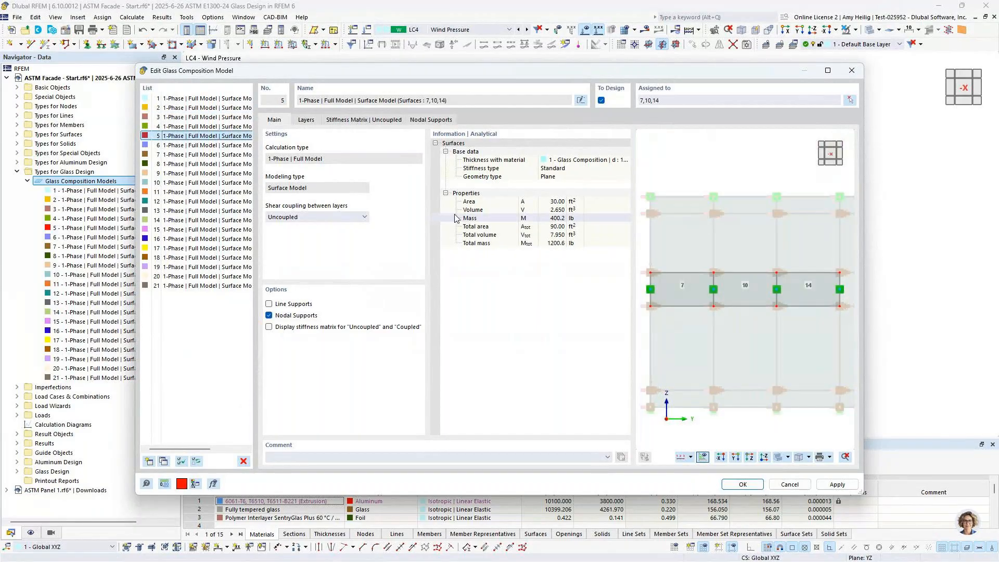
- Set the shear coupling between layers to Coupled for all glass composition models 1 to 21 and collapse the glass design types
click(222, 99)
shift+click(224, 286)
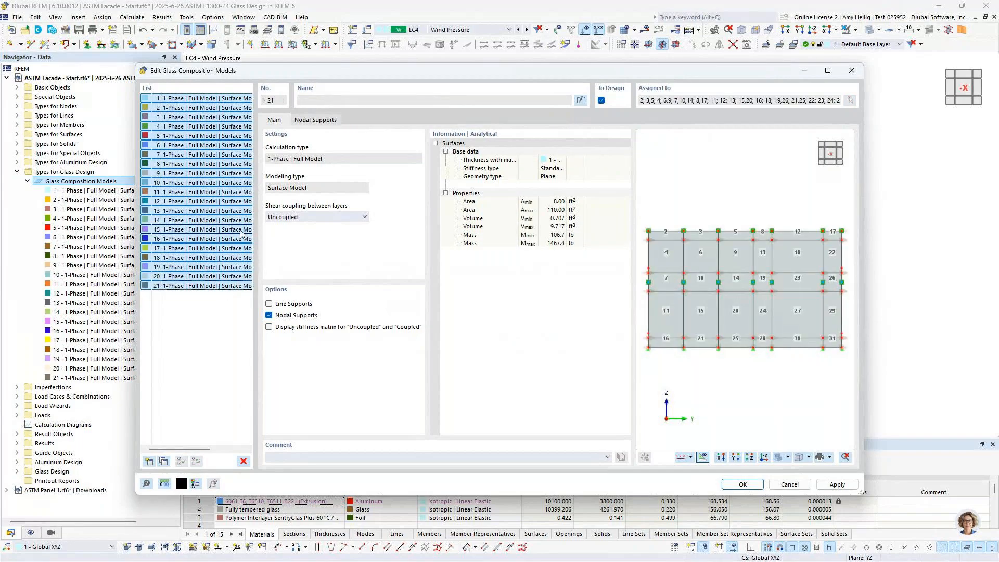
click(318, 217)
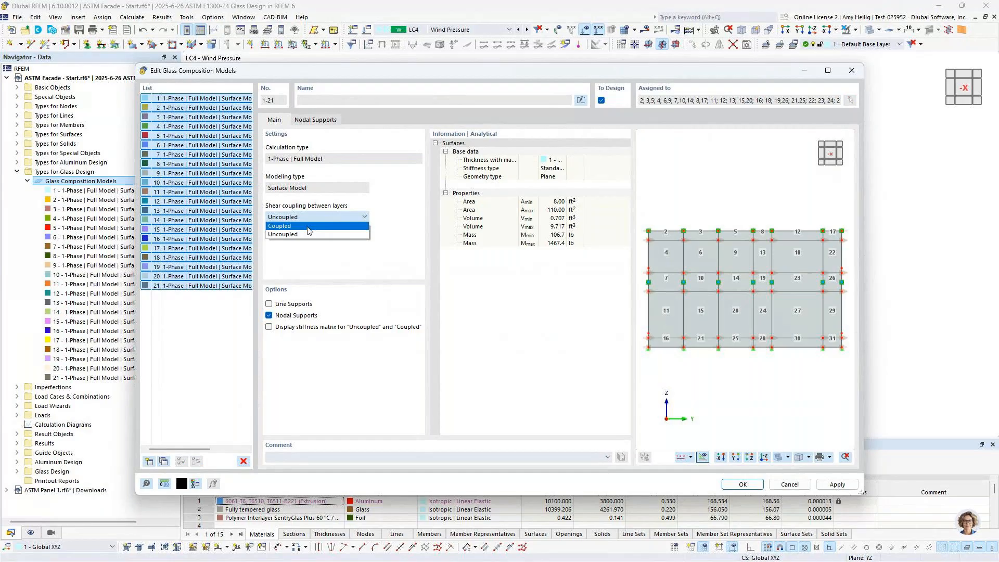
click(309, 228)
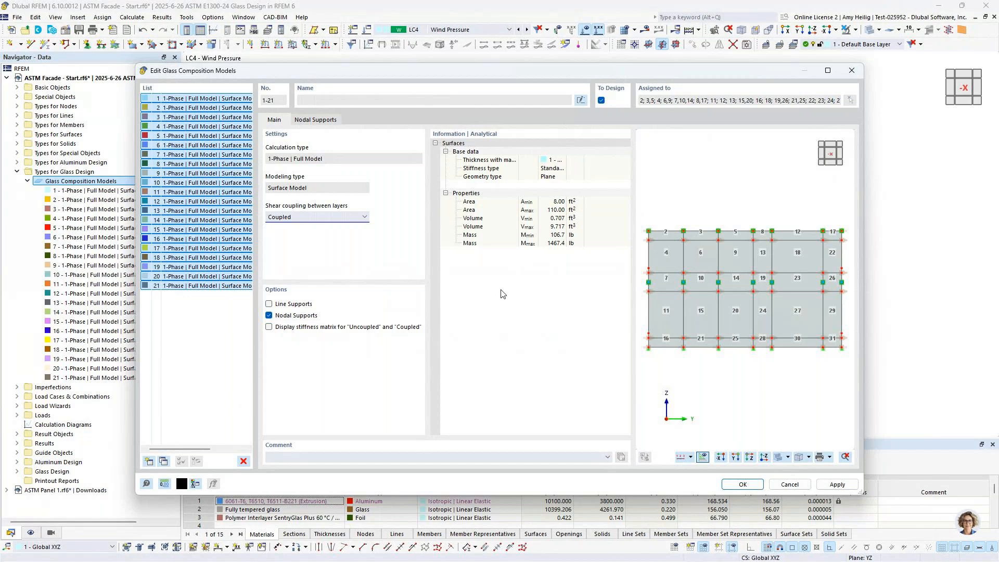
click(739, 484)
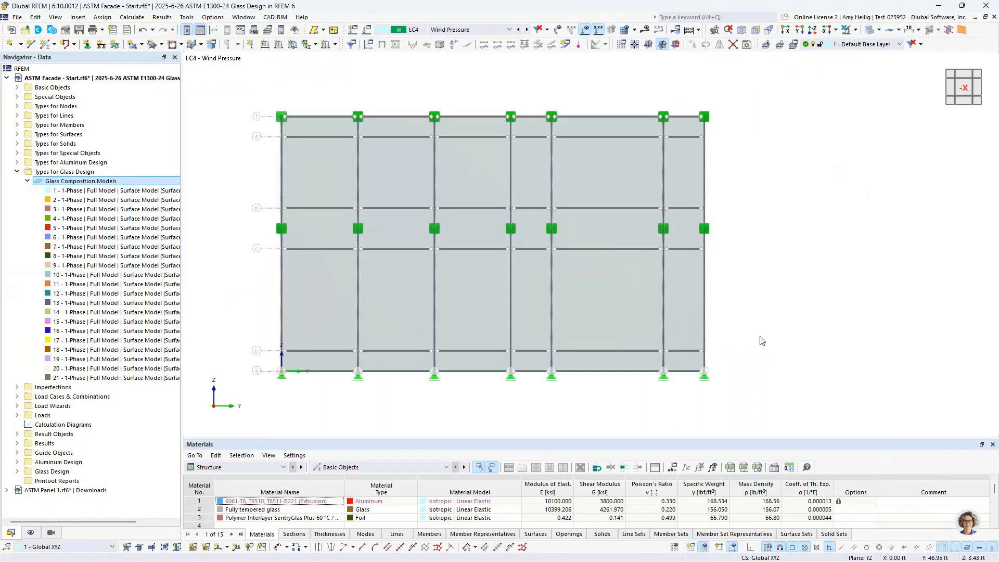
click(17, 172)
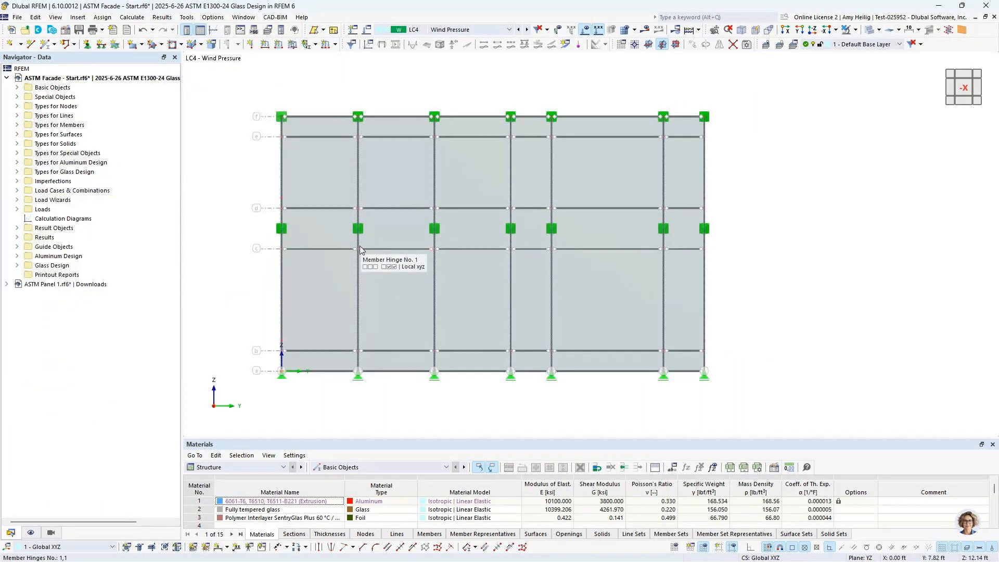
- Set the deflection reference length of all glass surfaces in the facade to be defined by maximum boundary line
drag(739, 404, 271, 104)
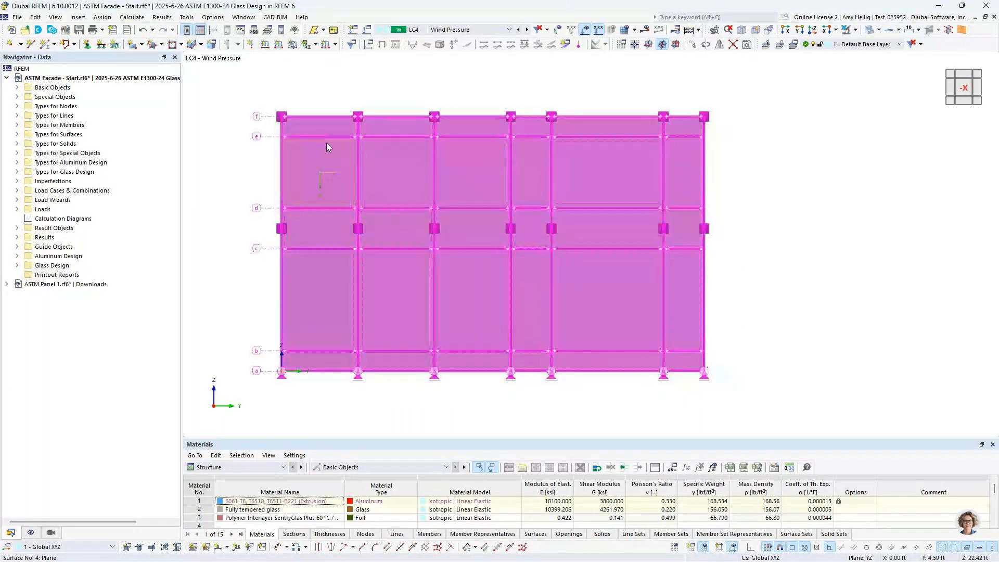
double_click(326, 142)
click(326, 106)
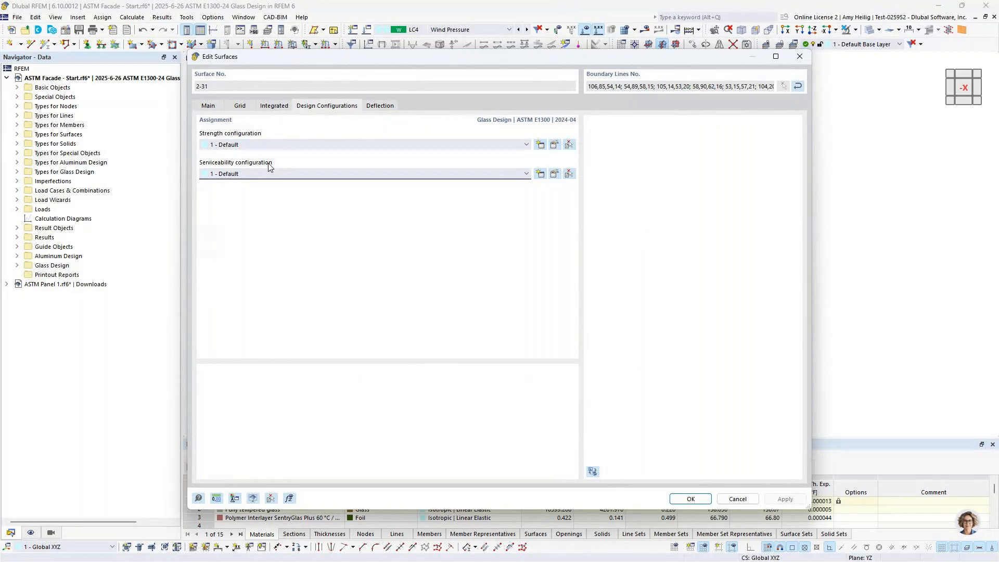
click(381, 106)
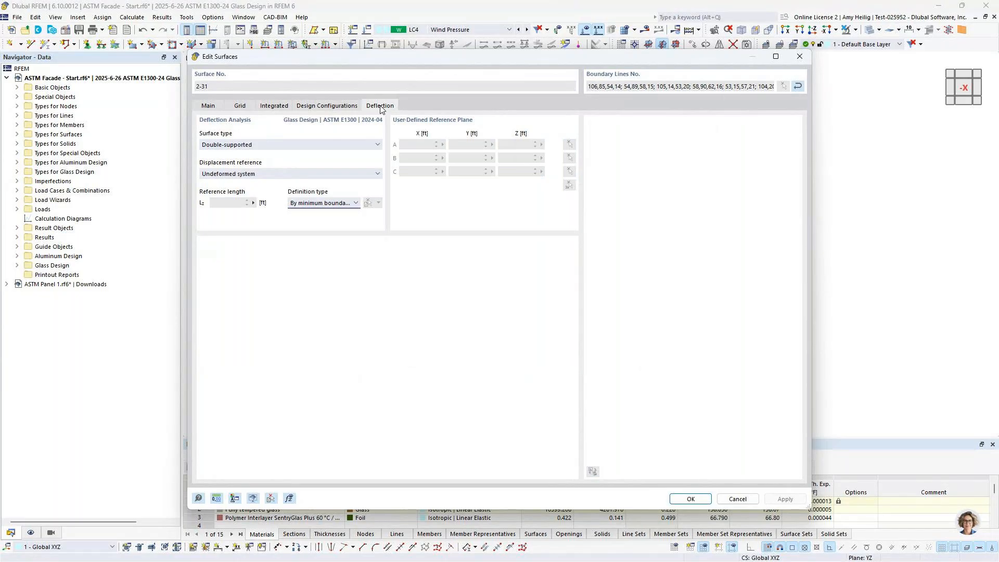
click(329, 204)
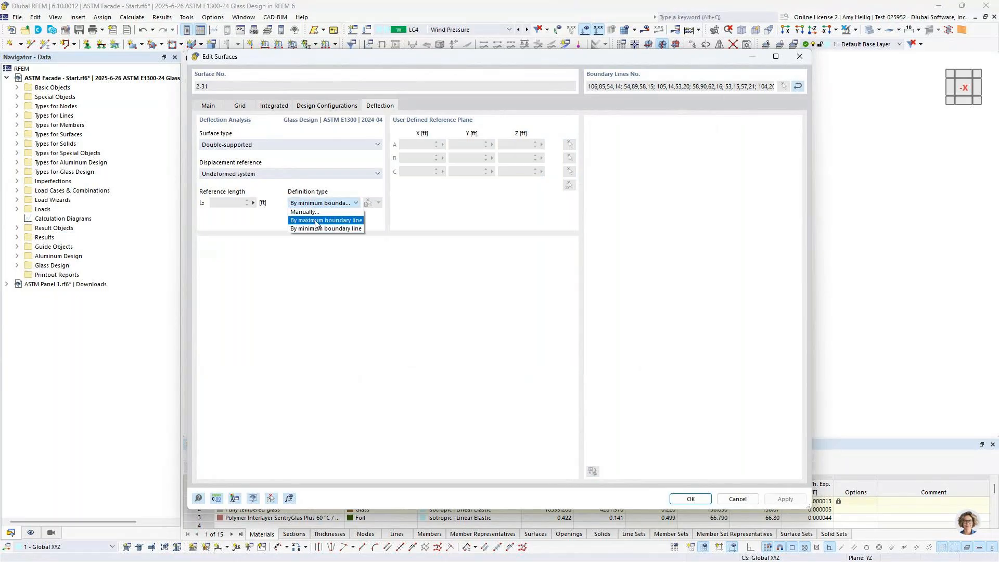
click(316, 220)
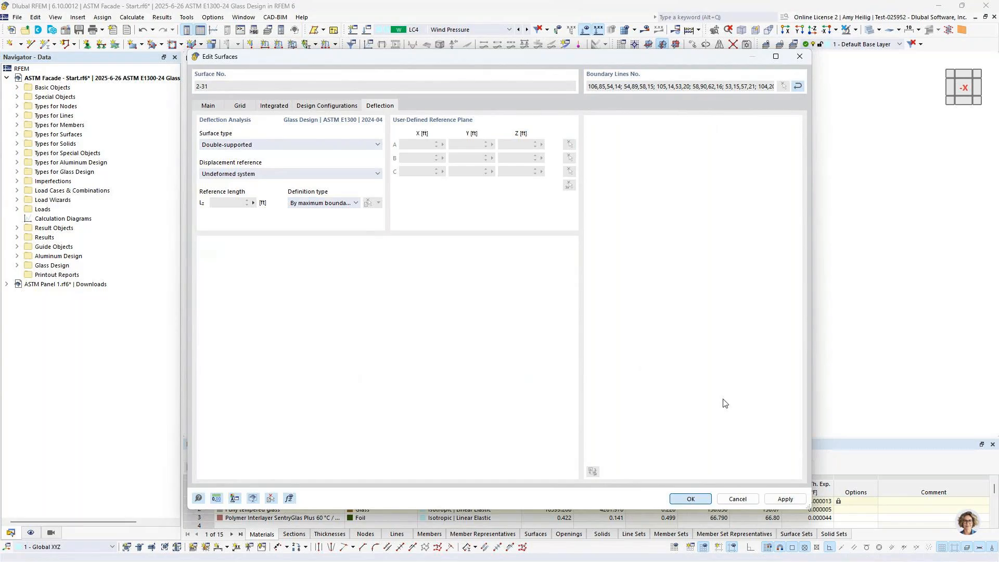
key(Return)
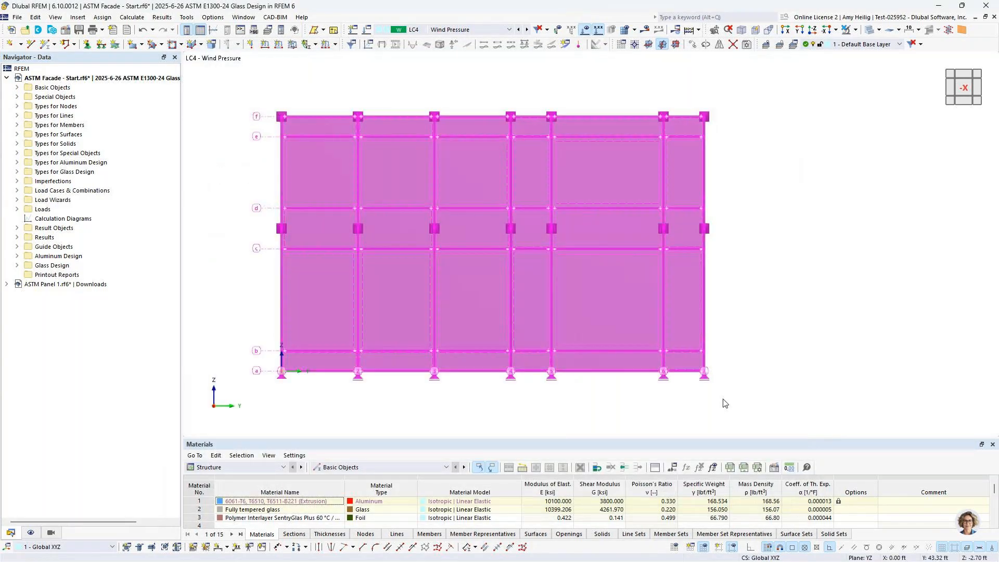
click(725, 403)
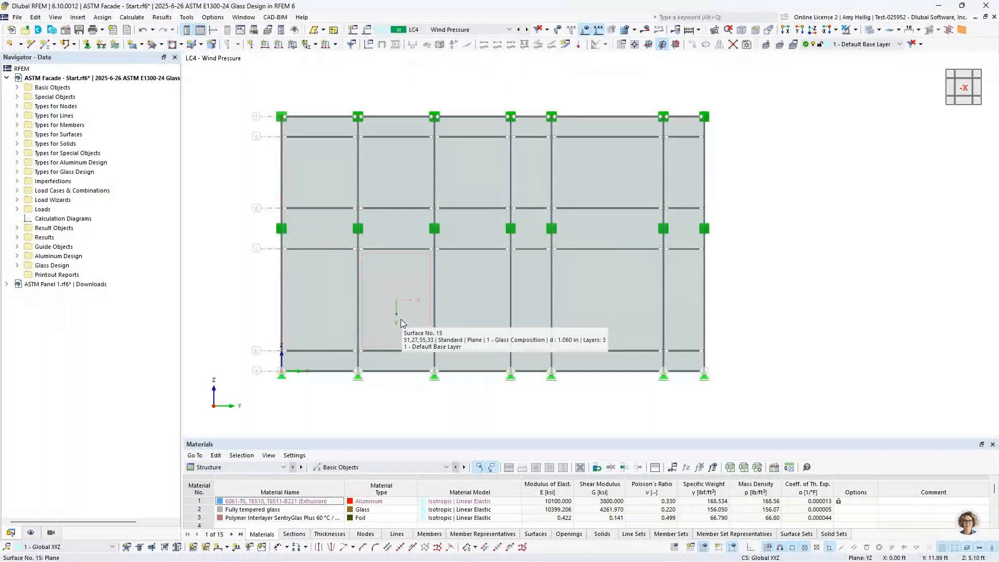
click(322, 310)
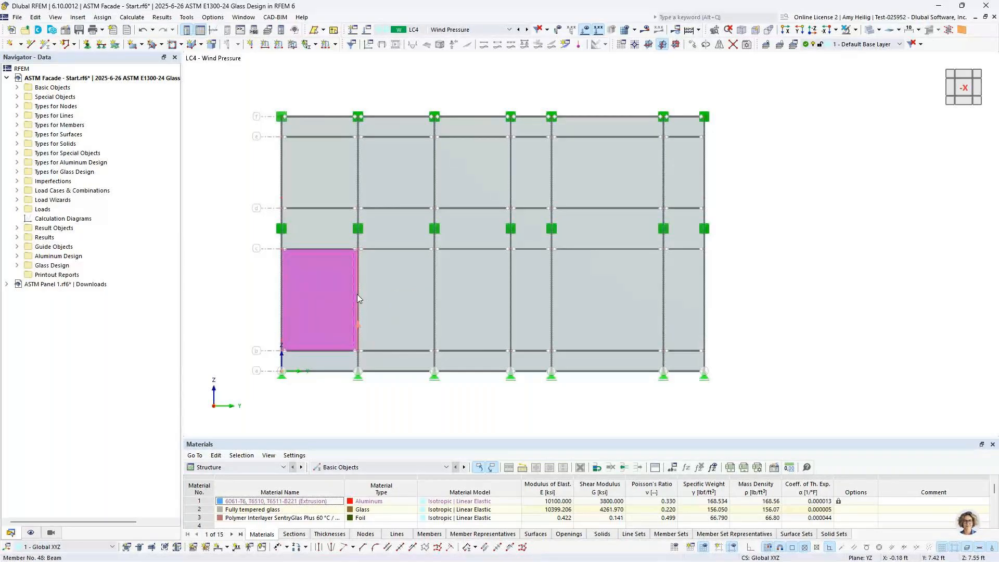
click(241, 293)
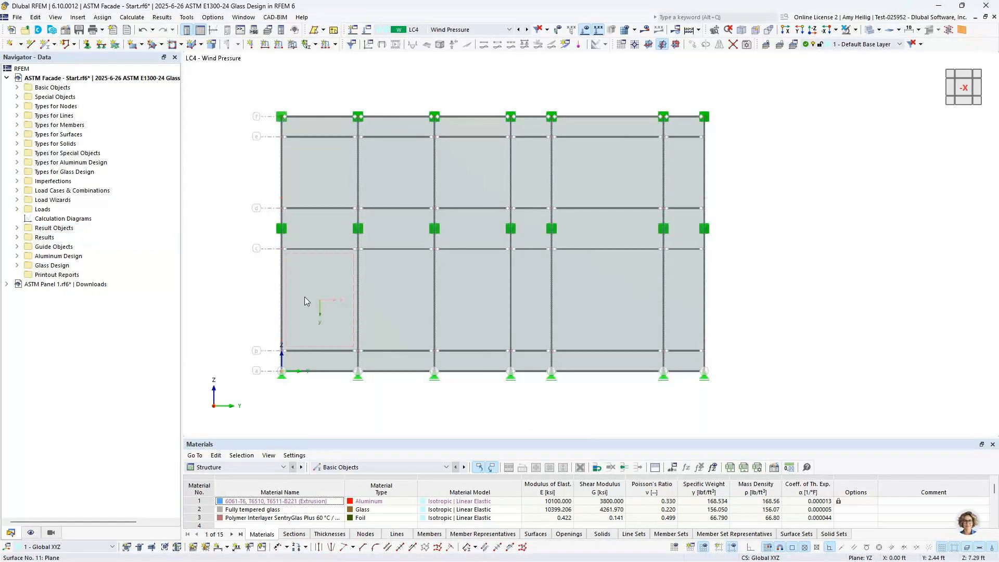
click(17, 115)
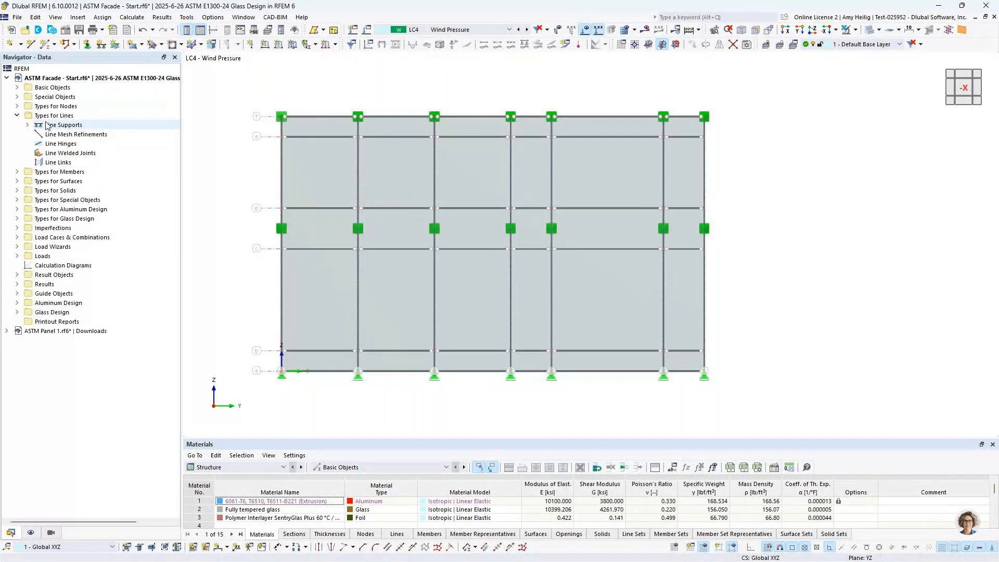
click(70, 145)
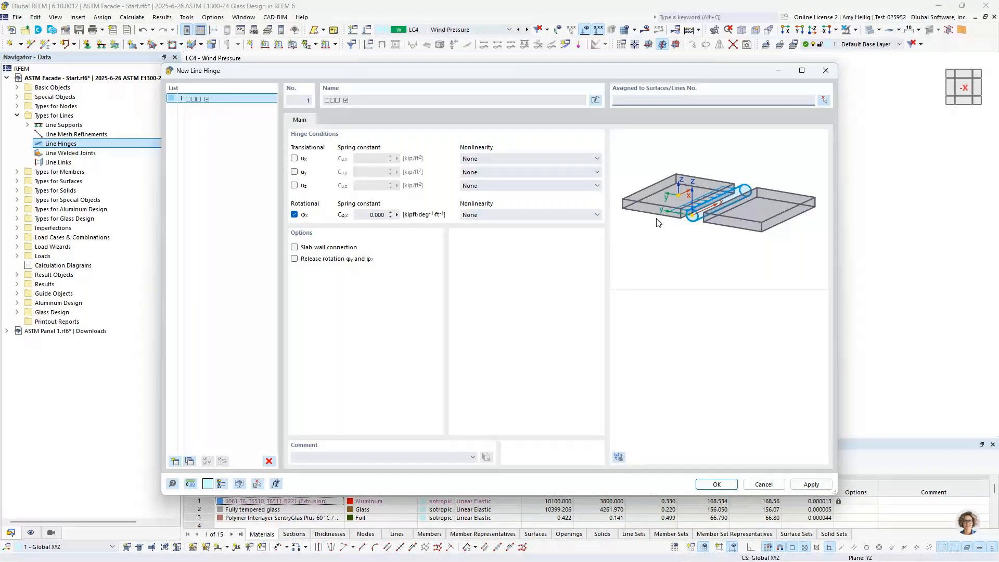
click(294, 159)
click(361, 158)
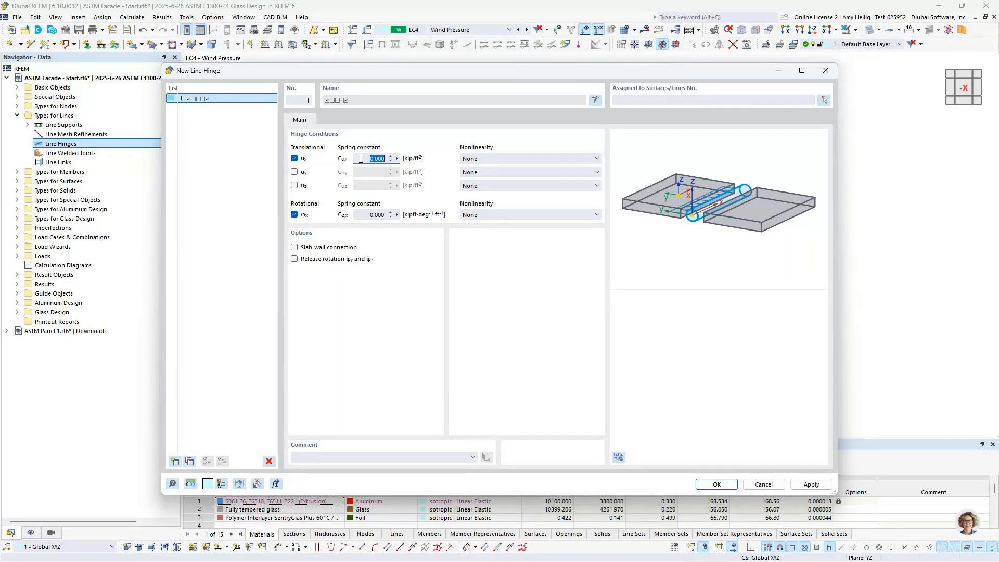
click(773, 485)
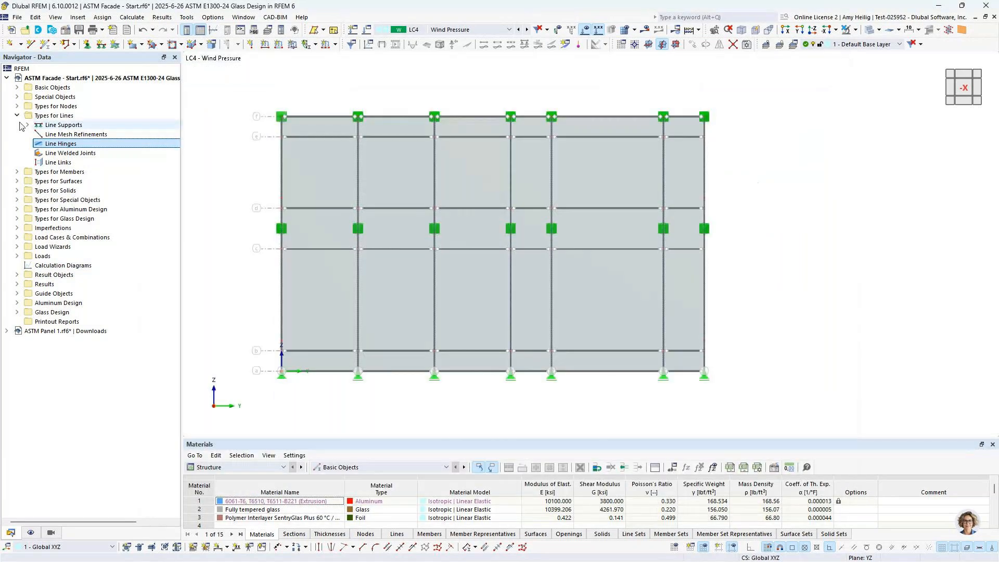
click(17, 115)
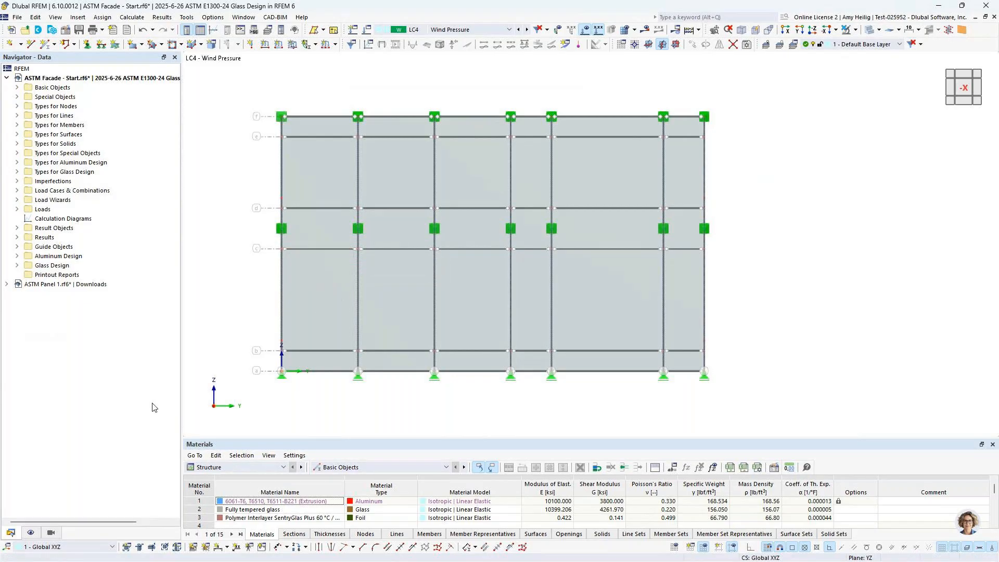
- Activate the saved Y Members view and open all horizontal members together for editing
click(52, 531)
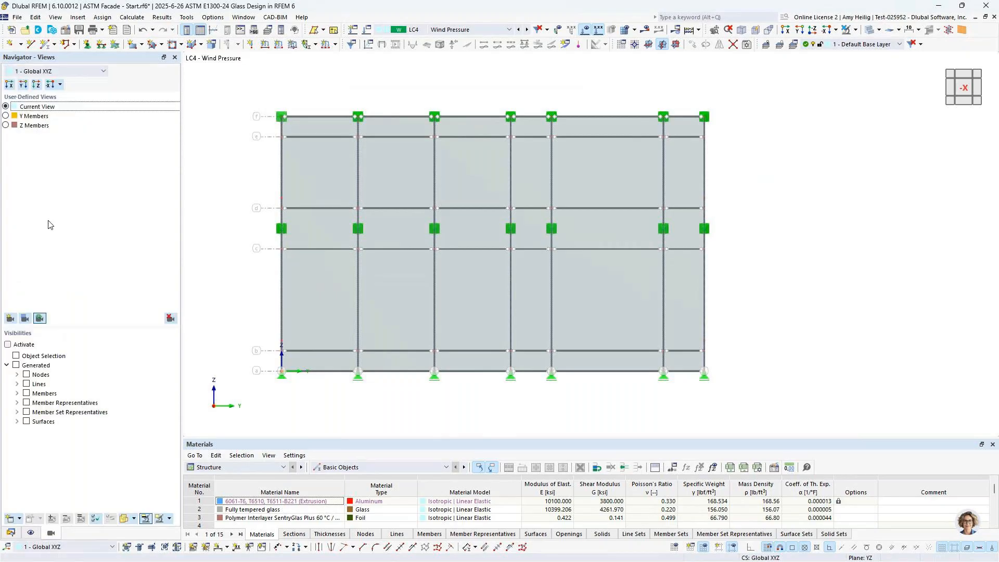
click(8, 120)
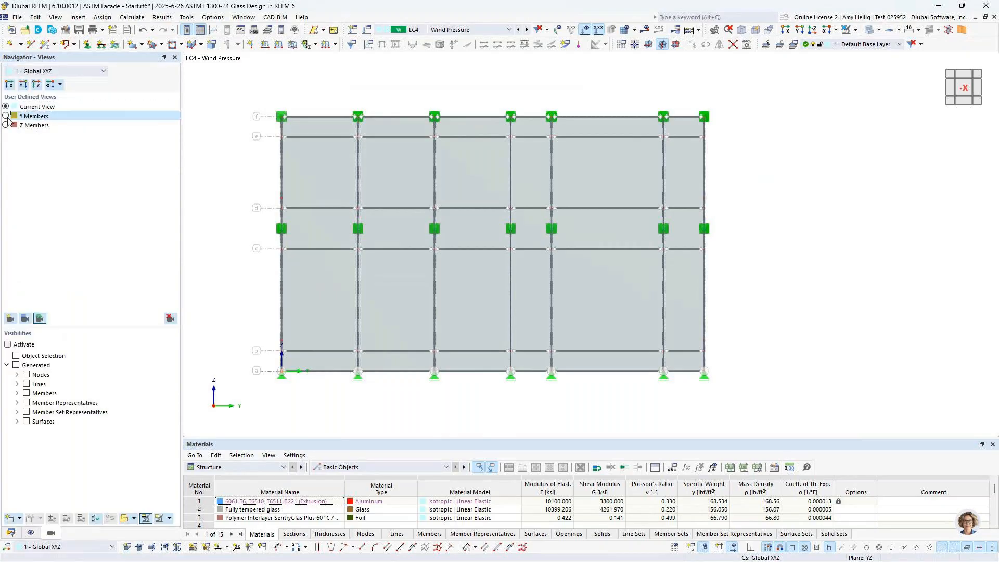
click(7, 116)
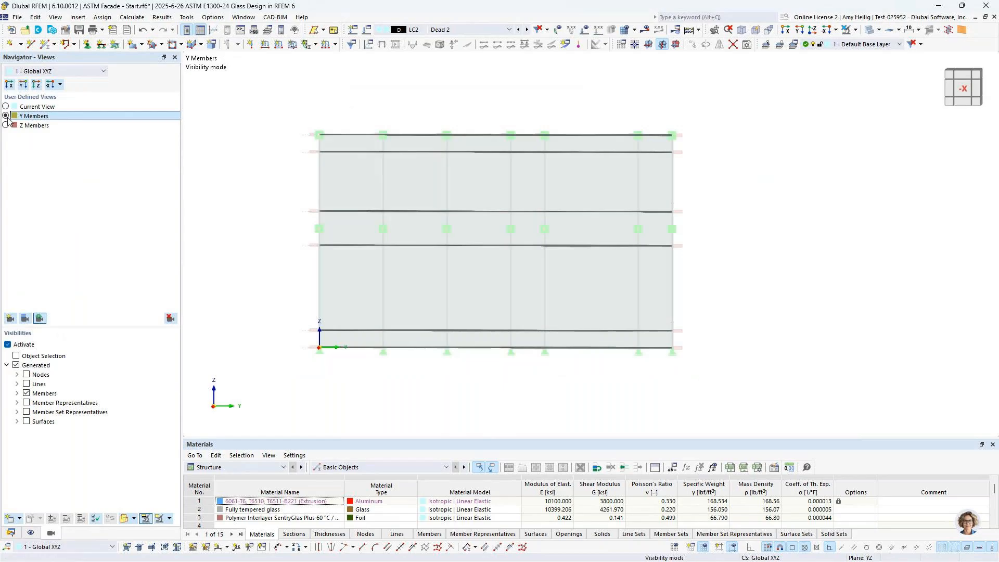
click(659, 246)
ctrl+middle_drag(778, 286, 610, 286)
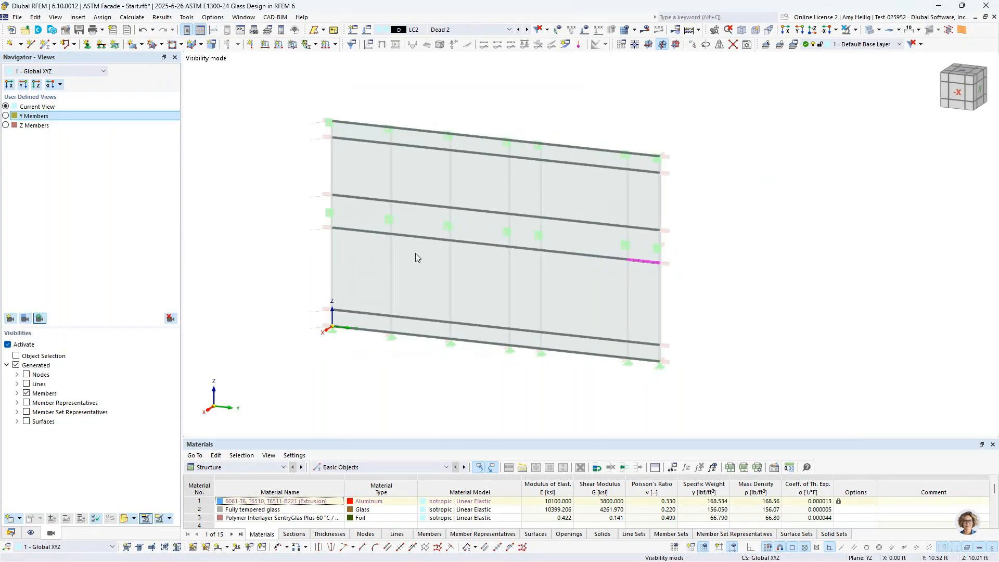
drag(296, 93, 718, 409)
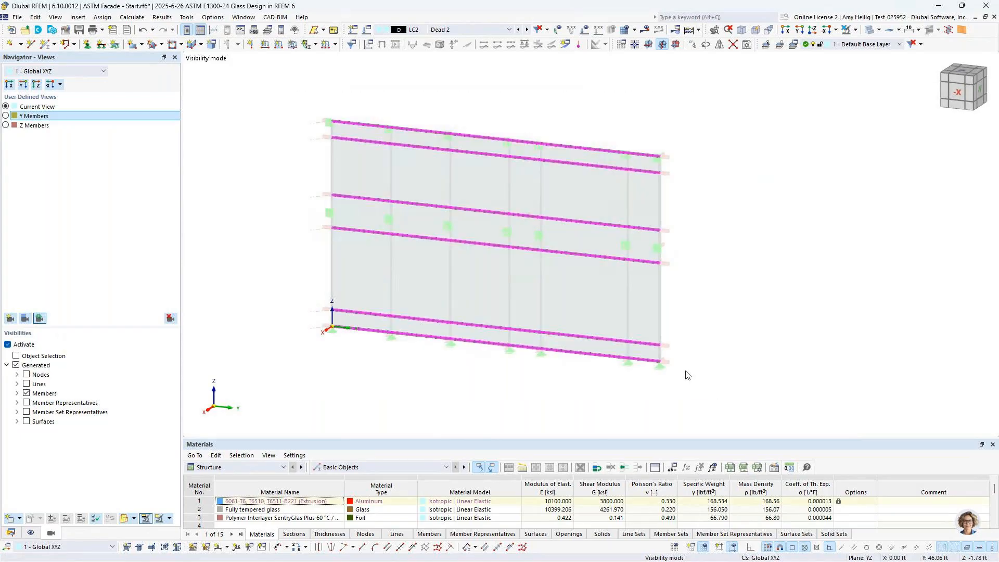
double_click(400, 195)
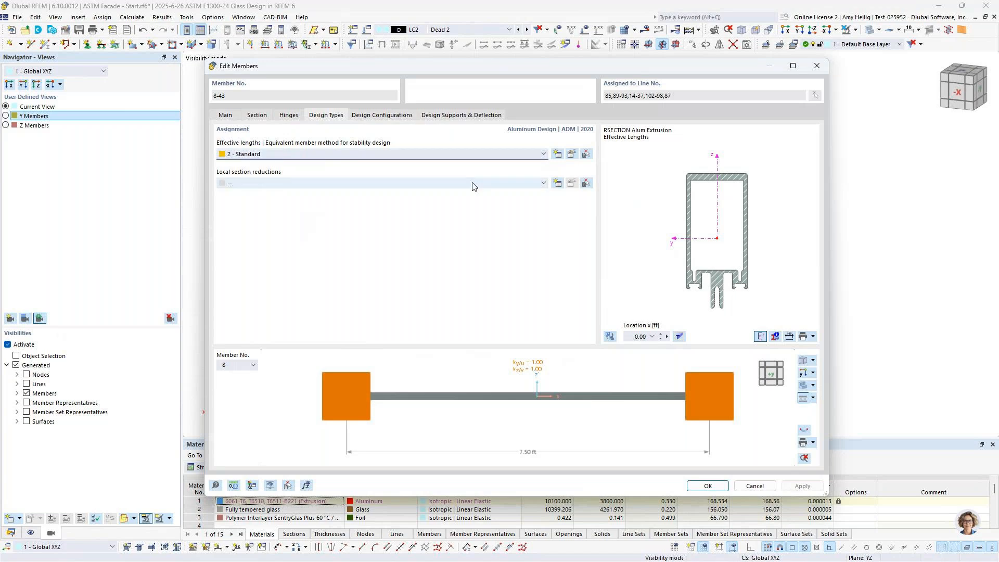
- Examine the buckling options, nodal supports and effective length factors assigned to the horizontal members
click(571, 154)
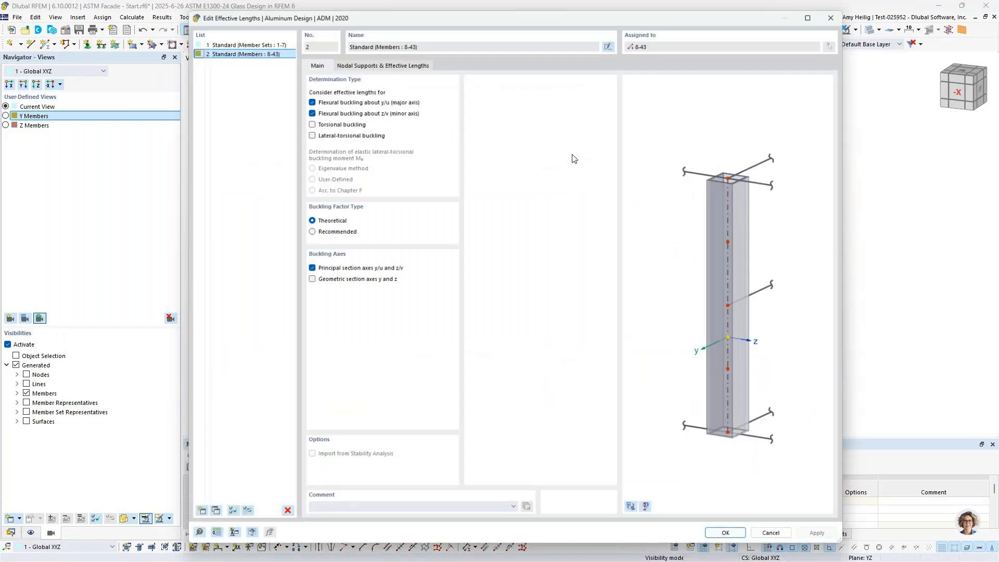
click(636, 515)
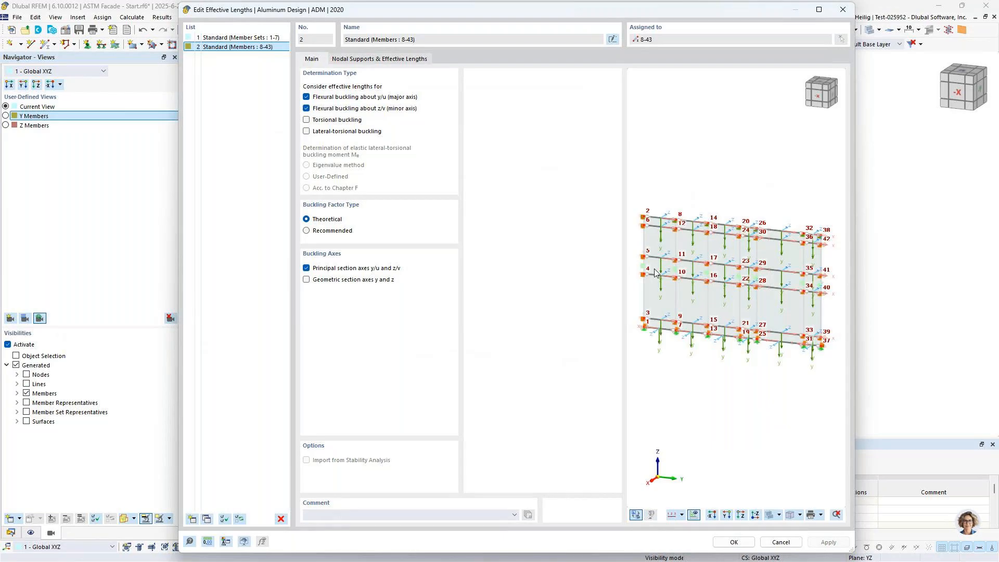
scroll(708, 250, up, 3)
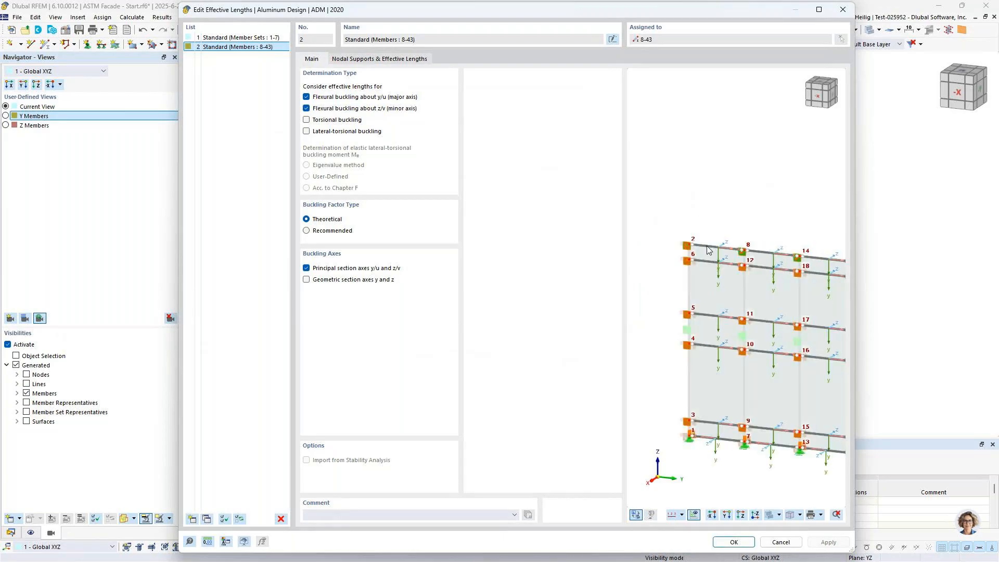
scroll(708, 250, up, 4)
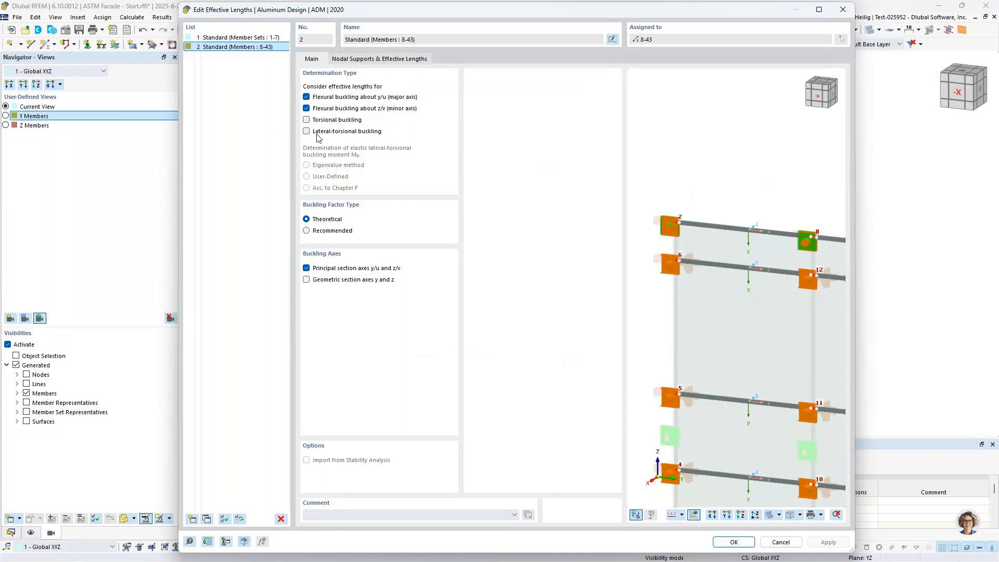
click(374, 60)
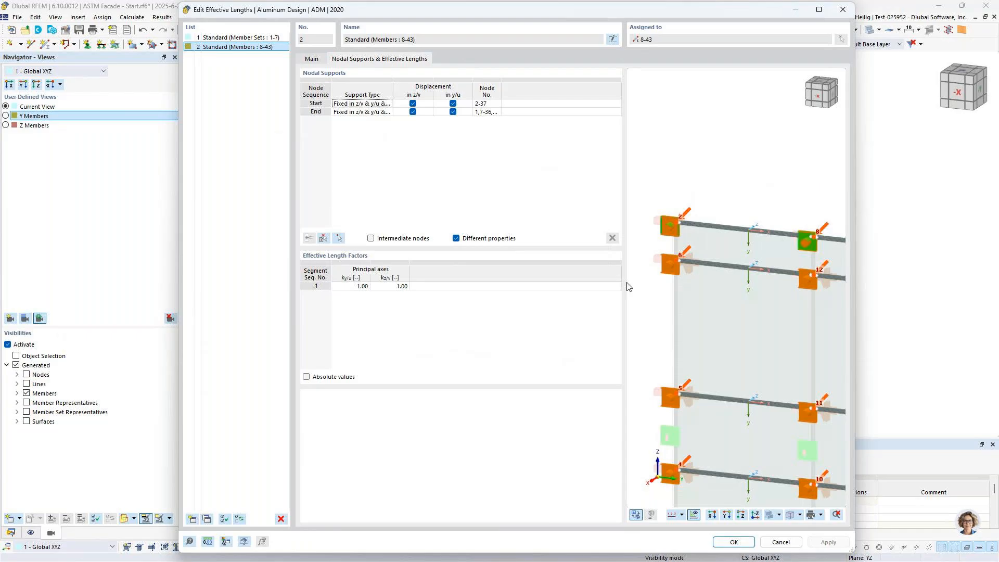
click(781, 542)
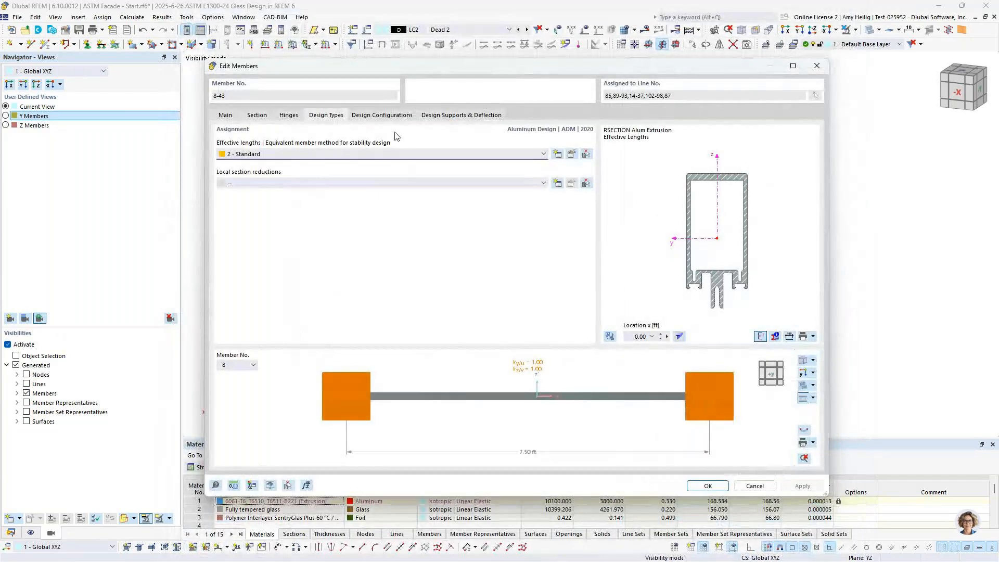
- Set the beam relative deflection limit to L/175 in both the z- and y-axes of the default aluminum serviceability configuration
click(380, 115)
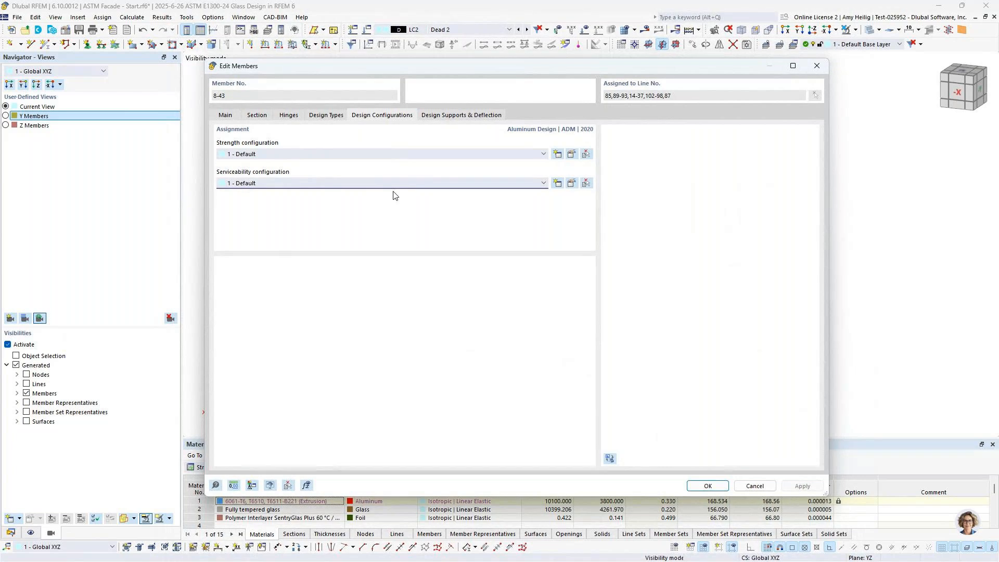
click(567, 182)
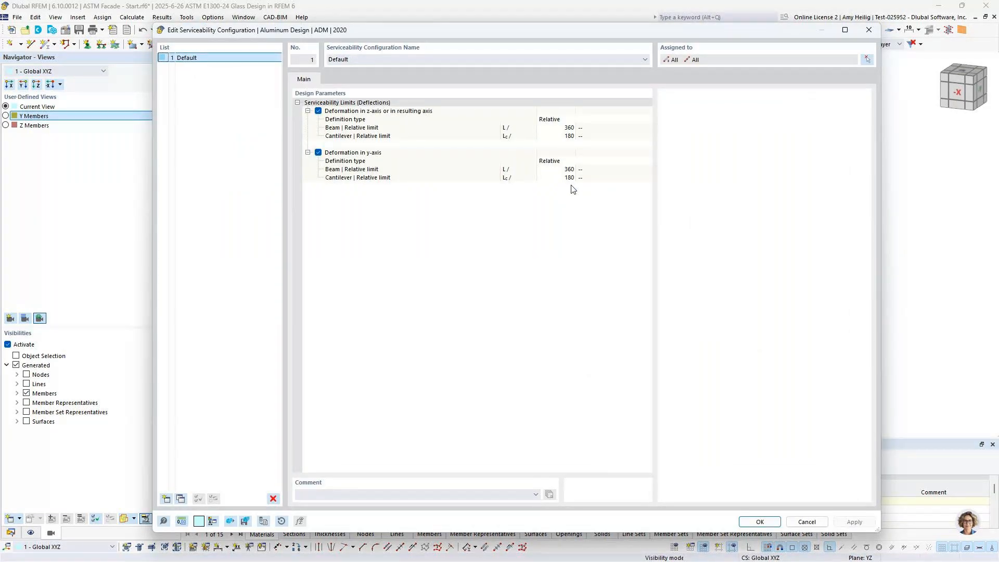
click(567, 128)
click(567, 128)
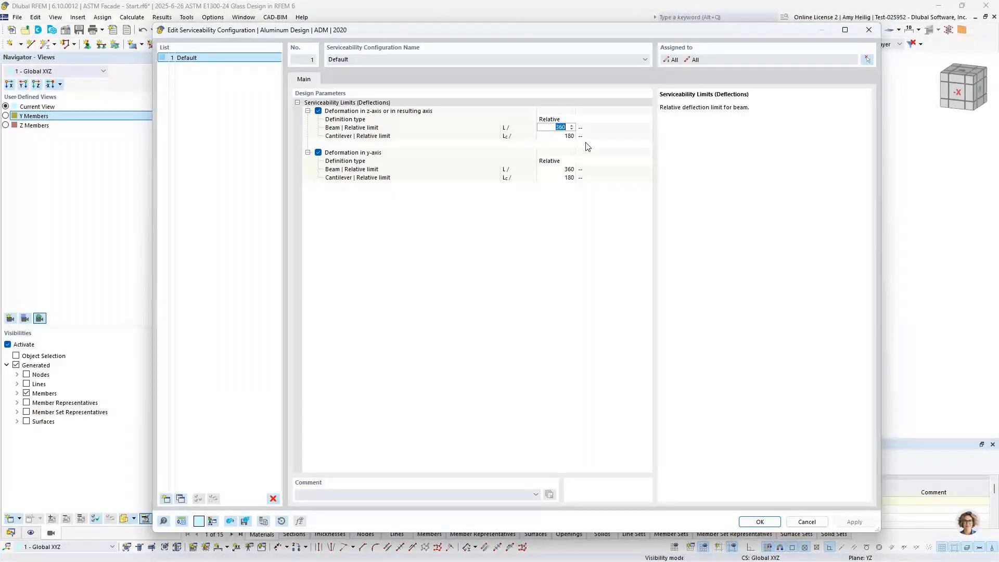
text(175)
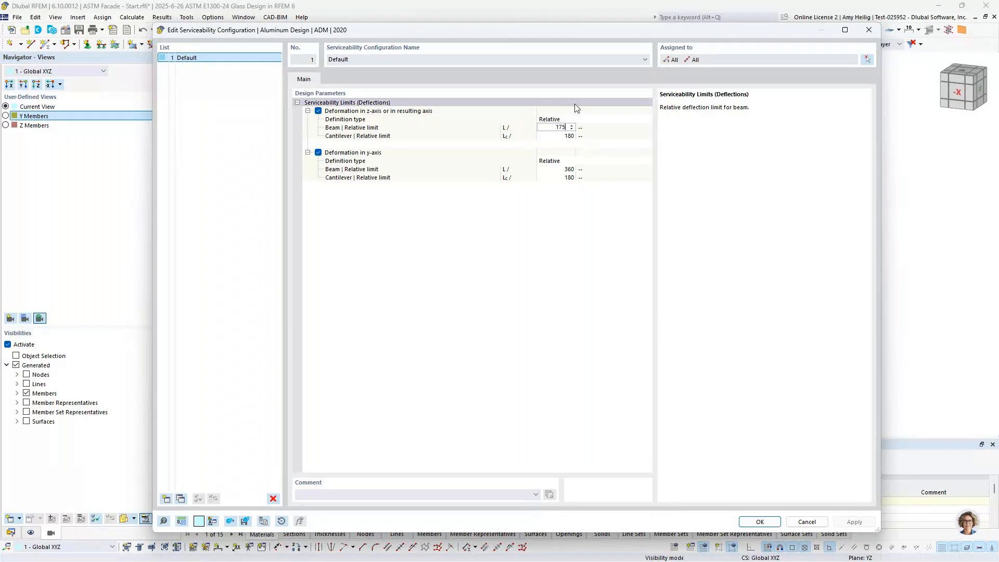
click(557, 169)
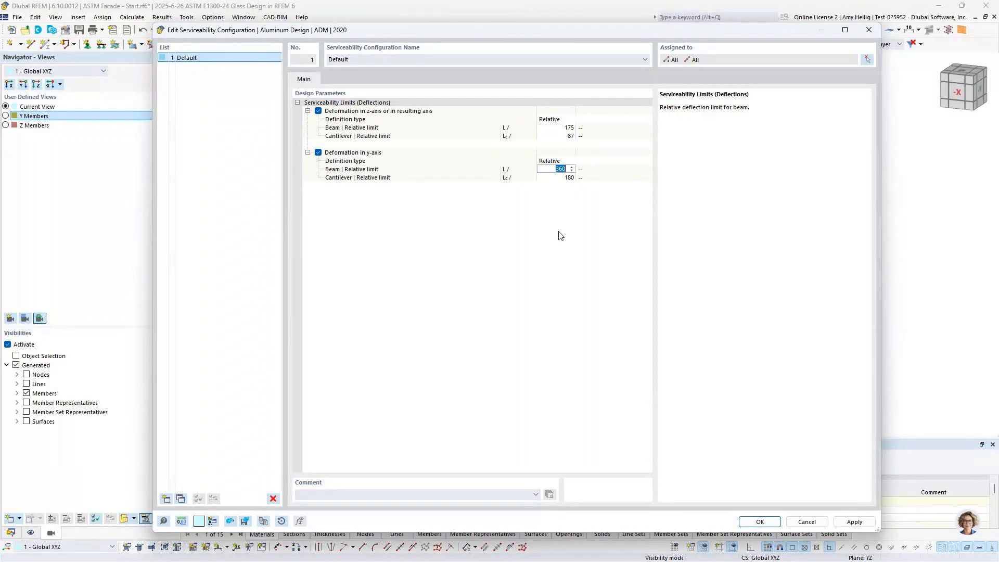
text(175)
key(Return)
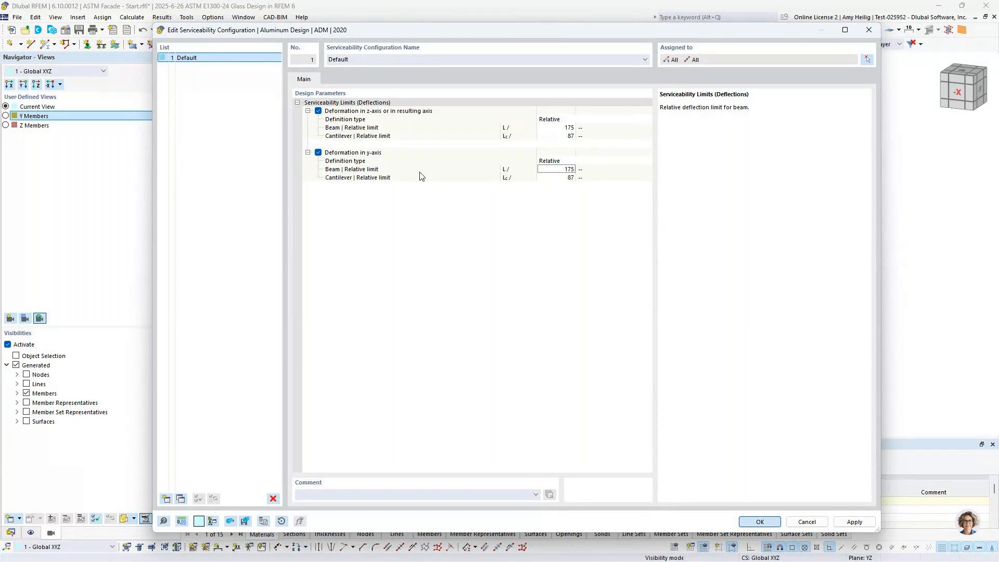
key(Return)
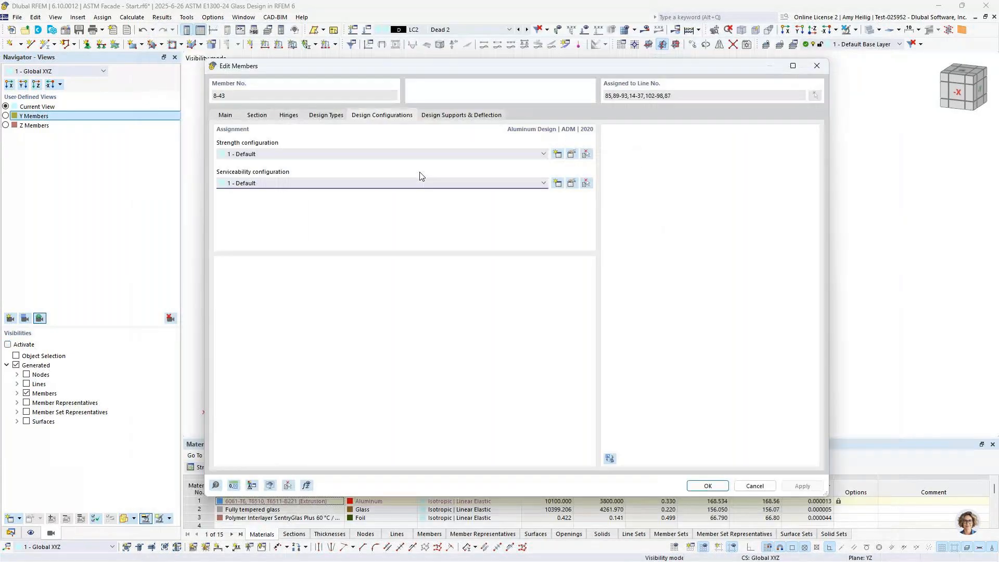
click(705, 486)
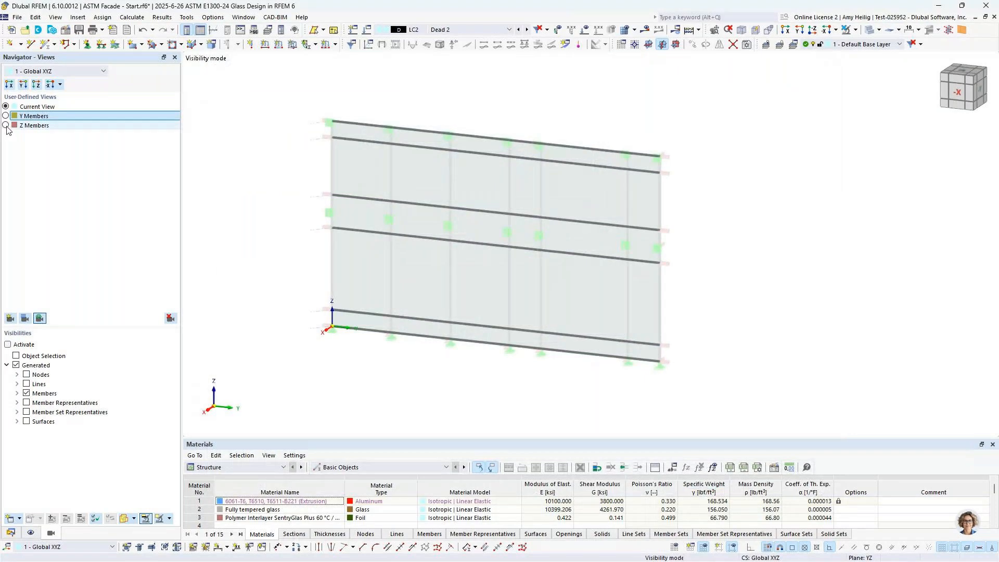
- Activate the saved Z Members view and select all vertical members to look up the command for creating a member set
click(5, 126)
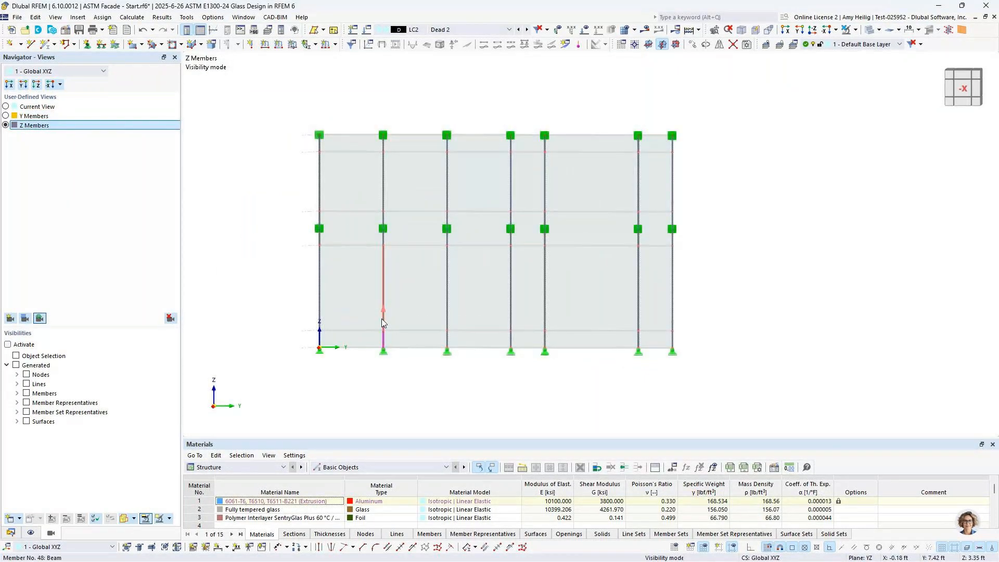
click(387, 270)
click(385, 241)
drag(289, 92, 727, 423)
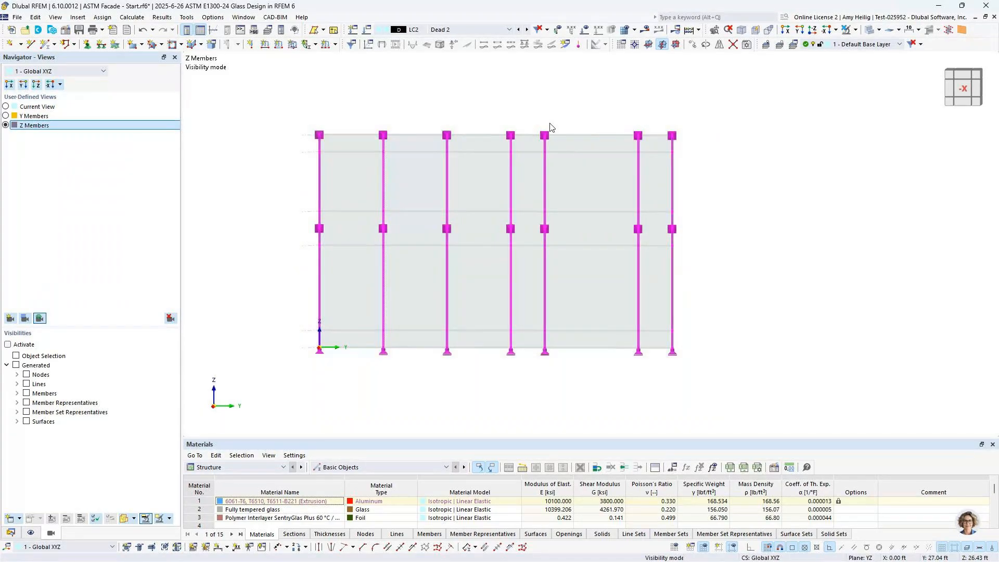
right_click(546, 151)
mouse_move(749, 197)
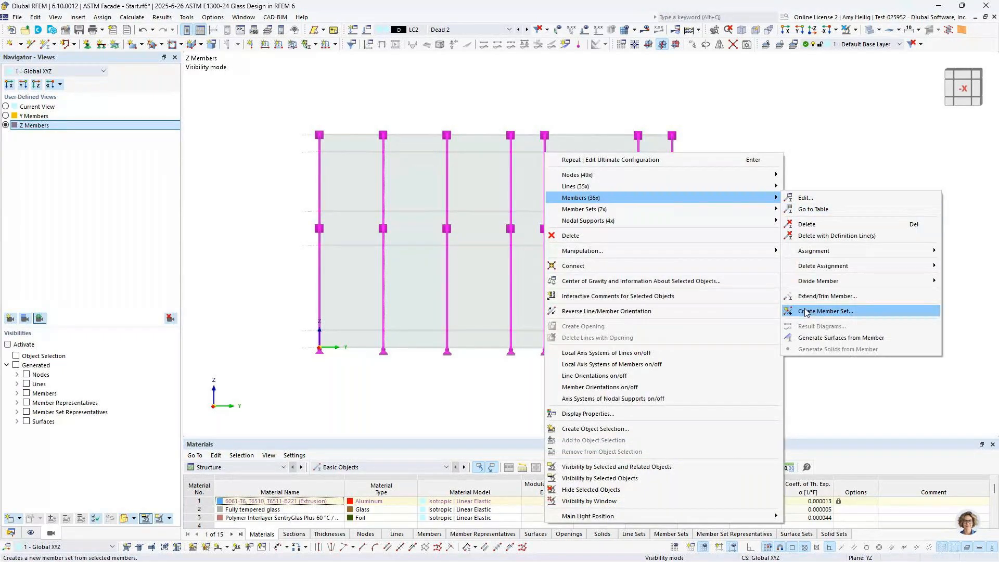
click(442, 377)
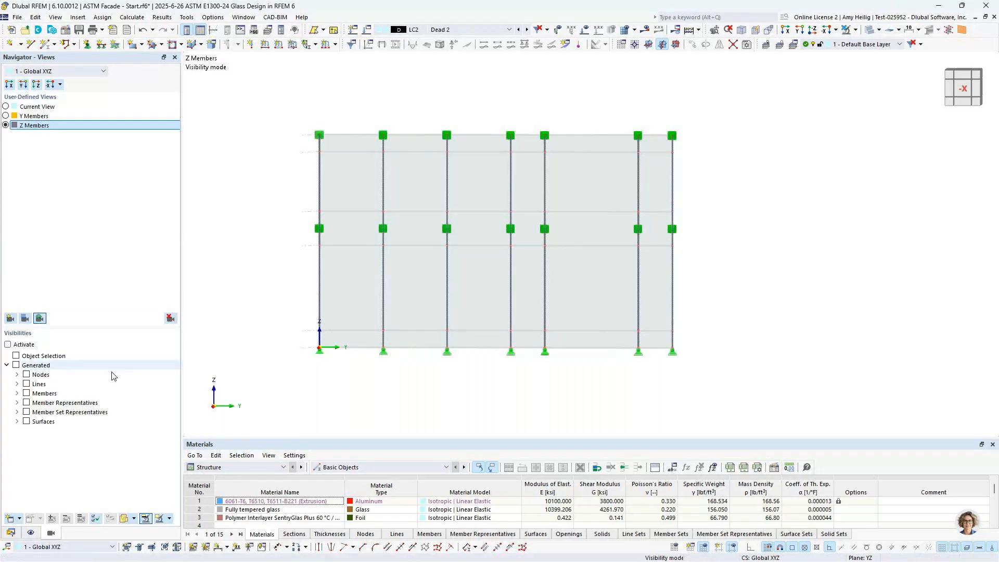
- Open all seven continuous member sets of the vertical members together for editing
click(11, 532)
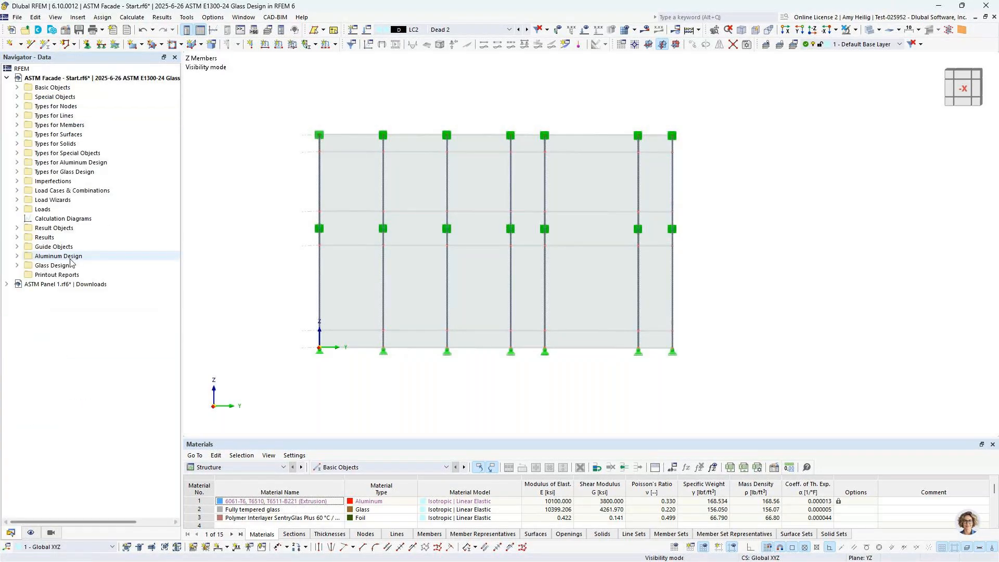
click(16, 87)
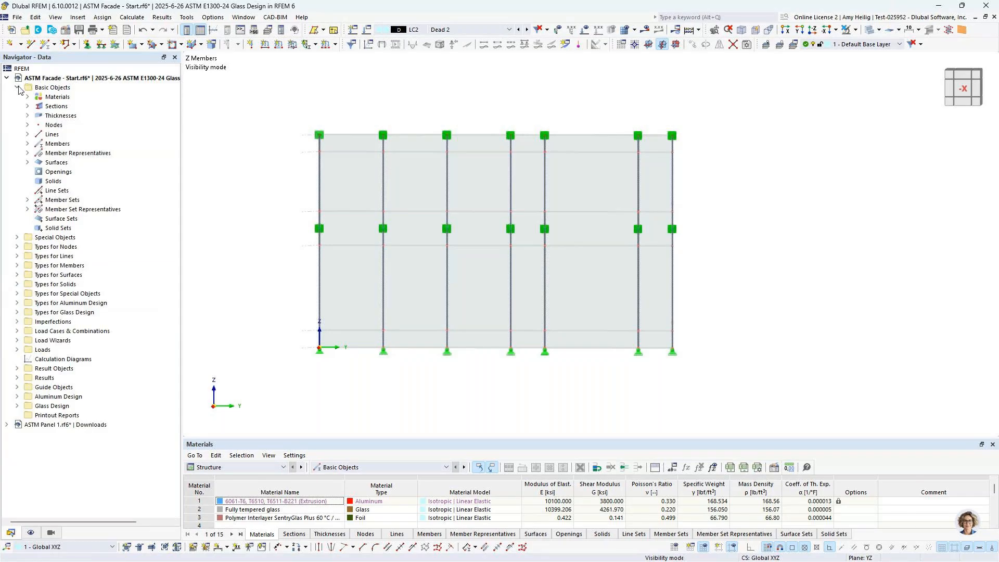
click(27, 201)
click(63, 209)
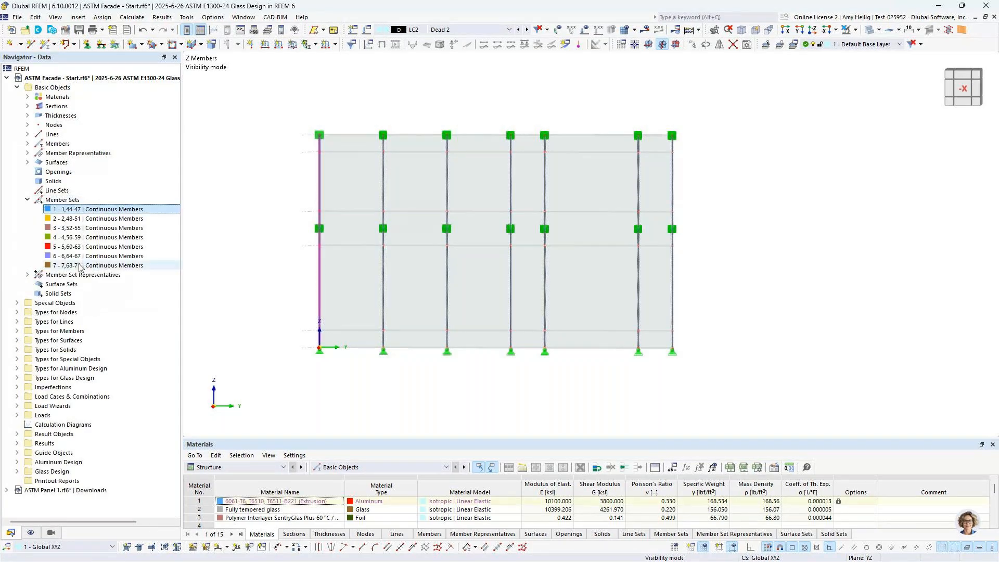
shift+click(80, 265)
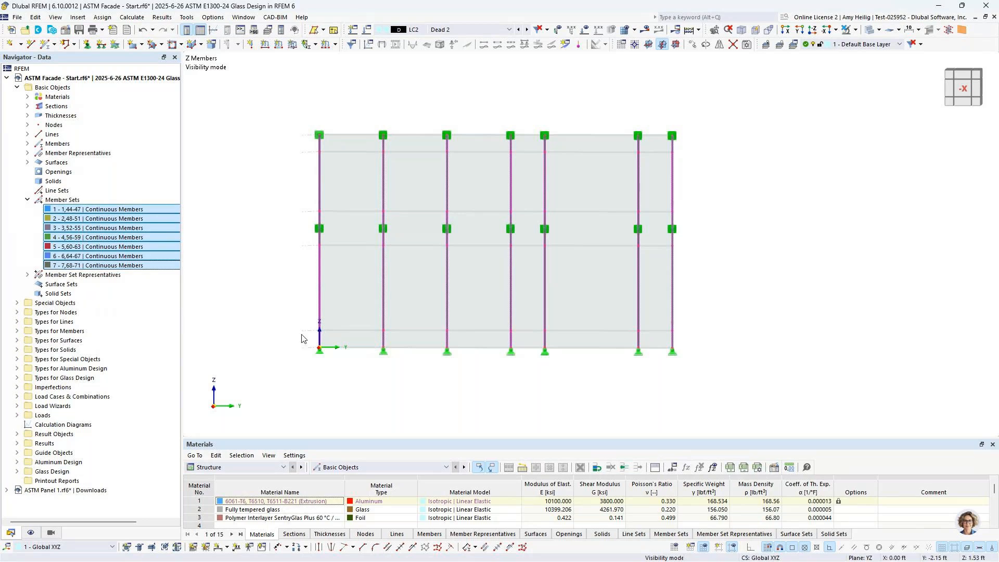
right_click(61, 211)
click(84, 217)
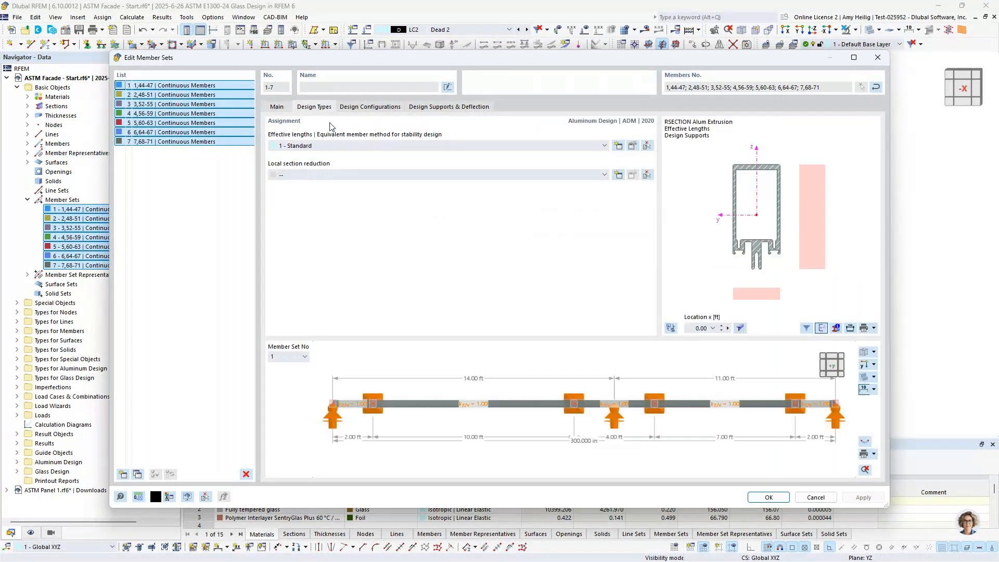
- Examine the effective lengths, design configurations, design supports and deflection segments of the vertical member sets without changing them
ctrl+middle_drag(467, 388, 468, 419)
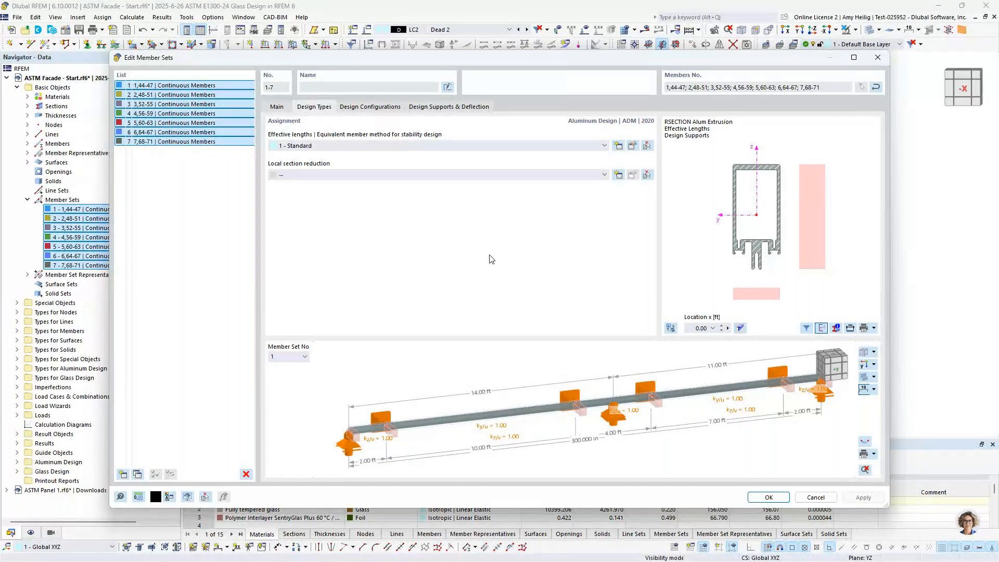
click(383, 106)
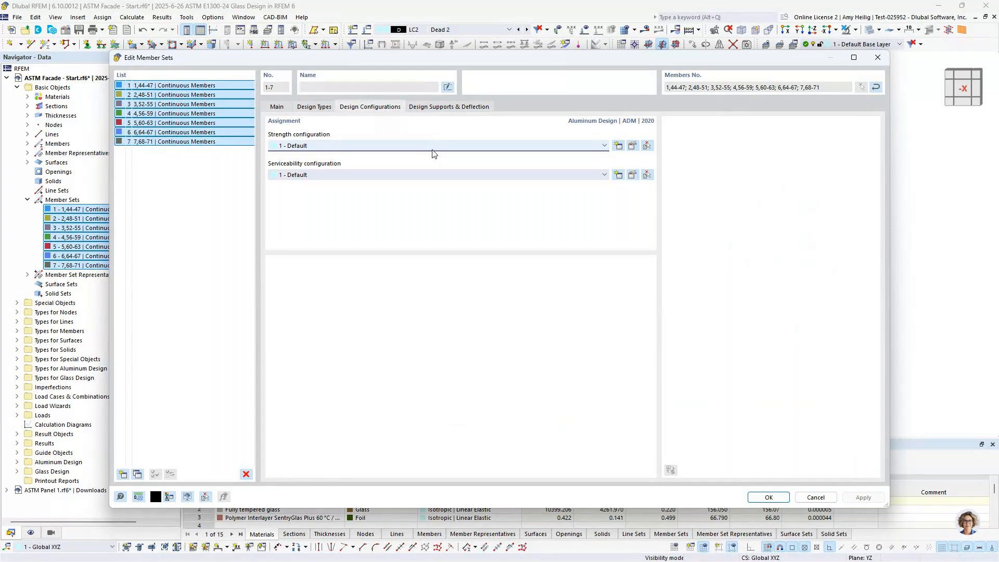
click(478, 107)
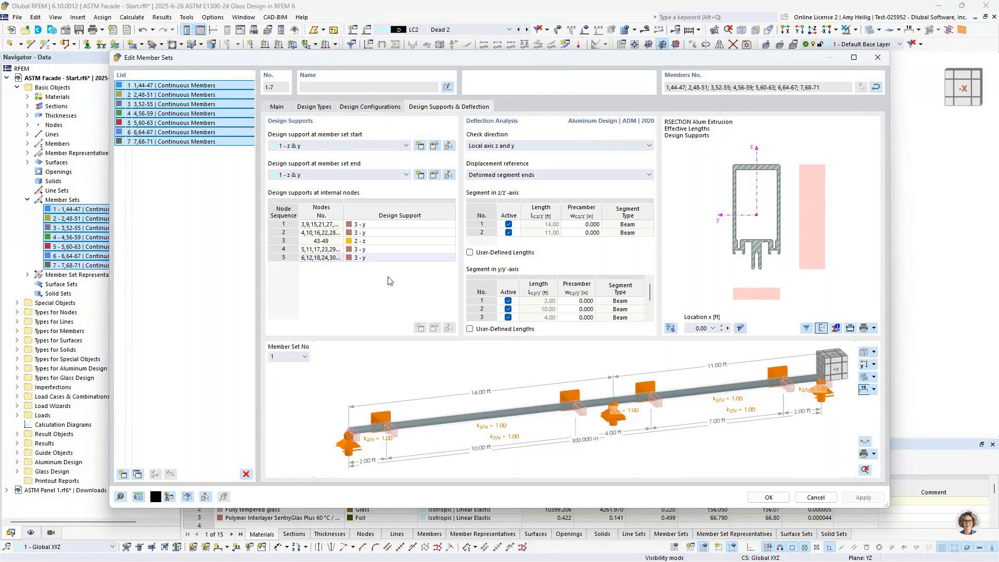
click(294, 225)
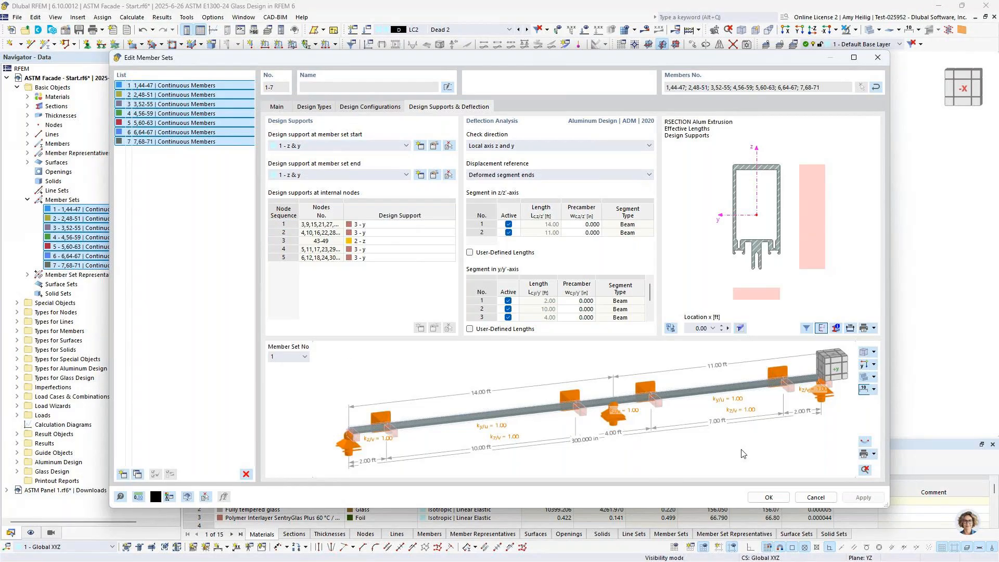
click(816, 498)
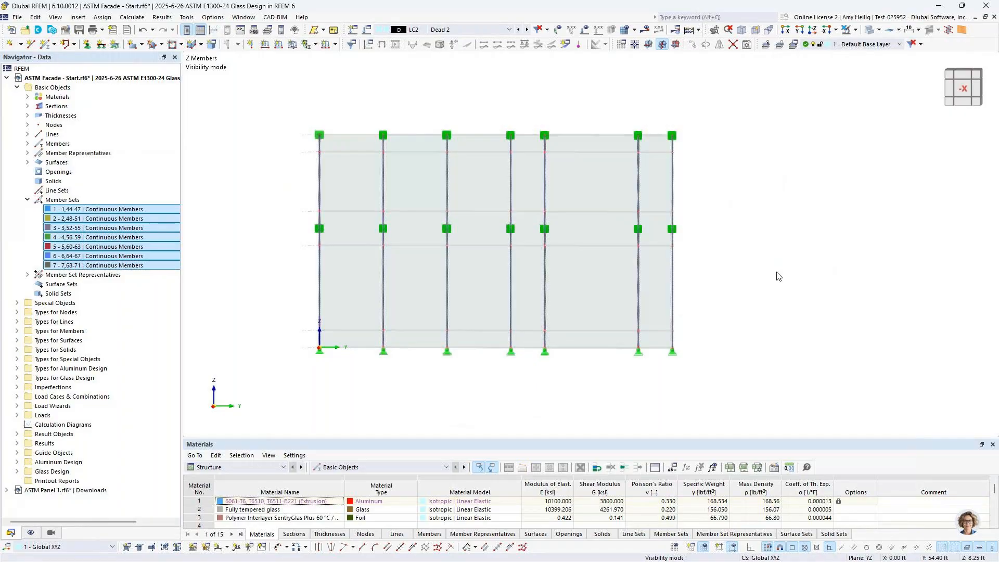
- Cancel the visibility mode to show the whole facade model and collapse the list of member sets
click(855, 30)
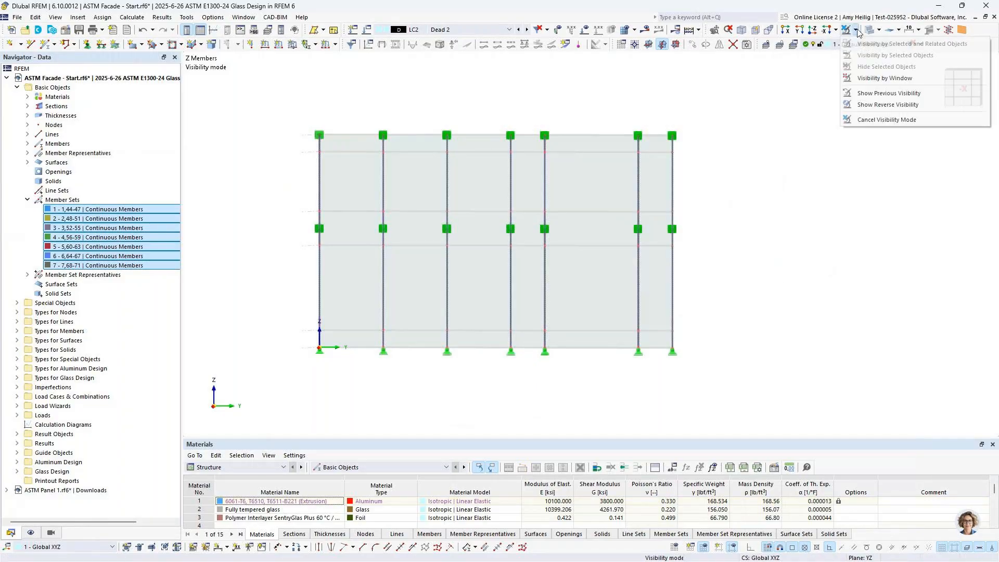
click(887, 120)
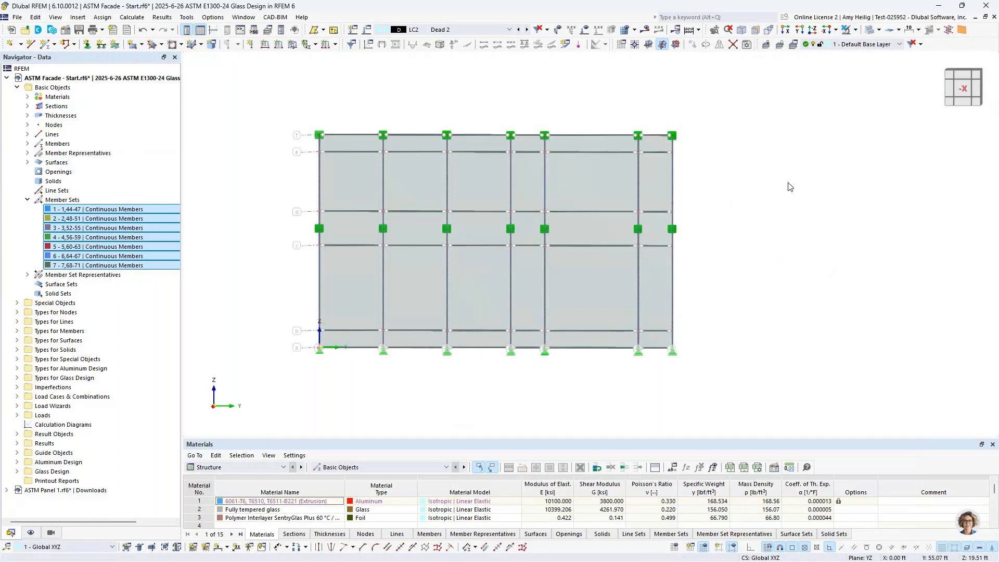
click(27, 200)
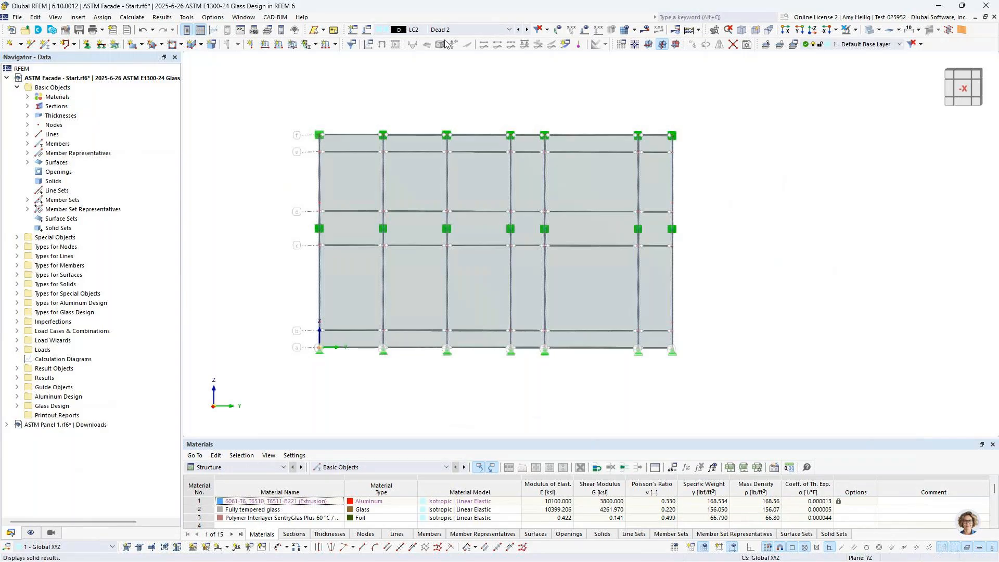
- Display the loads of load case LC1 - Dead 1 on the facade shown as a wireframe model
click(457, 30)
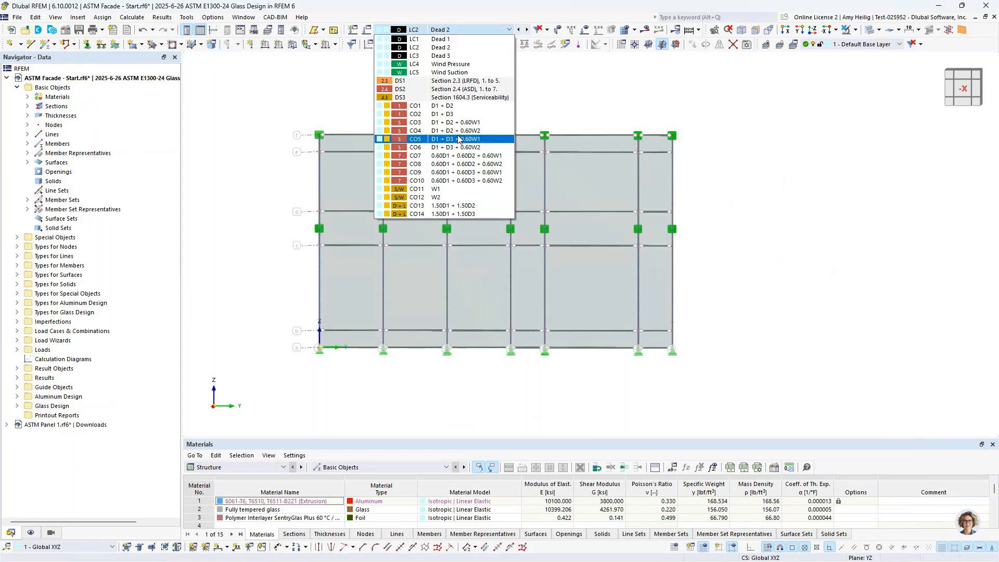
click(453, 42)
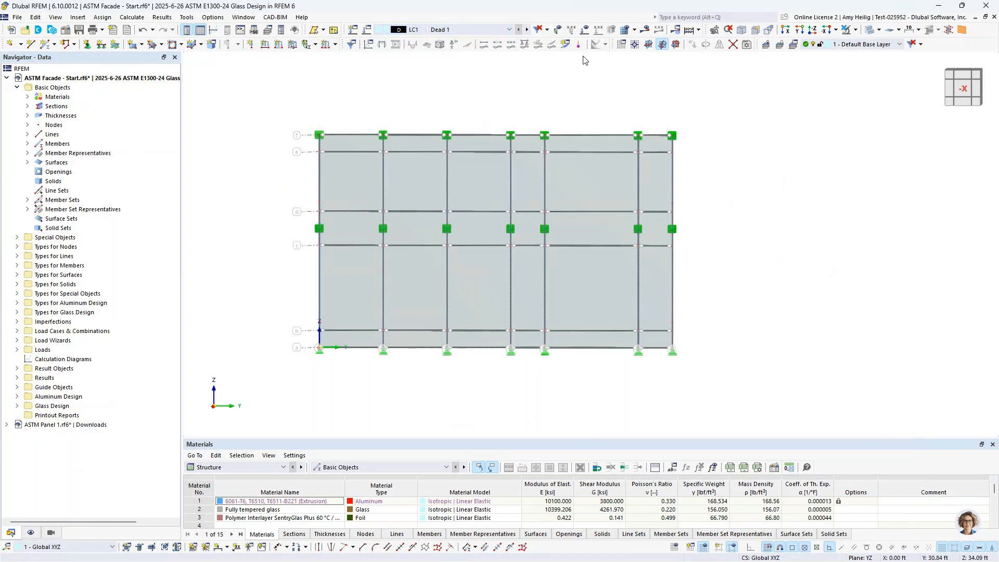
click(585, 29)
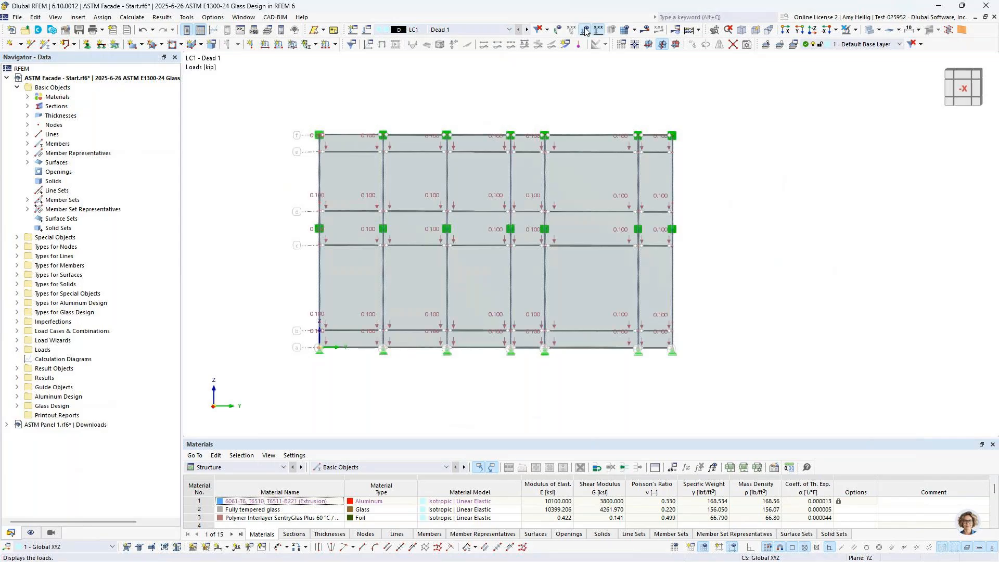
click(879, 30)
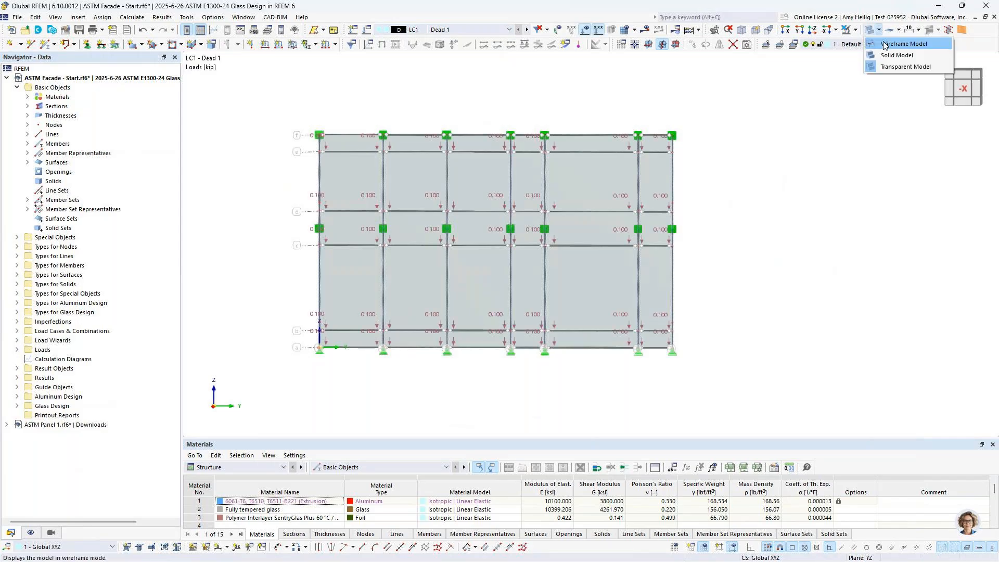
click(885, 46)
ctrl+middle_drag(738, 154, 707, 179)
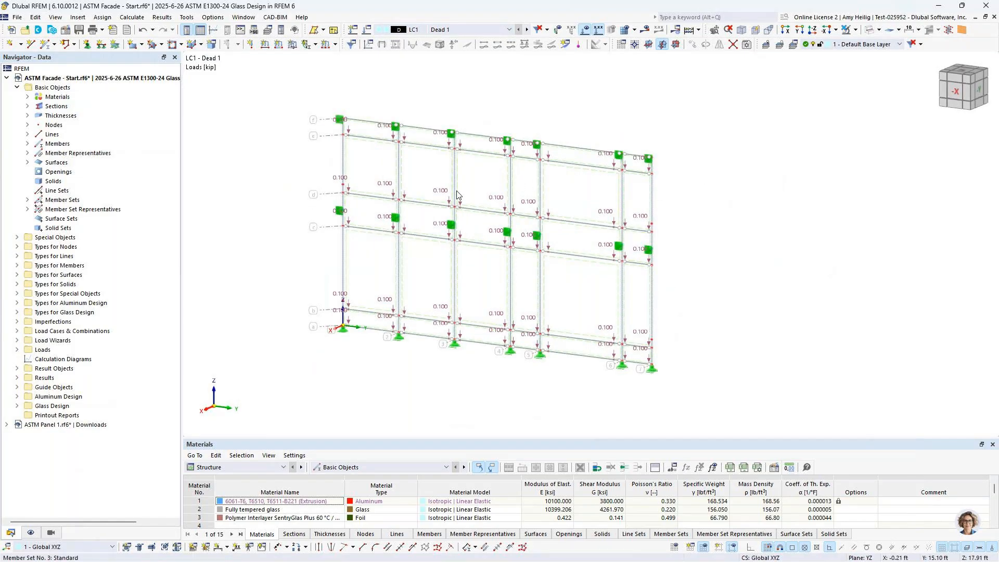
- Examine the parameters of a concentrated dead load on a horizontal member, leaving it unchanged, and switch to load case LC2 - Dead 2
mouse_move(442, 193)
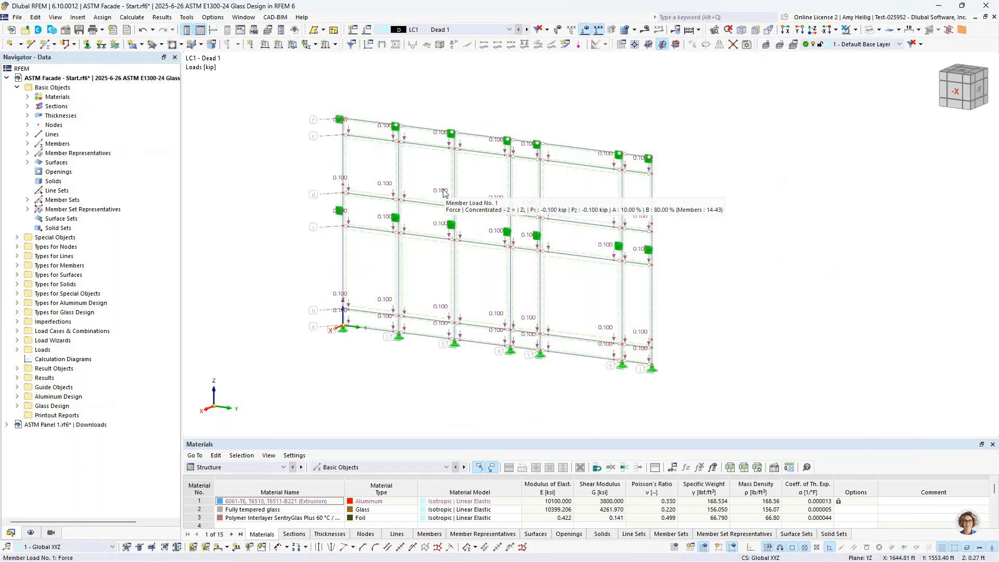
click(443, 193)
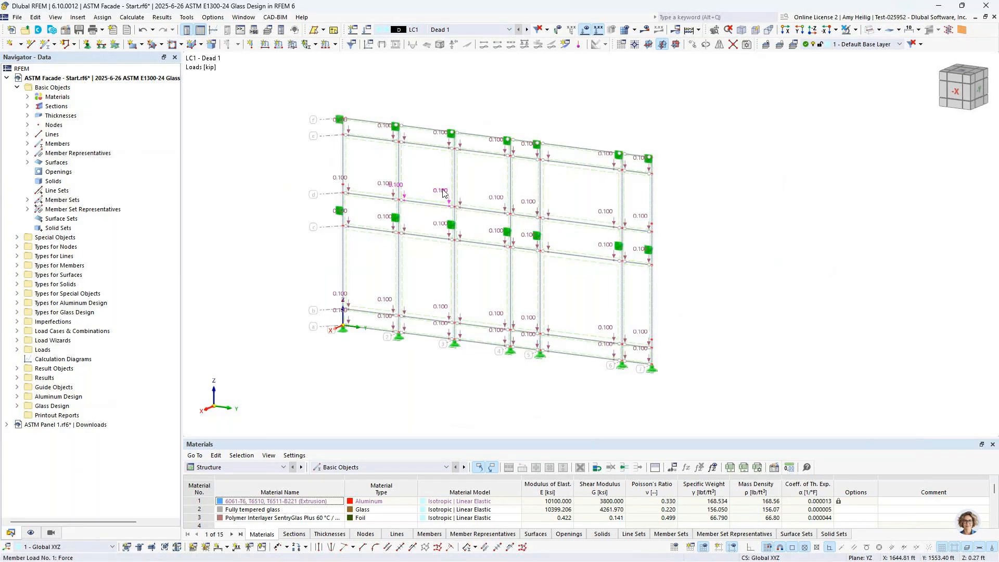
double_click(443, 194)
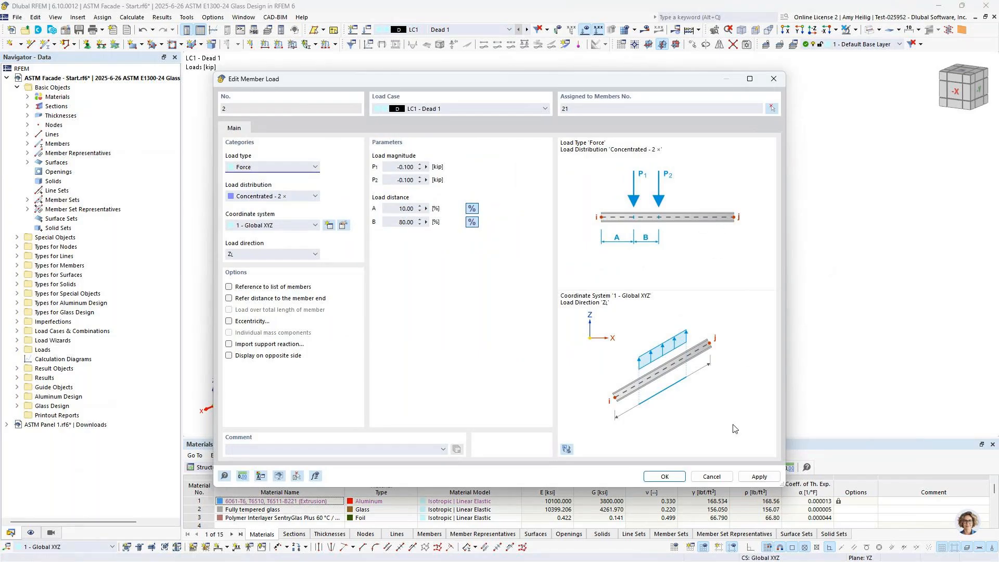
click(712, 476)
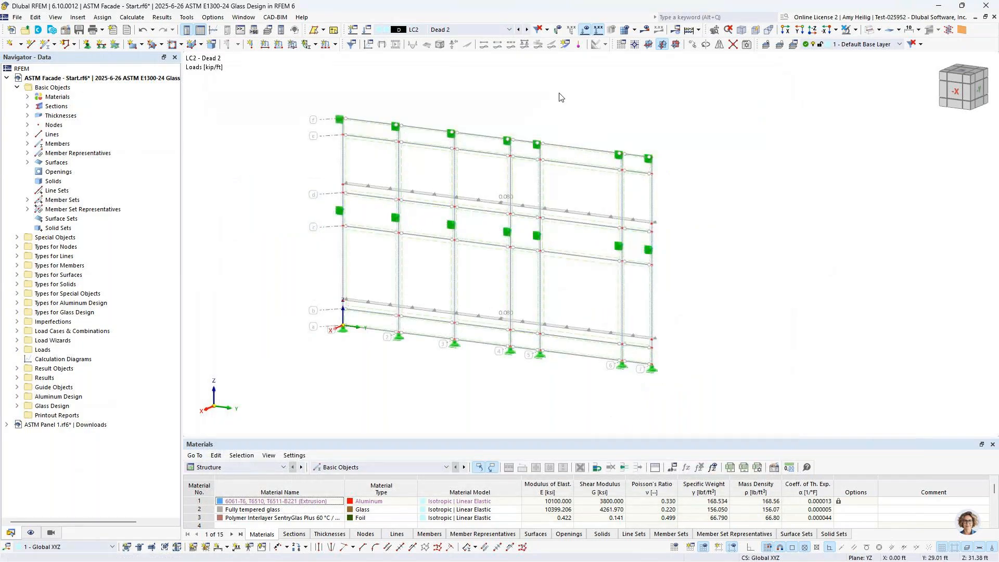
- Examine the load wizard settings of the first member load from free line load in LC2 - Dead 2
ctrl+middle_drag(691, 223, 659, 229)
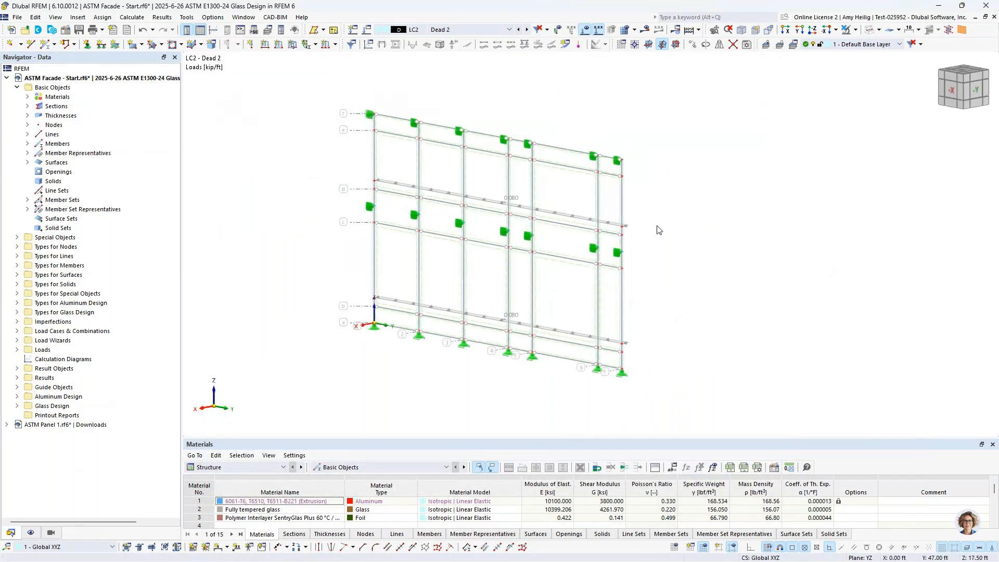
scroll(614, 260, up, 3)
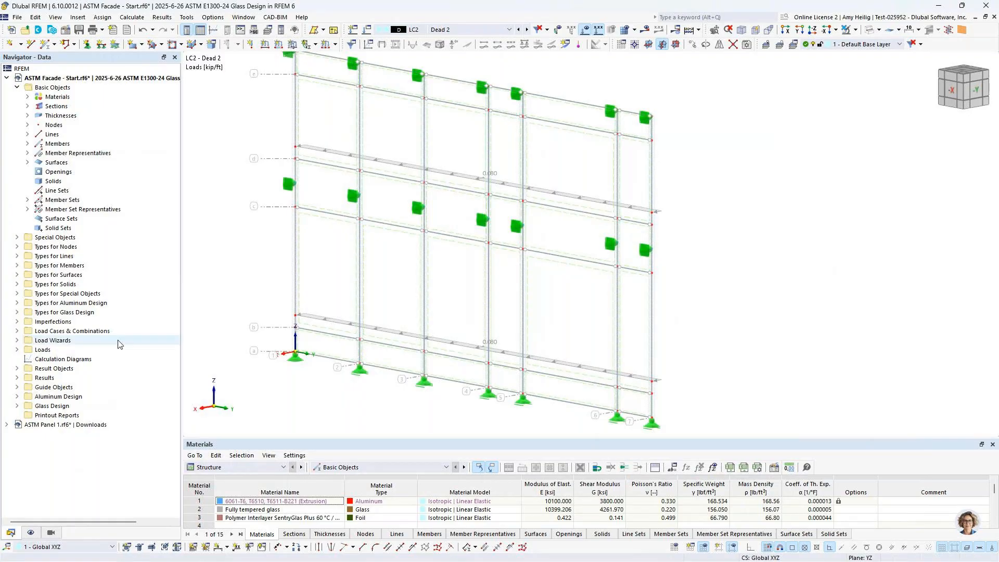
click(18, 341)
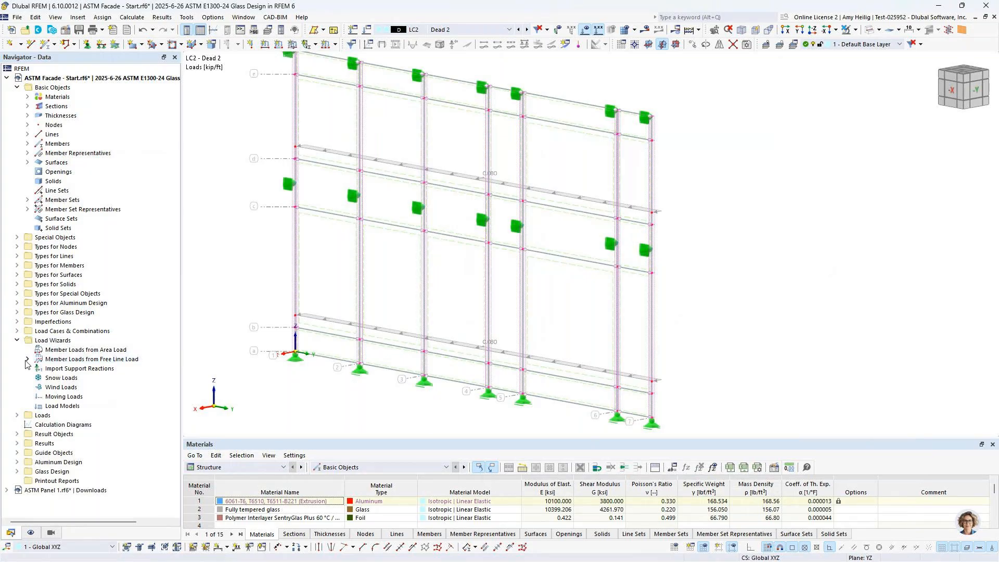
click(27, 360)
click(57, 369)
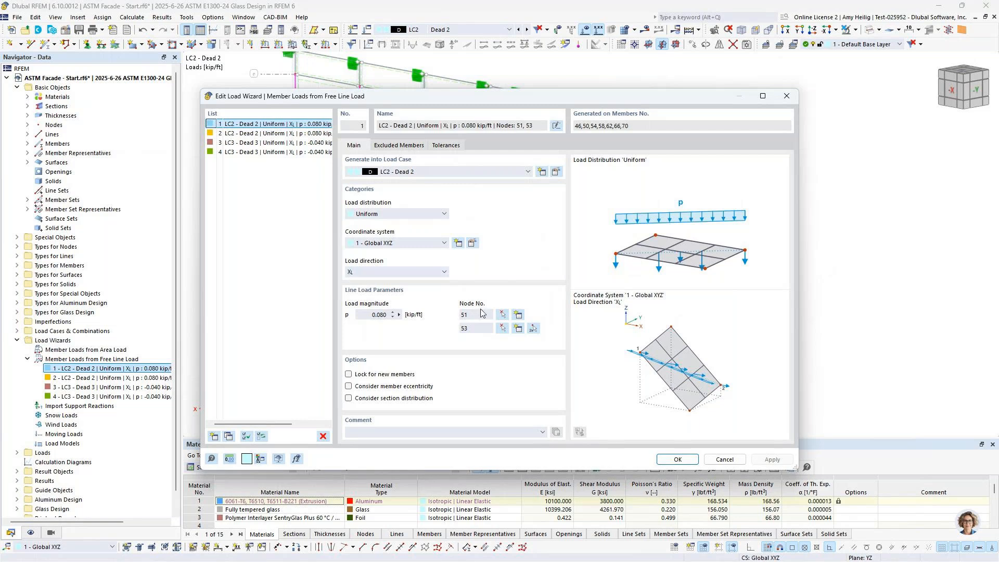
click(723, 459)
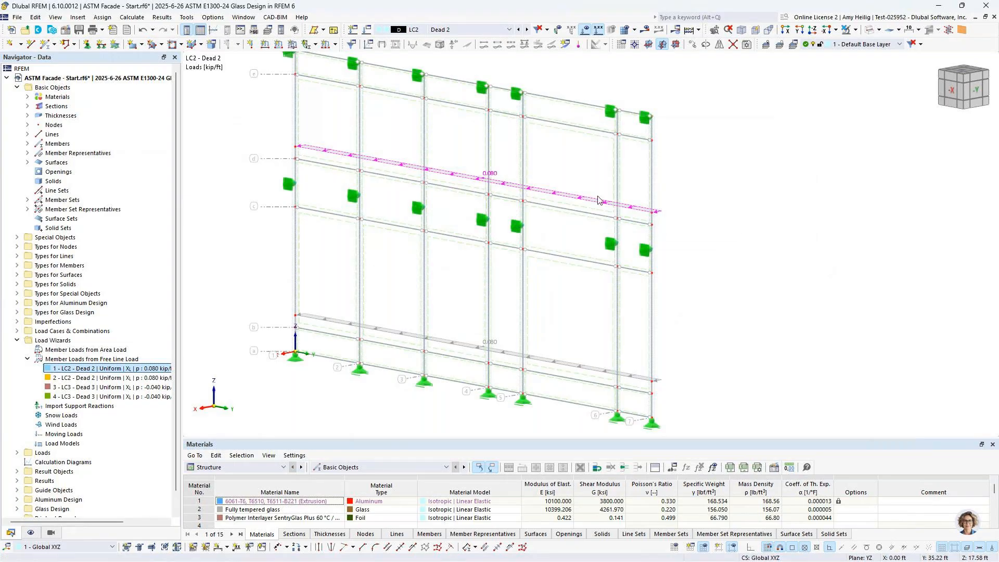
- Display the loads generated by the free line load wizard separately in LC2 - Dead 2 and switch to LC3 - Dead 3
right_click(582, 202)
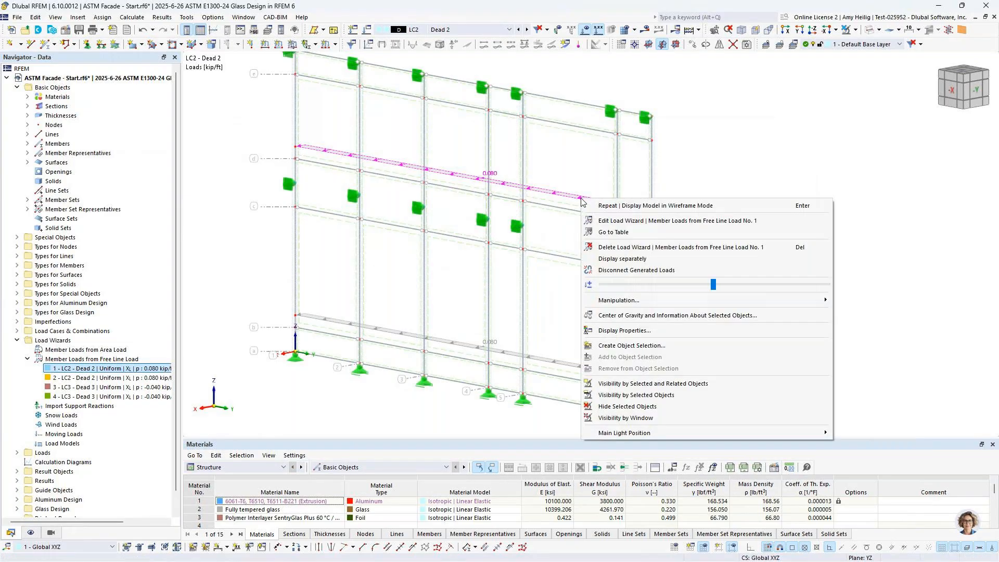
click(606, 259)
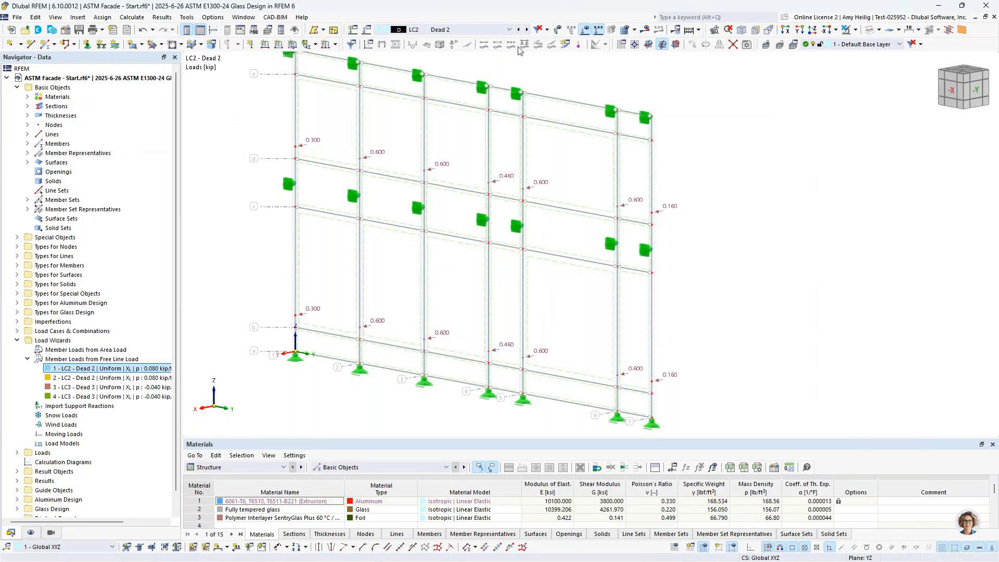
click(527, 31)
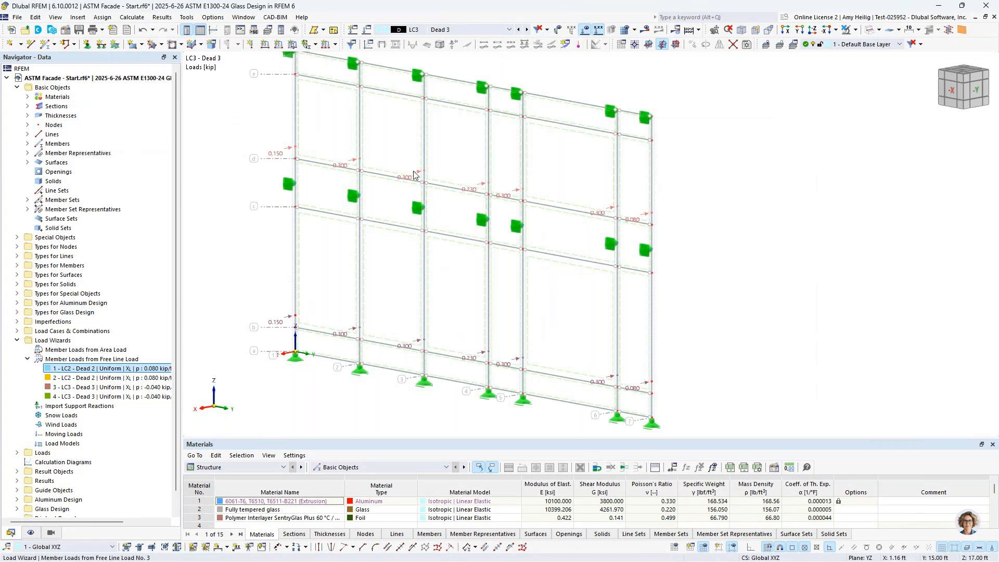
- Turn off the separate display of the generated loads in LC3 - Dead 3 and clear the selection
right_click(415, 174)
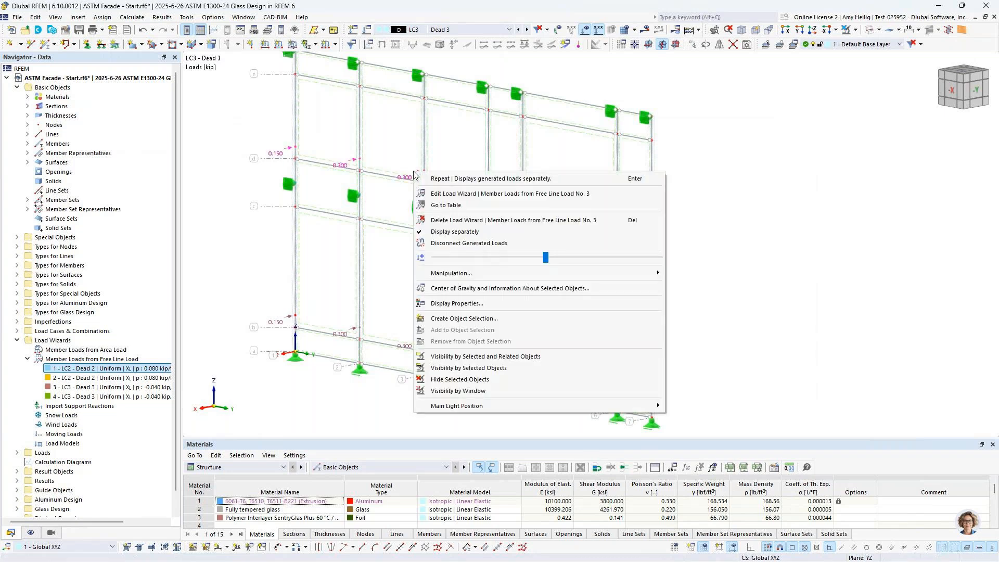
click(430, 208)
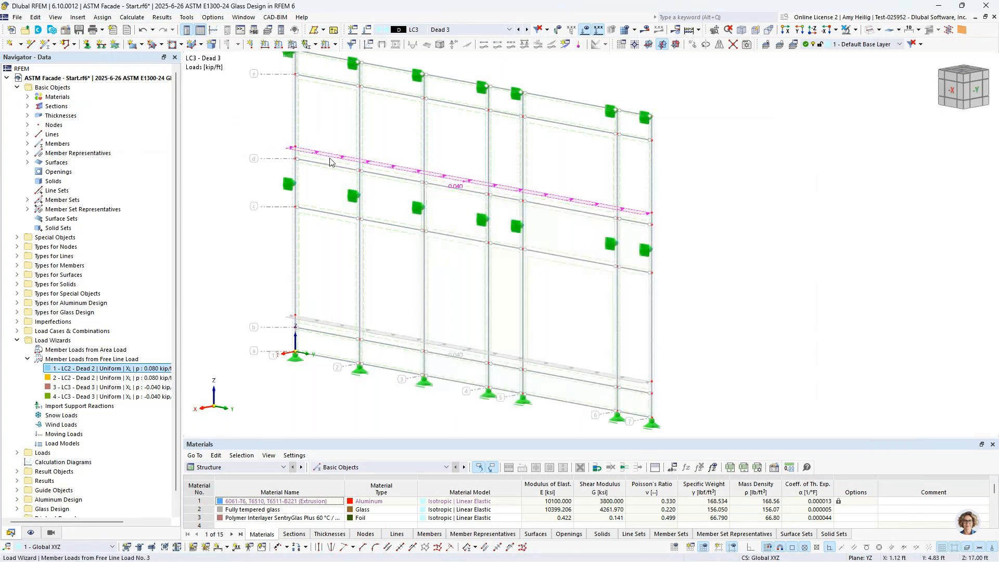
click(756, 234)
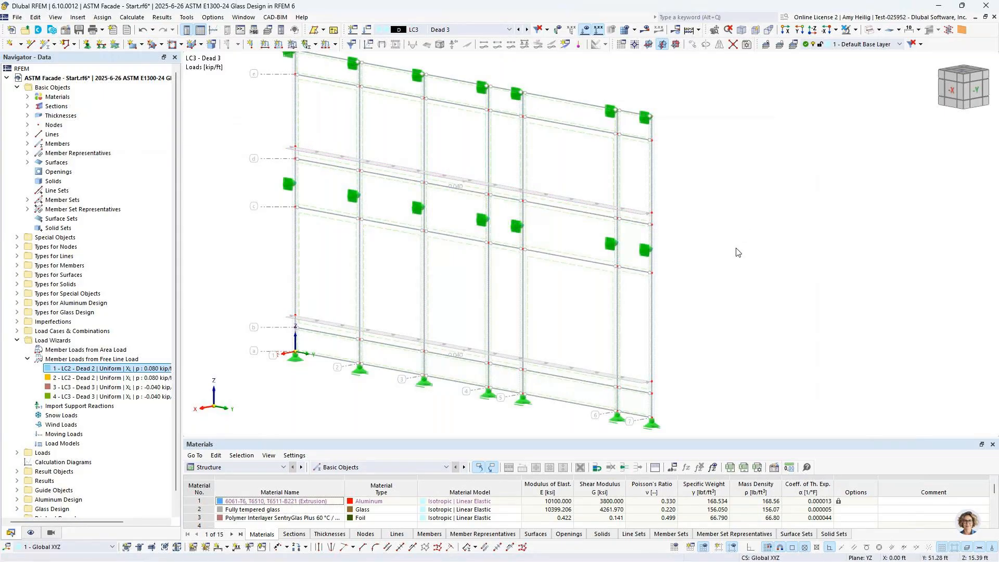
- Set up a new uniform surface force in LC4 - Wind Pressure, acting globally in X on true area with magnitude -0.015 ksf
click(526, 31)
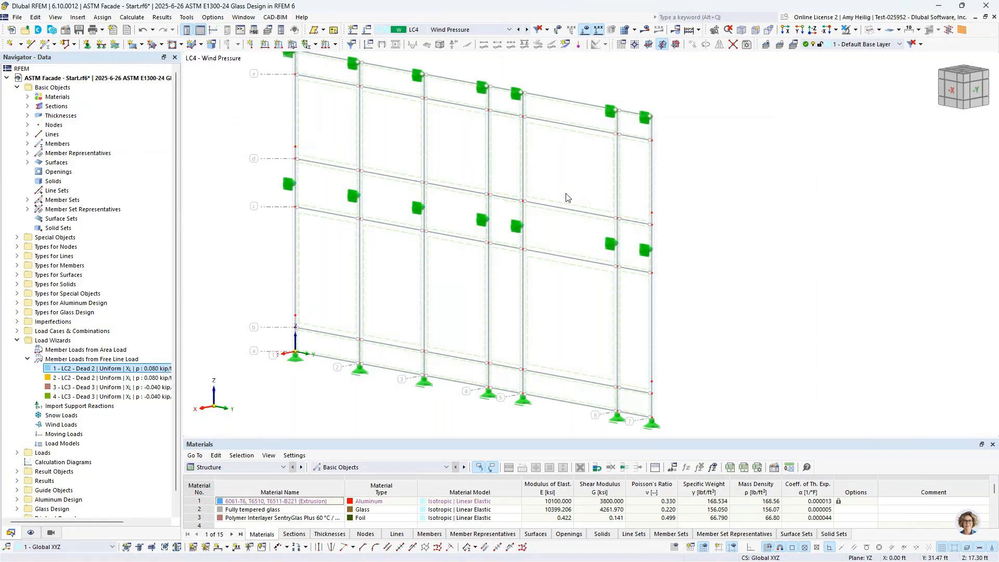
scroll(567, 197, down, 2)
middle_drag(568, 197, 566, 217)
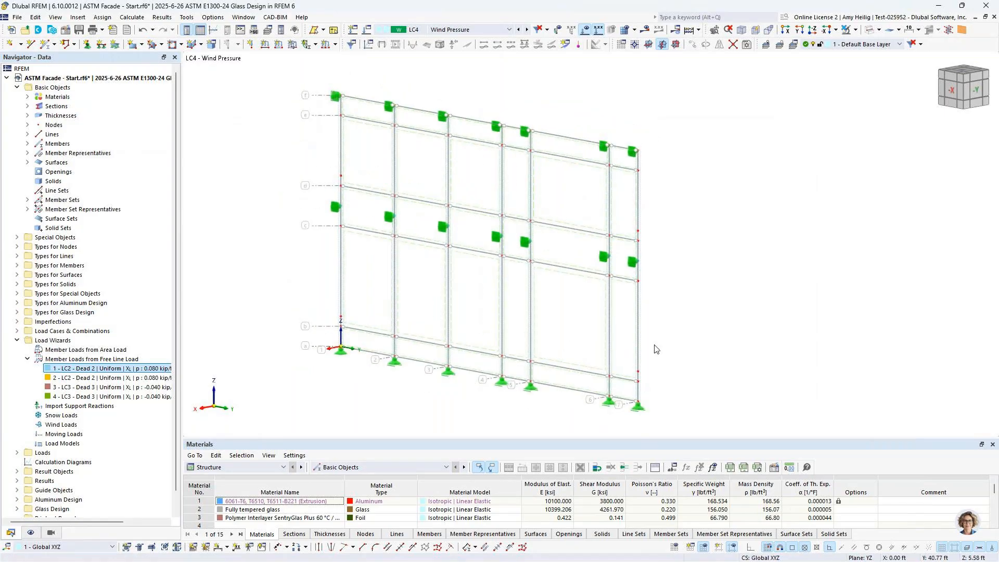
click(292, 48)
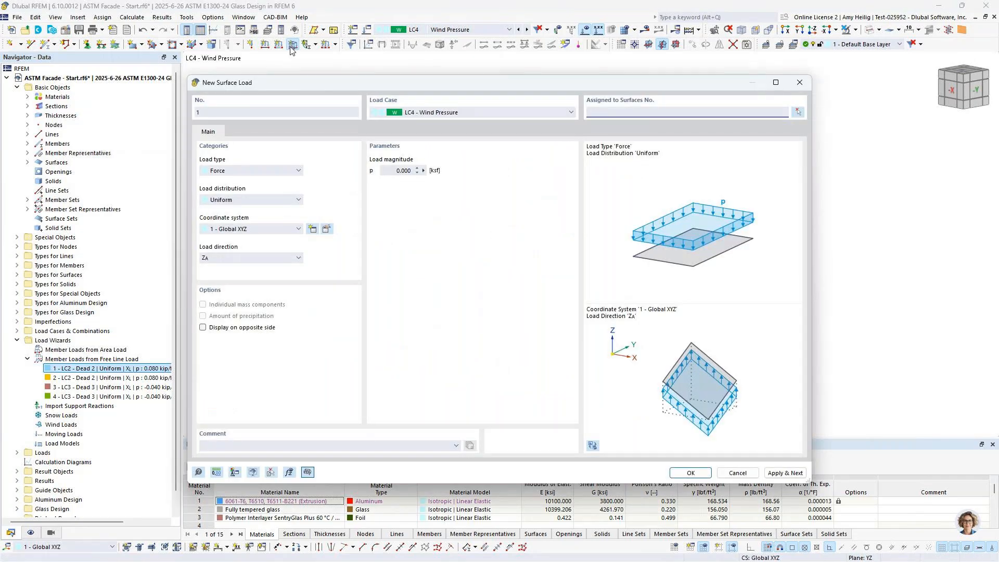
drag(308, 79, 424, 92)
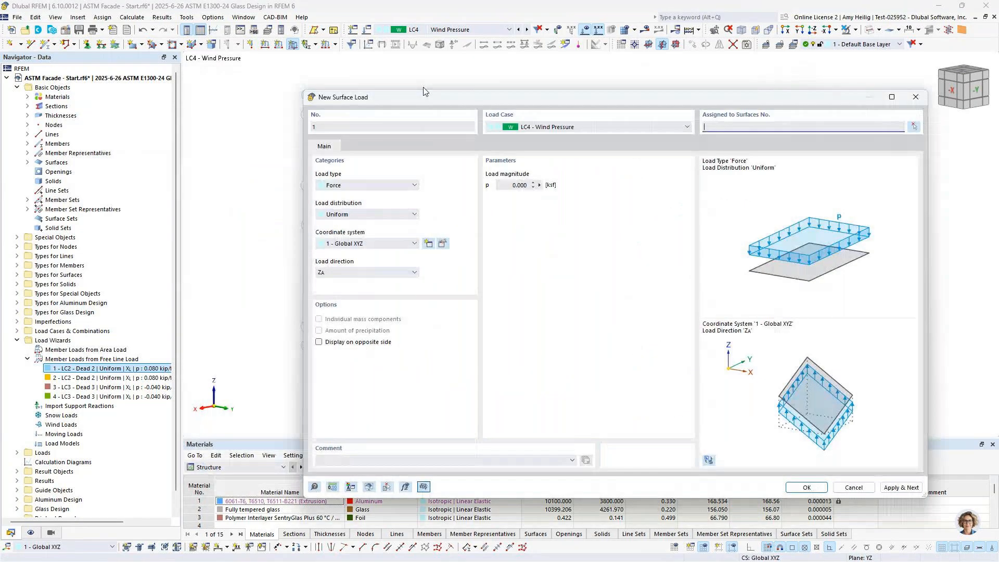
click(390, 273)
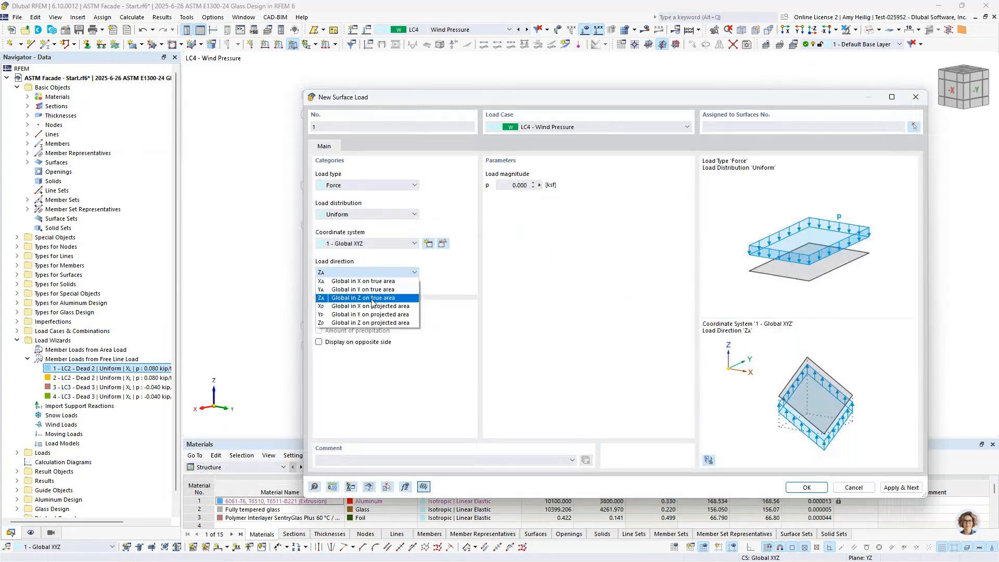
click(373, 283)
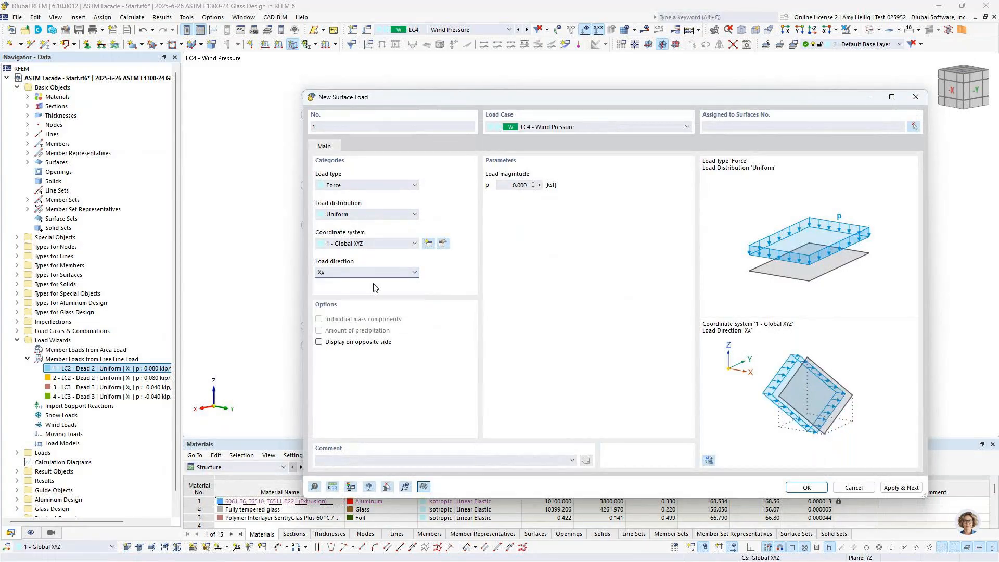
key(Tab)
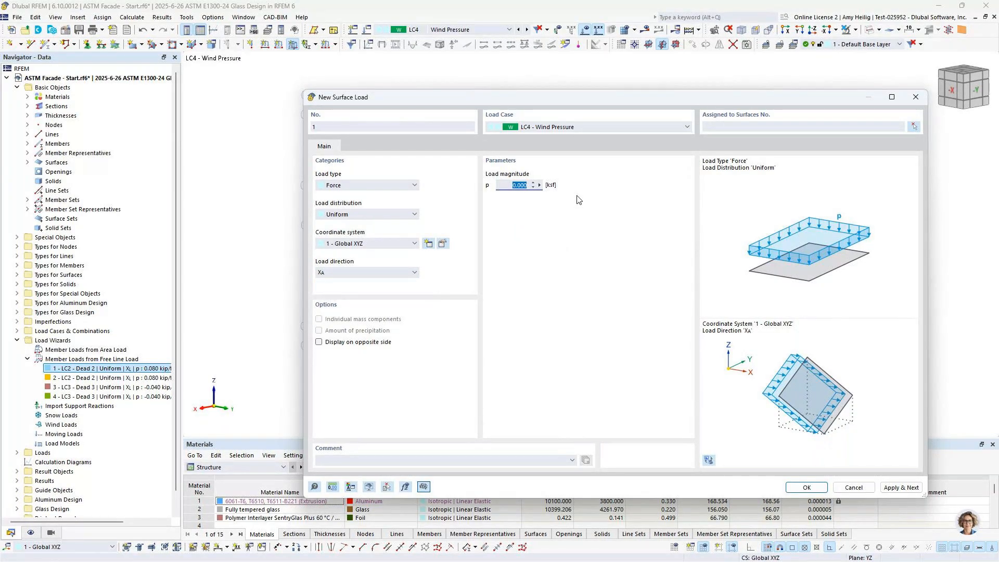
text(-0.015)
- Assign the wind pressure load to facade surfaces 2-31 and apply it, continuing with another new surface load
click(911, 129)
drag(329, 89, 671, 424)
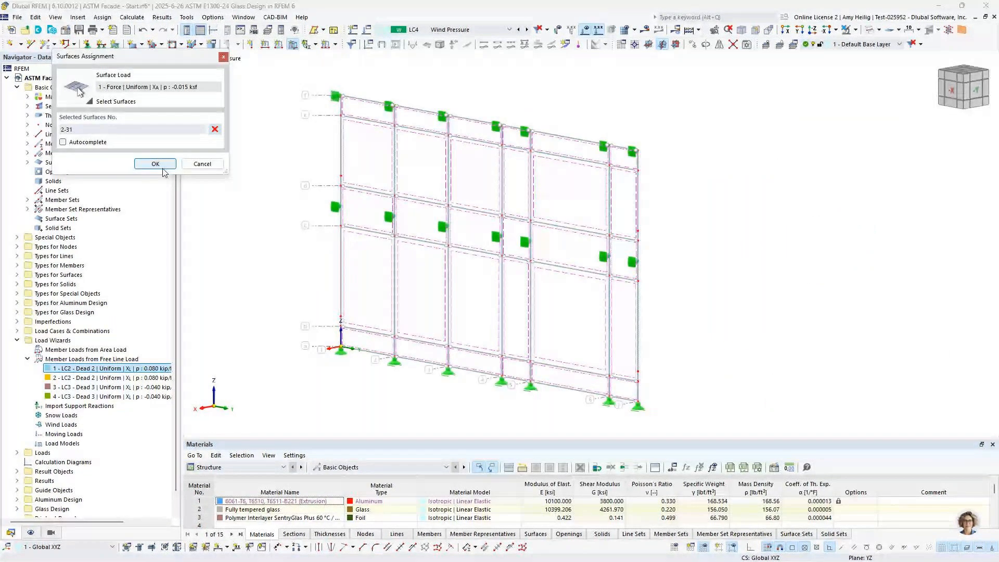
click(156, 164)
click(785, 472)
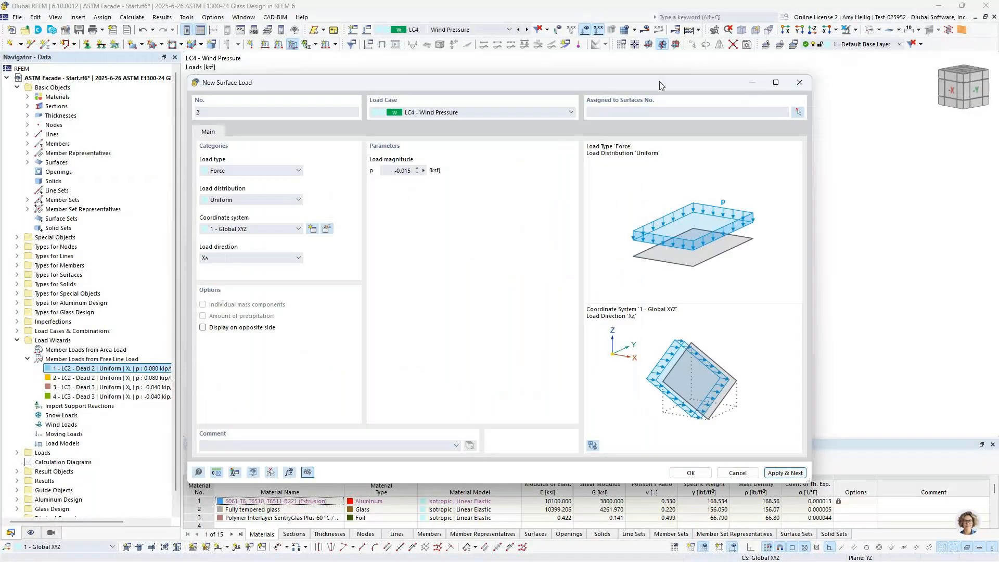
- Create a uniform surface load of 0.007 ksf in load case LC5 - Wind Suction on surfaces 2-31
drag(660, 85, 676, 315)
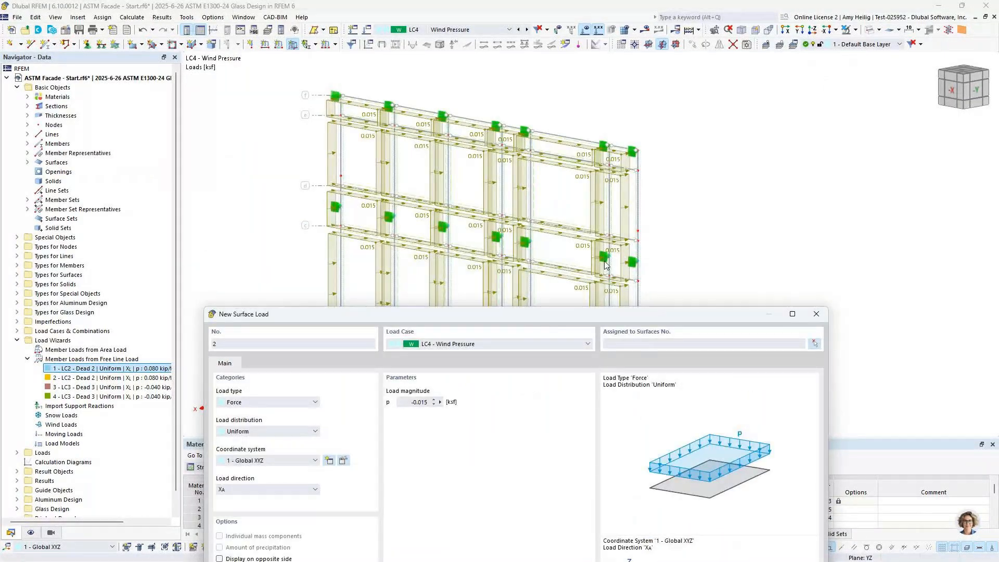
drag(566, 319, 566, 101)
click(553, 126)
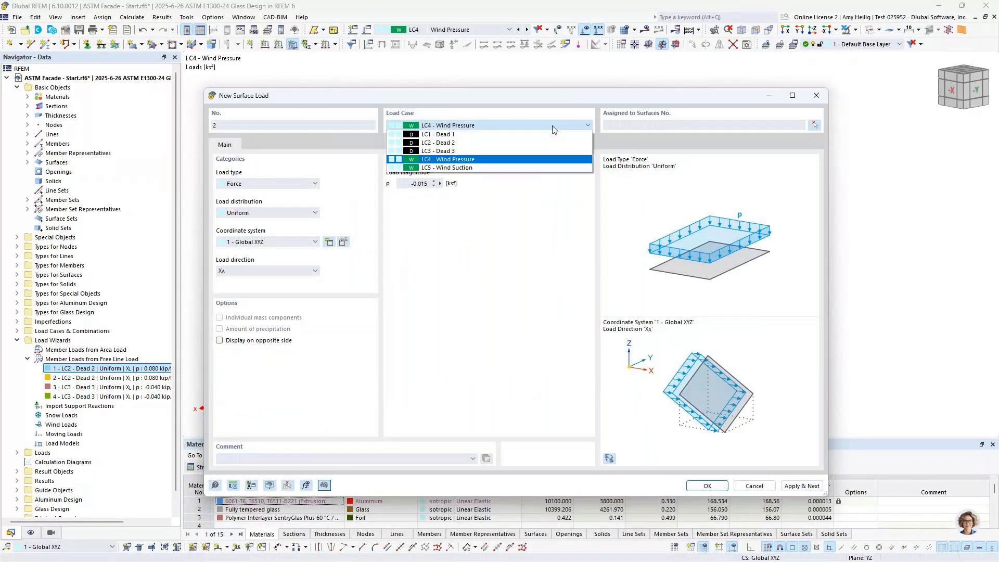
click(522, 168)
text(0.007)
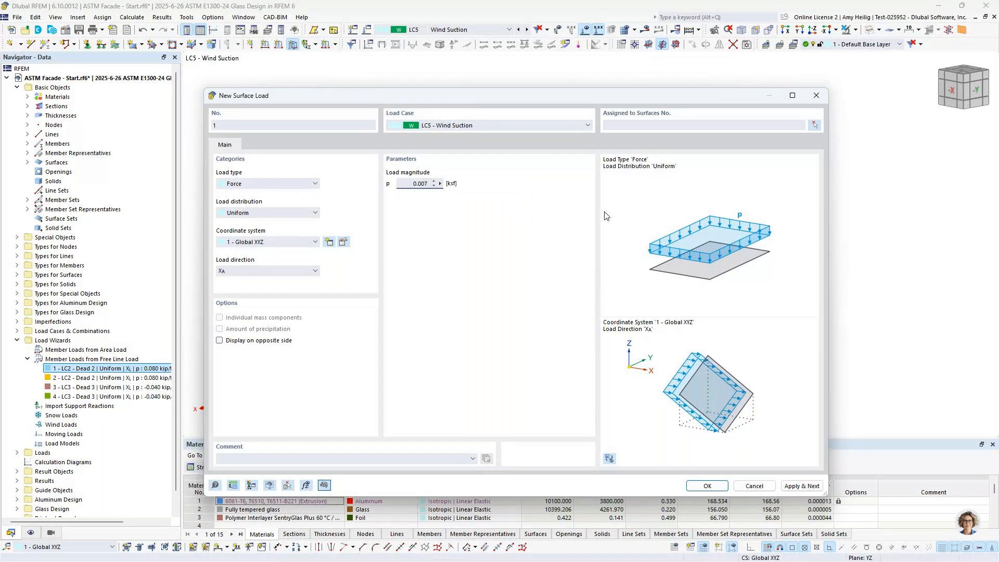
click(814, 125)
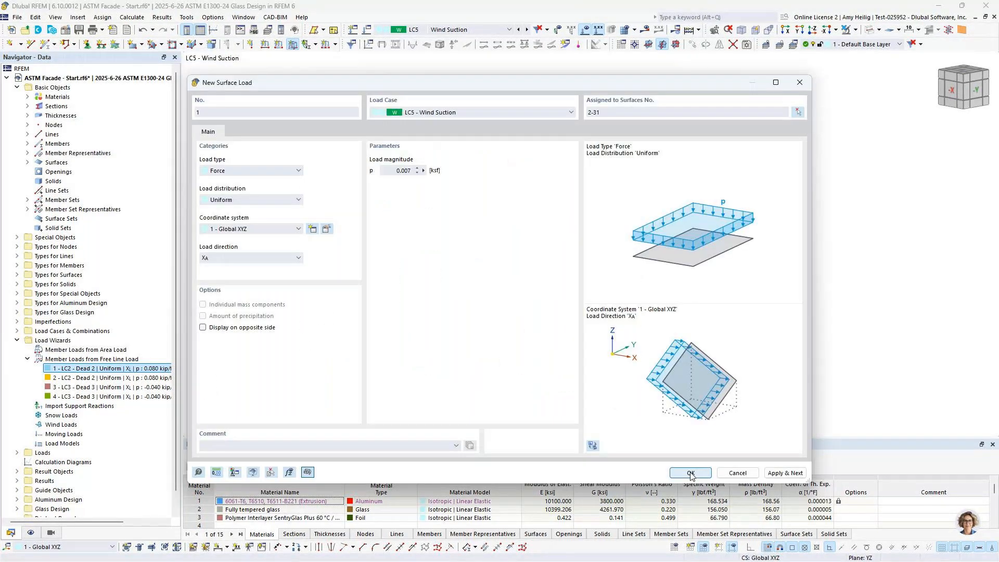
click(690, 473)
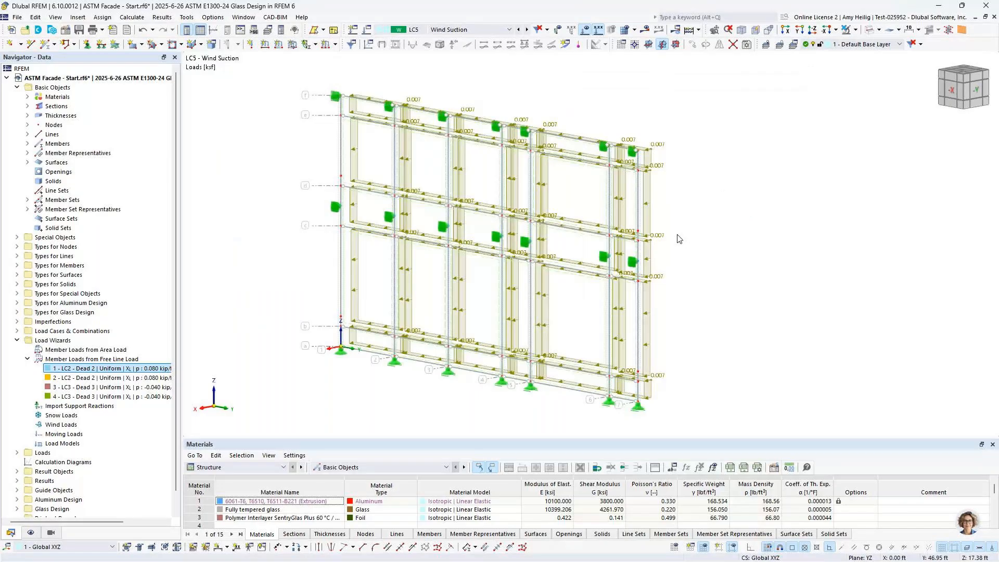
- Review the loads of the load combinations up to CO6 - D1 + D3 + 0.60W2 and hide the load display
click(477, 29)
click(447, 122)
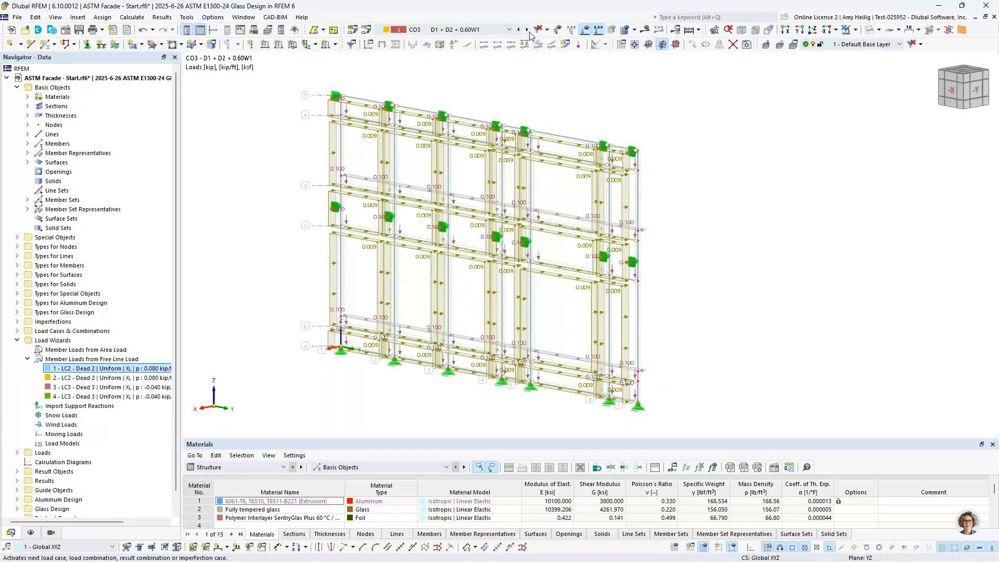
click(527, 31)
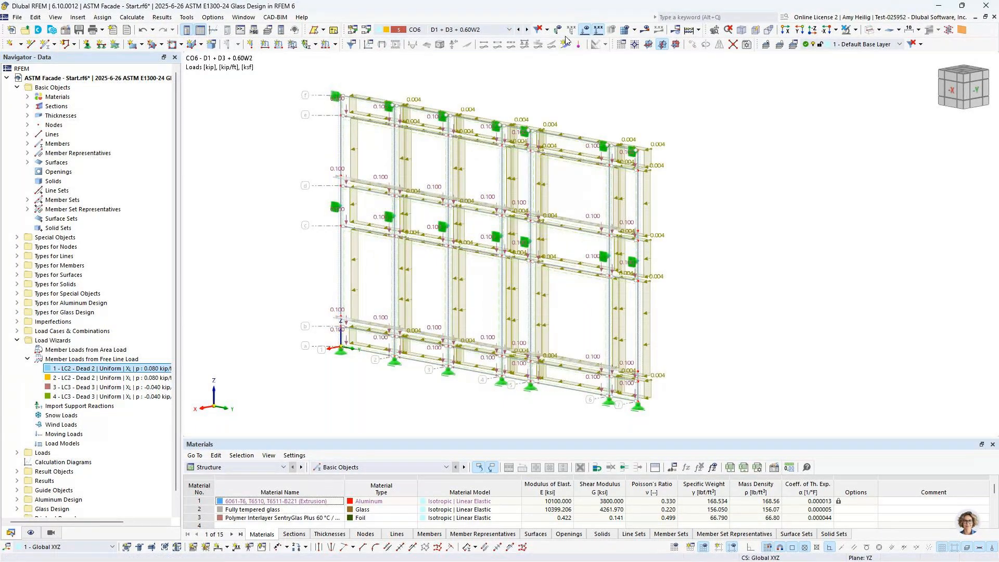
click(584, 33)
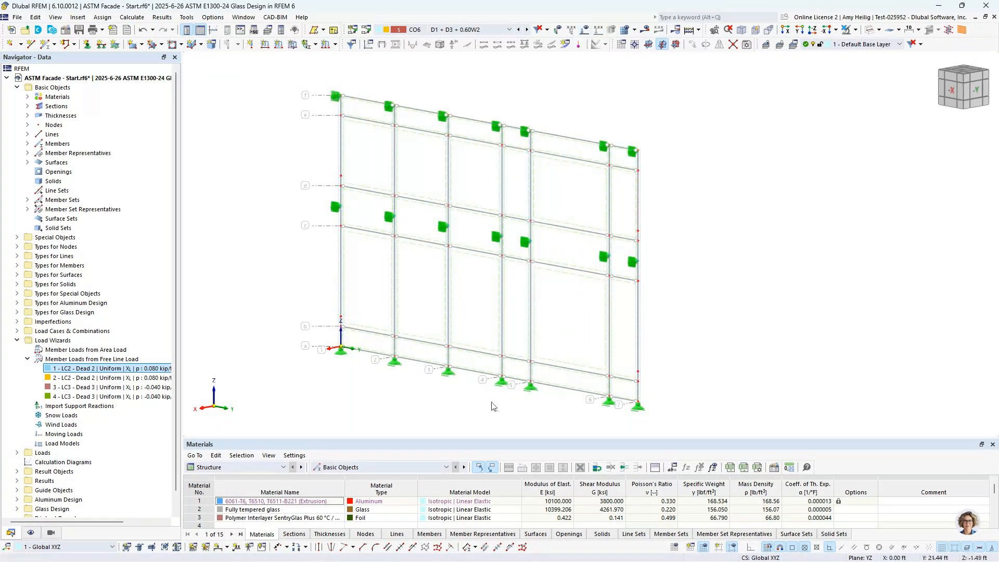
- Examine the design situations and the objects to design in the Glass Design input data
drag(483, 439, 484, 302)
click(234, 328)
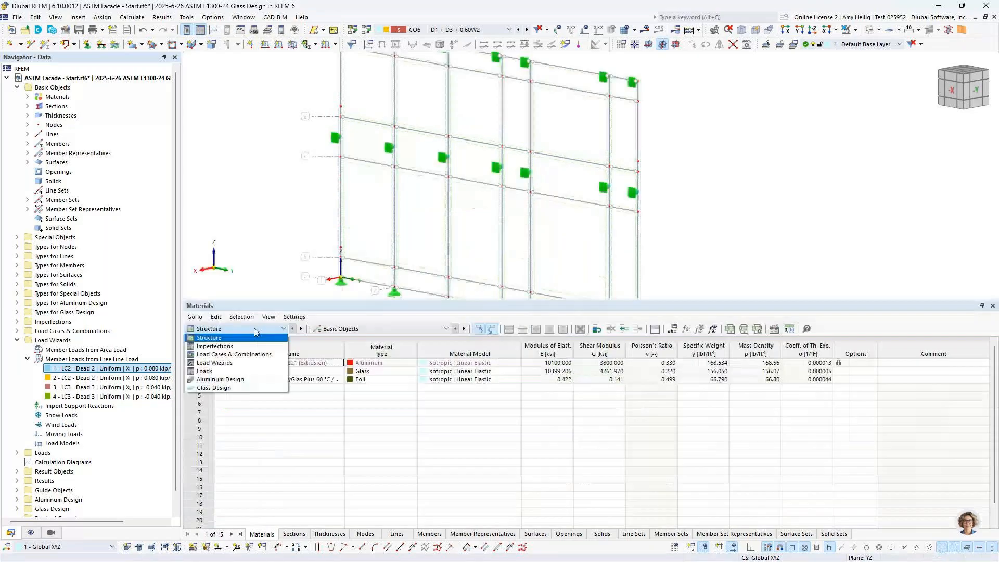
click(214, 387)
click(265, 533)
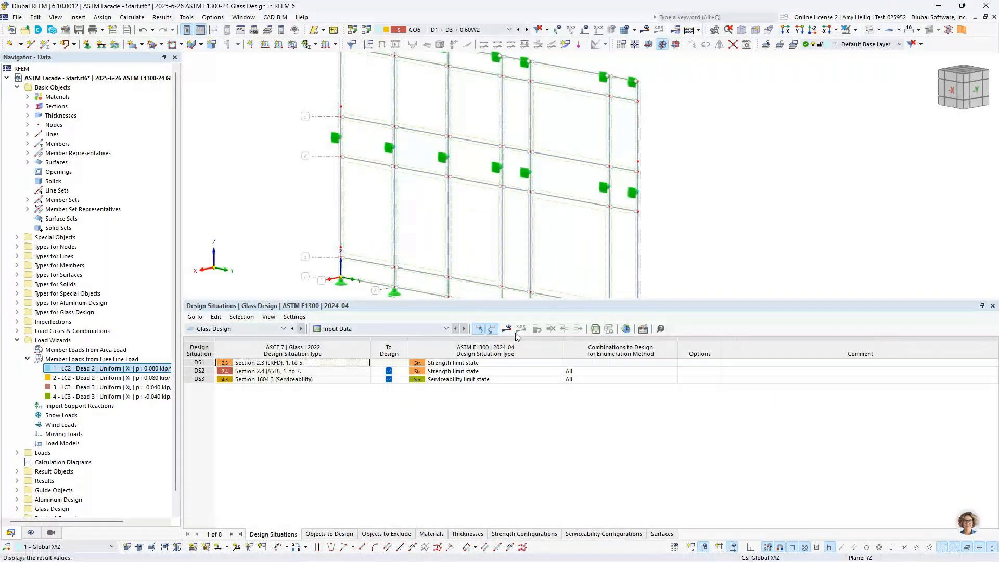
click(313, 371)
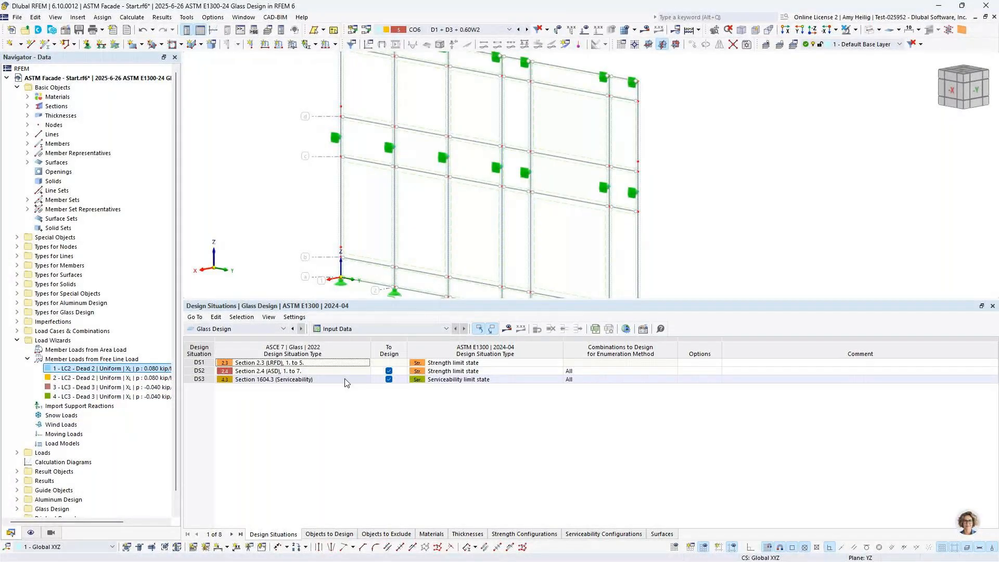
click(330, 533)
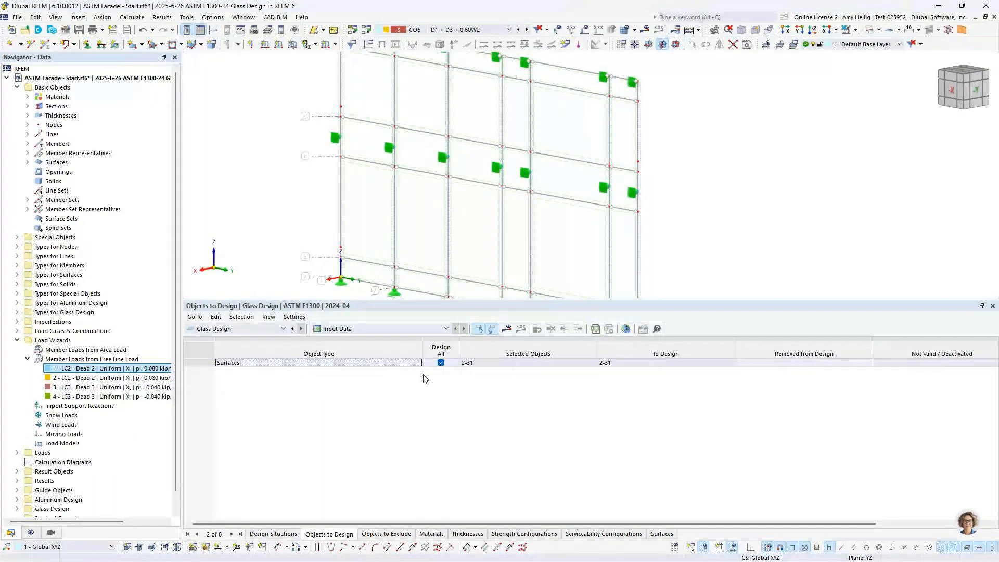
- Examine the Aluminum Design situations and the limit state type options for DS2, leaving the type unchanged
click(256, 330)
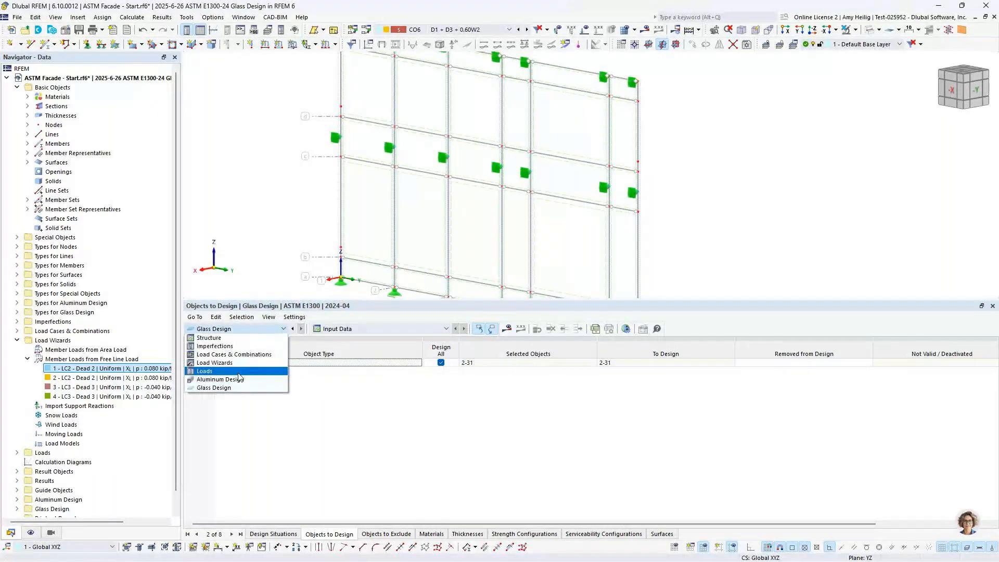
click(237, 380)
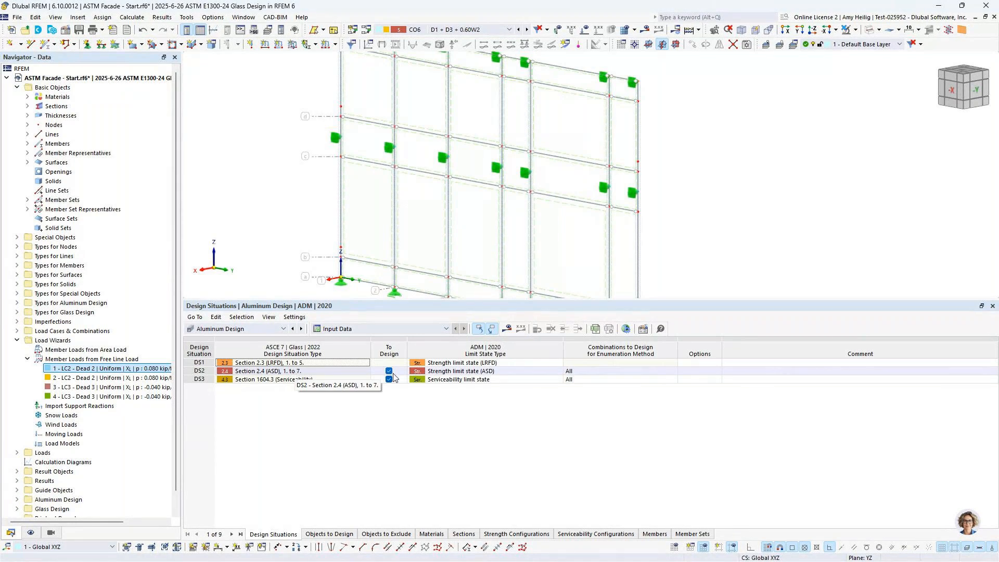
click(456, 373)
click(470, 372)
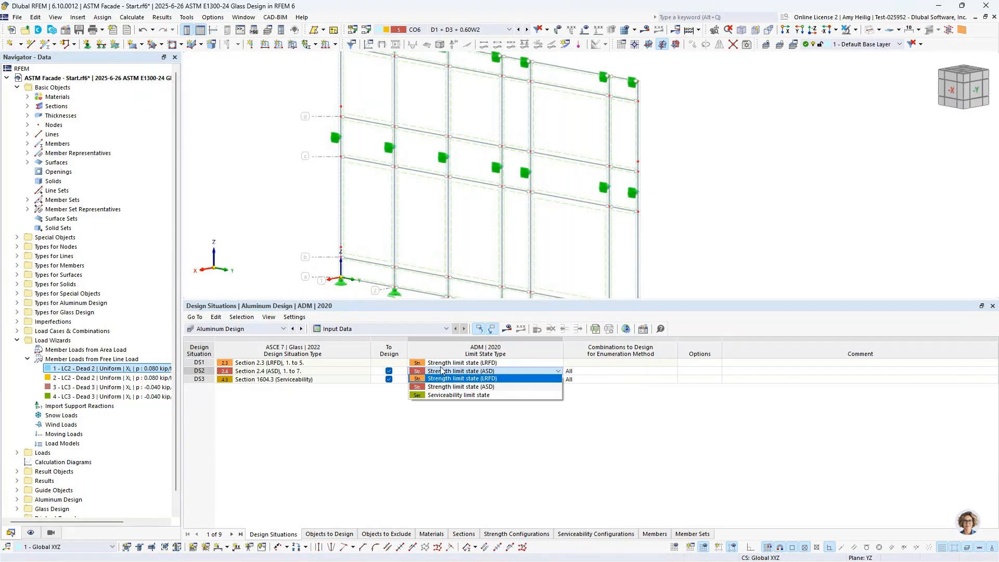
click(451, 418)
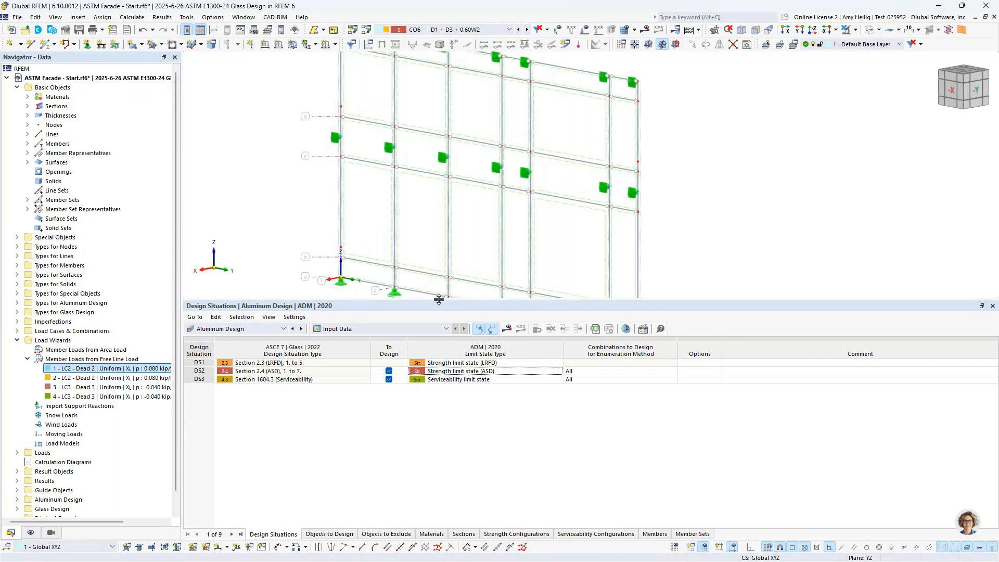
- Calculate the facade model and view its results straight on in the -X direction
drag(439, 302, 437, 363)
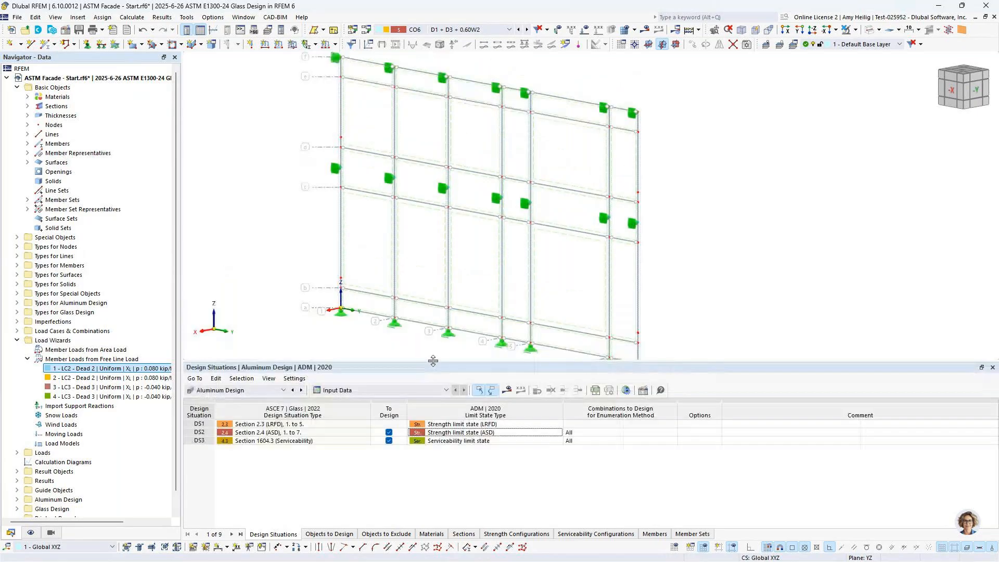
click(132, 17)
click(154, 41)
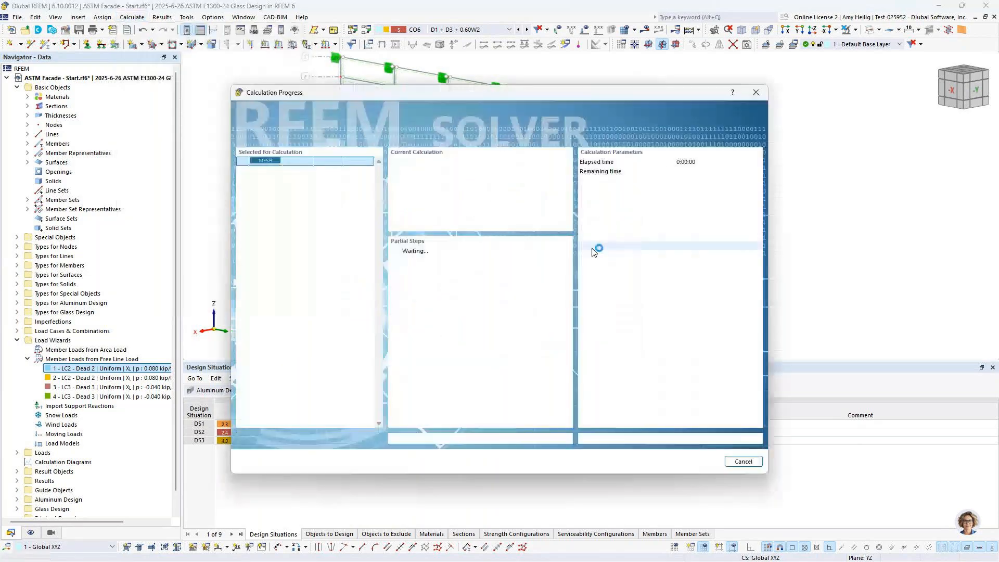
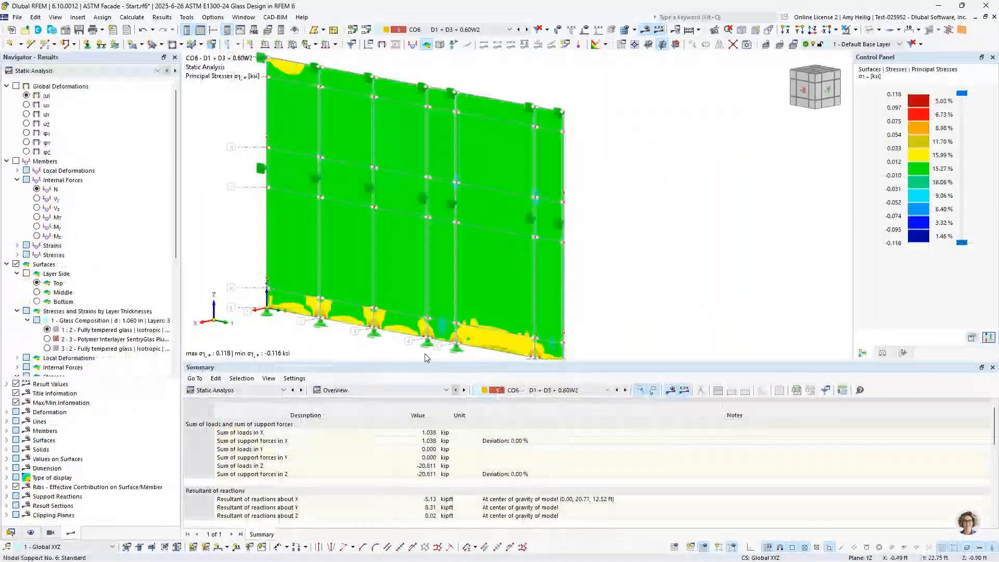
click(805, 91)
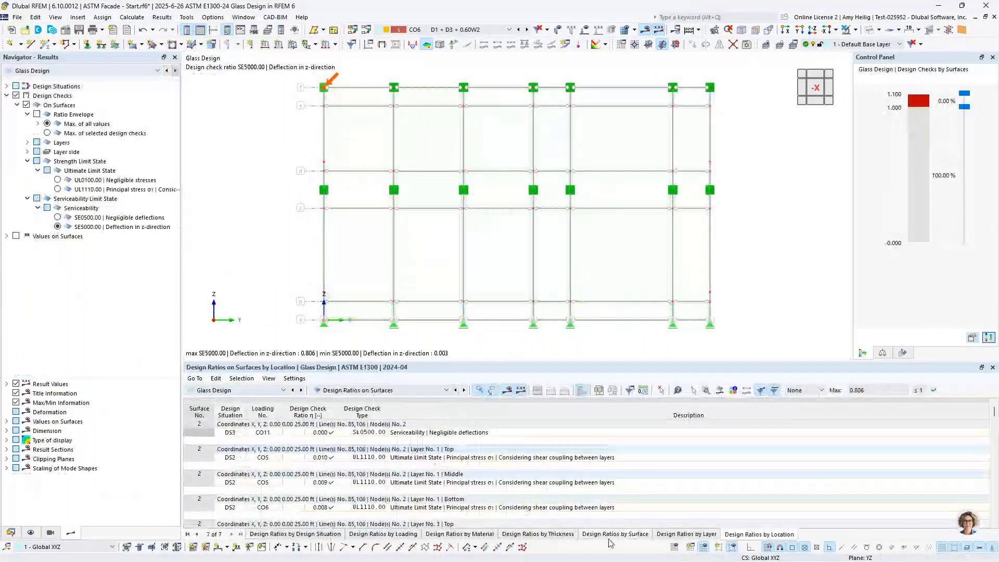
- List the glass design ratios by surface, show only ratios > 0, and enlarge the results table
click(634, 535)
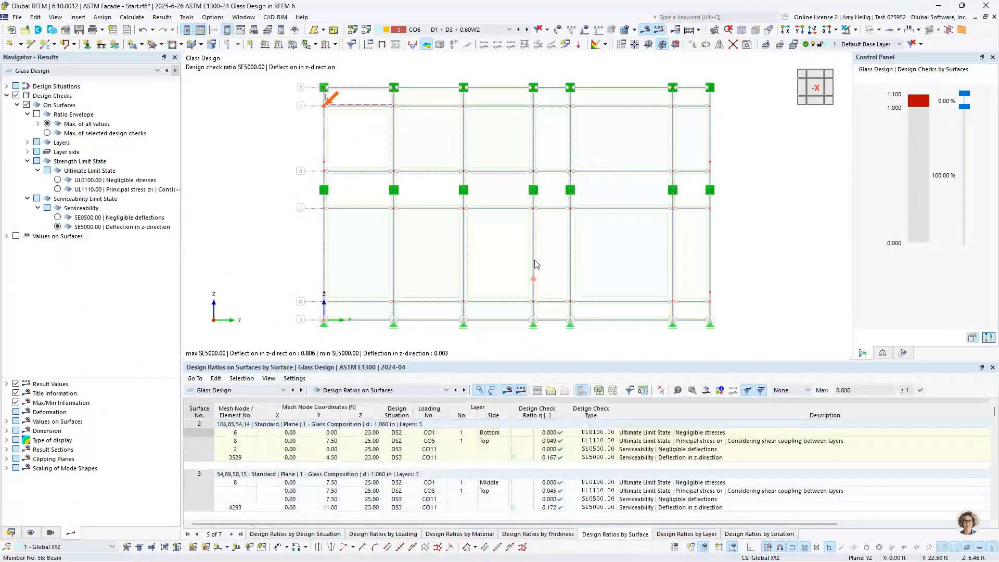
click(801, 390)
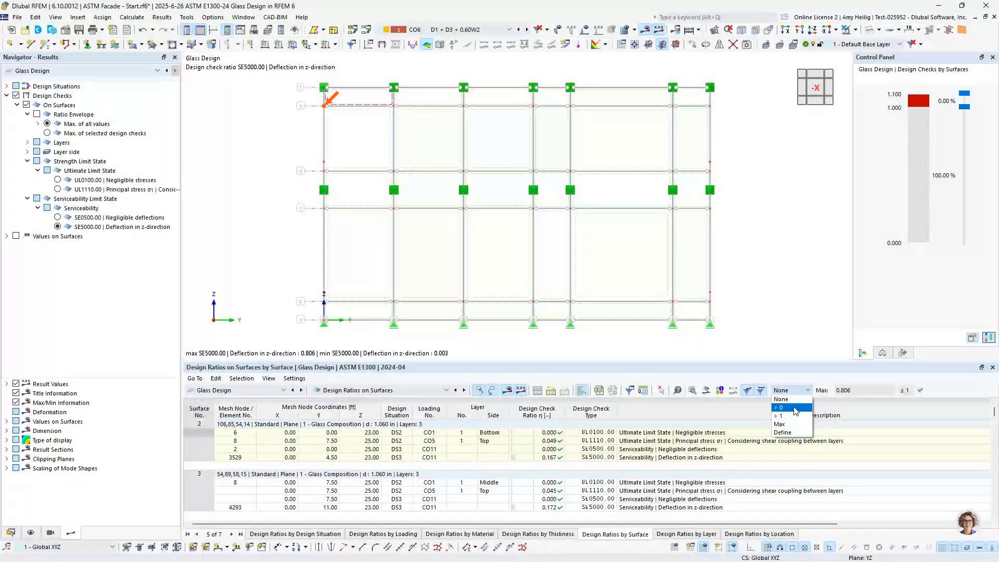
click(795, 410)
drag(676, 360, 677, 318)
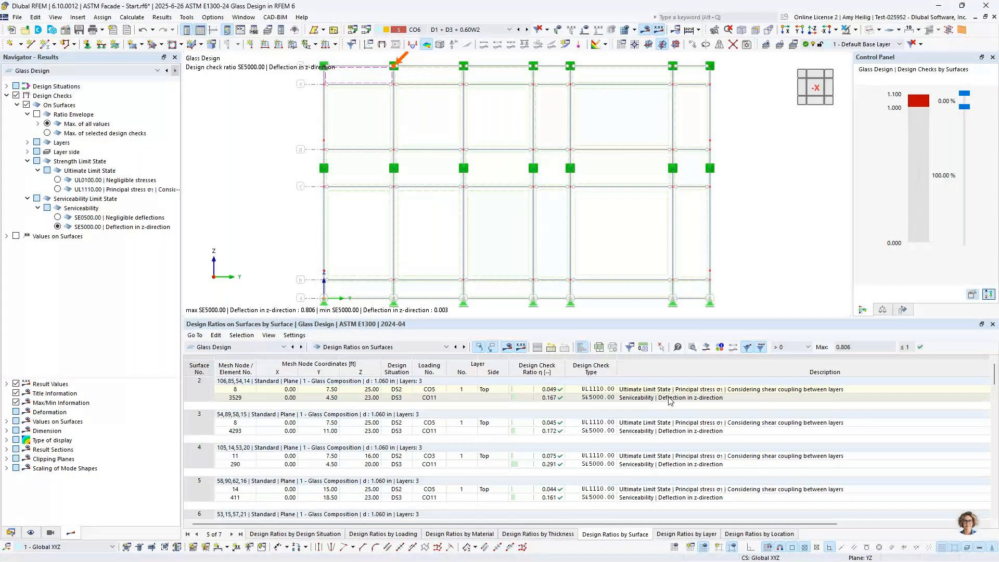
- Locate the deflection in z-direction checks of surfaces 2 and 3 on the facade
click(670, 398)
click(658, 424)
click(658, 431)
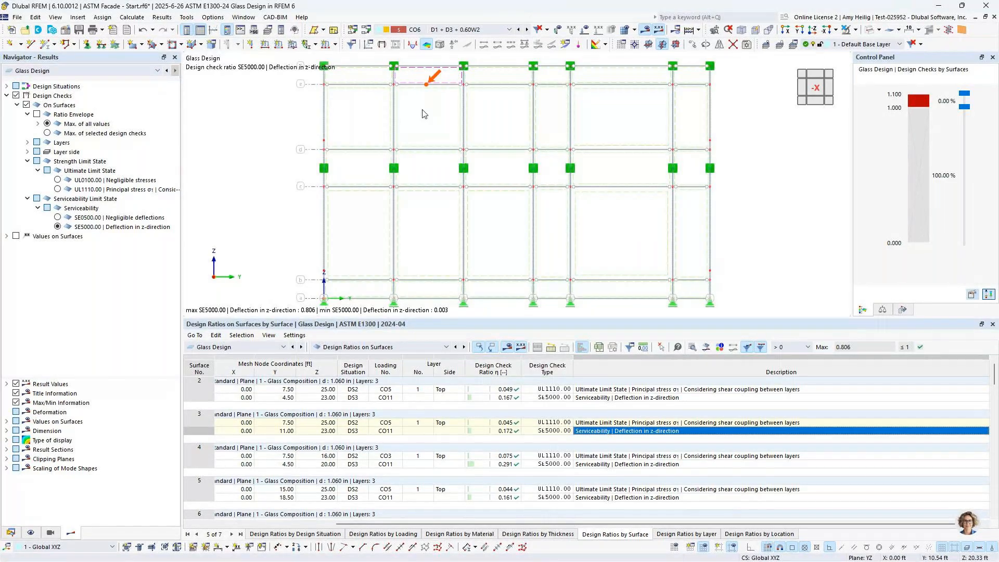
click(576, 202)
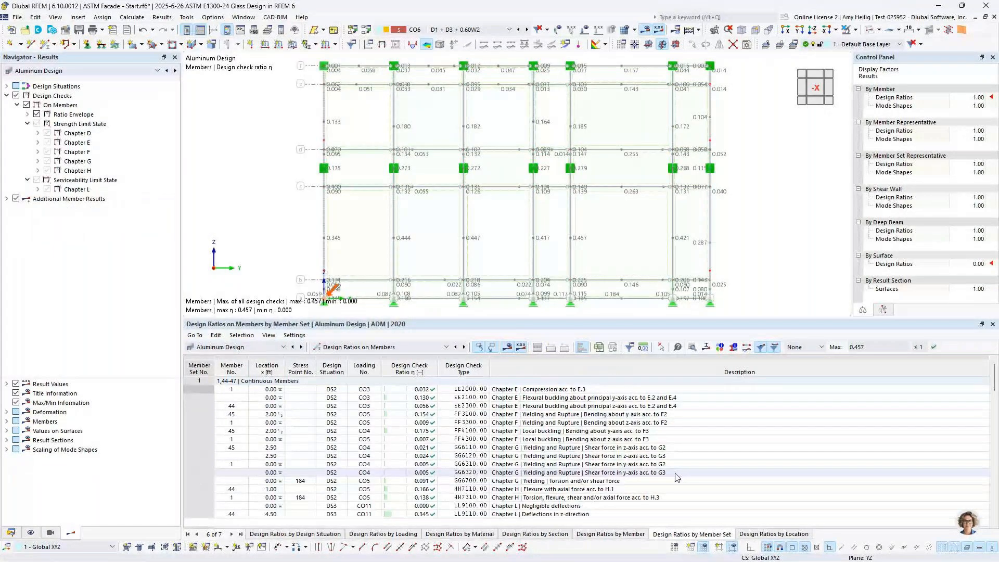
- Compare the aluminum design ratios by member and by member set, and check the ratio filter options without applying one
scroll(636, 236, down, 2)
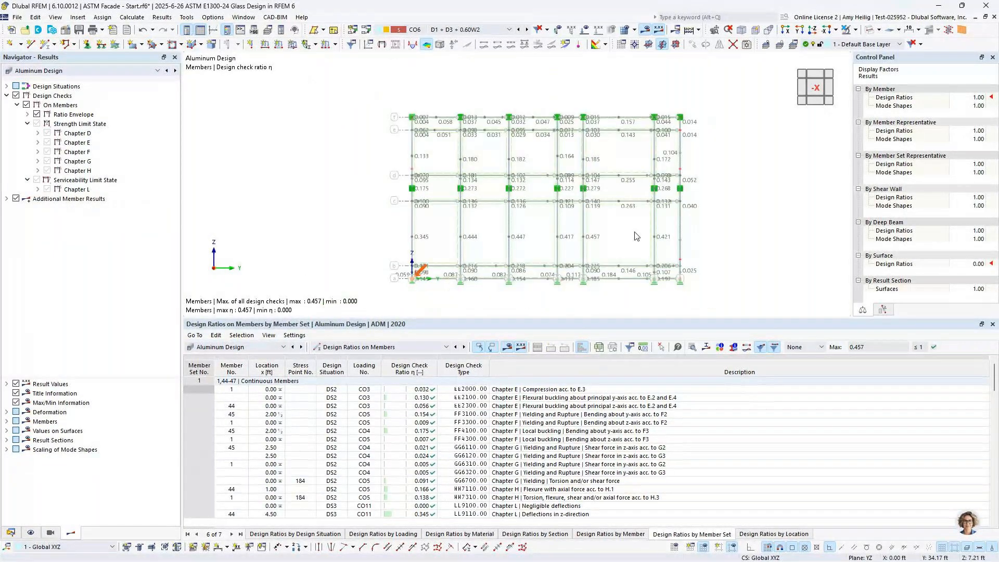
ctrl+middle_drag(636, 236, 571, 251)
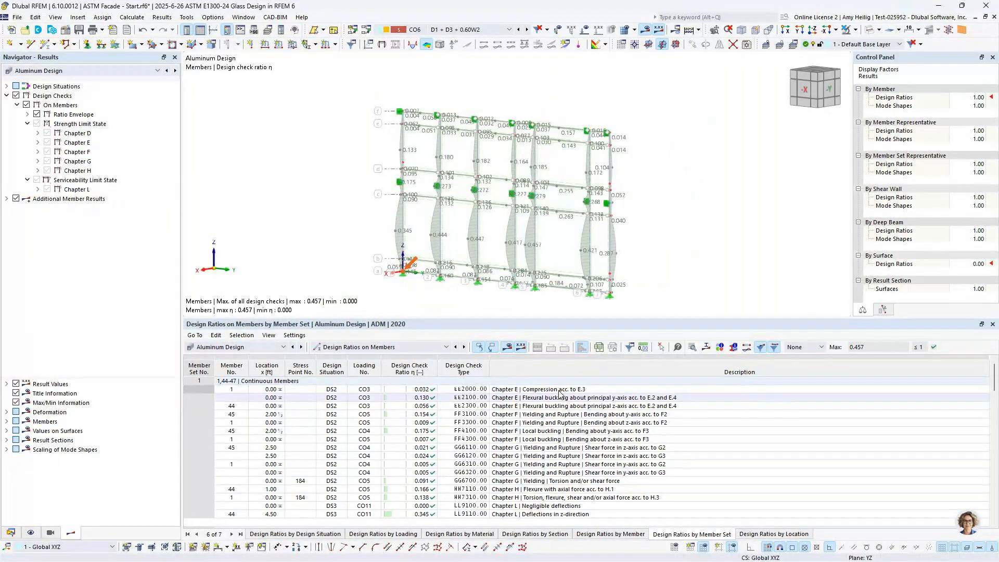
click(589, 534)
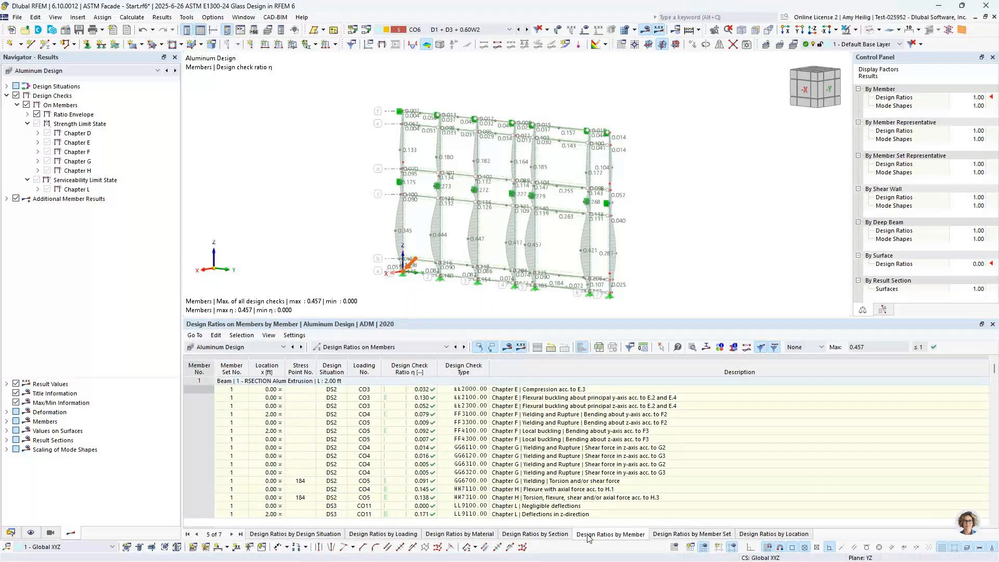
click(673, 534)
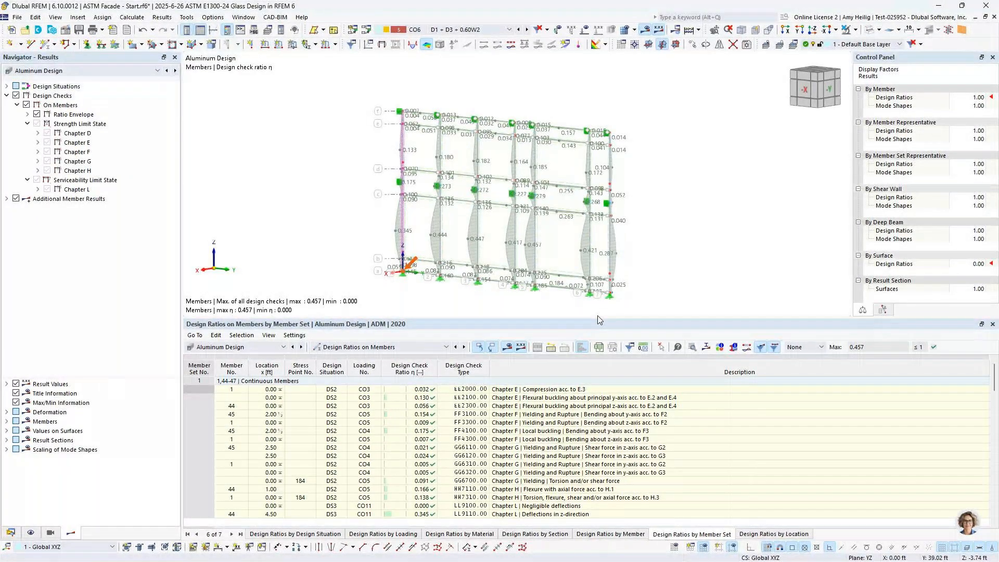
drag(596, 323, 597, 295)
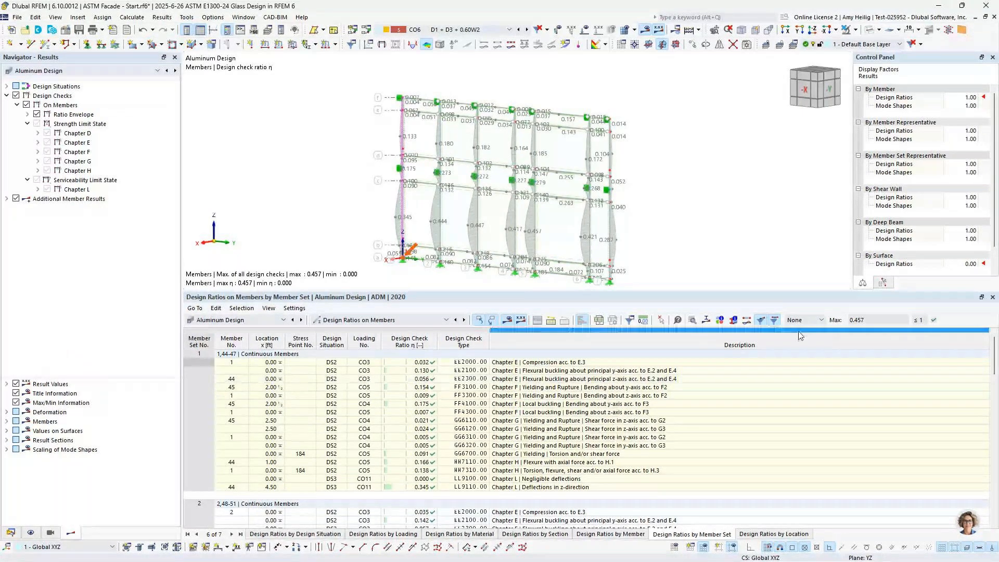
click(815, 323)
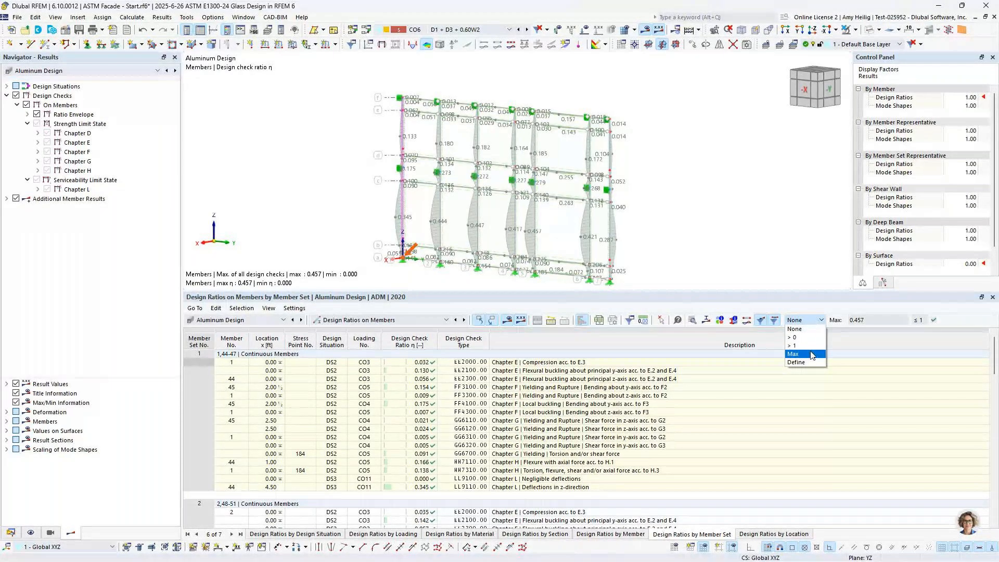
click(773, 297)
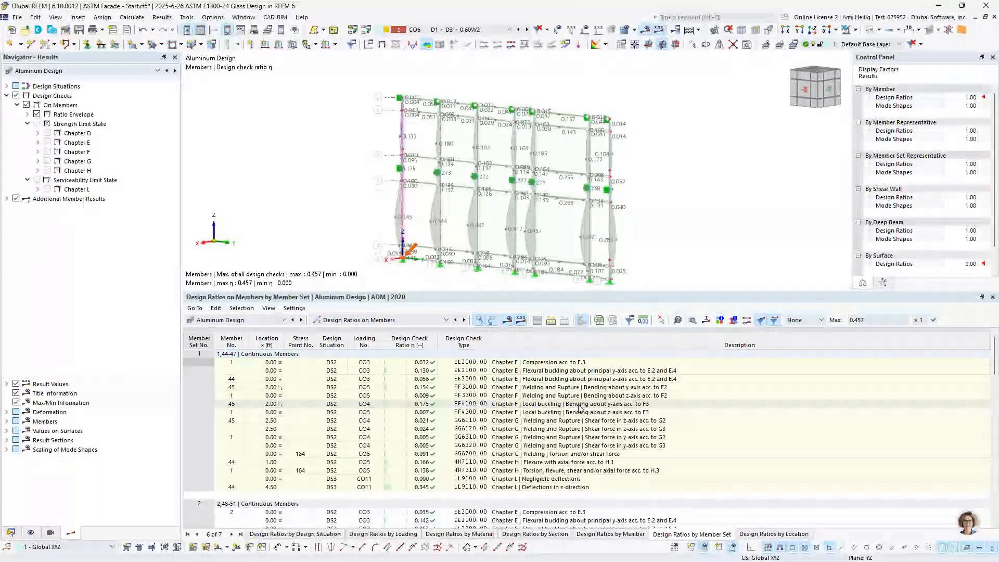
- Open the design check details of FF4100 local buckling about the y-axis for member 45 and enlarge the formulas
click(579, 404)
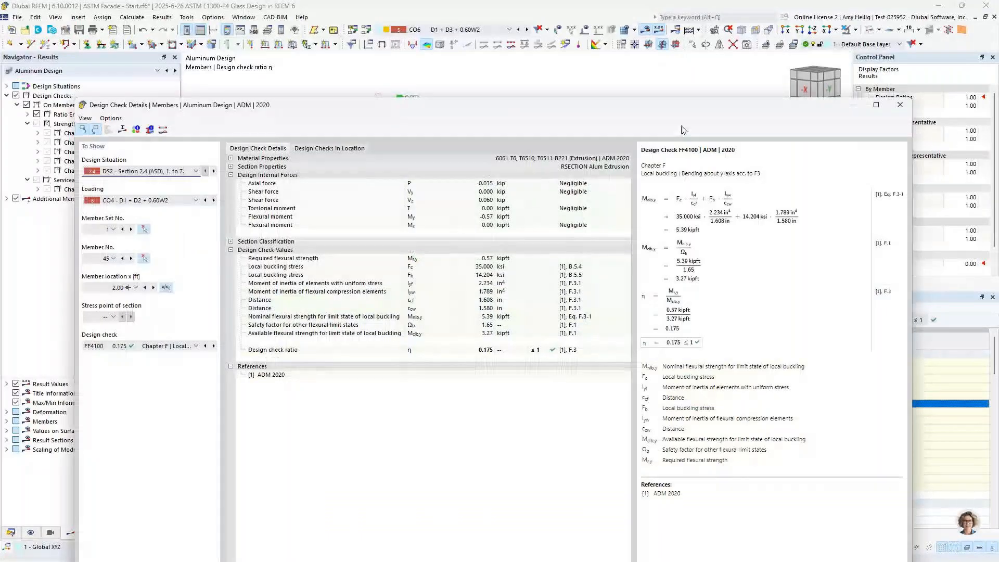
drag(686, 110, 696, 48)
ctrl+scroll(712, 200, up, 5)
ctrl+scroll(711, 199, up, 2)
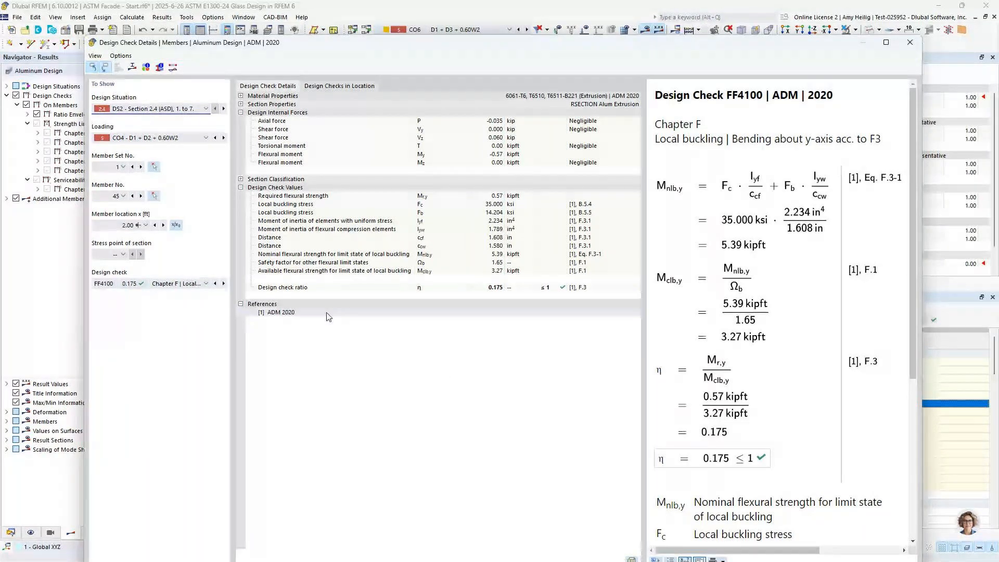
- Examine the section classification for major axis bending, including the slenderness details of element No. 1, and collapse it again
click(240, 179)
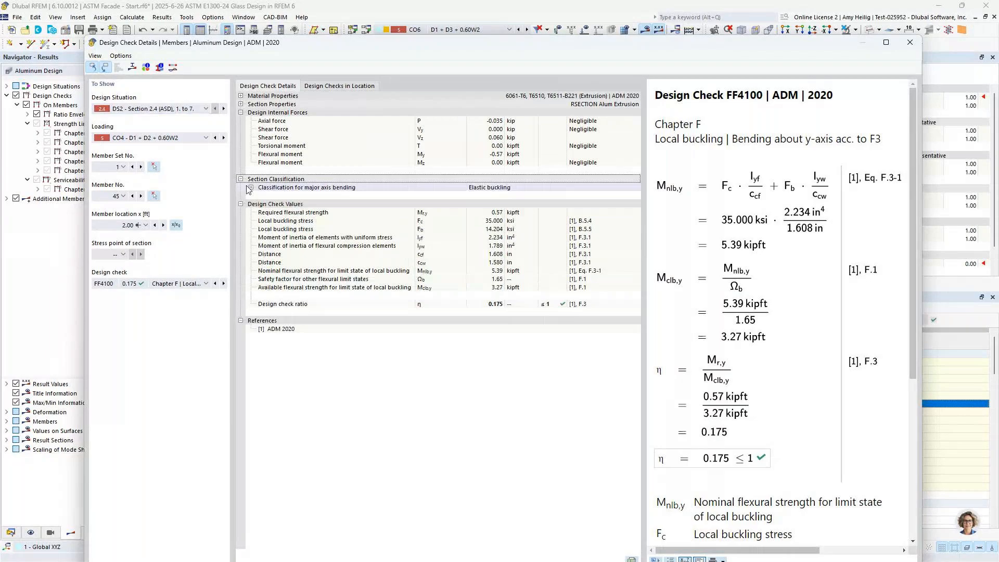
click(251, 187)
click(263, 198)
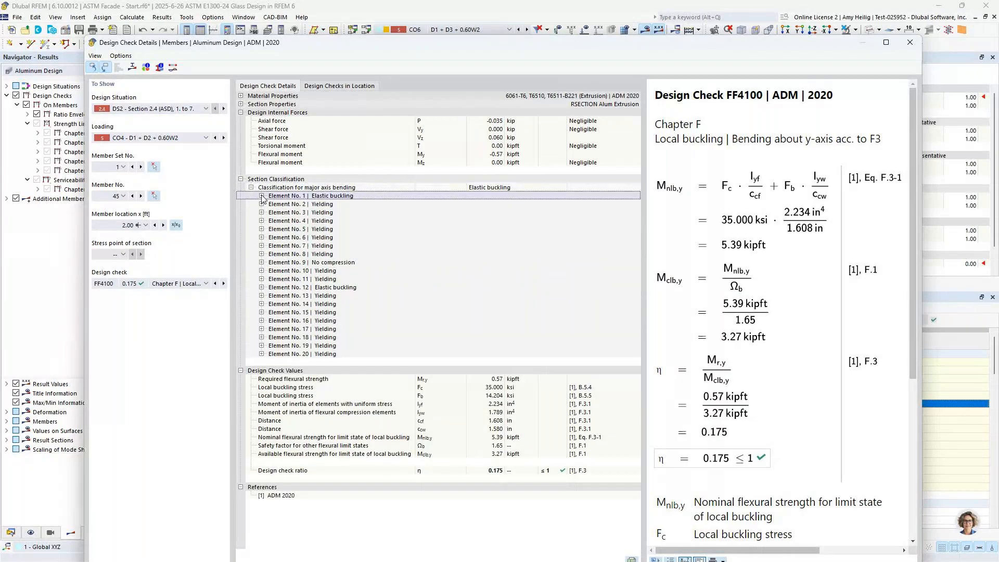
click(262, 196)
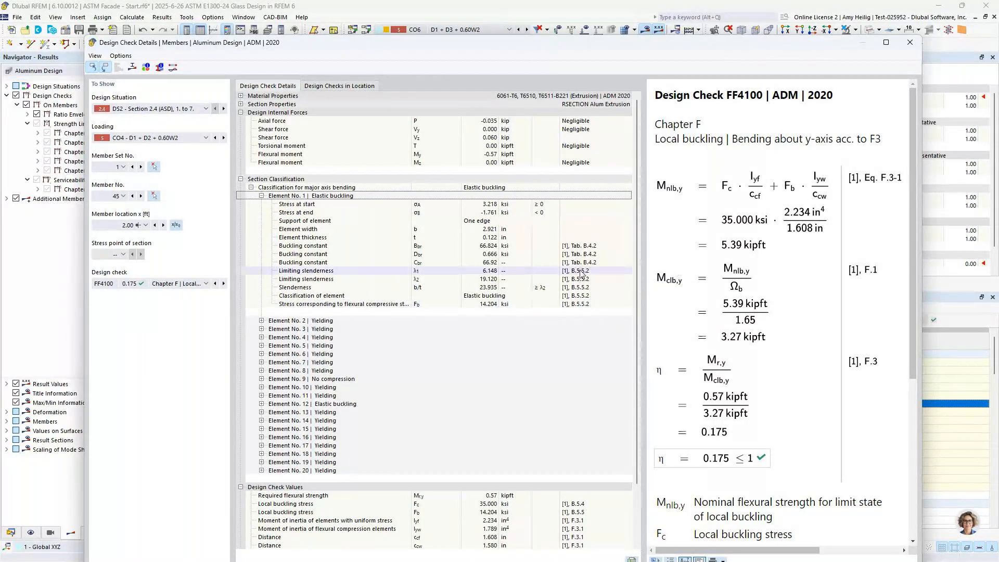
click(261, 196)
click(251, 187)
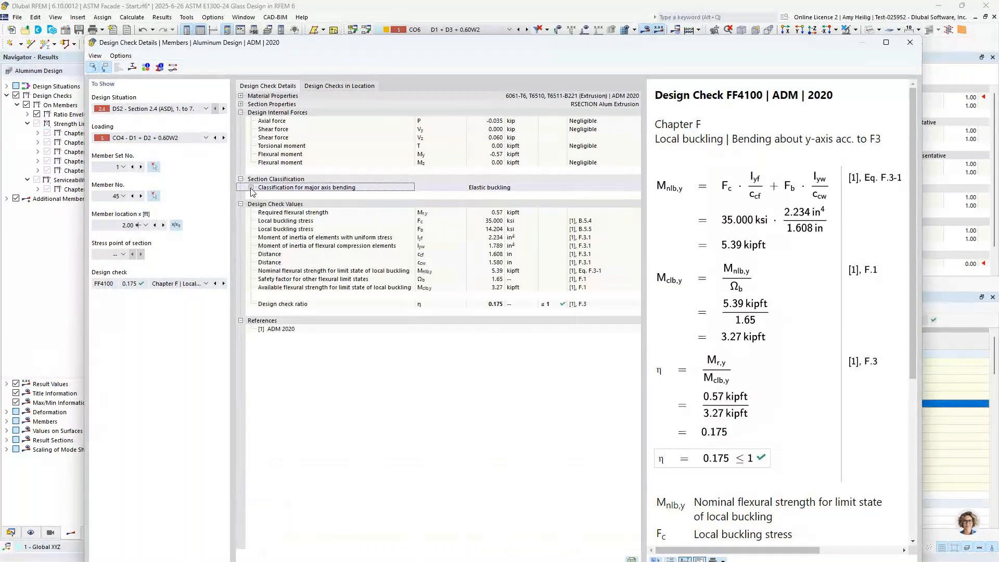
- View the equivalent von Mises stress diagram in the aluminum section of member 45 and close the diagram
click(131, 68)
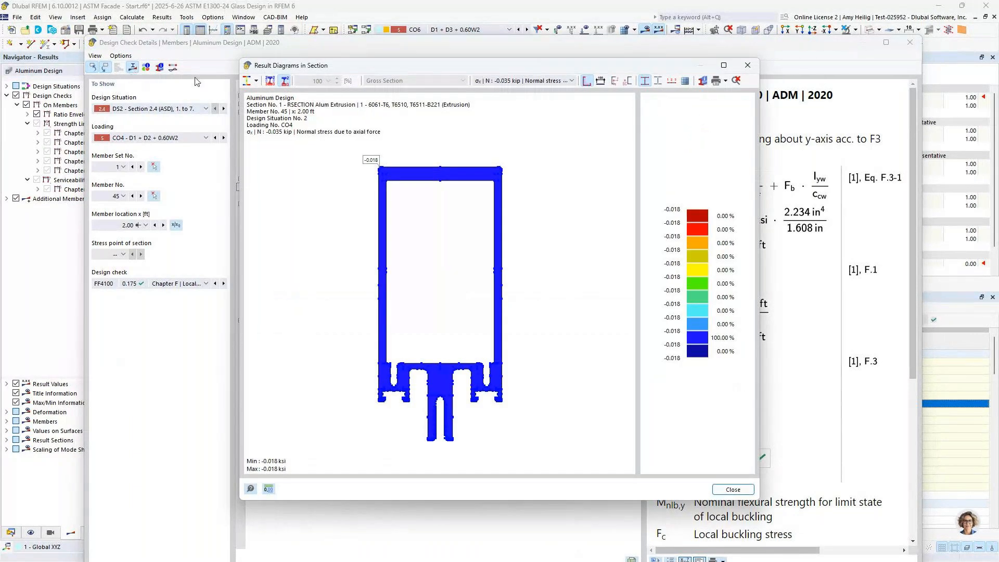
click(256, 81)
click(276, 99)
click(490, 84)
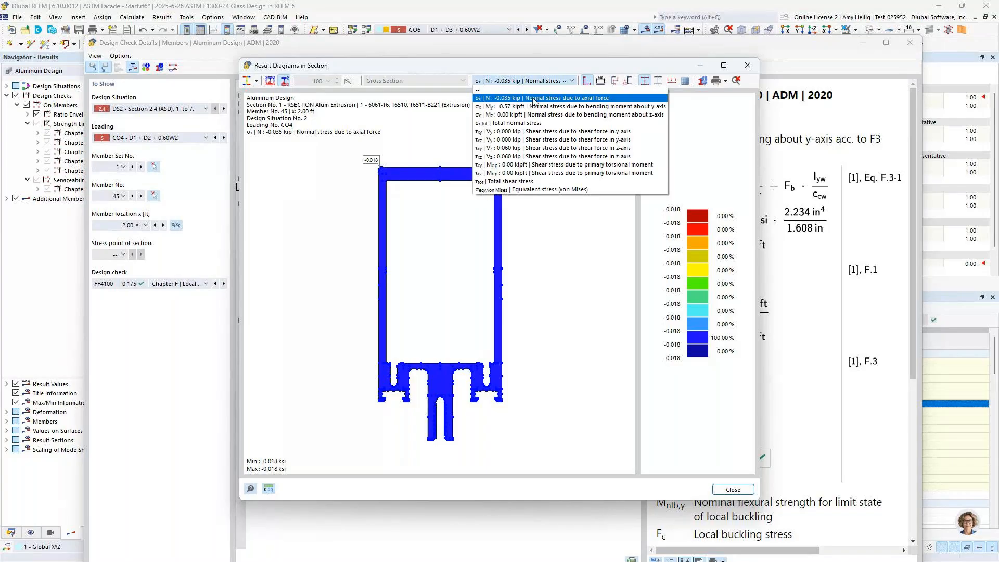
click(510, 190)
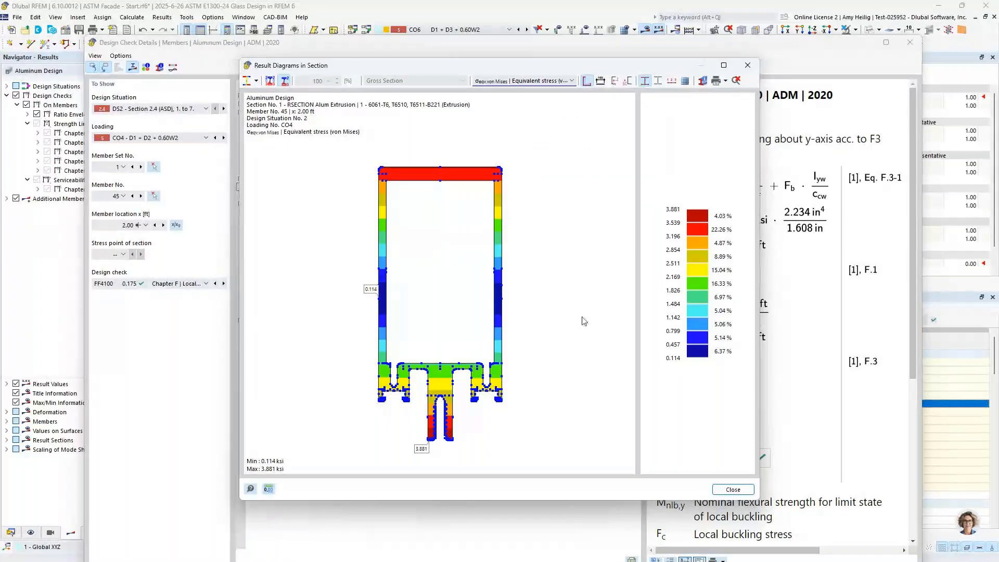
click(734, 489)
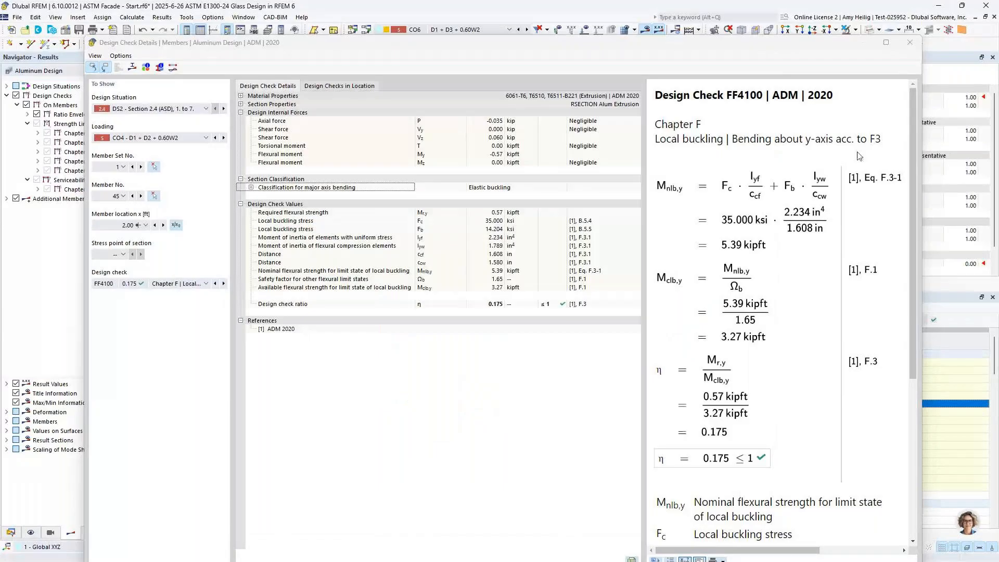
- Close the design check details and enlarge the member set results table, keeping the facade model in view
click(910, 43)
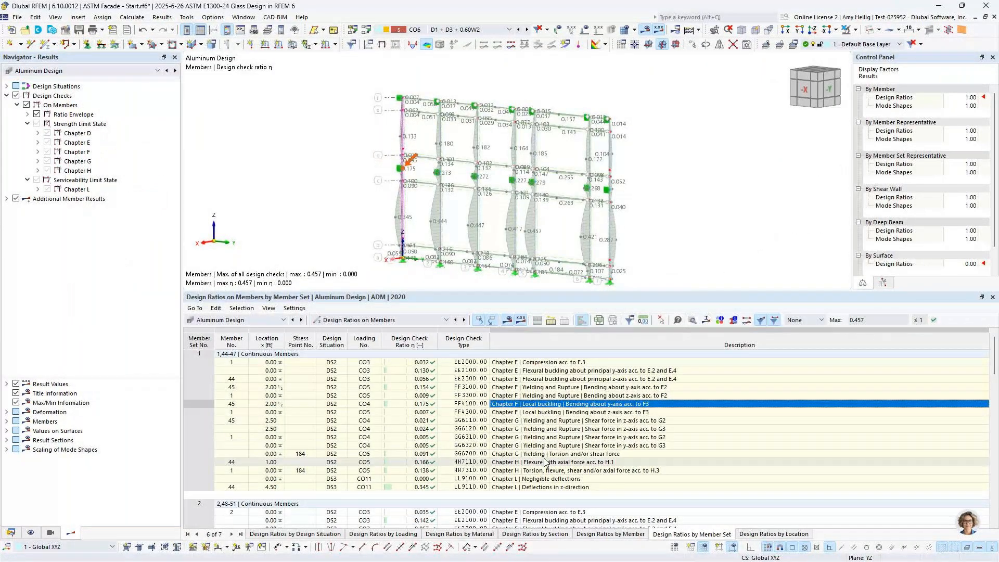
drag(588, 291, 589, 243)
scroll(625, 193, down, 2)
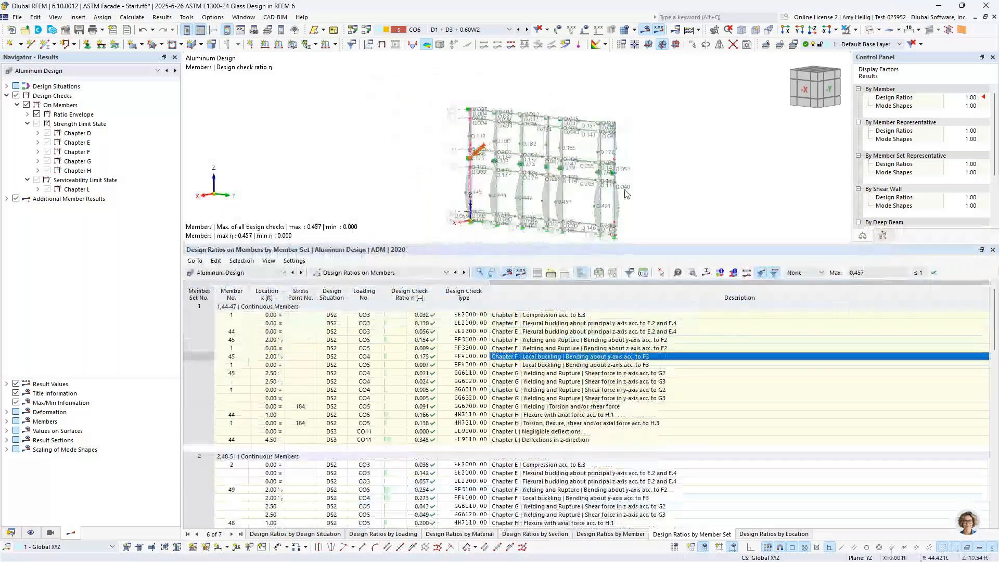
middle_drag(624, 193, 615, 184)
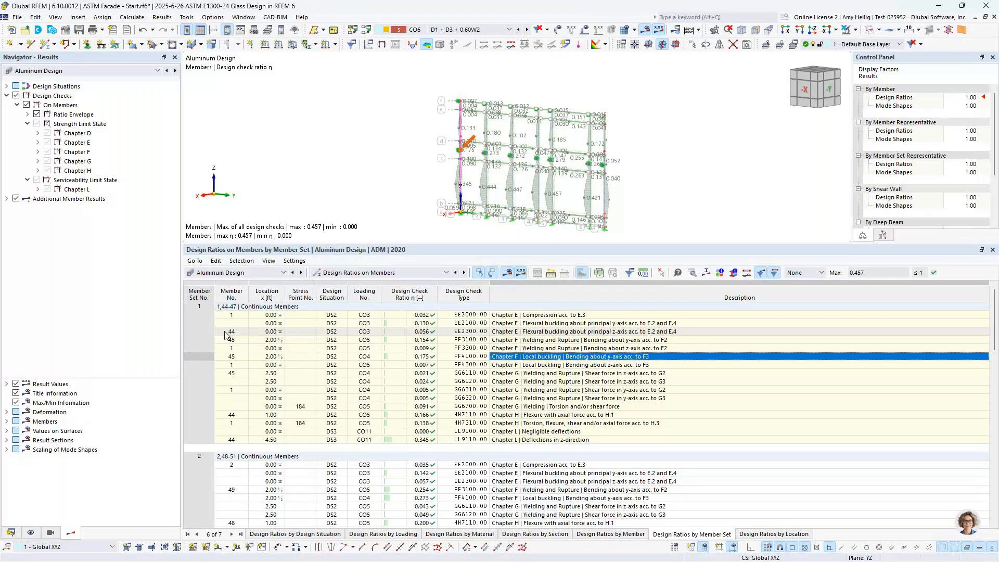
- Show the Static Analysis member moments My instead of the surface stresses, and look through the load combinations while keeping CO6
click(115, 71)
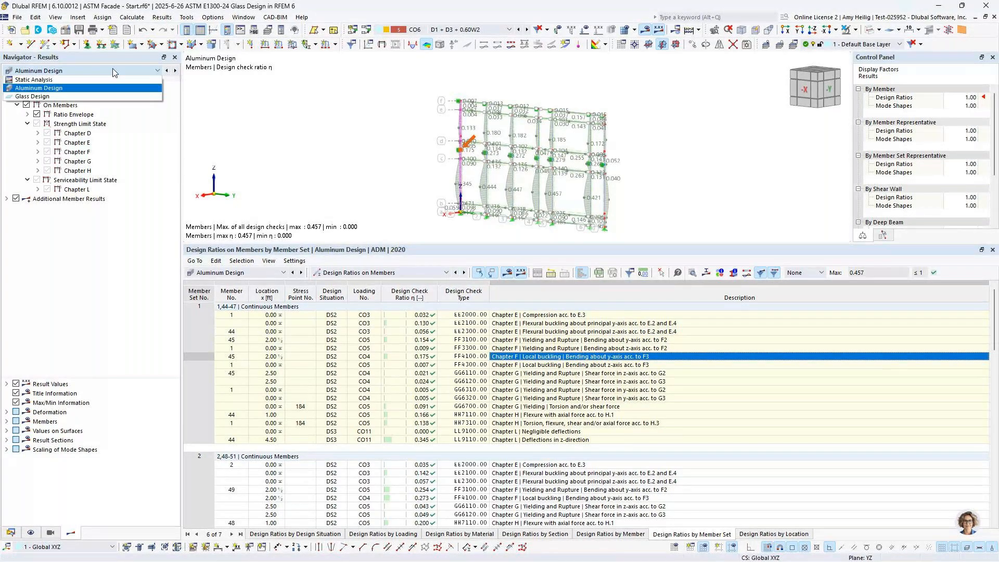
click(115, 79)
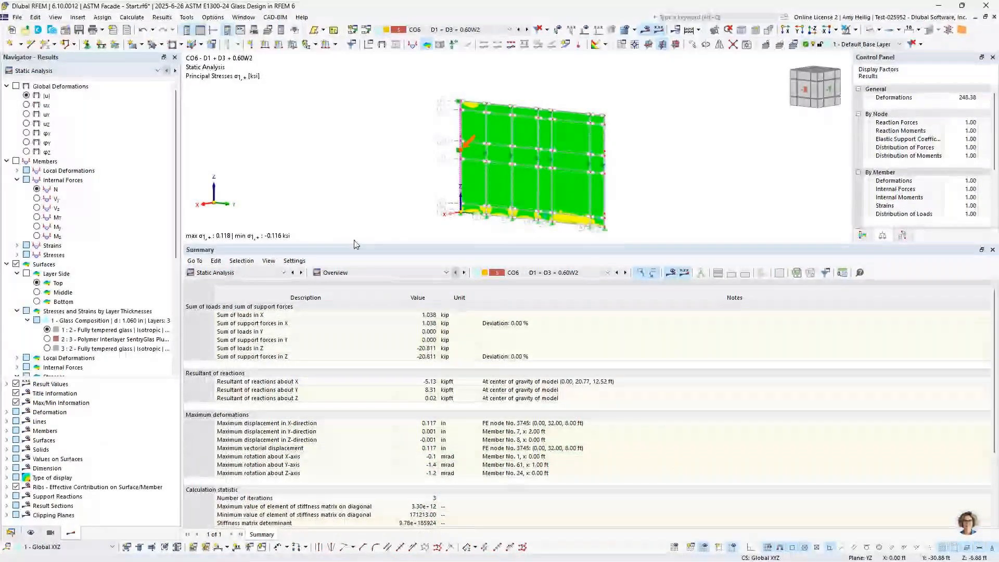
drag(354, 245, 354, 327)
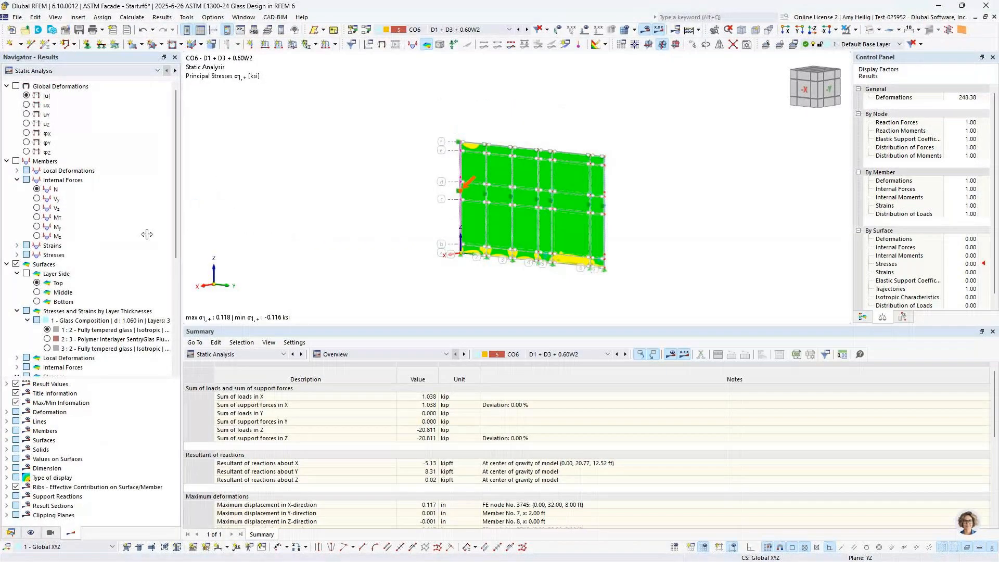
click(7, 161)
click(7, 171)
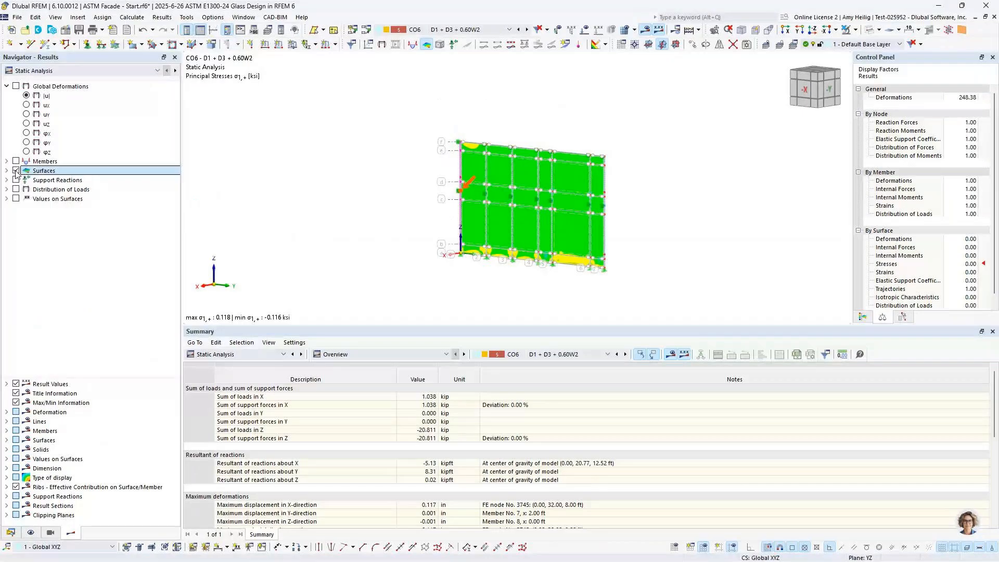
click(16, 161)
click(6, 161)
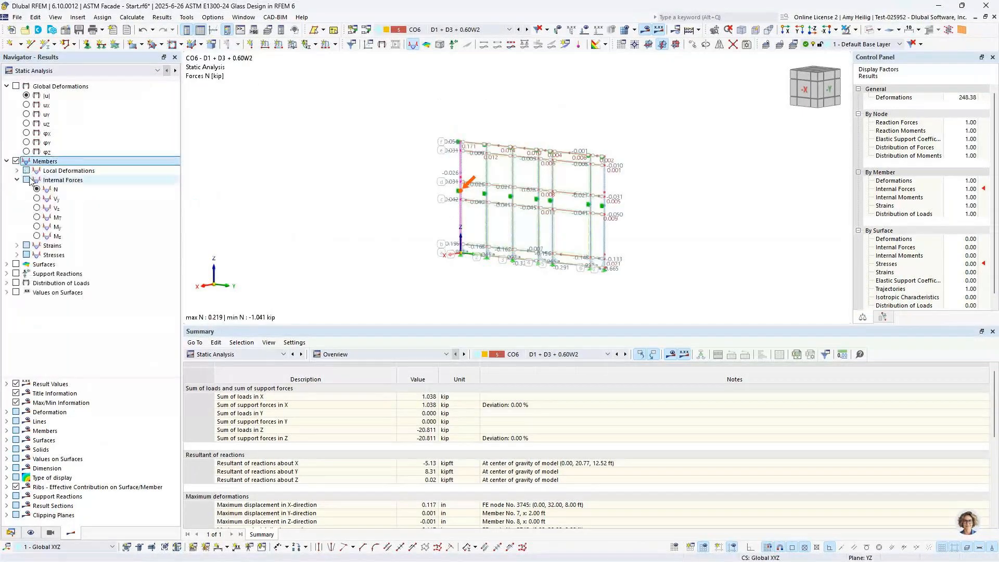
click(37, 226)
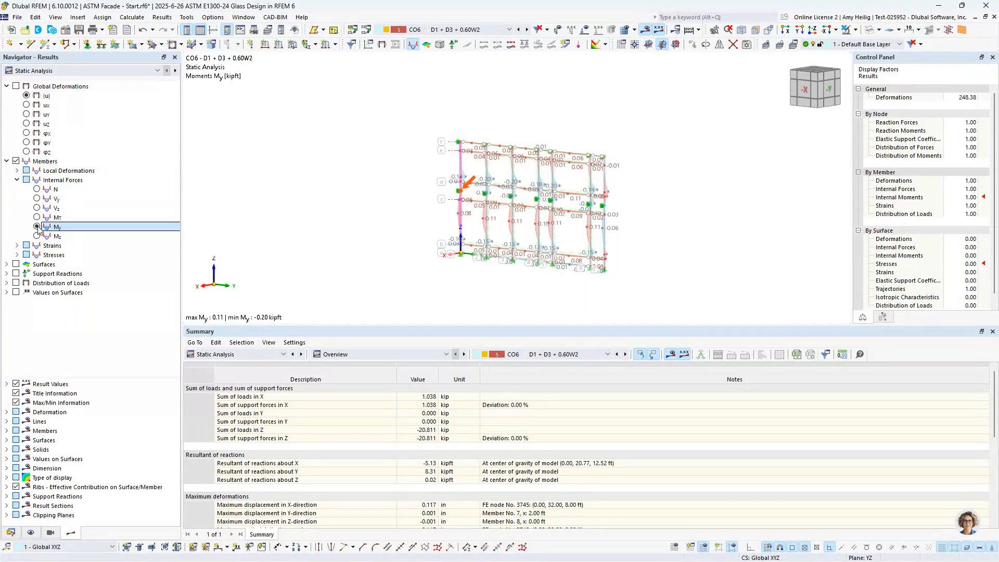
click(463, 30)
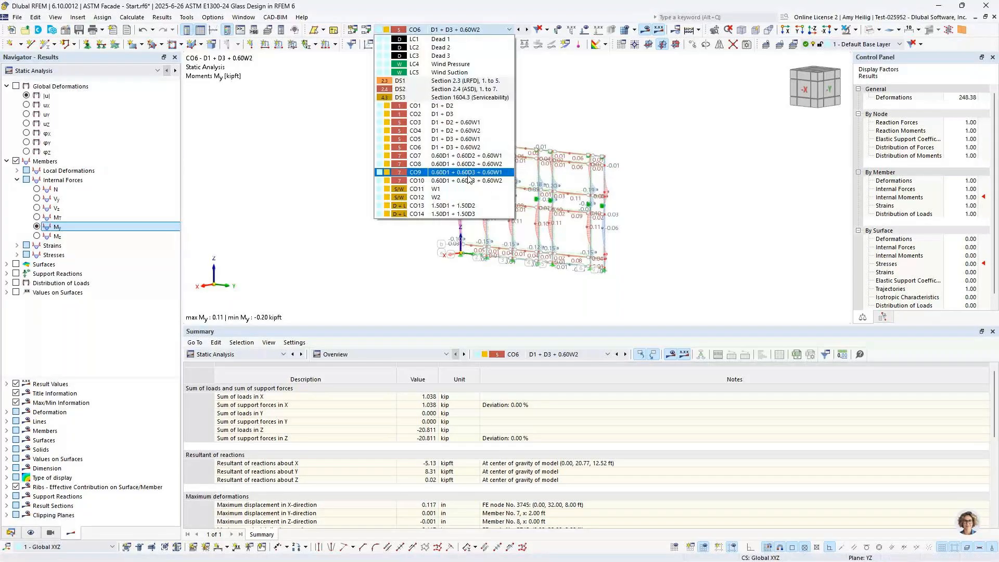
click(383, 238)
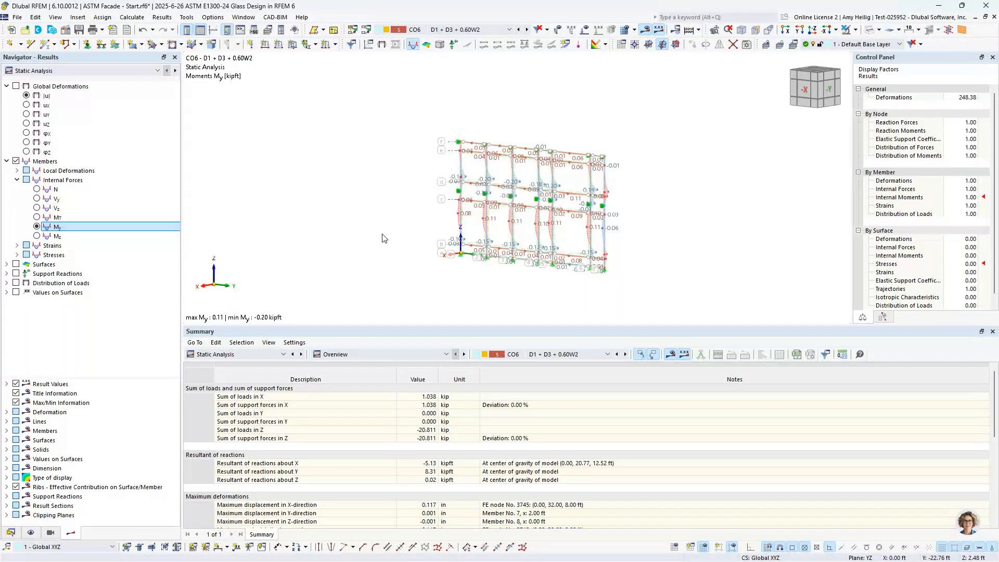
- Switch to the PowerPoint slide show and advance to the Glass Design Future Developments slide
key(super+Tab)
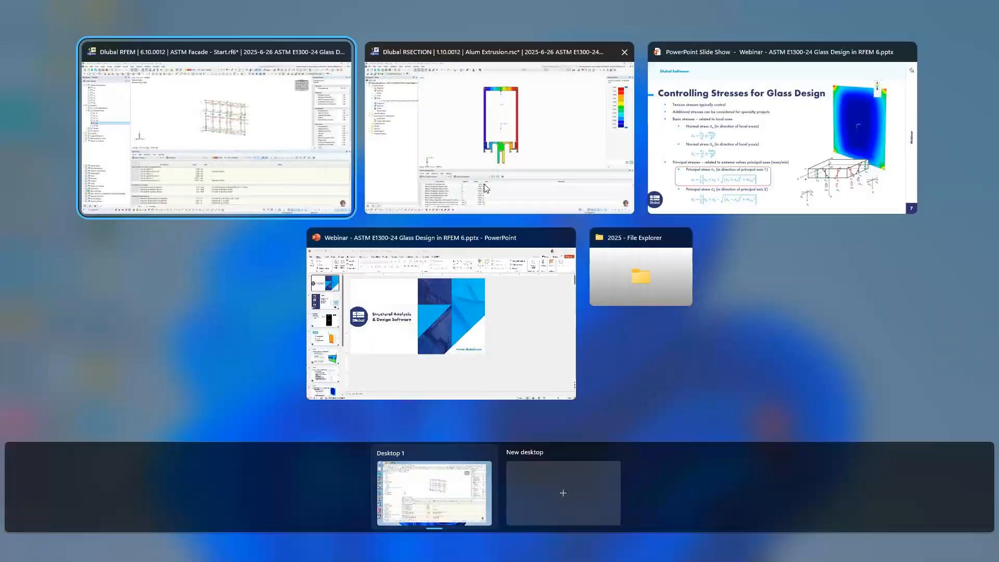
click(735, 123)
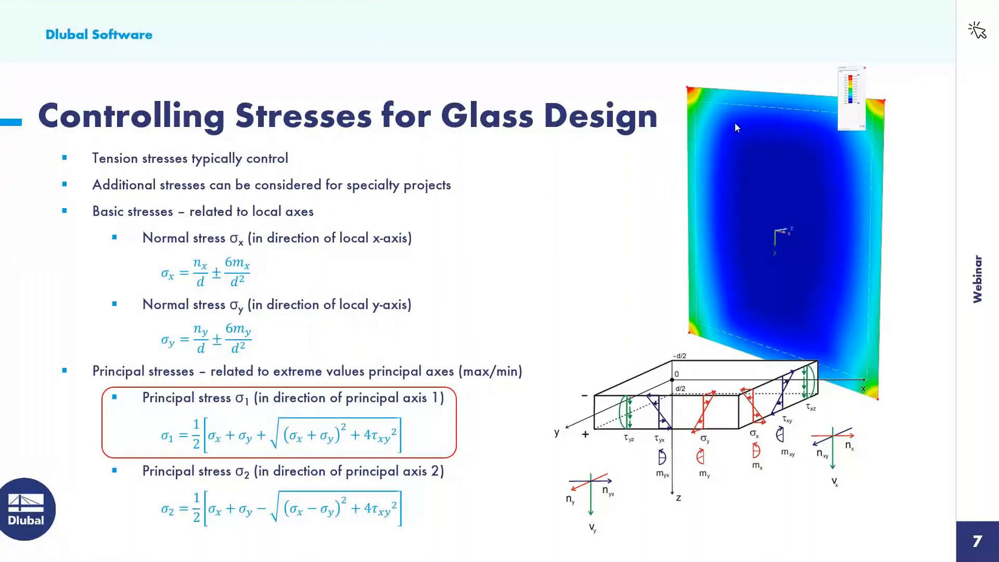
click(738, 128)
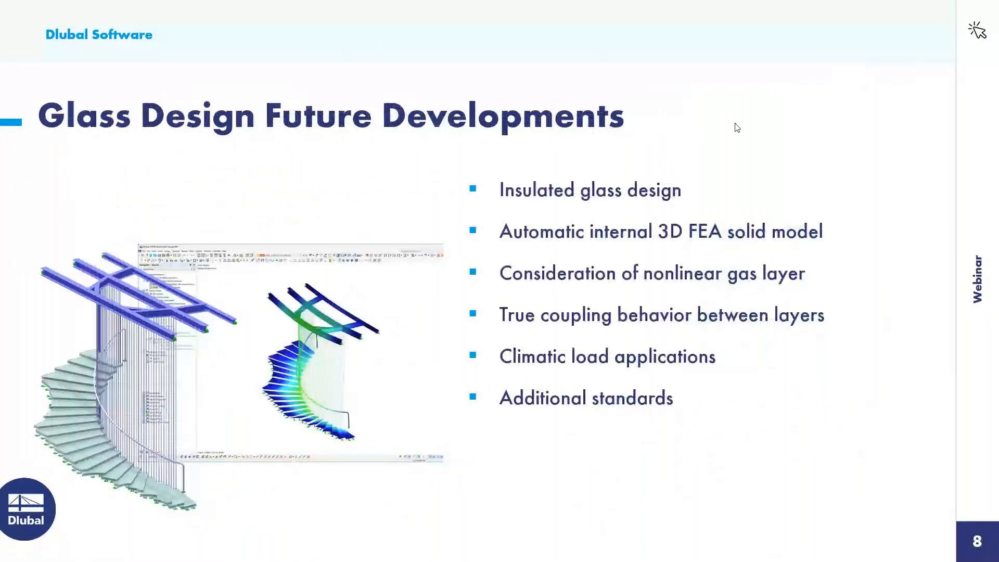